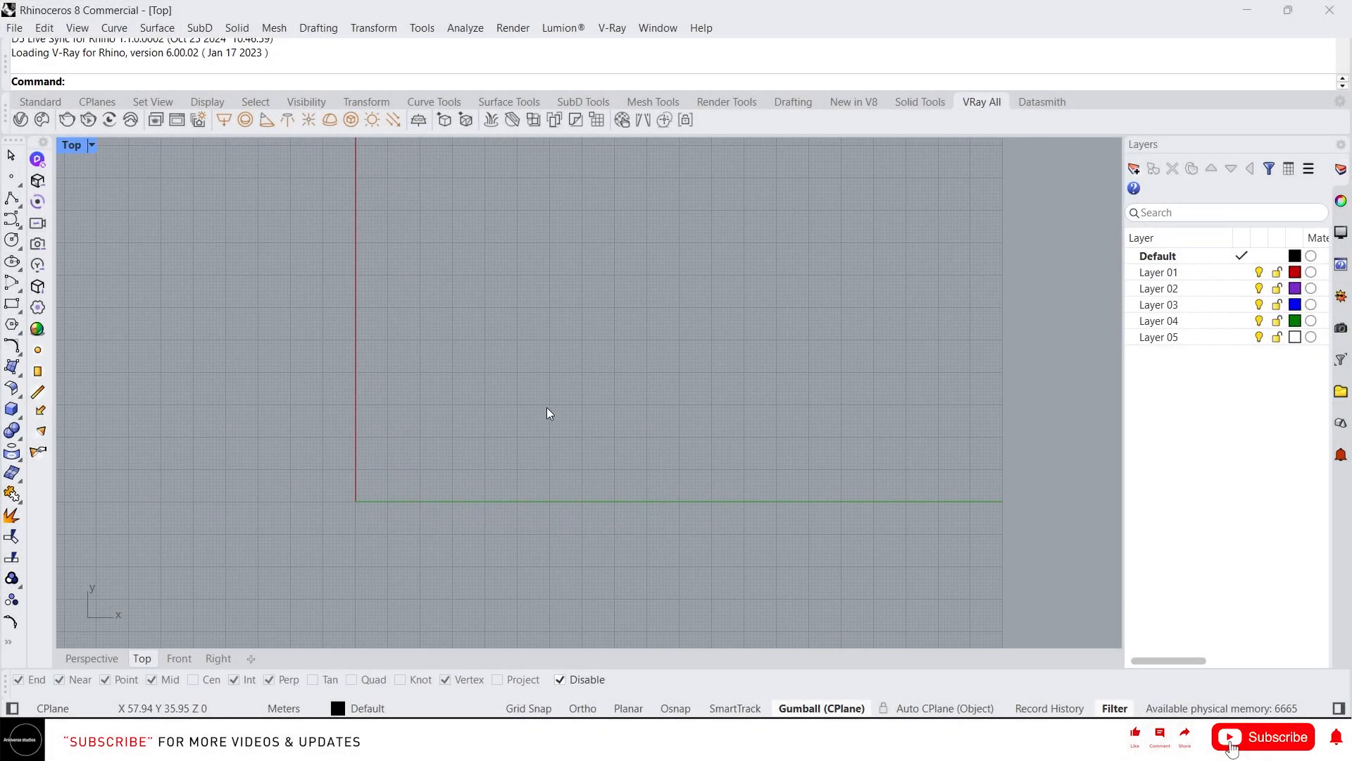
Open the Curve tools flyout from the left toolbar while the Top view is empty
middle_click(546, 409)
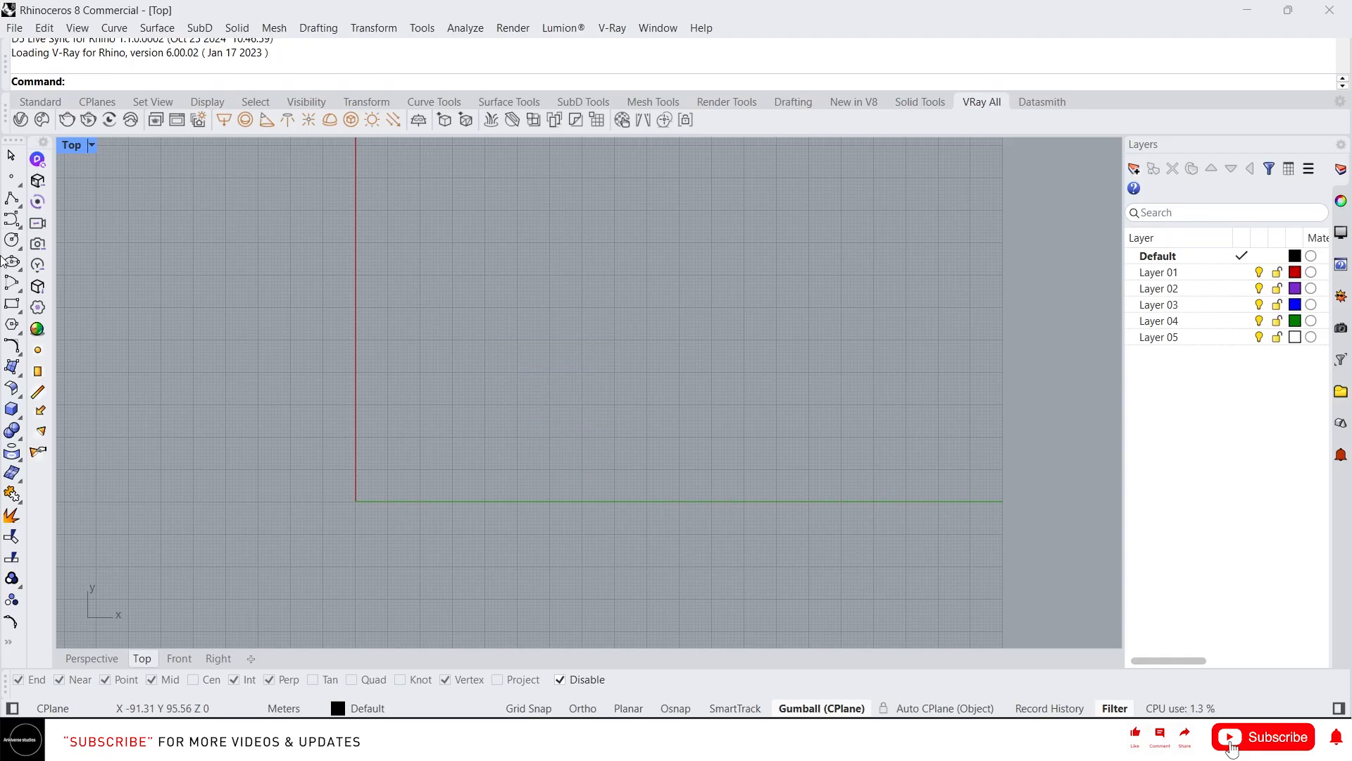
left_click(14, 223)
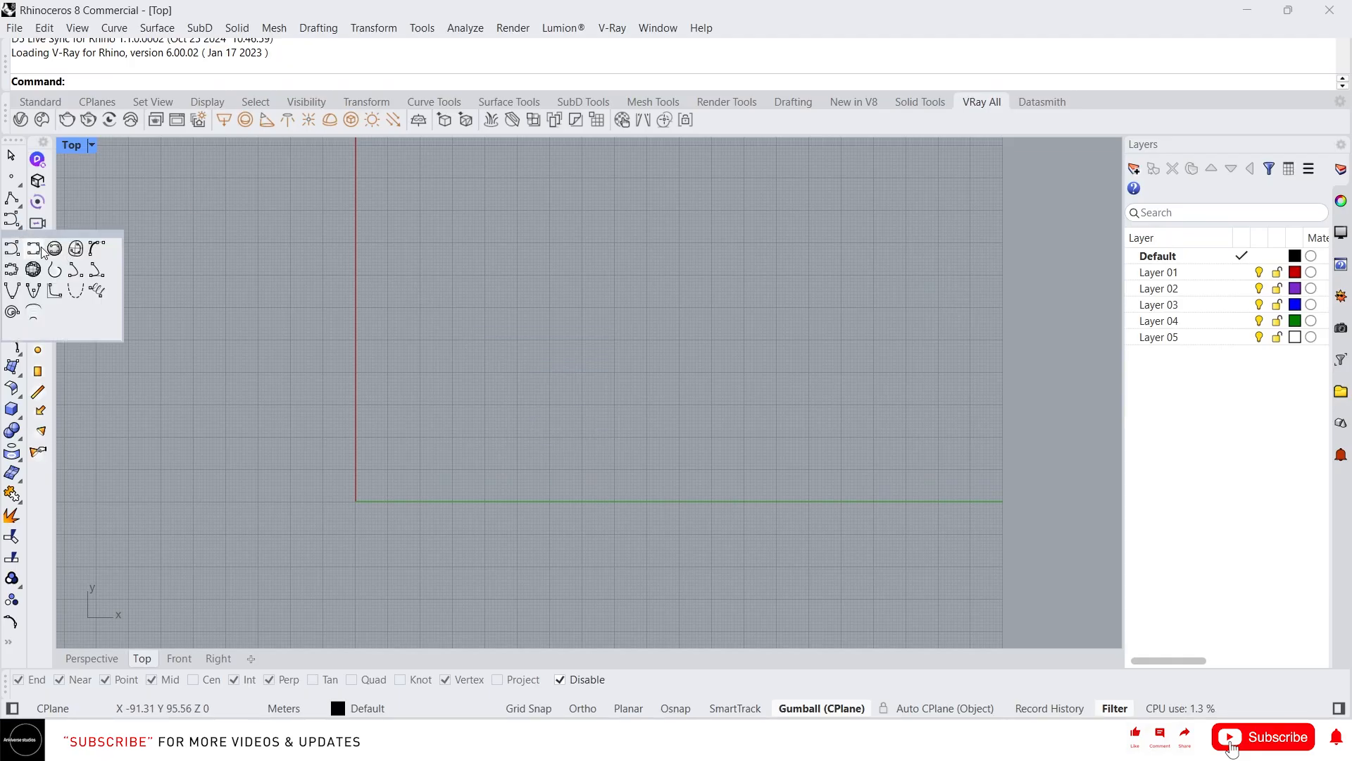
Draw an interpolated curve through five points, sweeping from the upper right down to the bottom
left_click(42, 249)
left_click(696, 252)
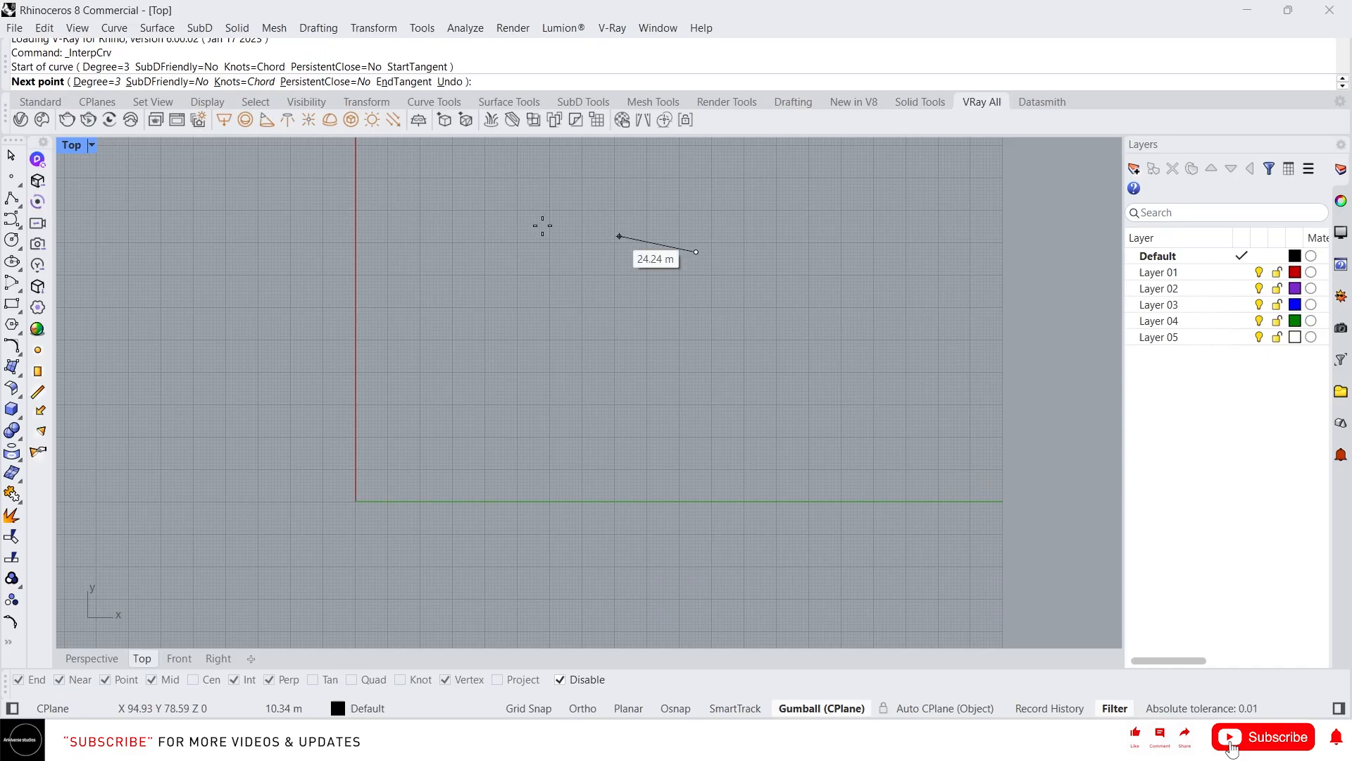
left_click(480, 236)
left_click(438, 542)
left_click(387, 617)
left_click(376, 611)
right_click(378, 610)
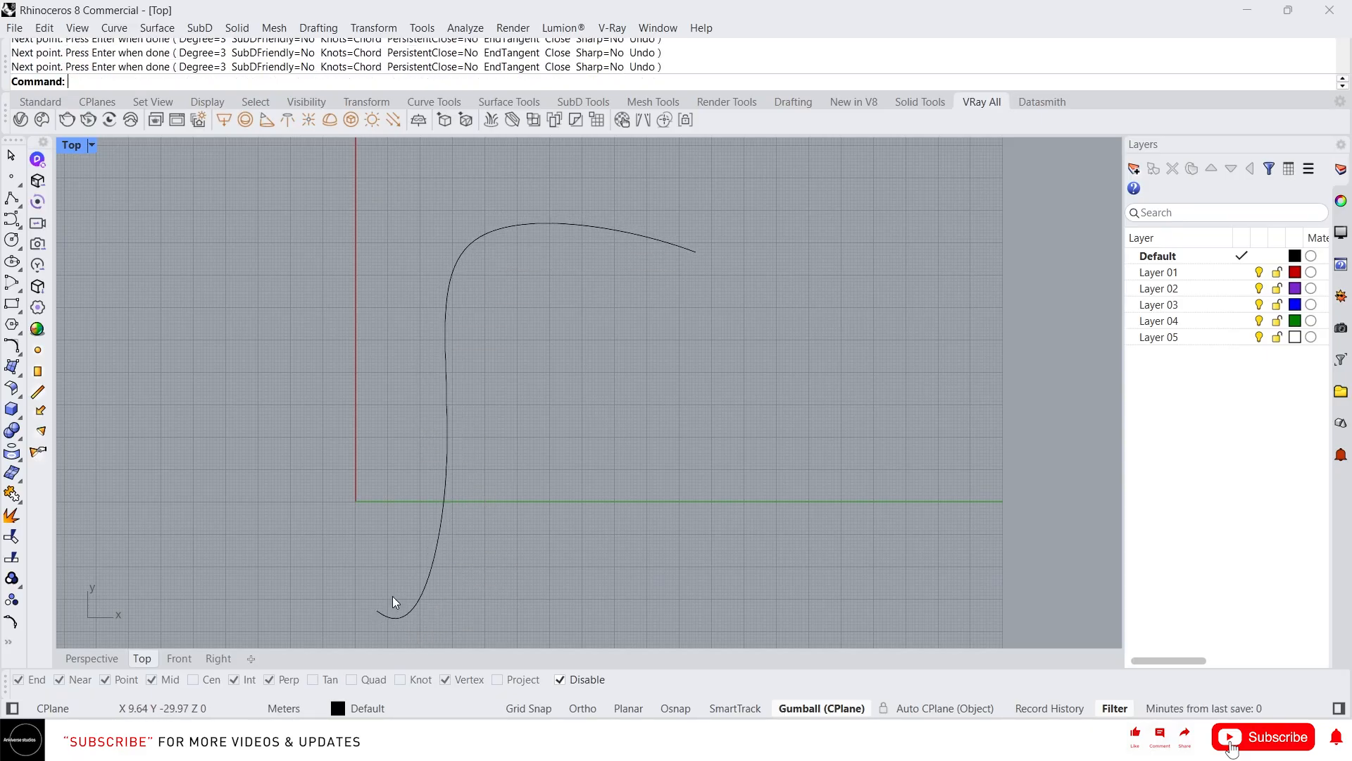
Reshape the curve by lowering a middle control point and pulling down the top-left point
left_click(431, 569)
left_click(412, 633)
key("Delete")
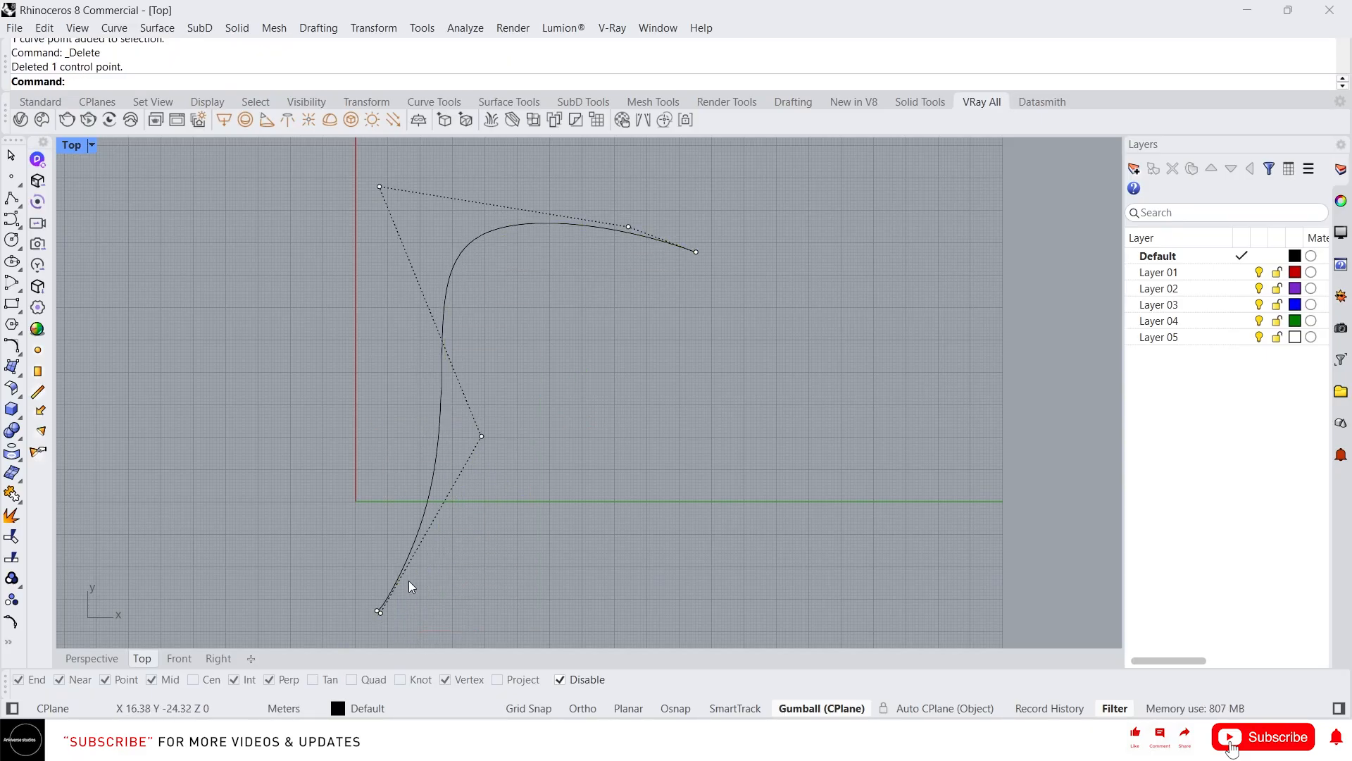
key("ctrl+z")
left_click(481, 436)
left_click_drag(521, 392, 487, 484)
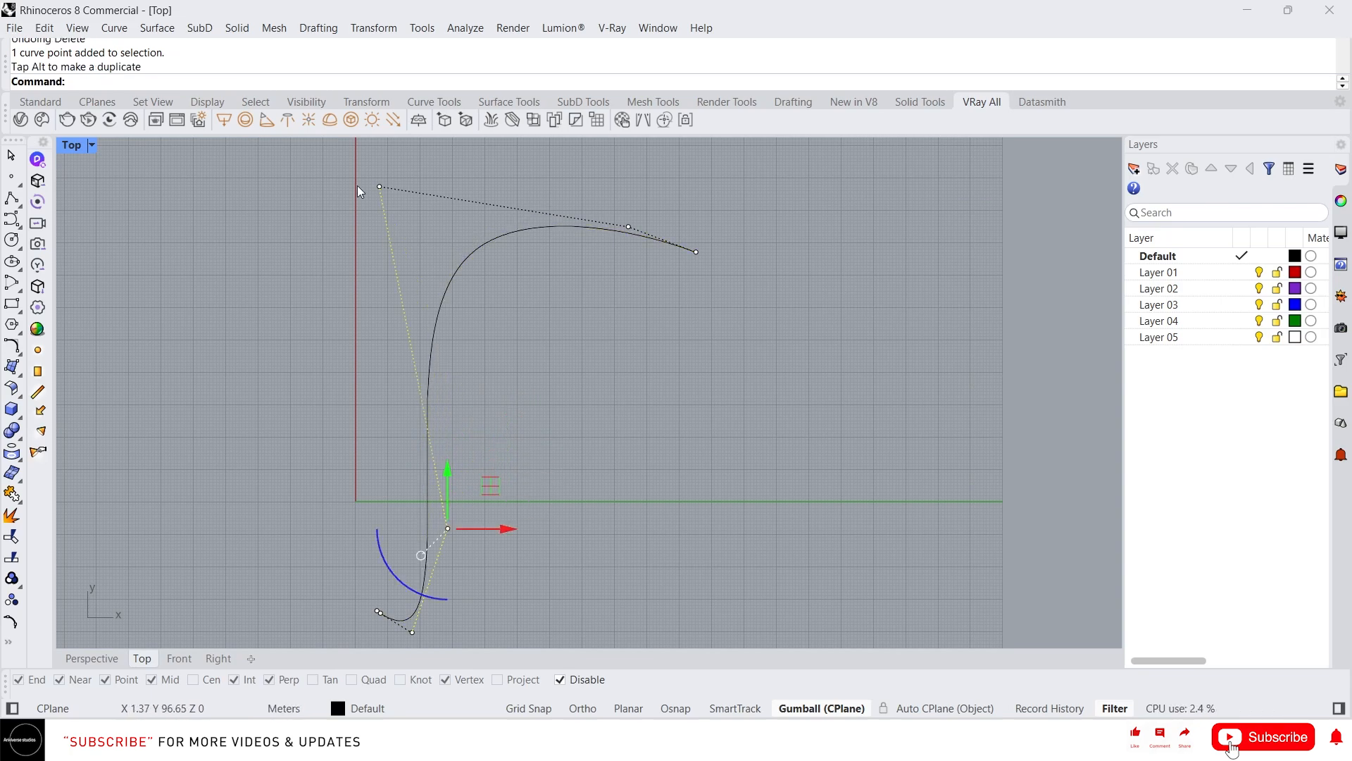
left_click(380, 186)
left_click_drag(419, 150, 411, 187)
key("Escape")
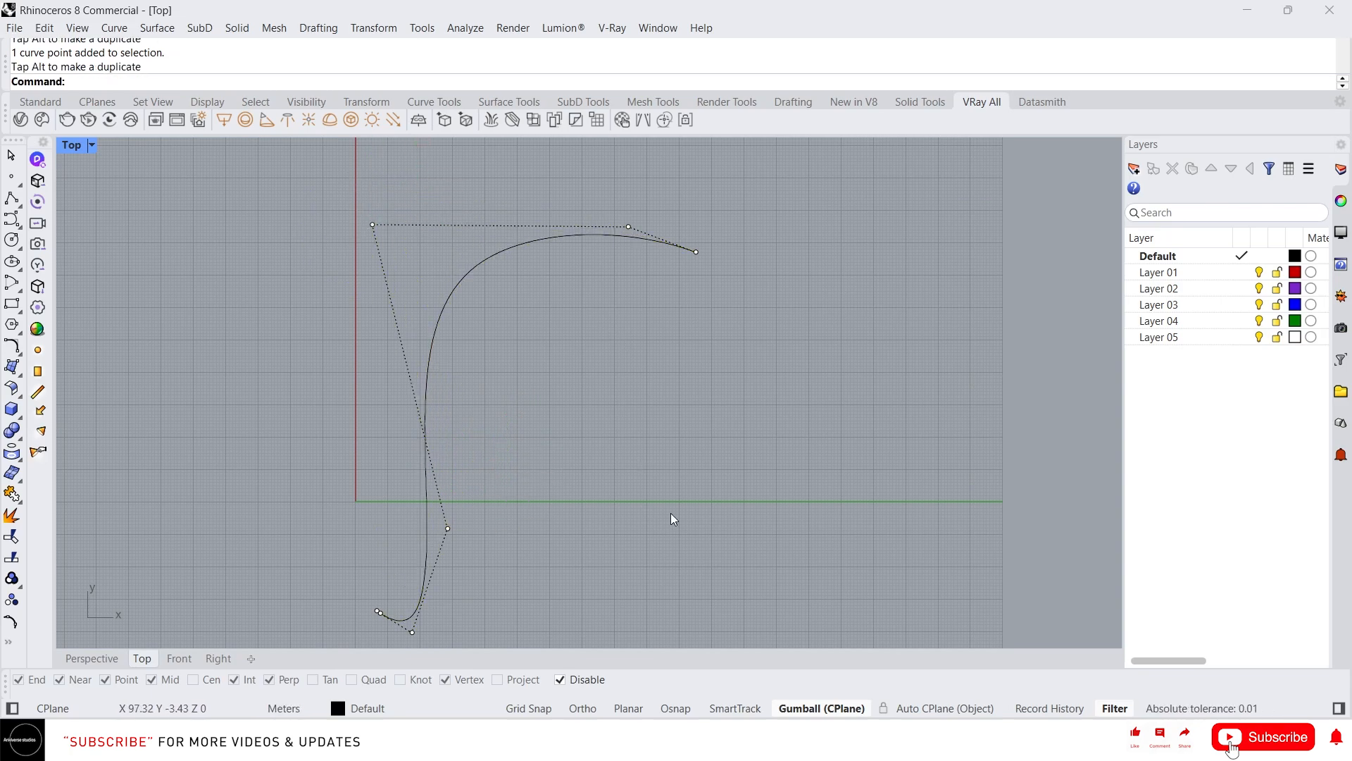
key("Escape")
Delete the lower control point to remove the tight hook at the curve's end
left_click(416, 612)
right_click_drag(417, 607, 401, 521)
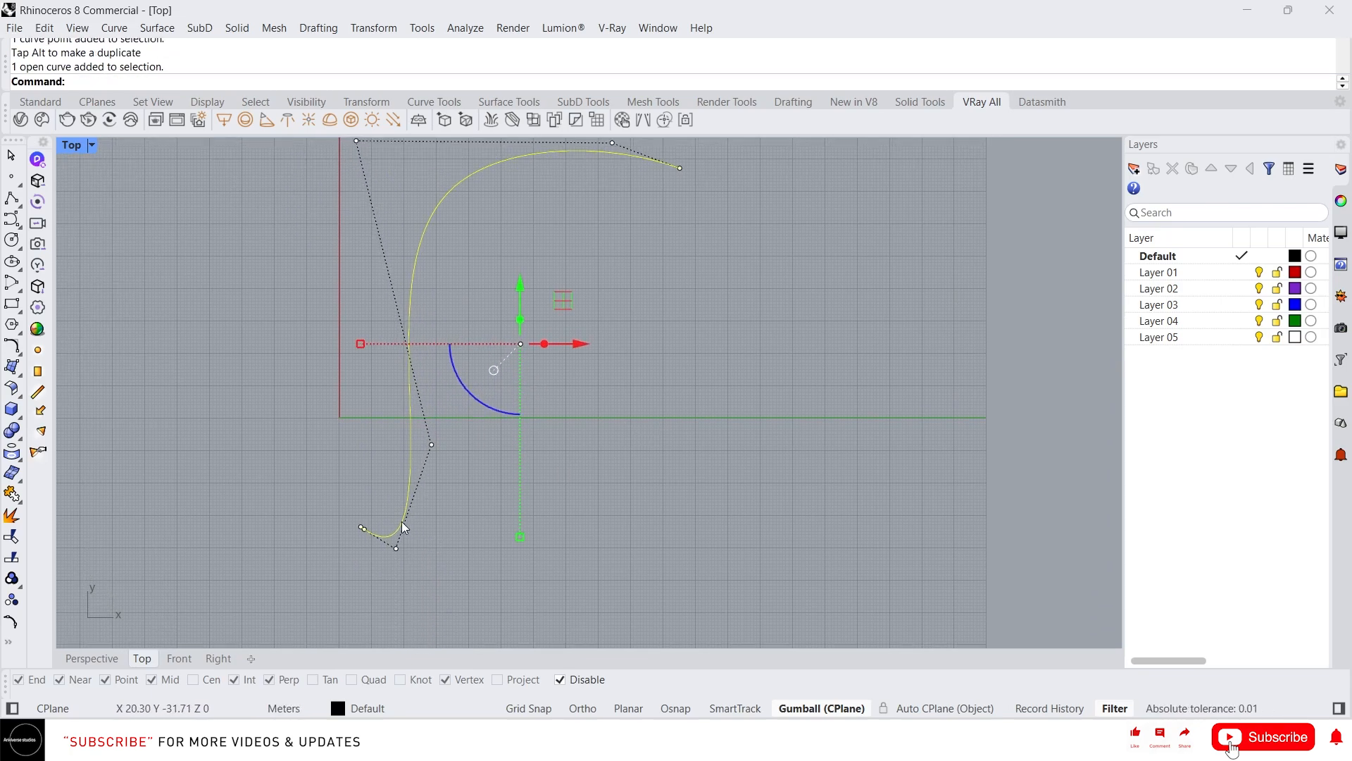
scroll(393, 523, "up", 6)
left_click_drag(303, 499, 357, 548)
scroll(338, 549, "up", 3)
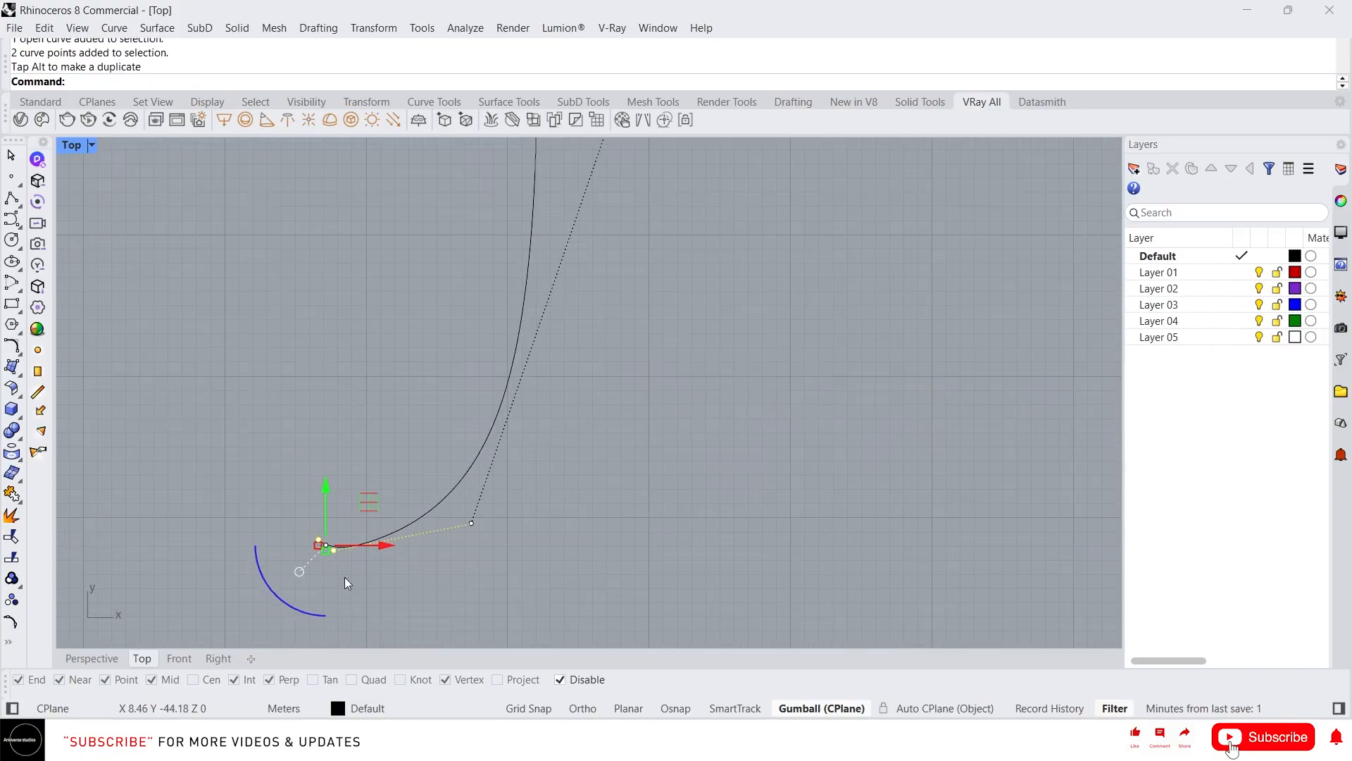
left_click(369, 600)
key("Delete")
scroll(340, 569, "down", 8)
scroll(496, 518, "down", 8)
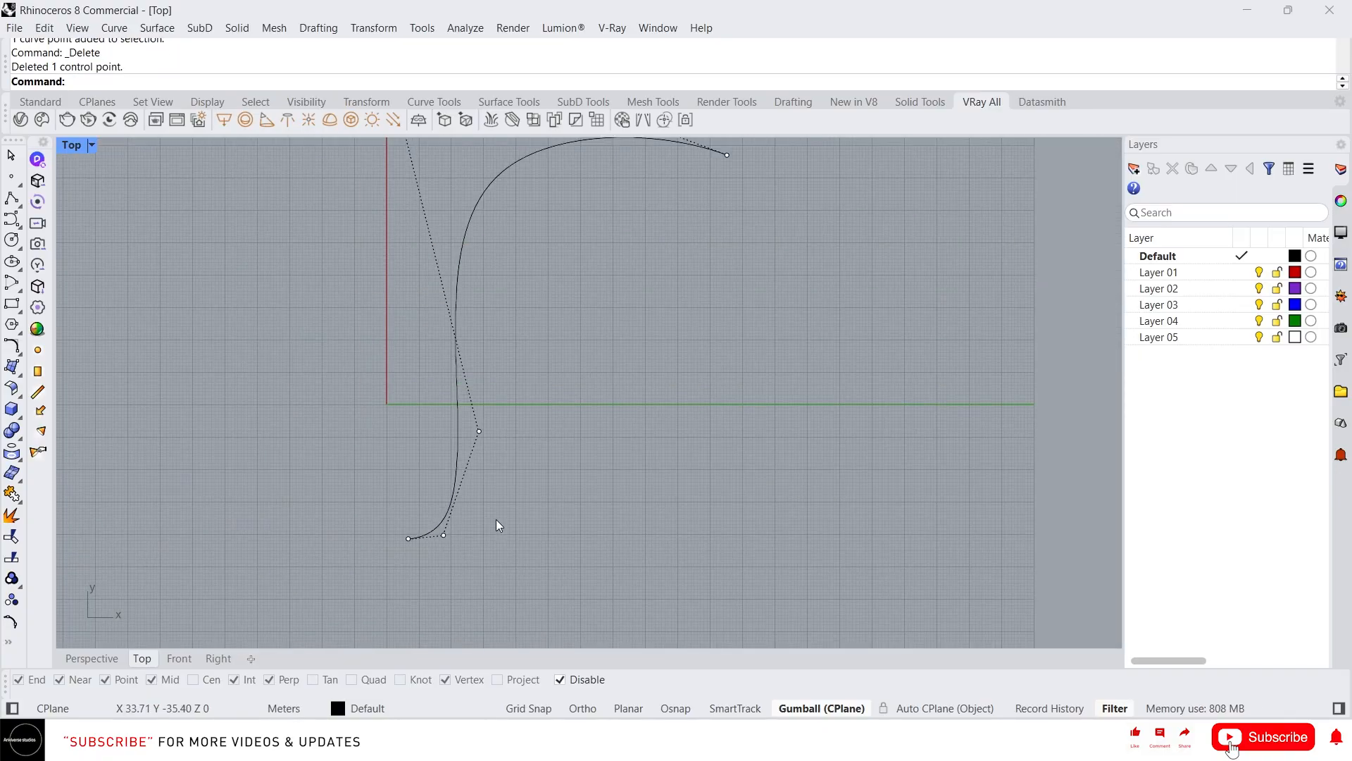
key("Escape")
right_click_drag(545, 435, 521, 483)
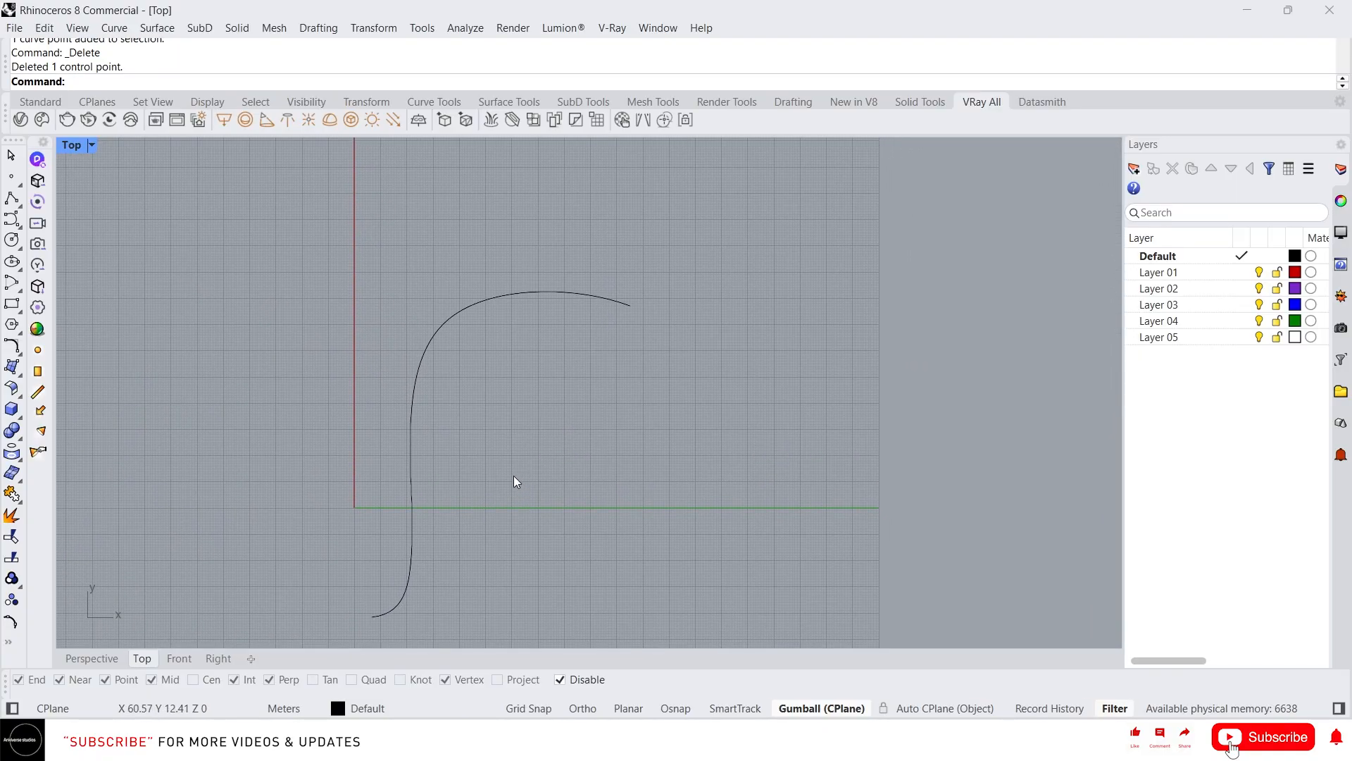
Launch Grasshopper and switch the Rhino viewport to Perspective
type("rasshopper")
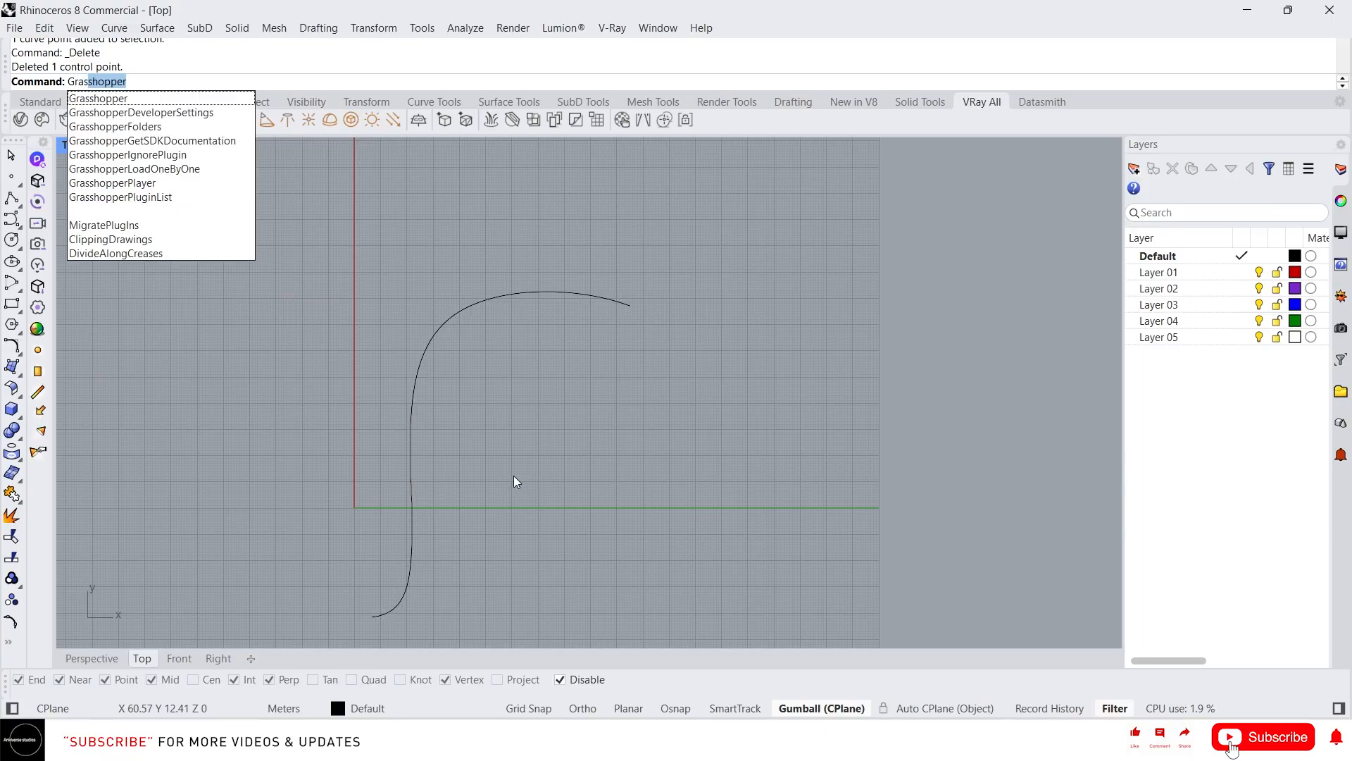
key("Return")
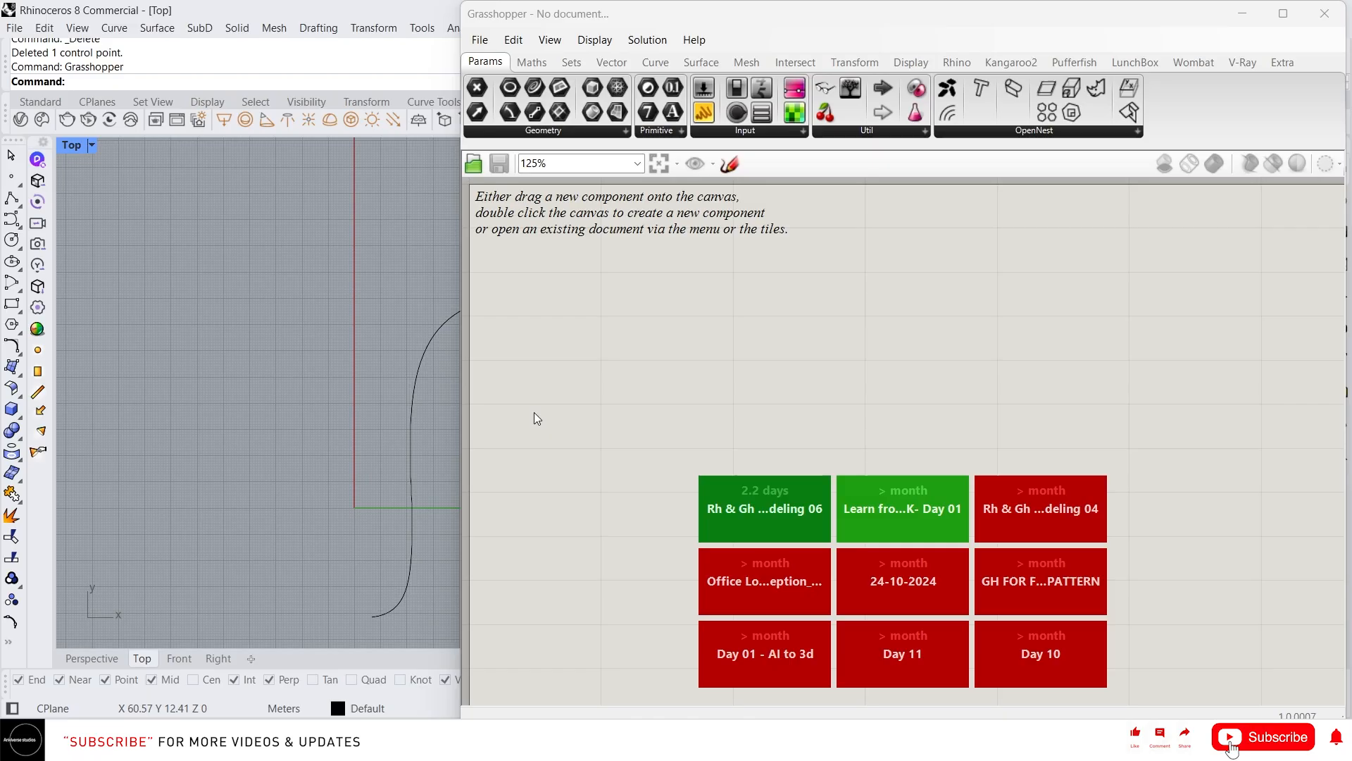
left_click(104, 659)
right_click_drag(185, 397, 229, 458)
Add a Curve parameter and set it to reference the drawn Rhino curve
double_click(653, 350)
type("crv")
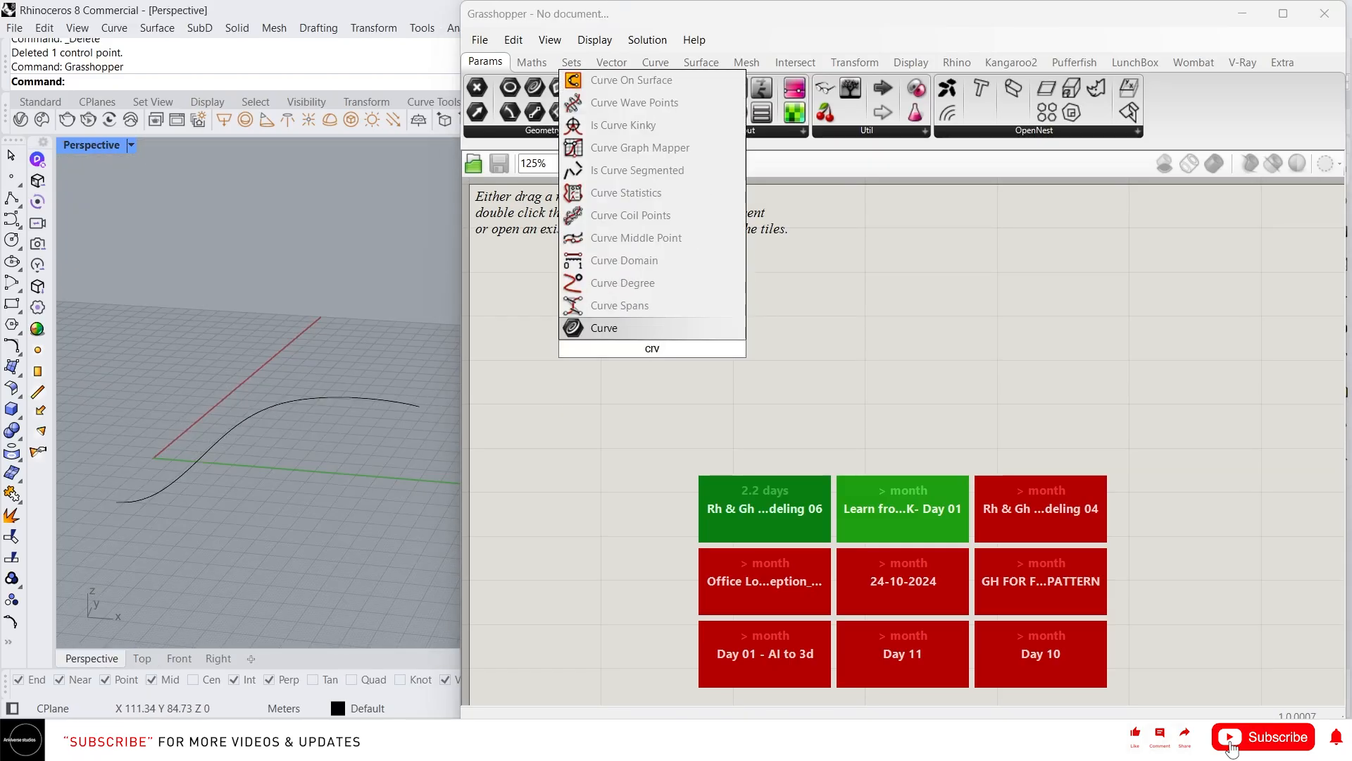
key("Return")
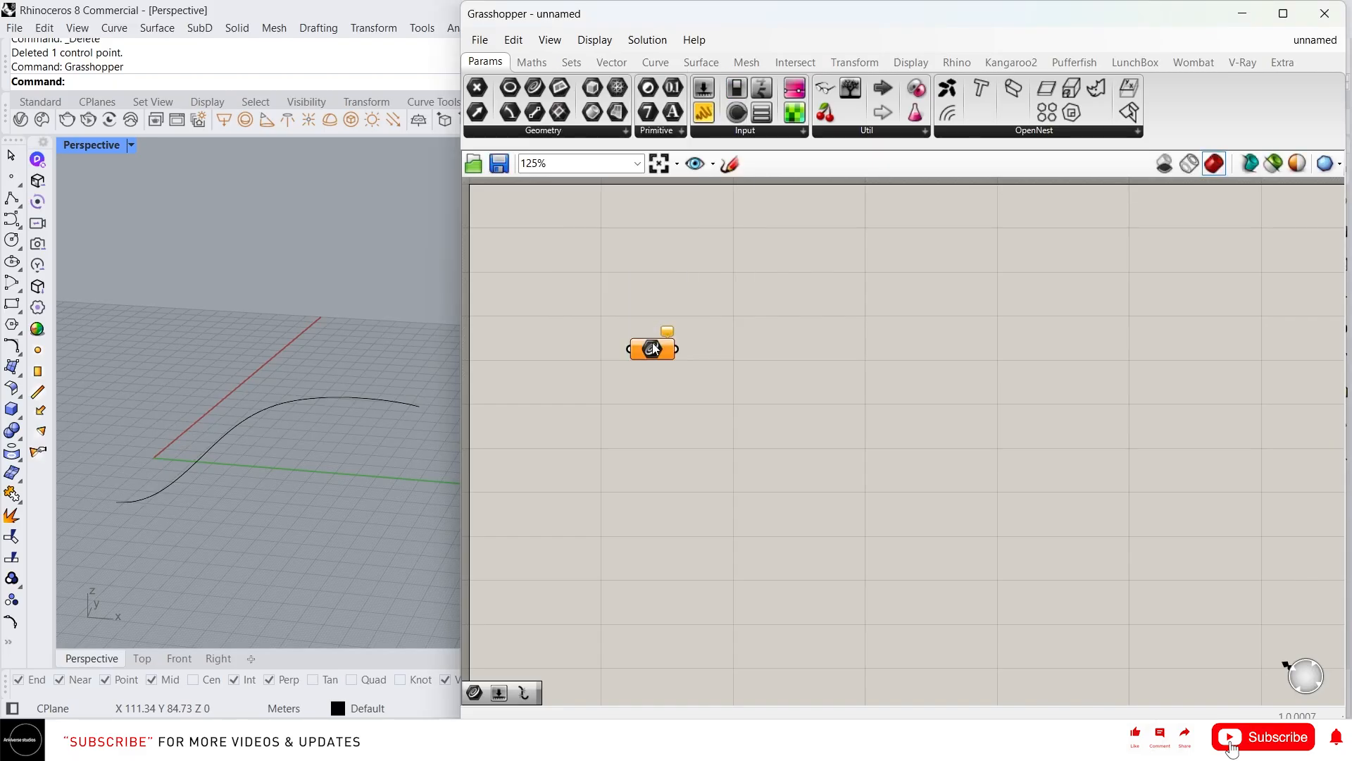
right_click(651, 346)
left_click(712, 574)
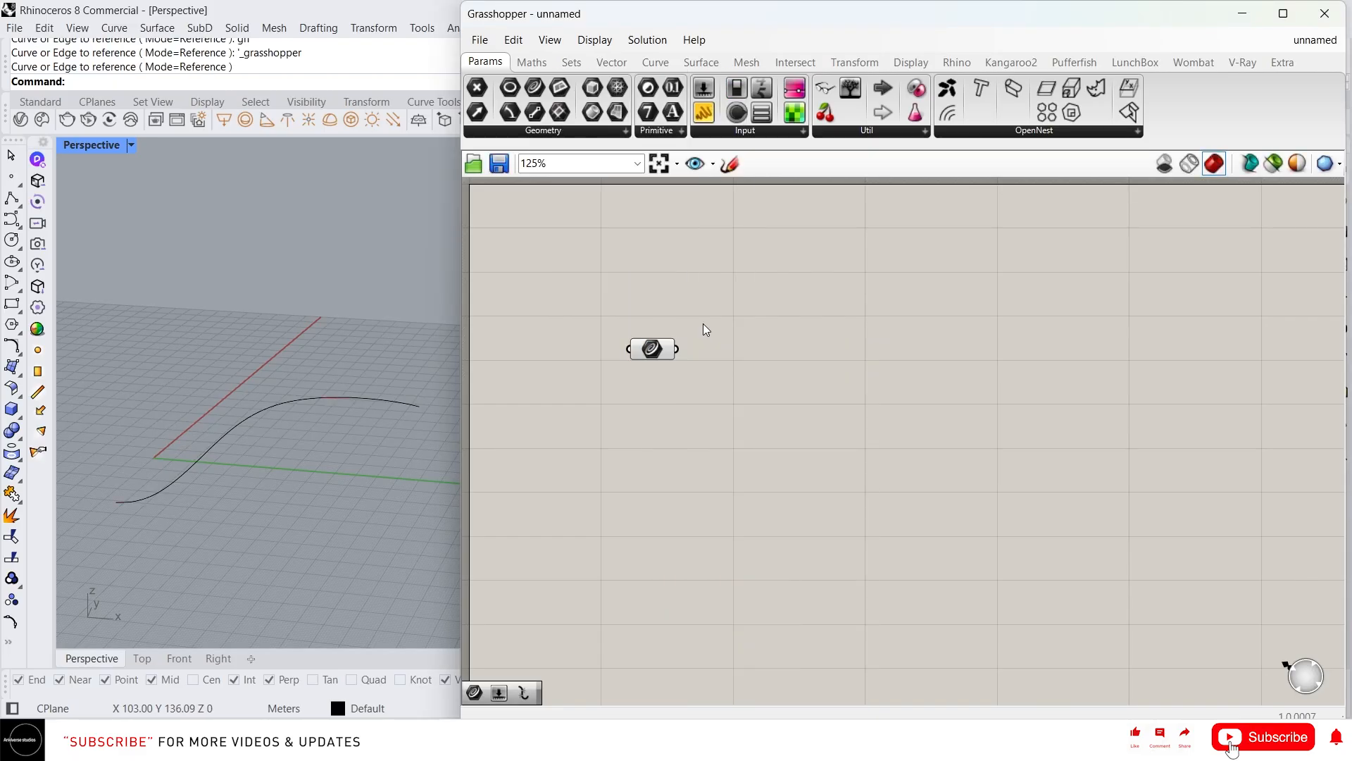
left_click(662, 351)
scroll(683, 345, "down", 2)
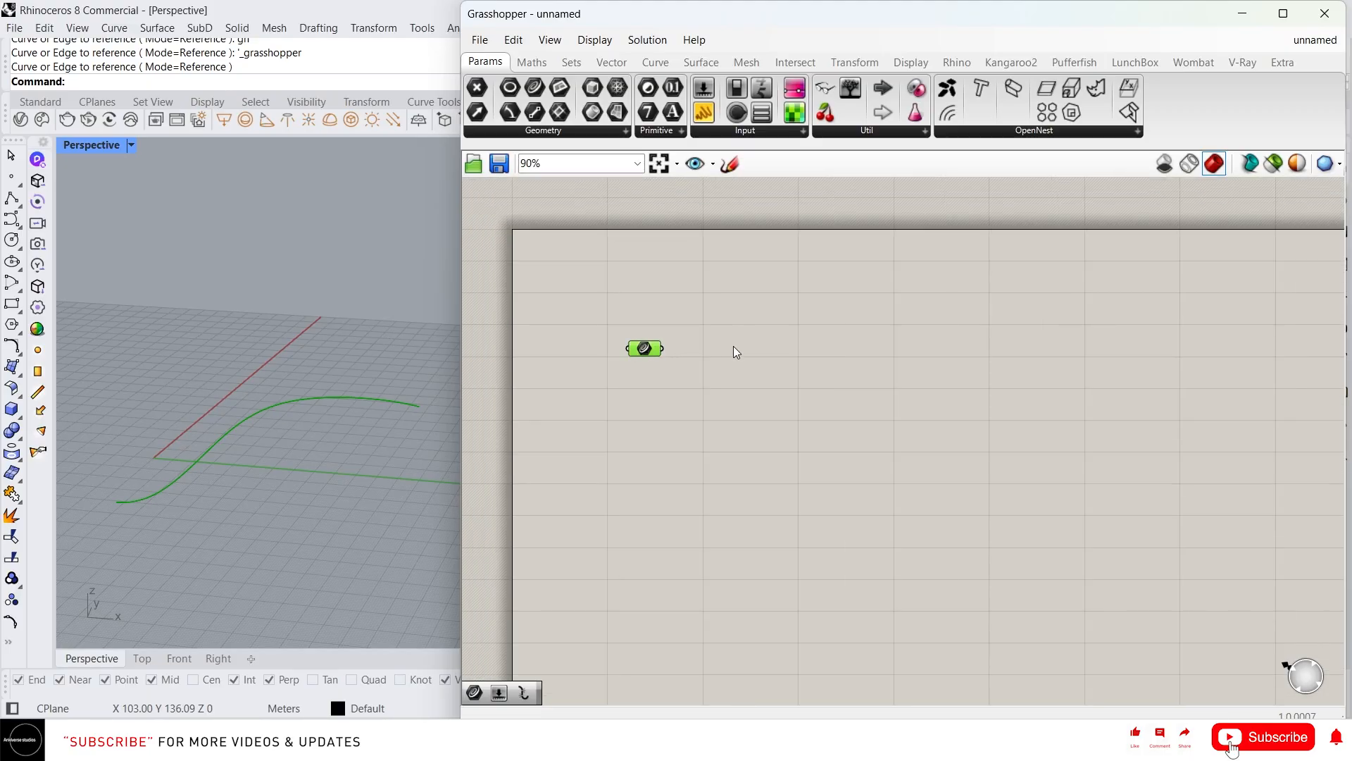
scroll(734, 346, "up", 2)
left_click(737, 311)
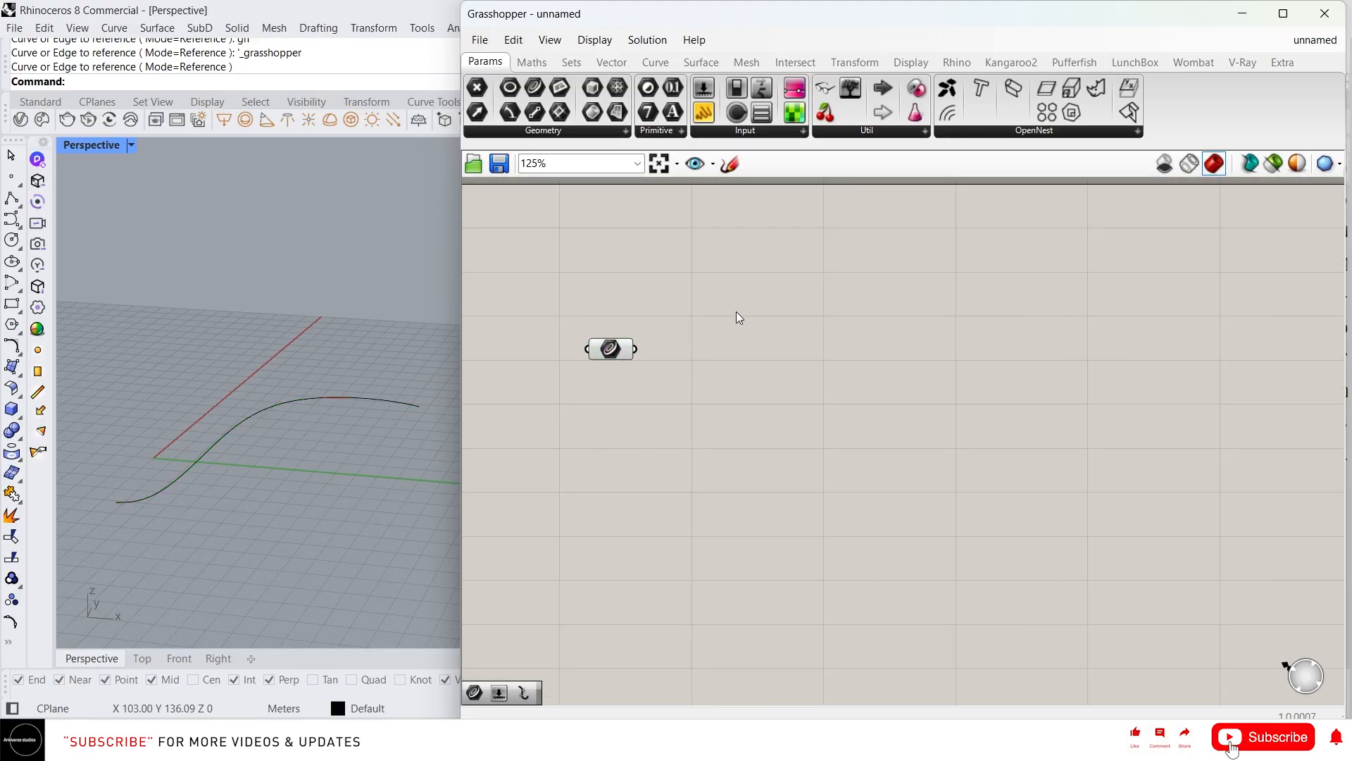
Add a Bifocals component and move it to the top-left of the canvas
type("Blf")
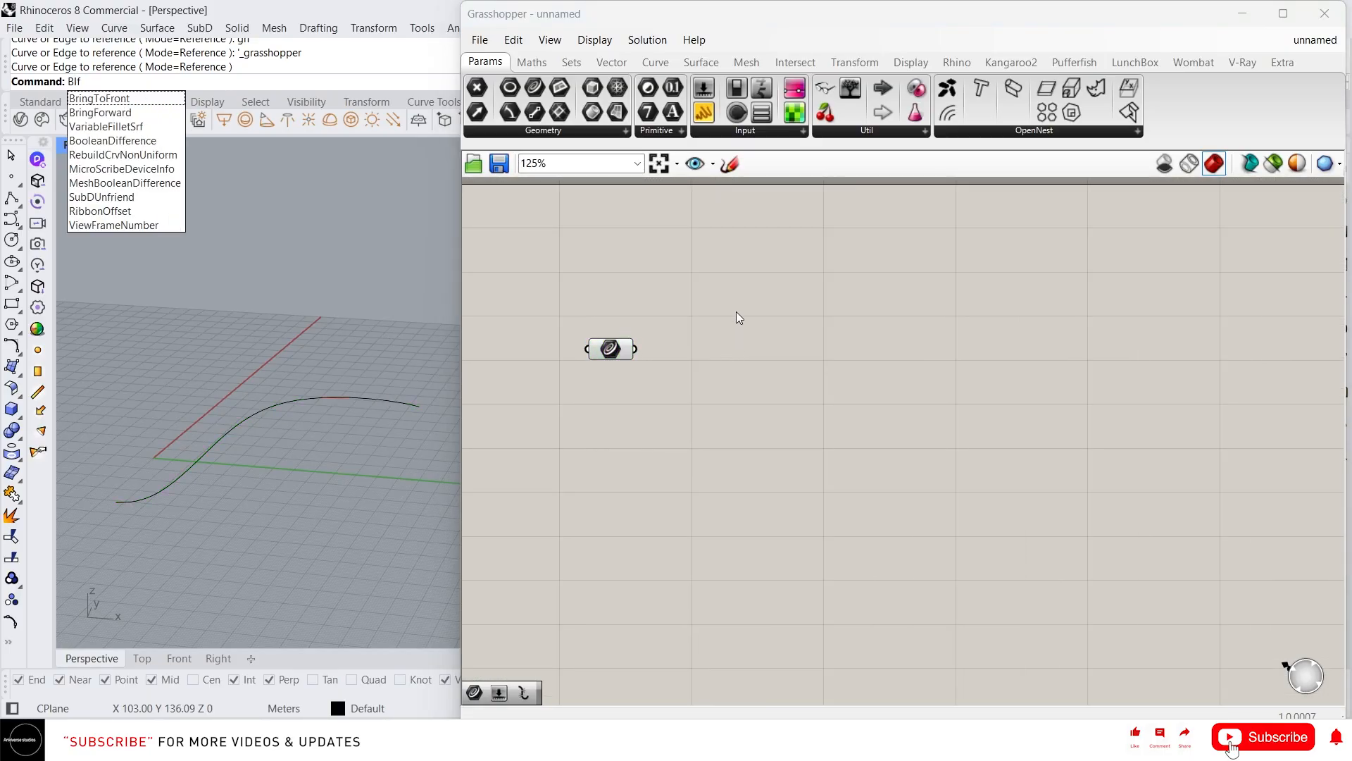
key("Escape")
double_click(751, 291)
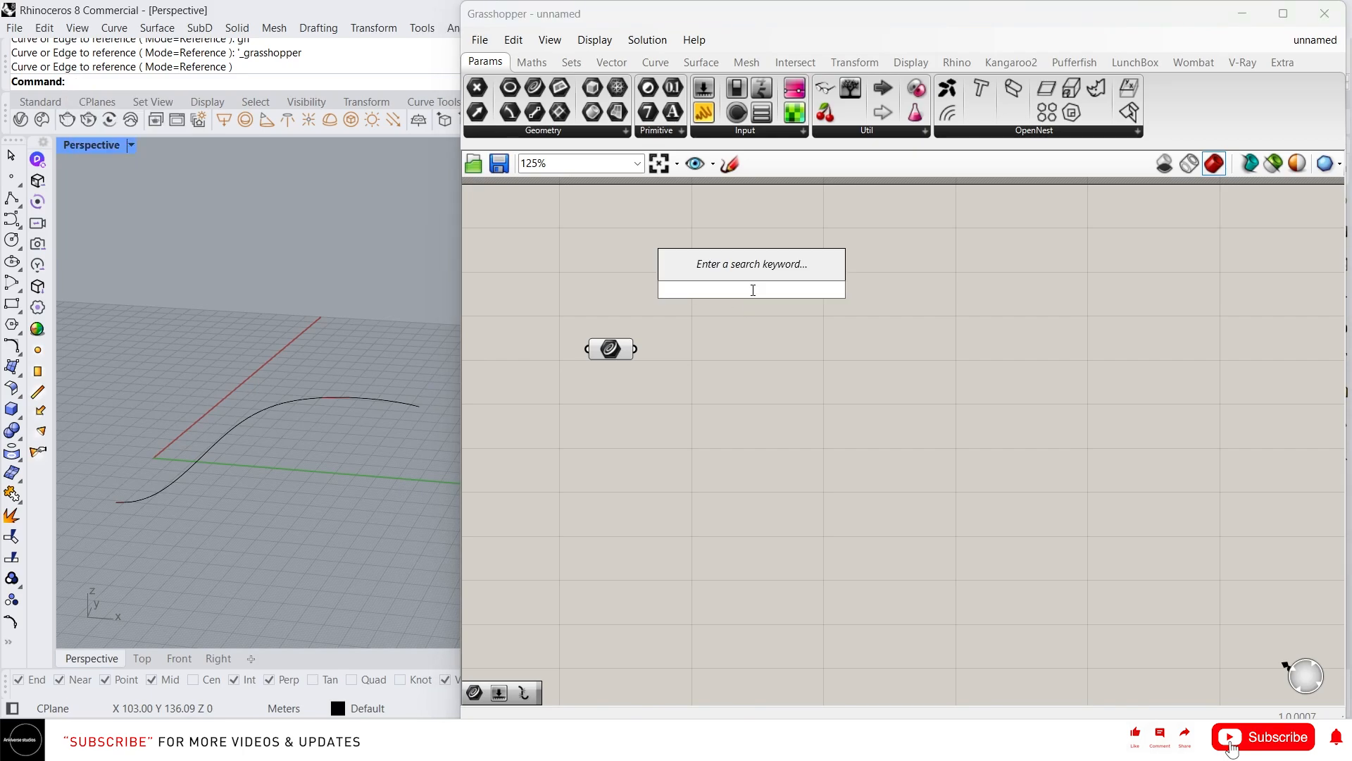
type("bif")
key("Return")
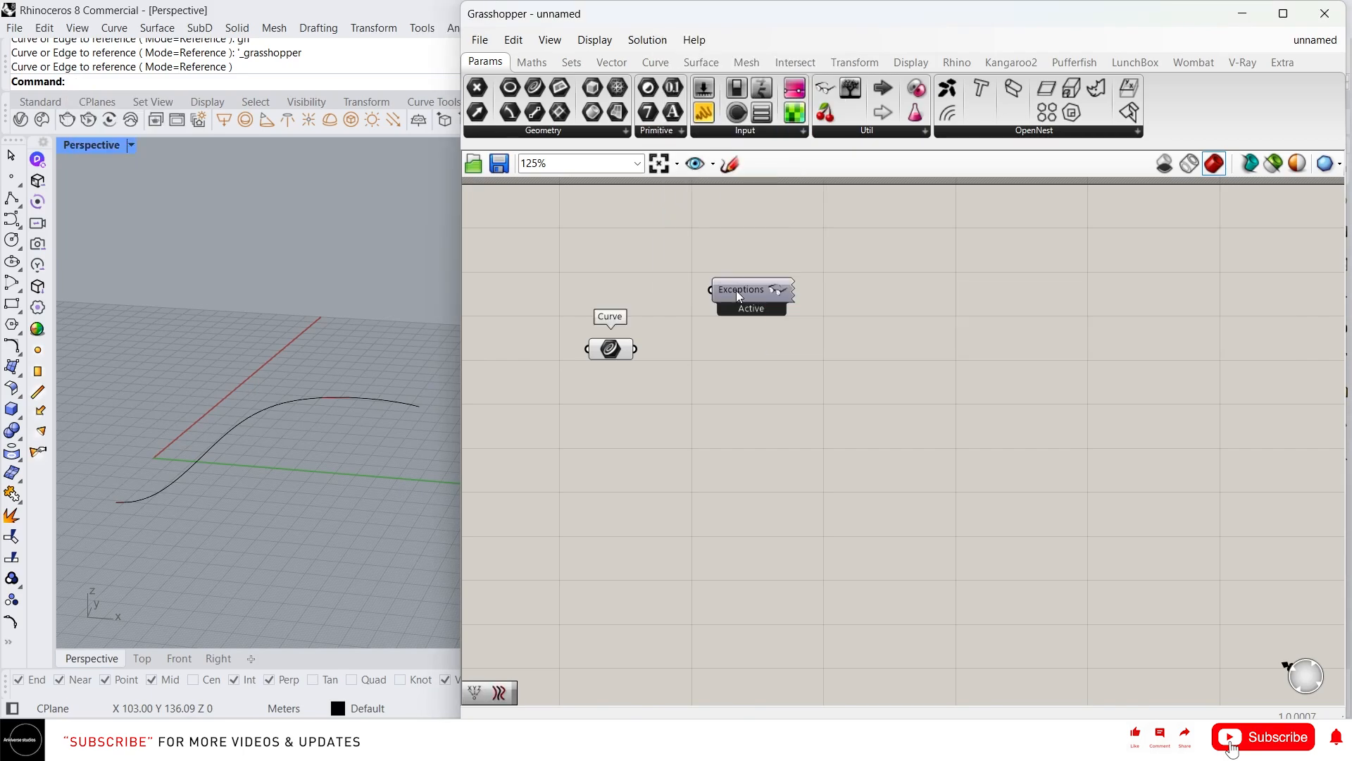
right_click_drag(799, 327, 882, 375)
left_click_drag(847, 341, 561, 210)
right_click_drag(768, 433, 719, 323)
right_click_drag(321, 342, 370, 426)
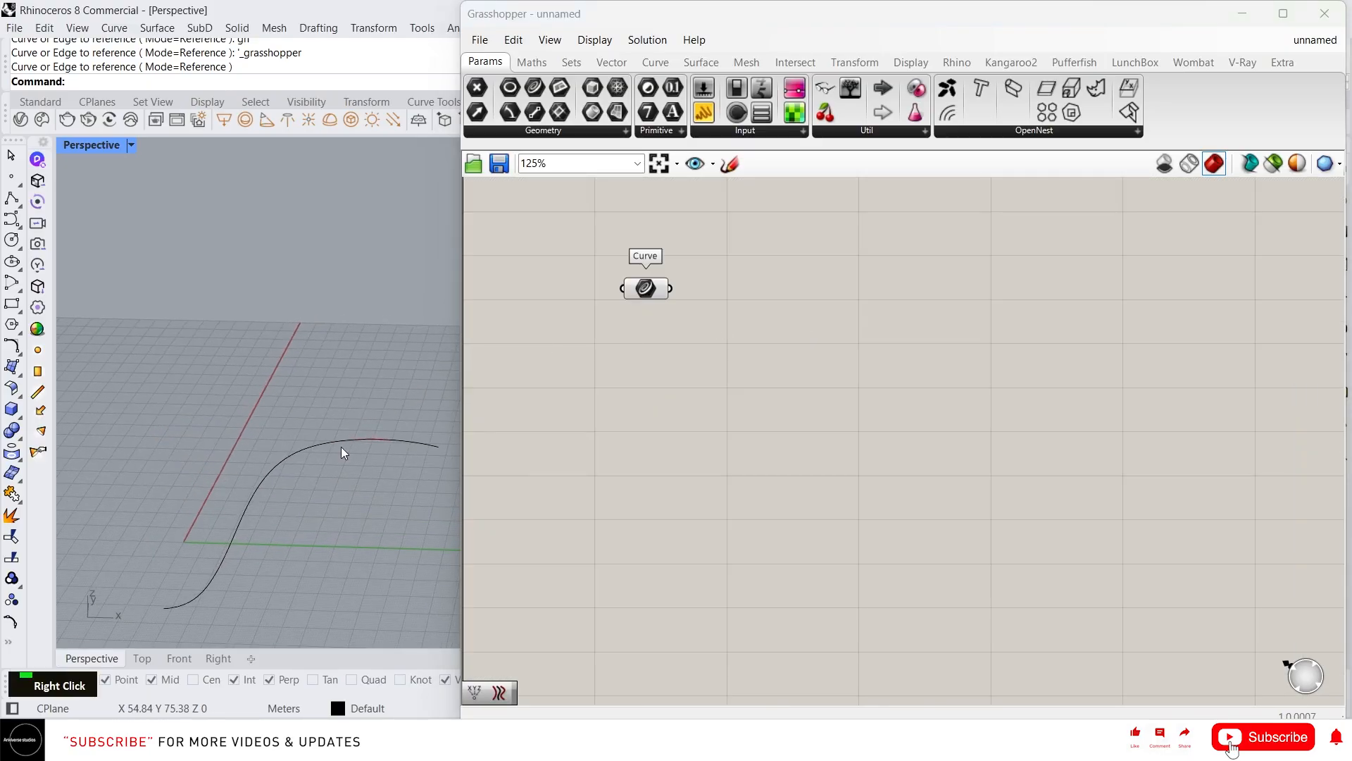
Add a Divide Curve component and feed the referenced curve into it
left_click(650, 286)
right_click_drag(797, 335, 753, 347)
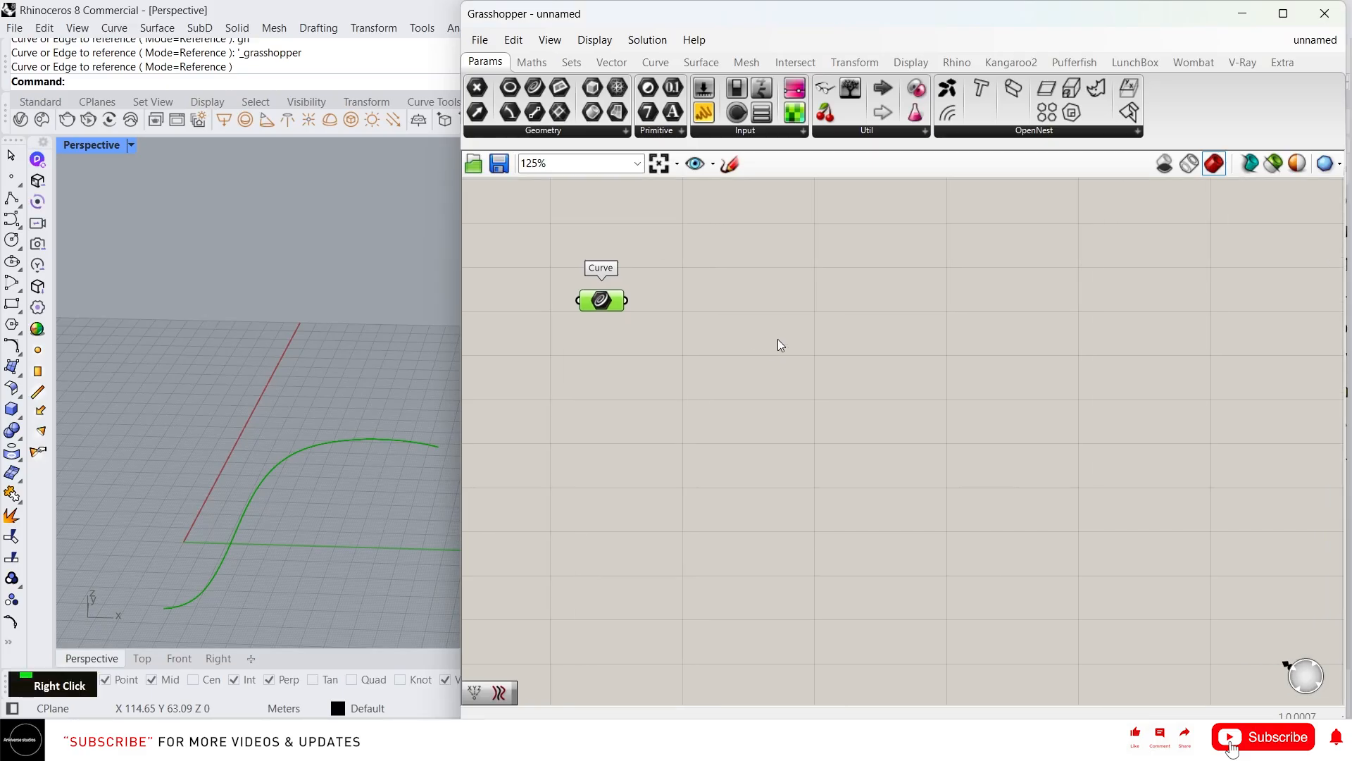
double_click(779, 339)
type("div")
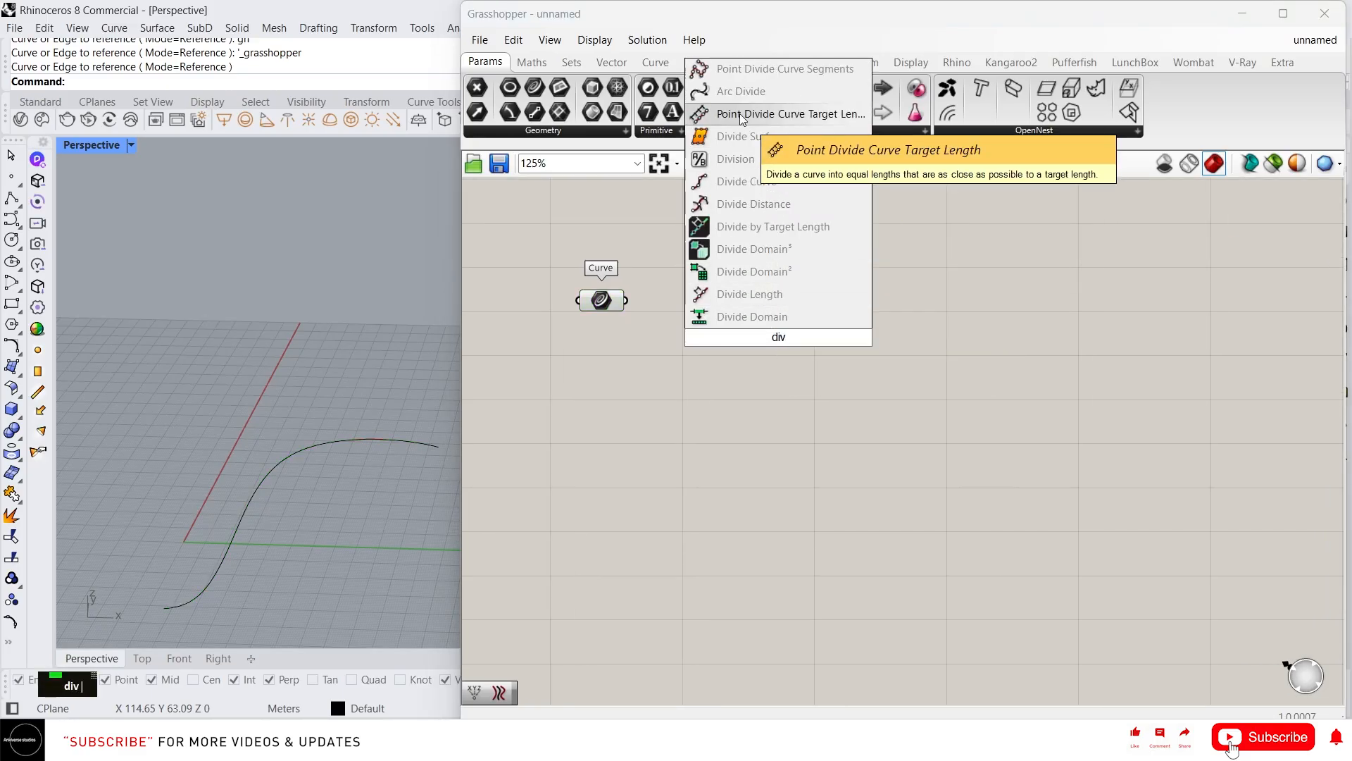
left_click(747, 184)
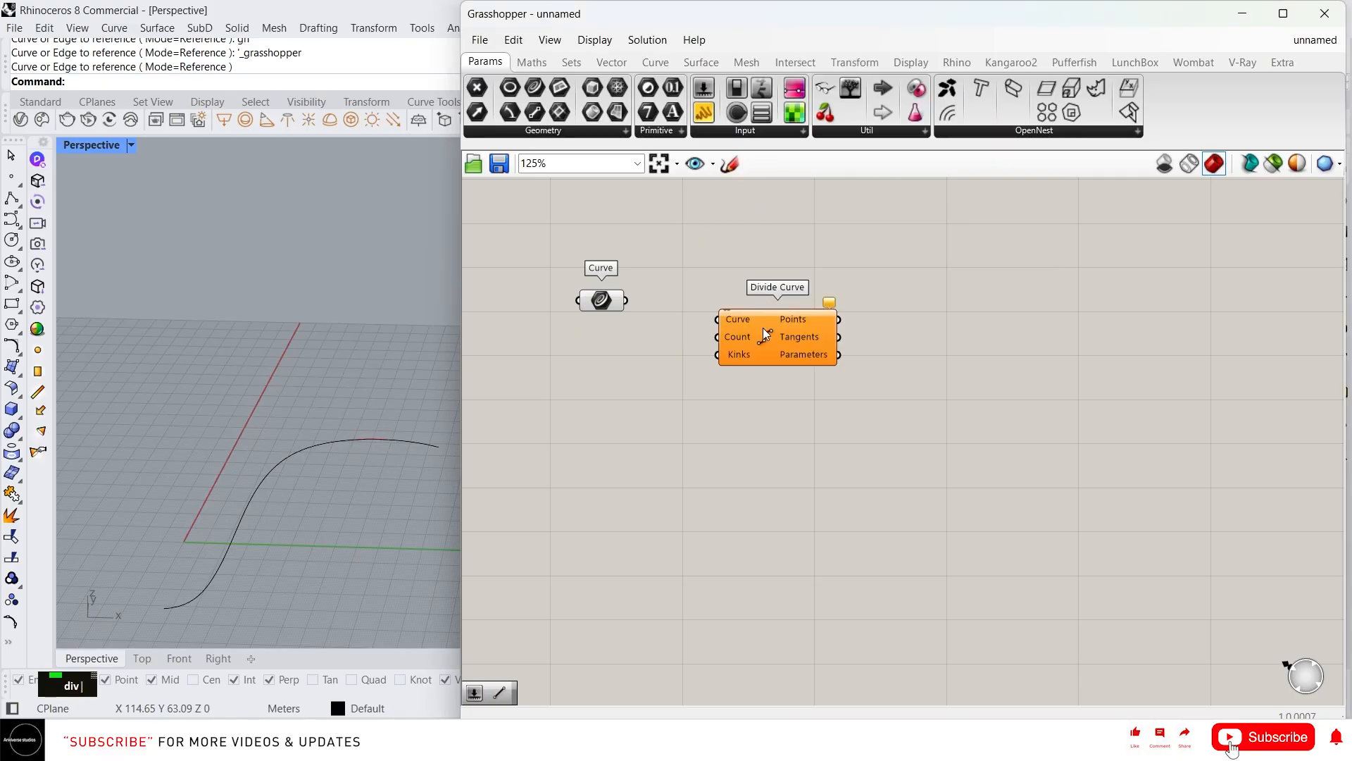
right_click_drag(764, 329, 761, 279)
left_click_drag(805, 280, 795, 259)
left_click_drag(624, 251, 783, 267)
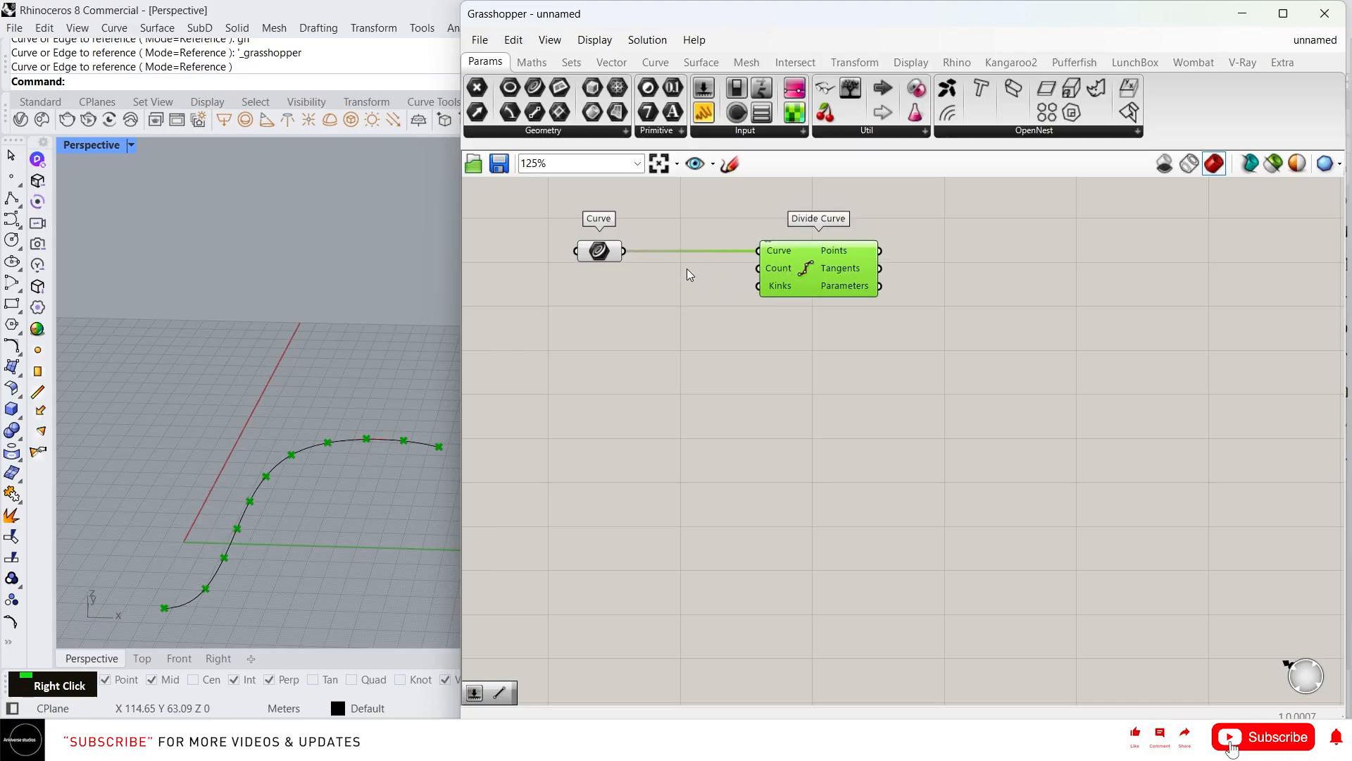
Connect a number slider set to 40 to Divide Curve's Count input
double_click(620, 282)
type("4")
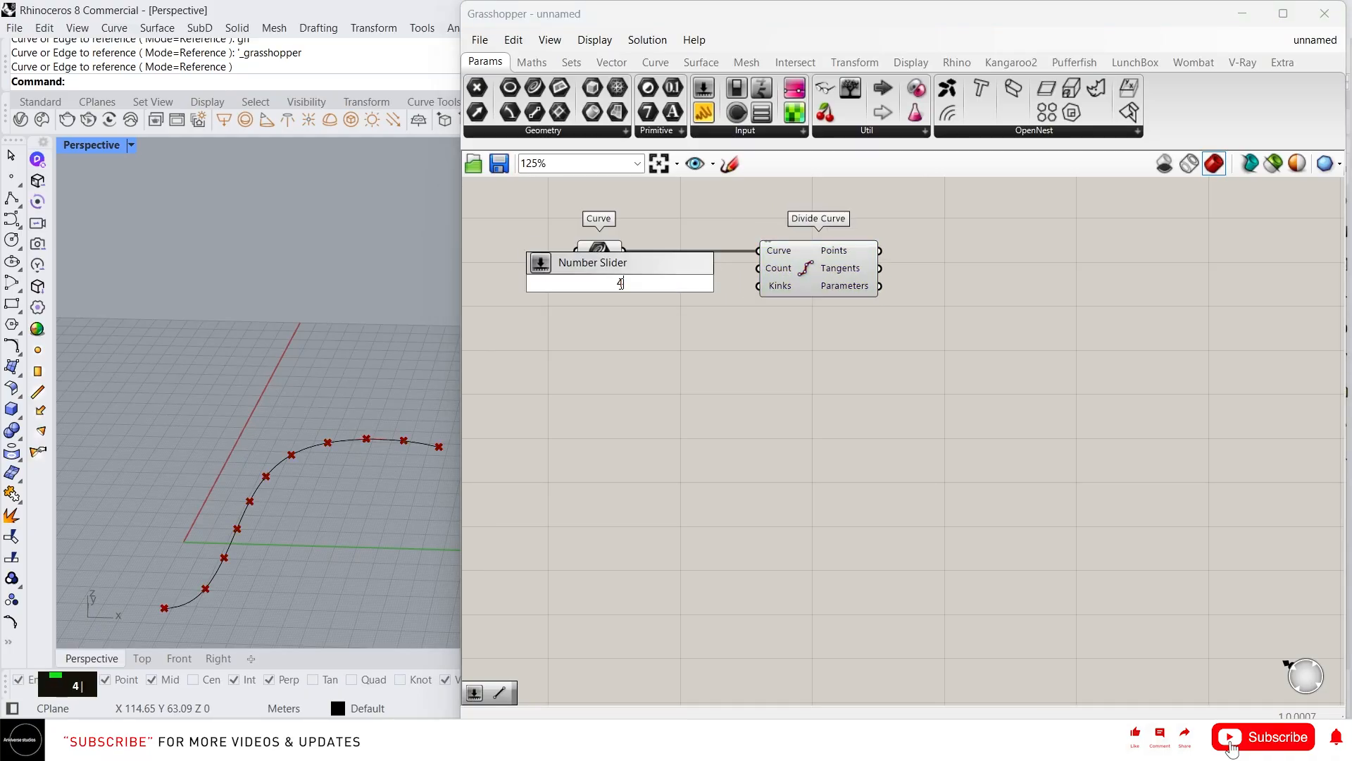
type("0")
key("Return")
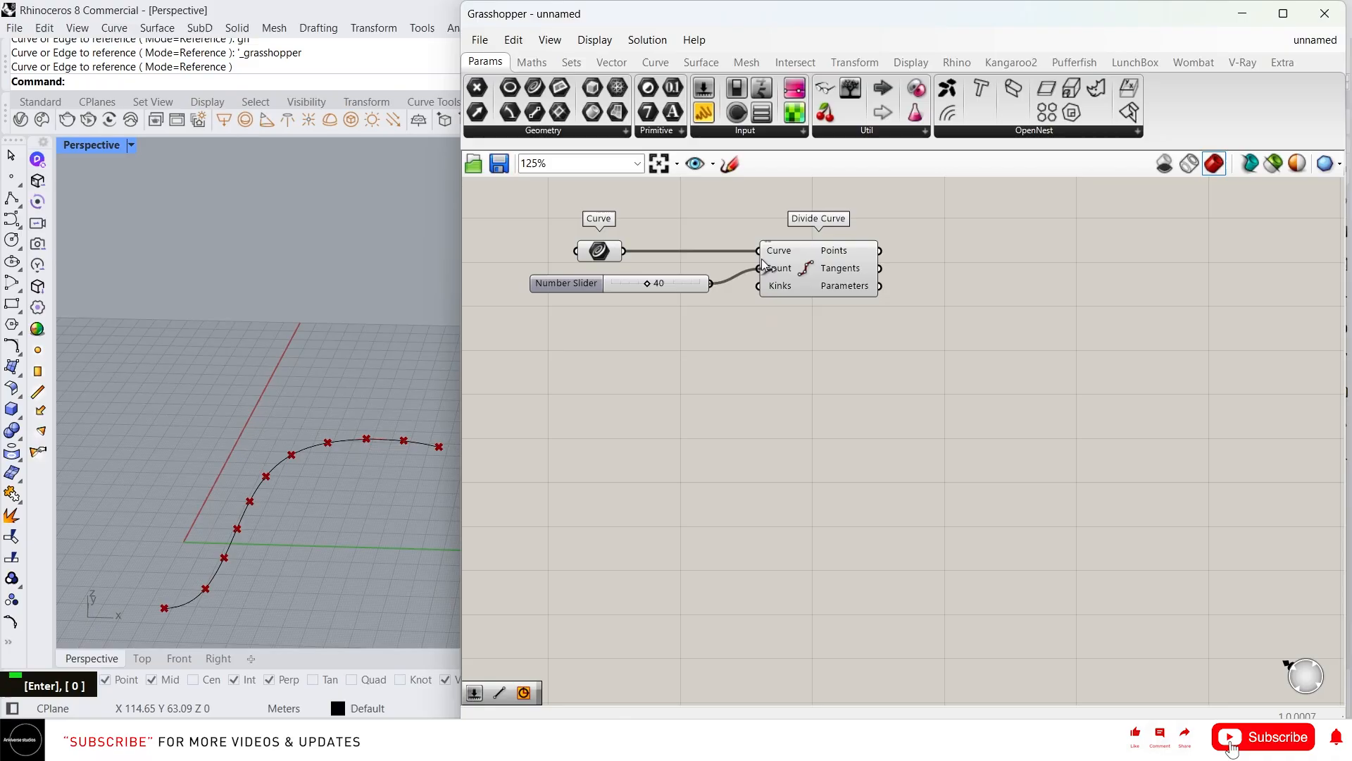
left_click_drag(764, 266, 760, 268)
scroll(317, 518, "down", 3)
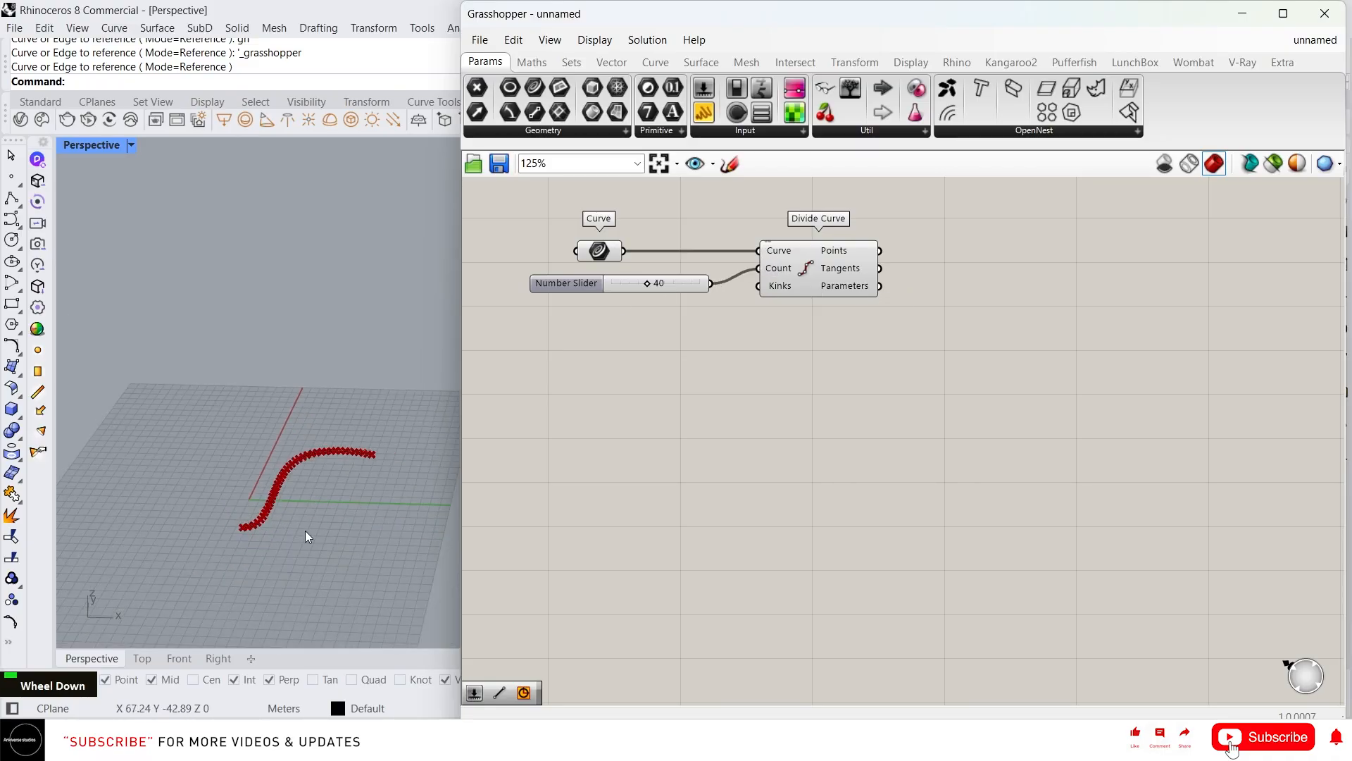
scroll(259, 448, "up", 4)
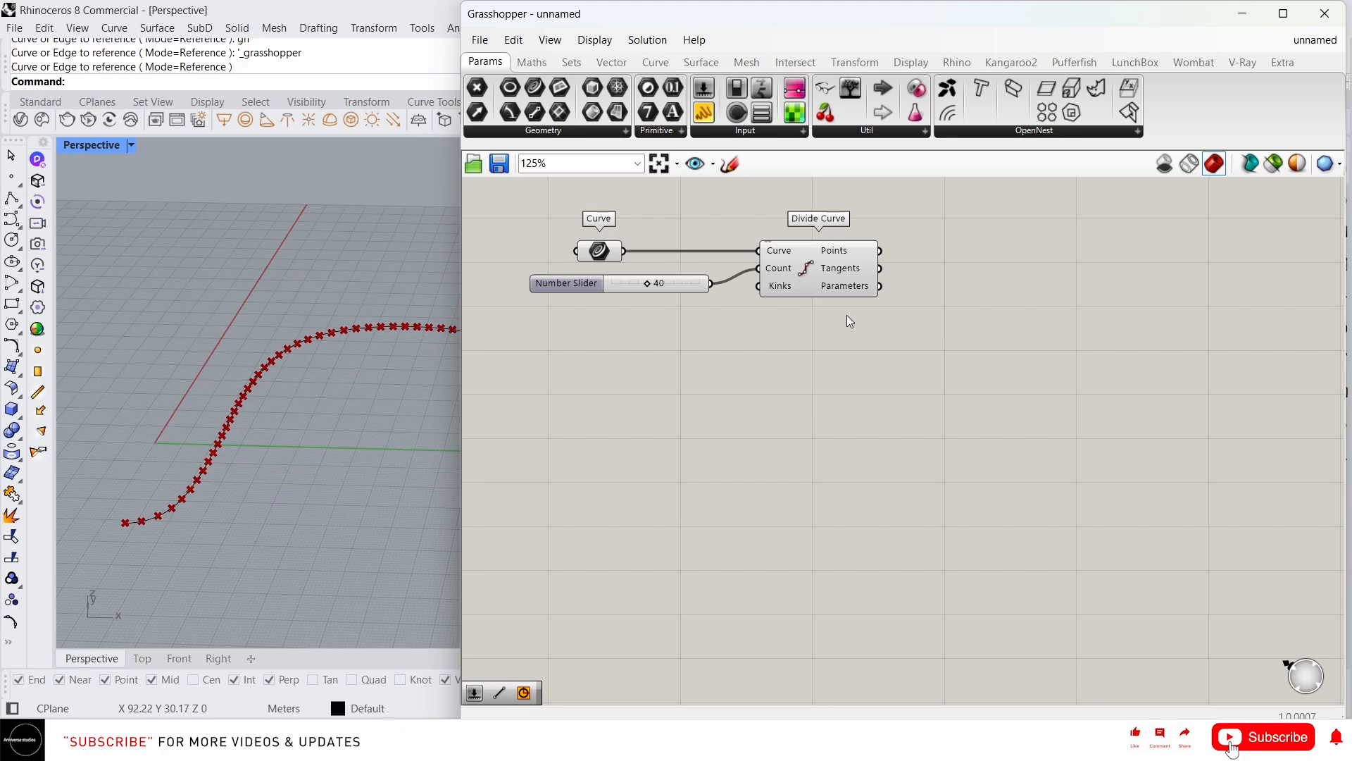
right_click_drag(850, 320, 756, 356)
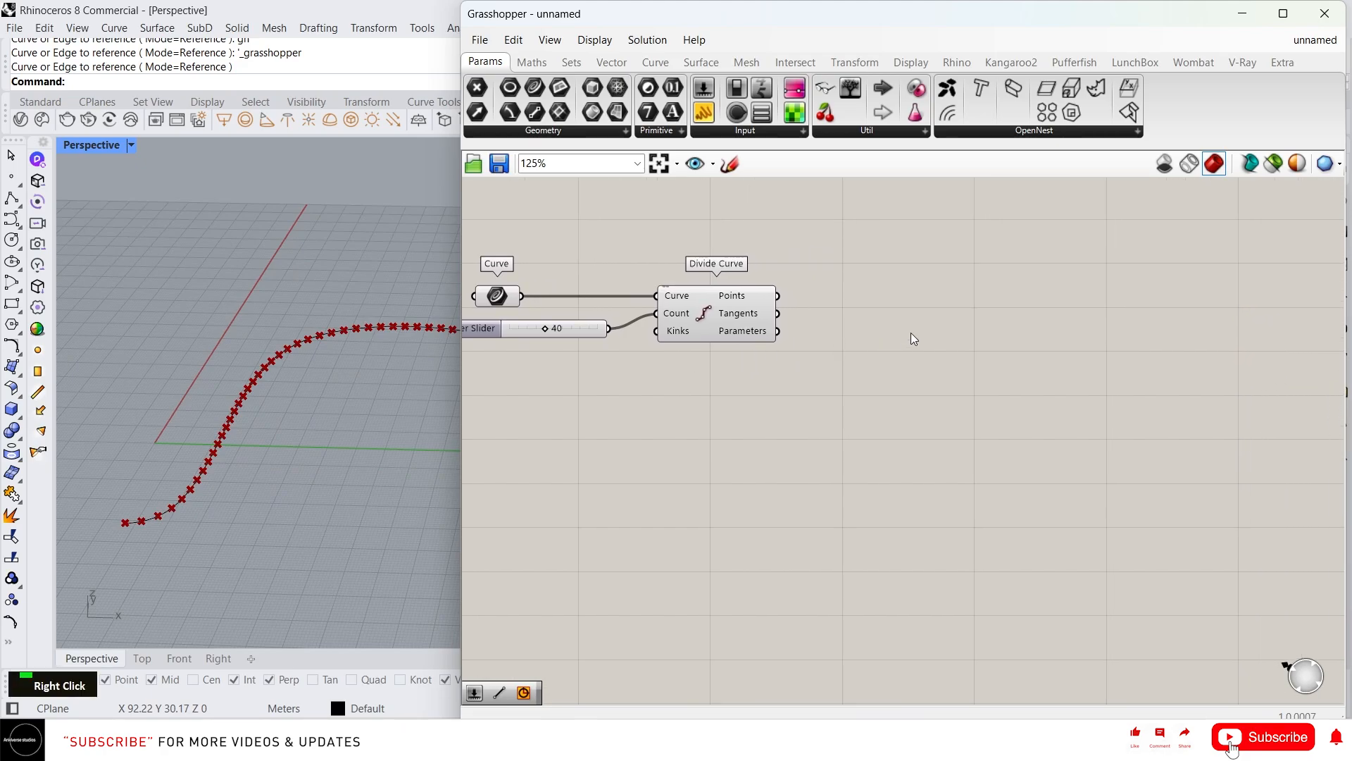
right_click_drag(885, 307, 844, 318)
scroll(150, 393, "down", 2)
right_click_drag(151, 394, 250, 395)
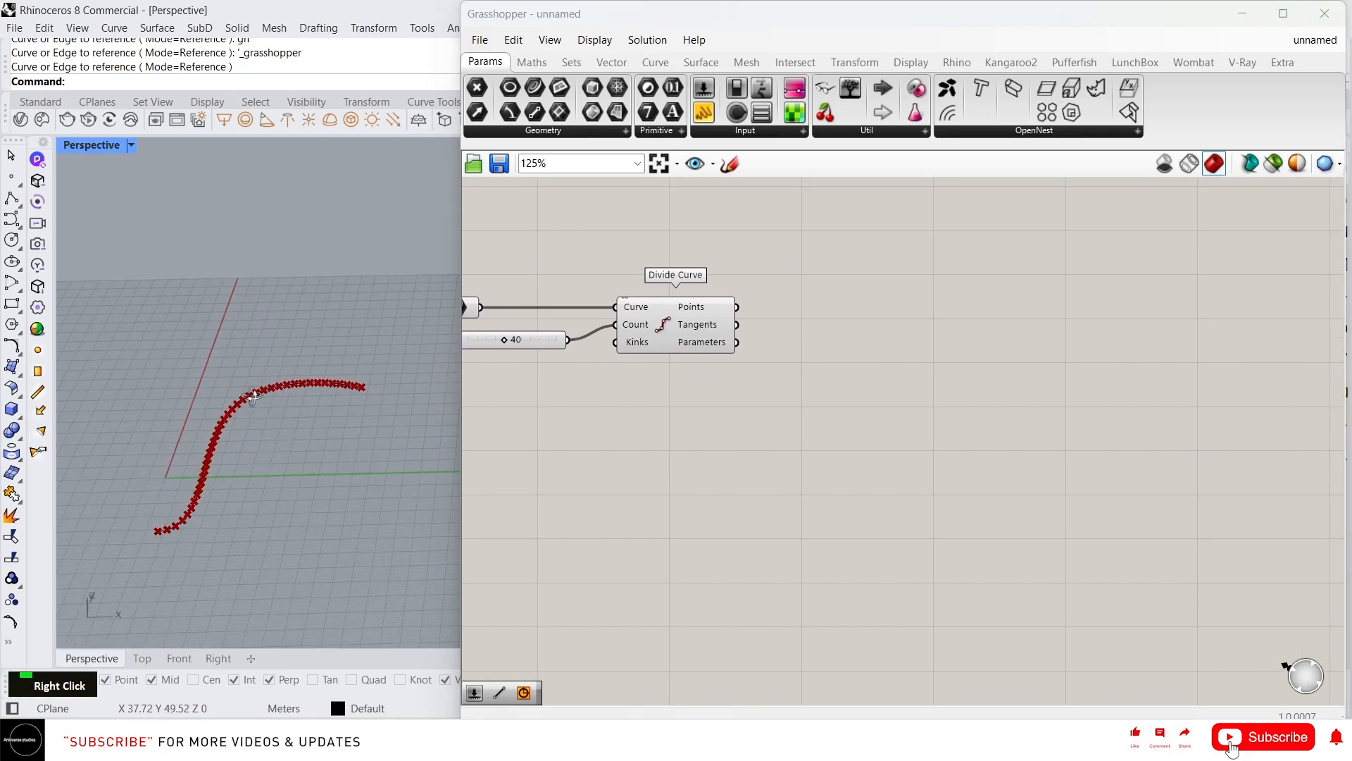
scroll(260, 431, "up", 3)
right_click_drag(825, 323, 780, 322)
Add a Rectangle component and wire the Divide Curve points into its Plane input
double_click(985, 308)
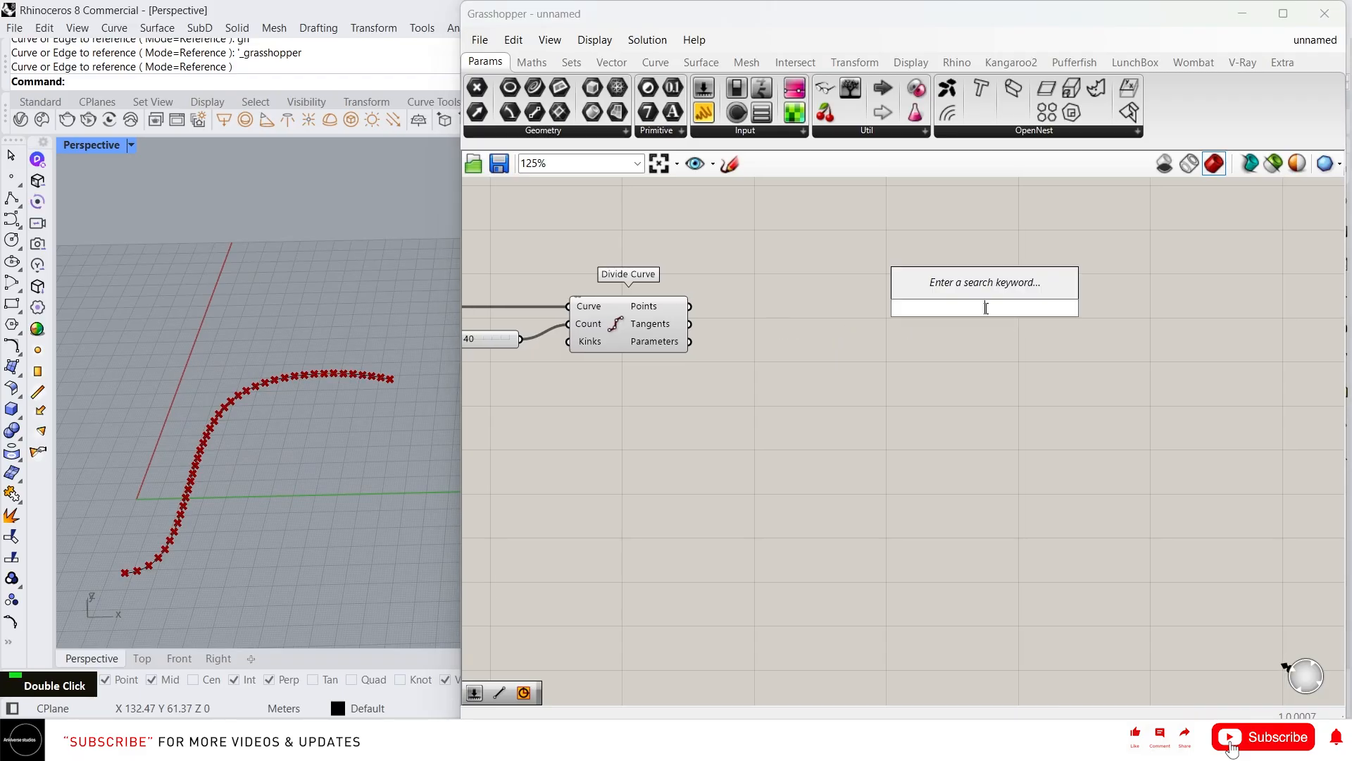
type("rec")
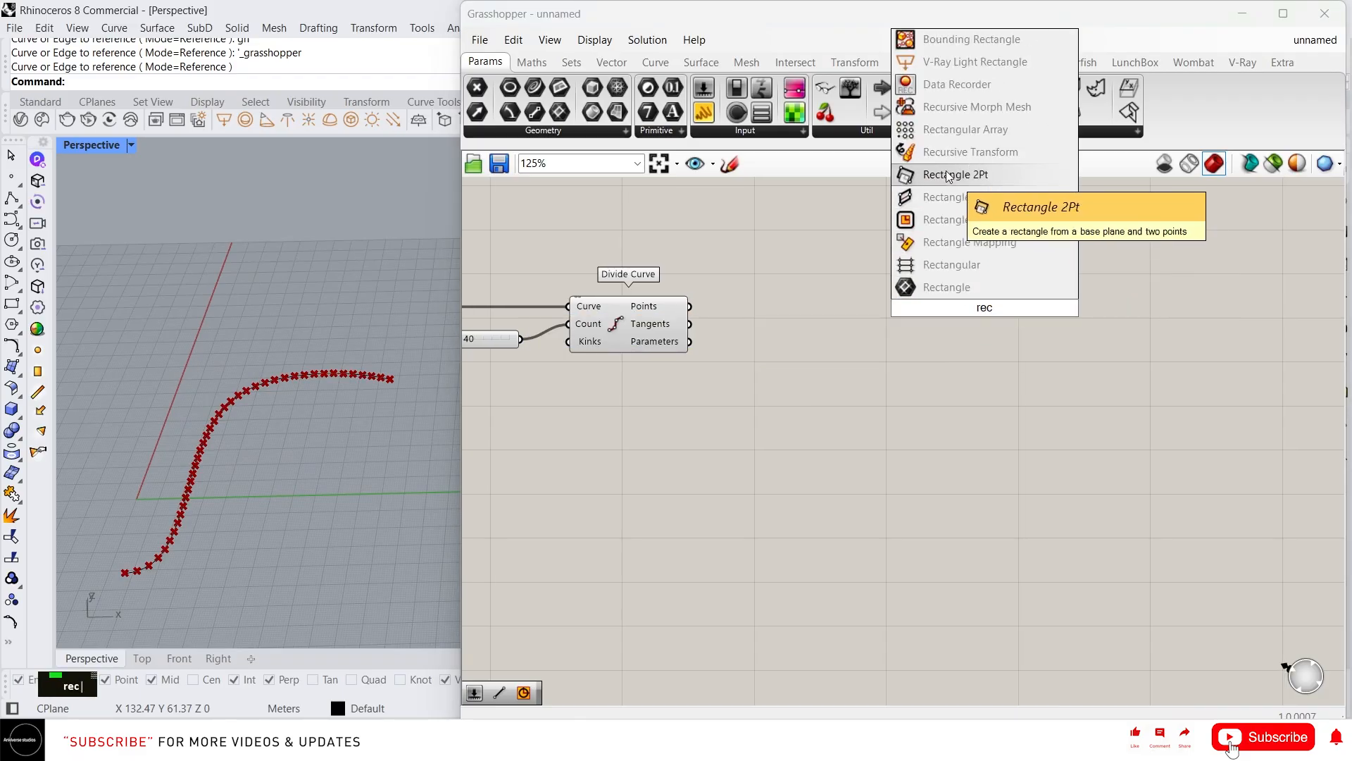
left_click(972, 220)
right_click_drag(753, 312, 758, 344)
left_click_drag(700, 344, 931, 313)
scroll(215, 583, "up", 3)
scroll(269, 416, "up", 5)
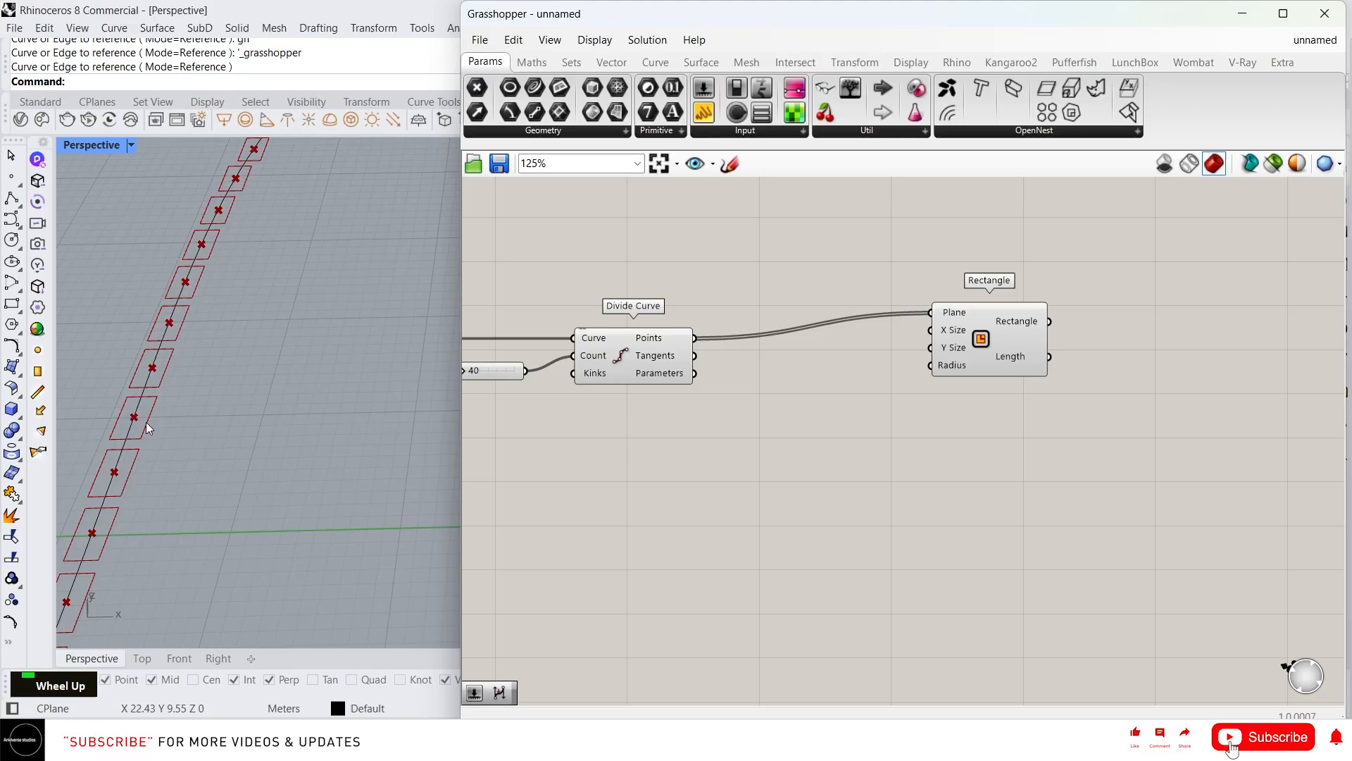
left_click_drag(985, 354, 1004, 380)
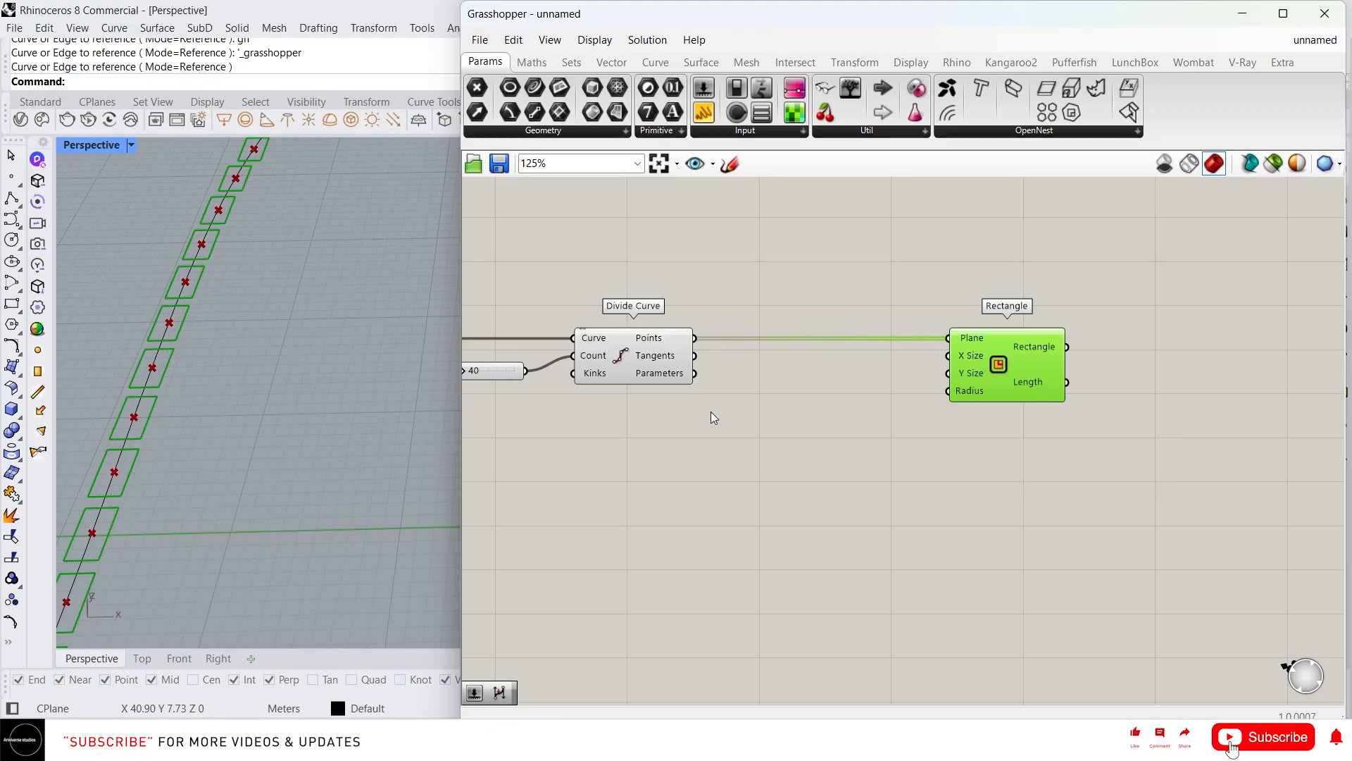
scroll(242, 302, "down", 5)
right_click_drag(242, 302, 213, 369)
scroll(174, 431, "up", 3)
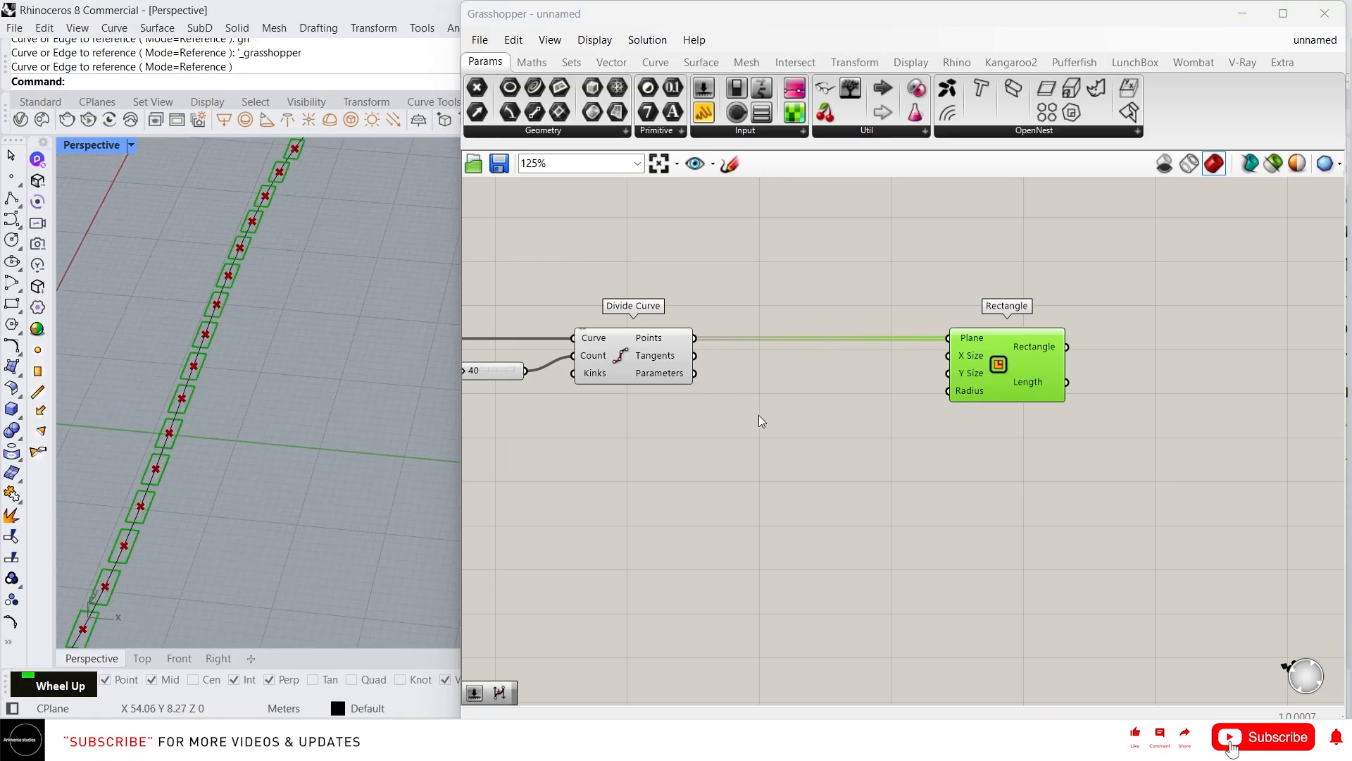
scroll(235, 391, "down", 4)
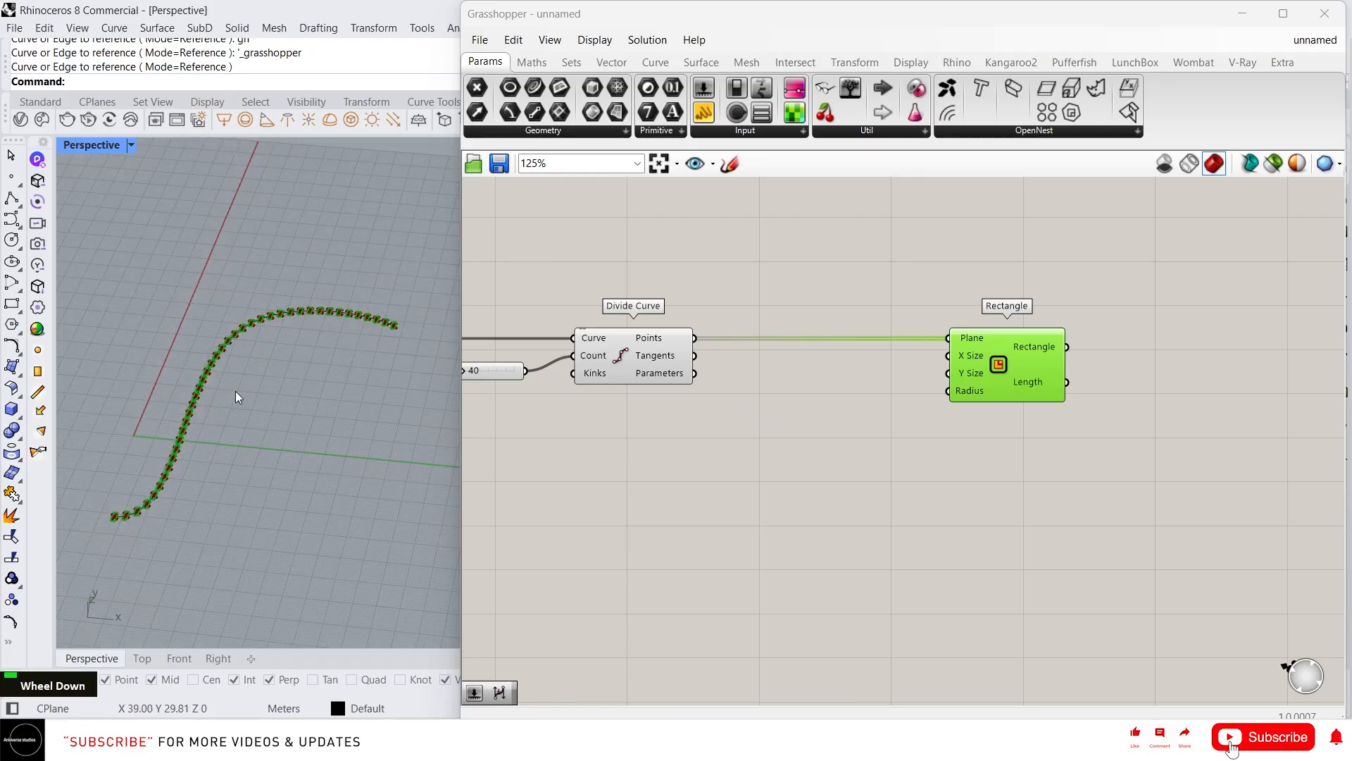
Place a point inside the curve's bend and reference it with a Point parameter
left_click(11, 176)
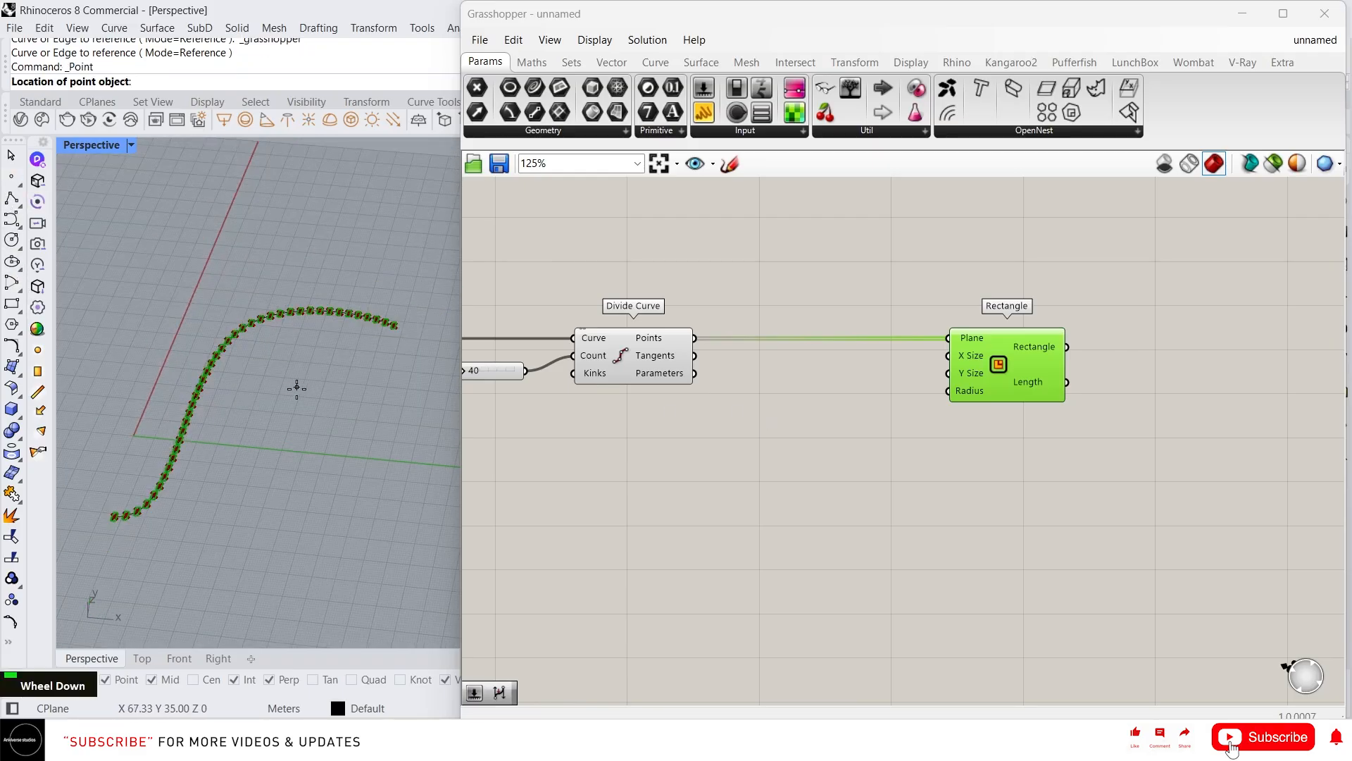
left_click(294, 364)
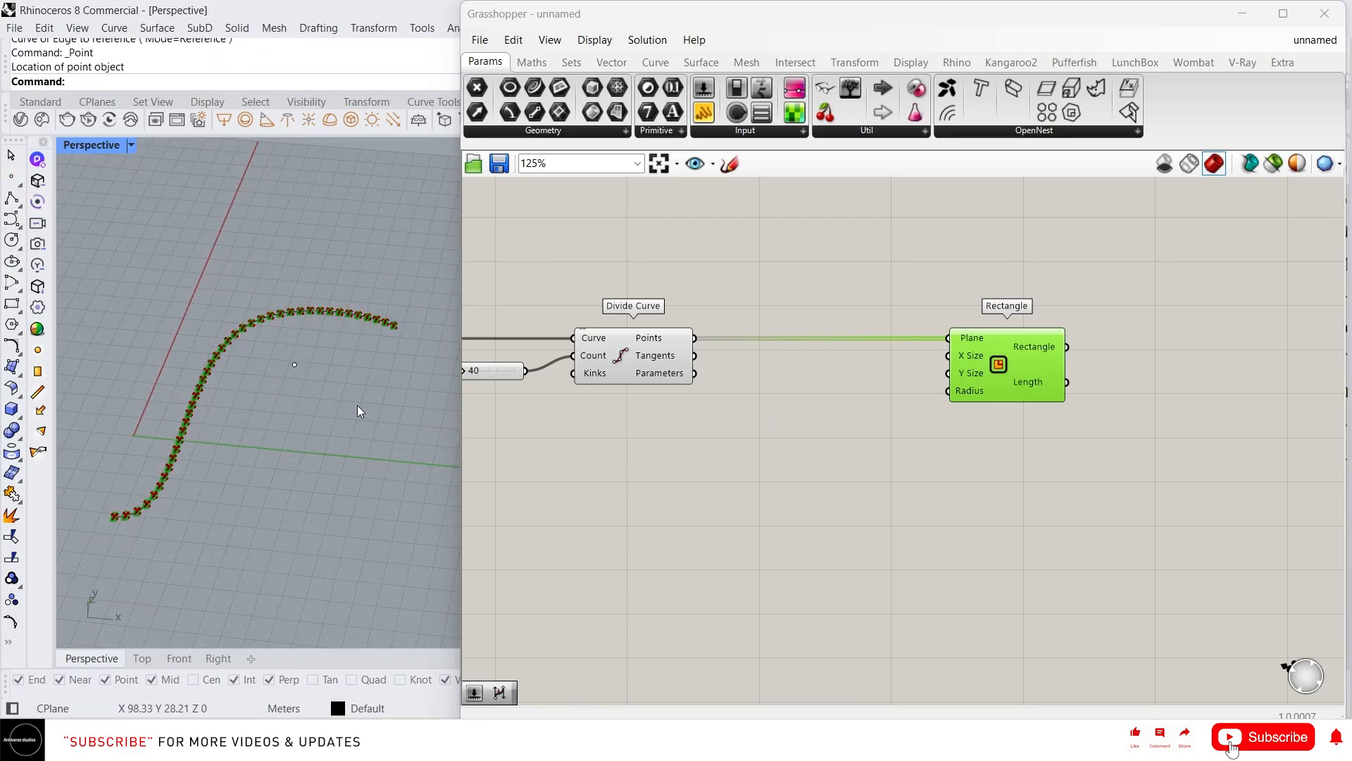
left_click(830, 396)
double_click(829, 396)
type("p")
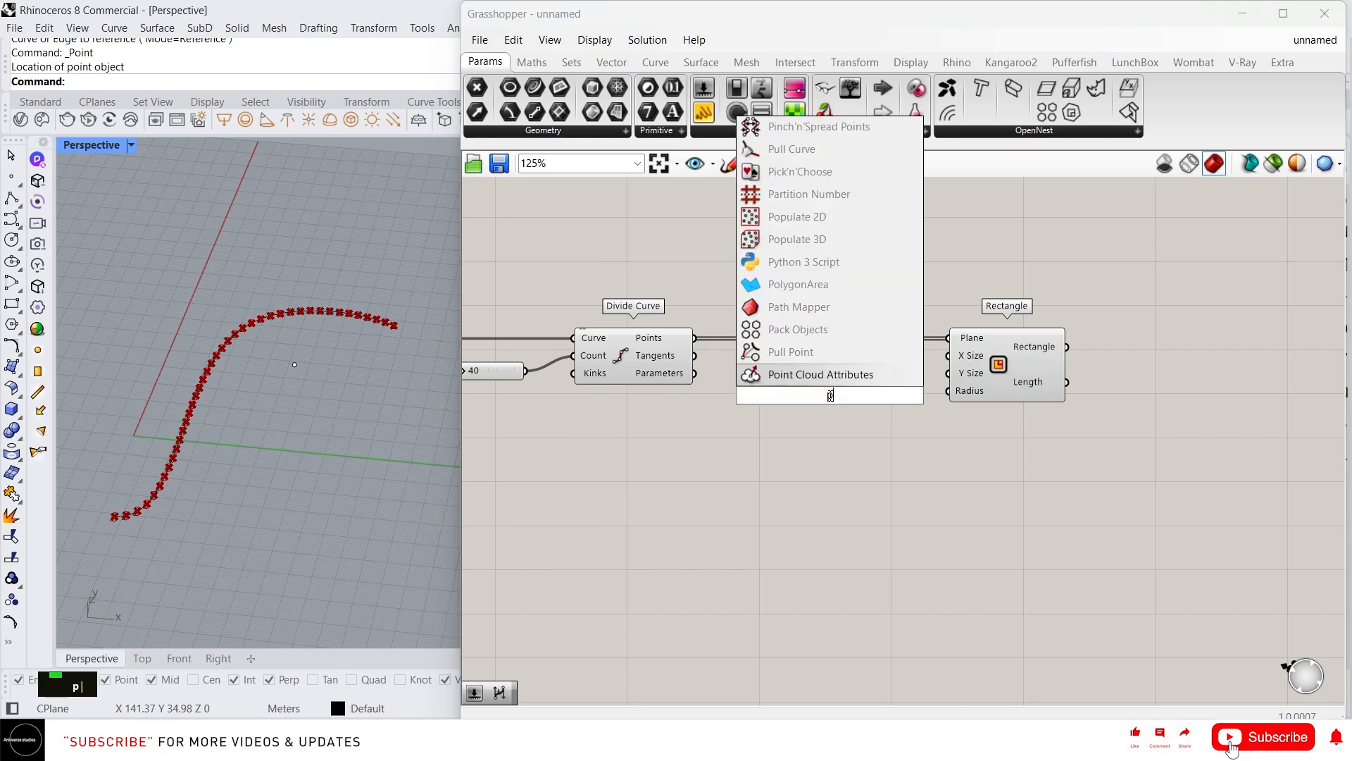
type("t")
left_click(797, 326)
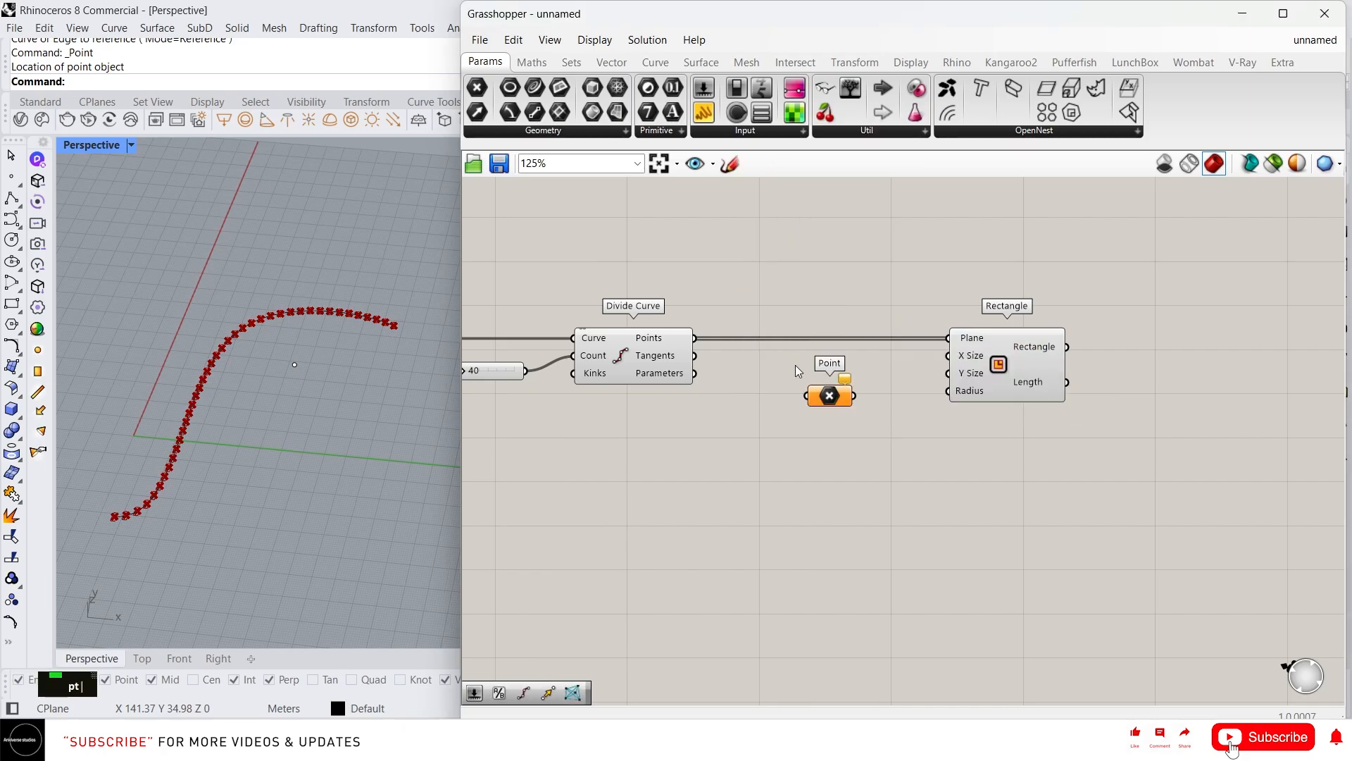
right_click(828, 398)
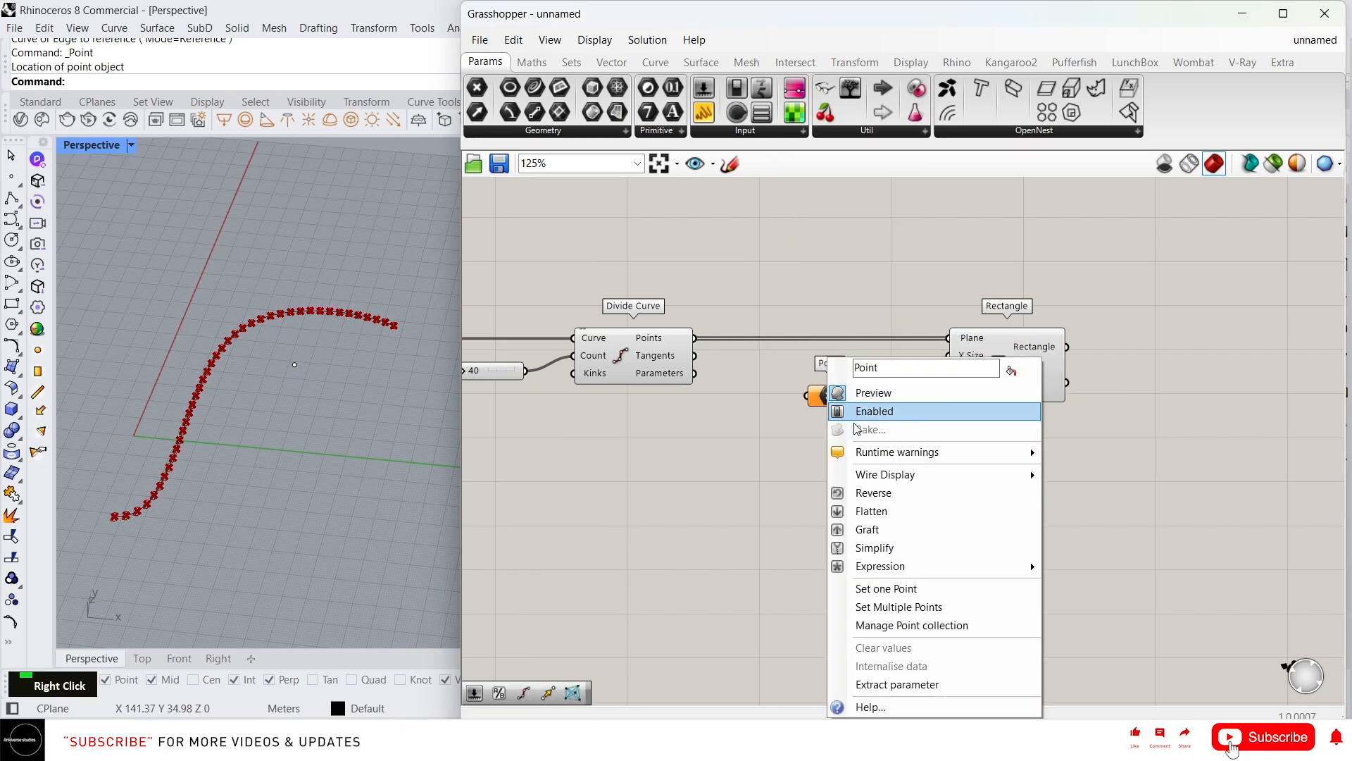
left_click(893, 589)
left_click(270, 366)
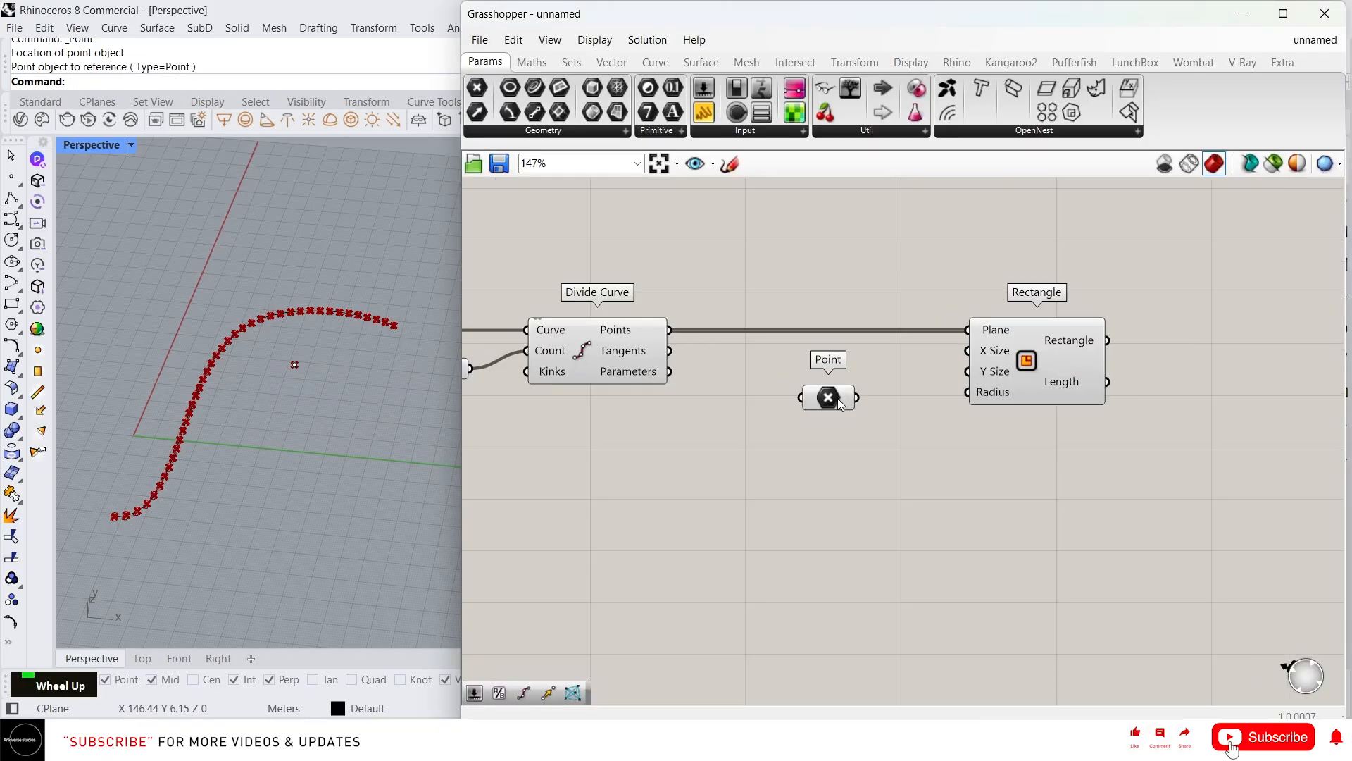
Rearrange the Point, Rectangle and Divide Curve components on the canvas
left_click_drag(838, 393, 788, 466)
scroll(788, 465, "down", 3)
left_click_drag(932, 394, 1157, 406)
left_click_drag(763, 465, 793, 443)
scroll(794, 443, "up", 3)
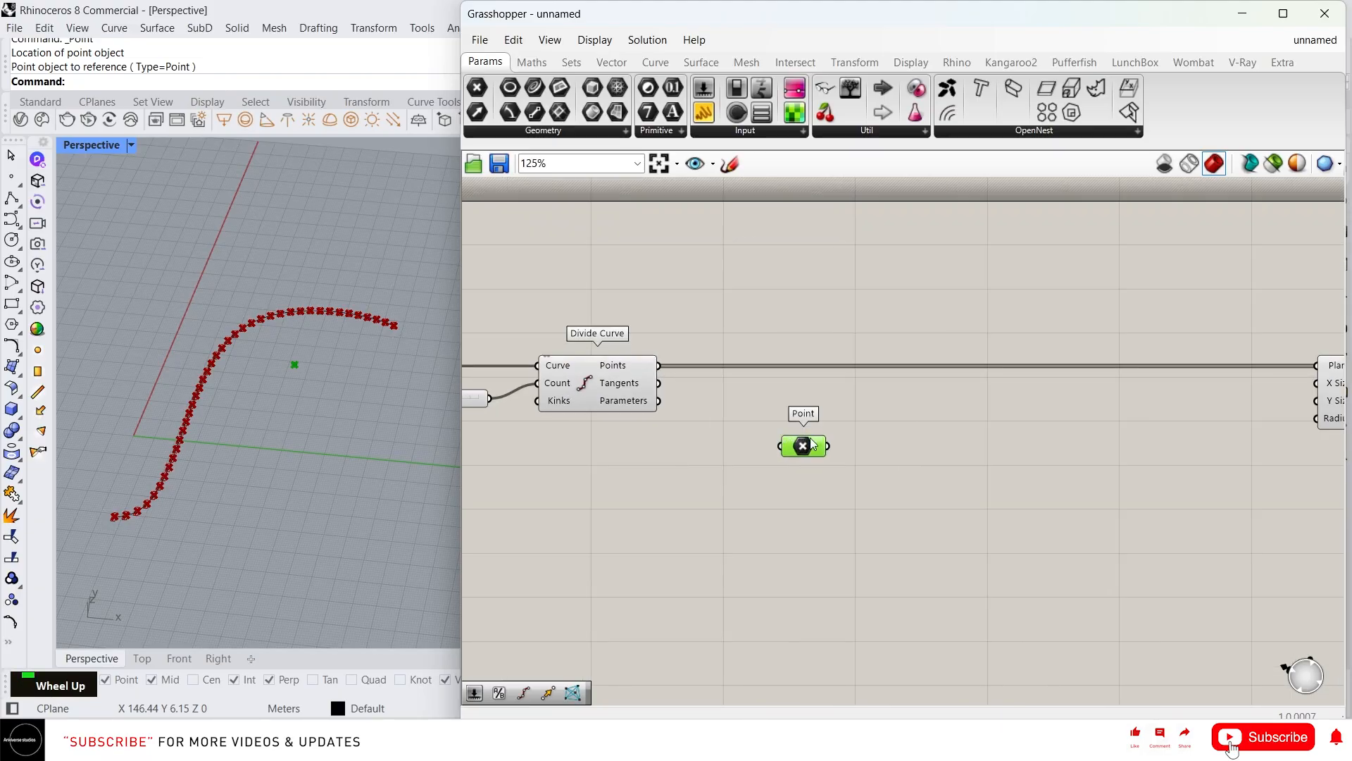
left_click(914, 412)
Add a Distance component and wire the reference point into its Point A input
double_click(900, 460)
type("d")
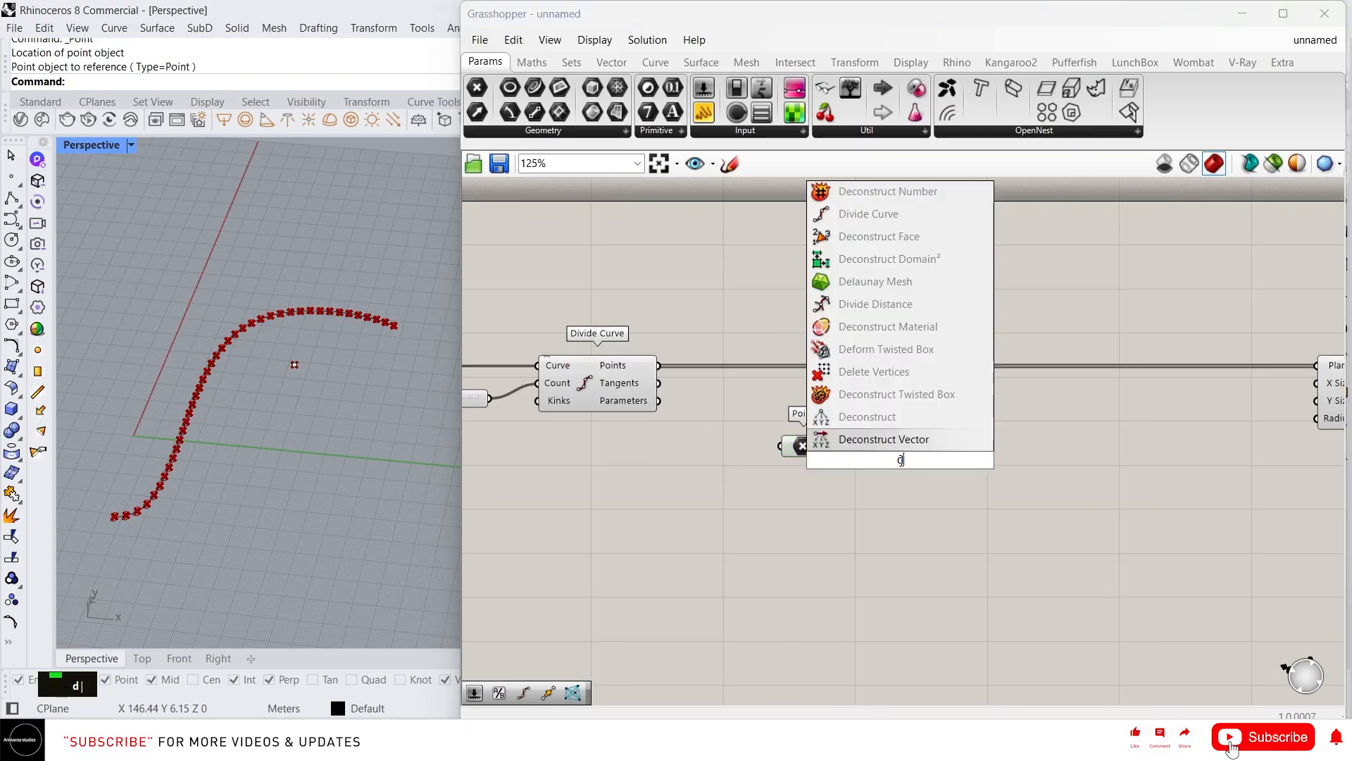
type("ist")
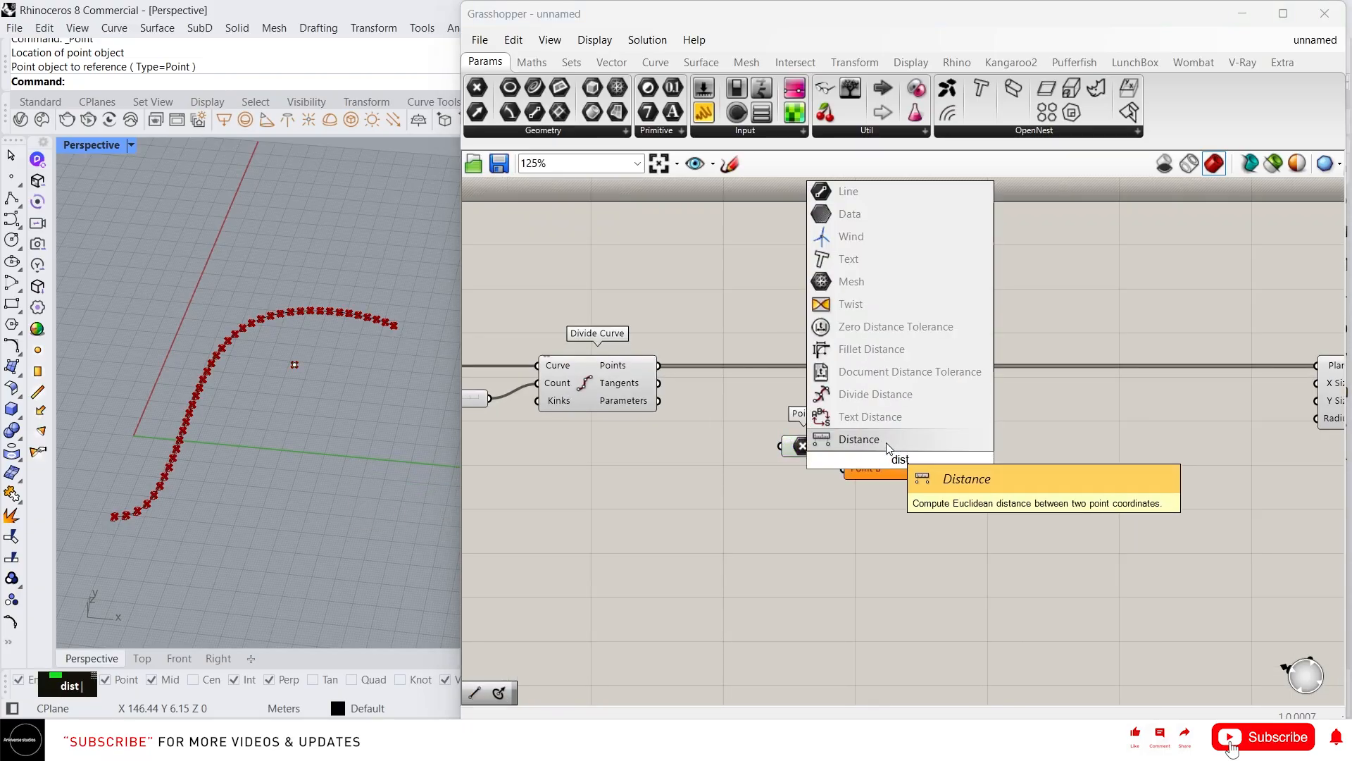
key("Return")
left_click_drag(800, 448, 744, 455)
left_click_drag(916, 452, 877, 460)
left_click_drag(773, 452, 868, 455)
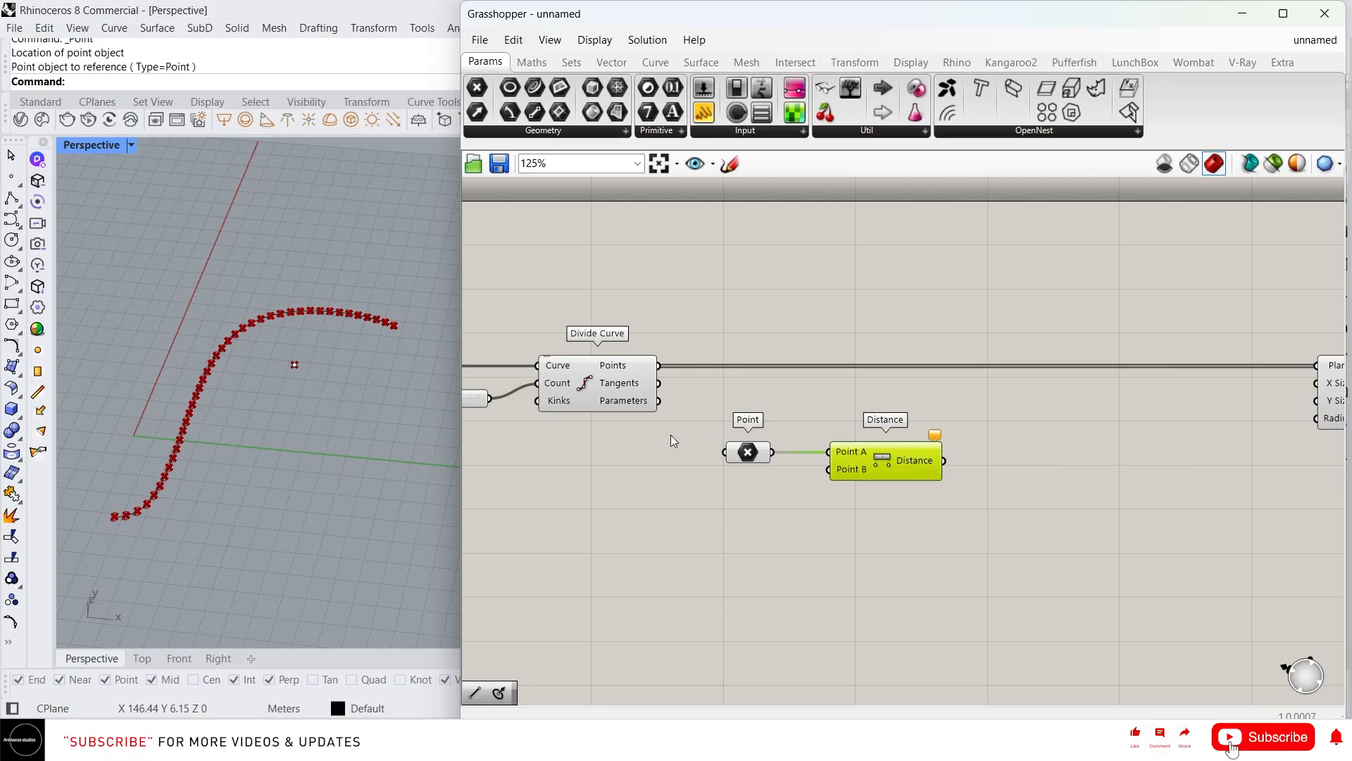
Cancel the accidentally repeated Point command in Rhino
scroll(671, 434, "down", 1)
right_click_drag(986, 434, 848, 414)
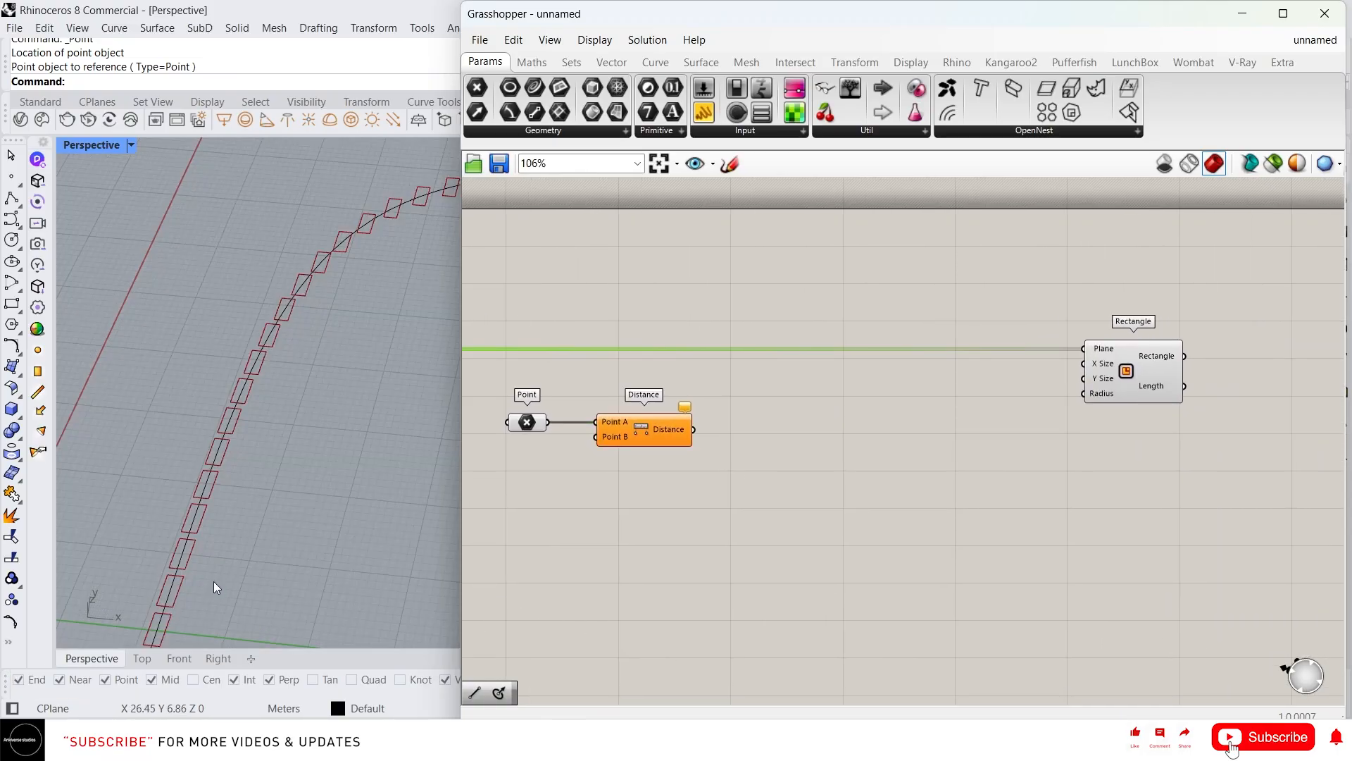
right_click(214, 582)
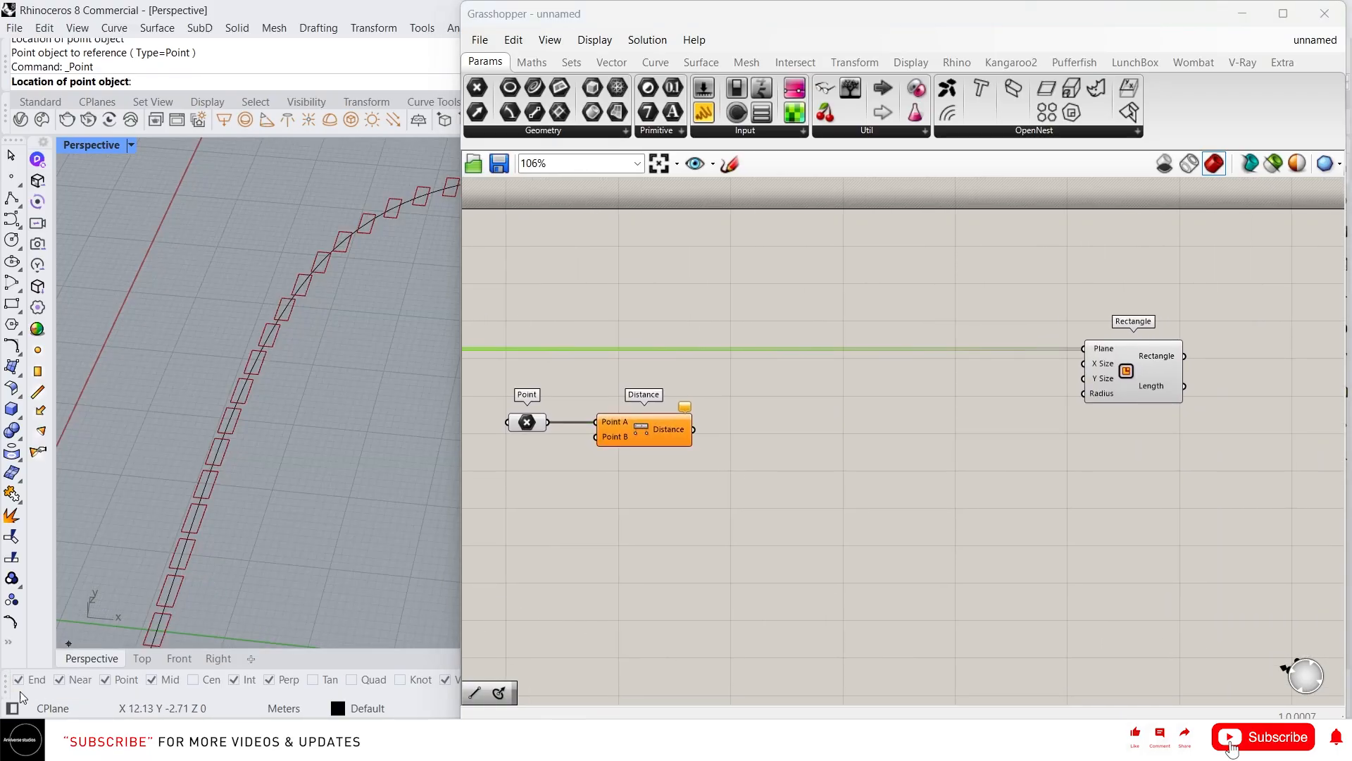
key("Escape")
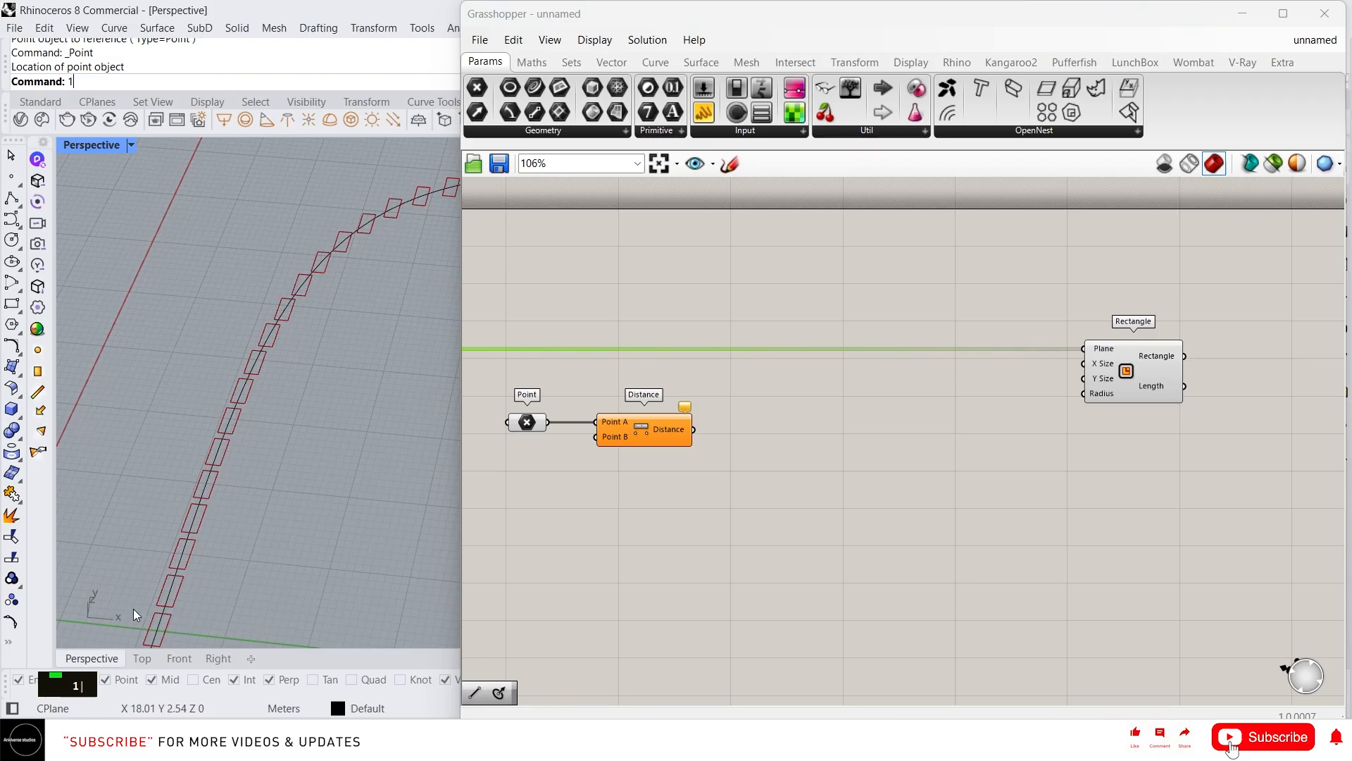
left_click_drag(55, 675, 1198, 666)
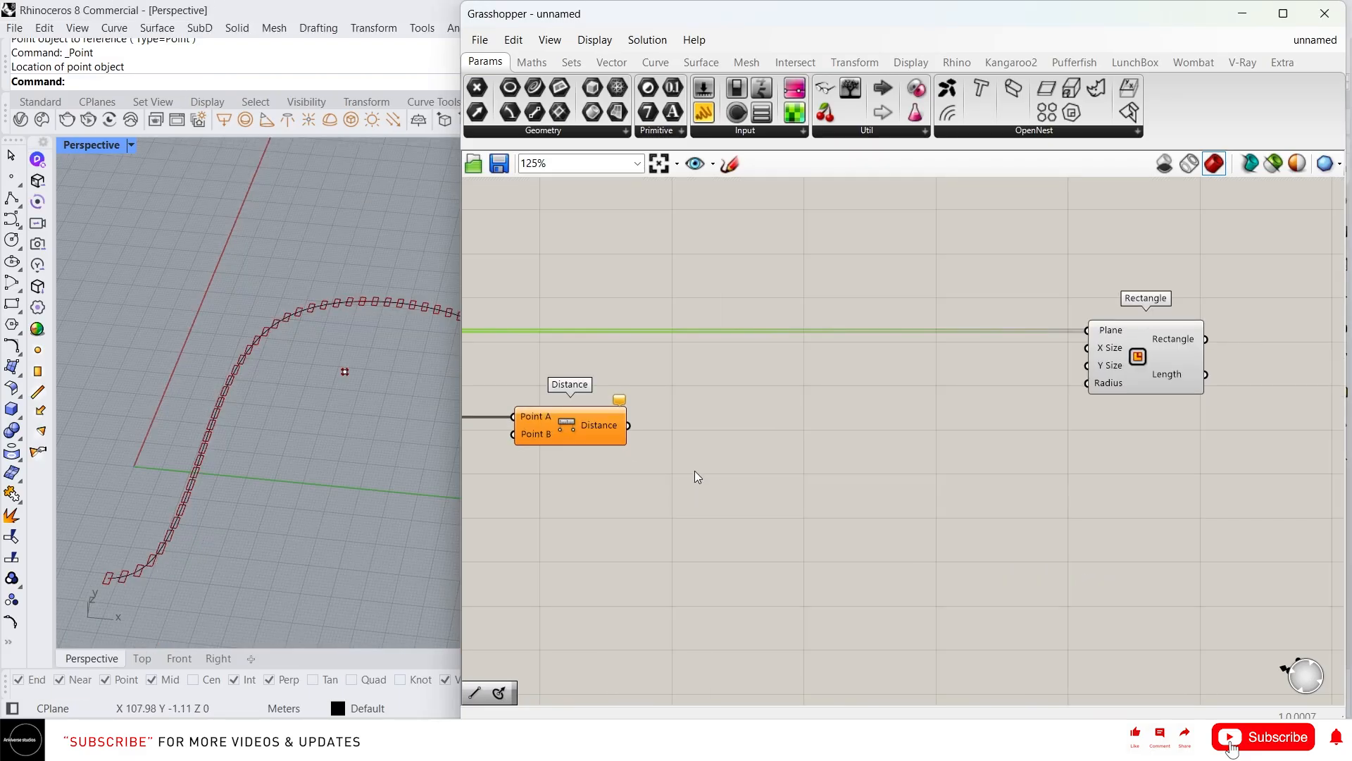
Add a Remap Numbers component below the Distance component
double_click(808, 438)
type("rem")
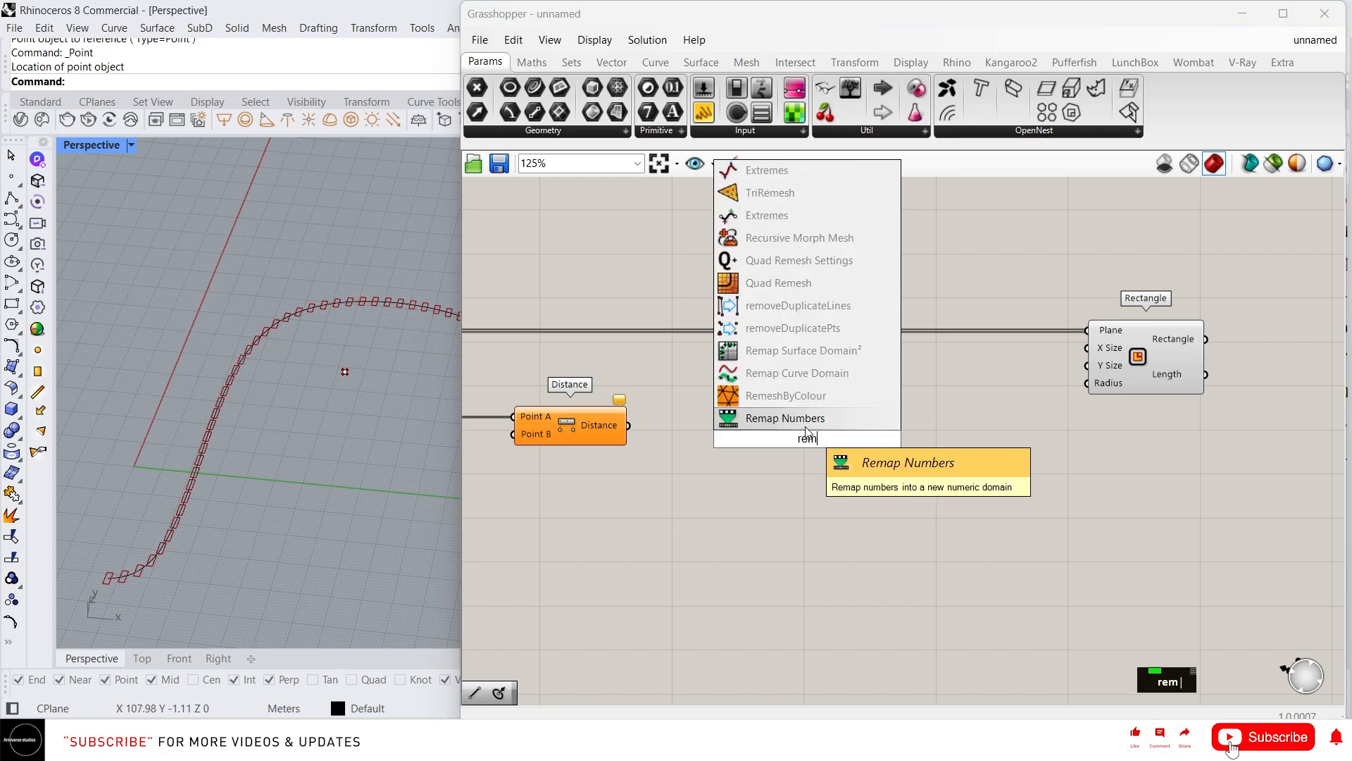
key("Return")
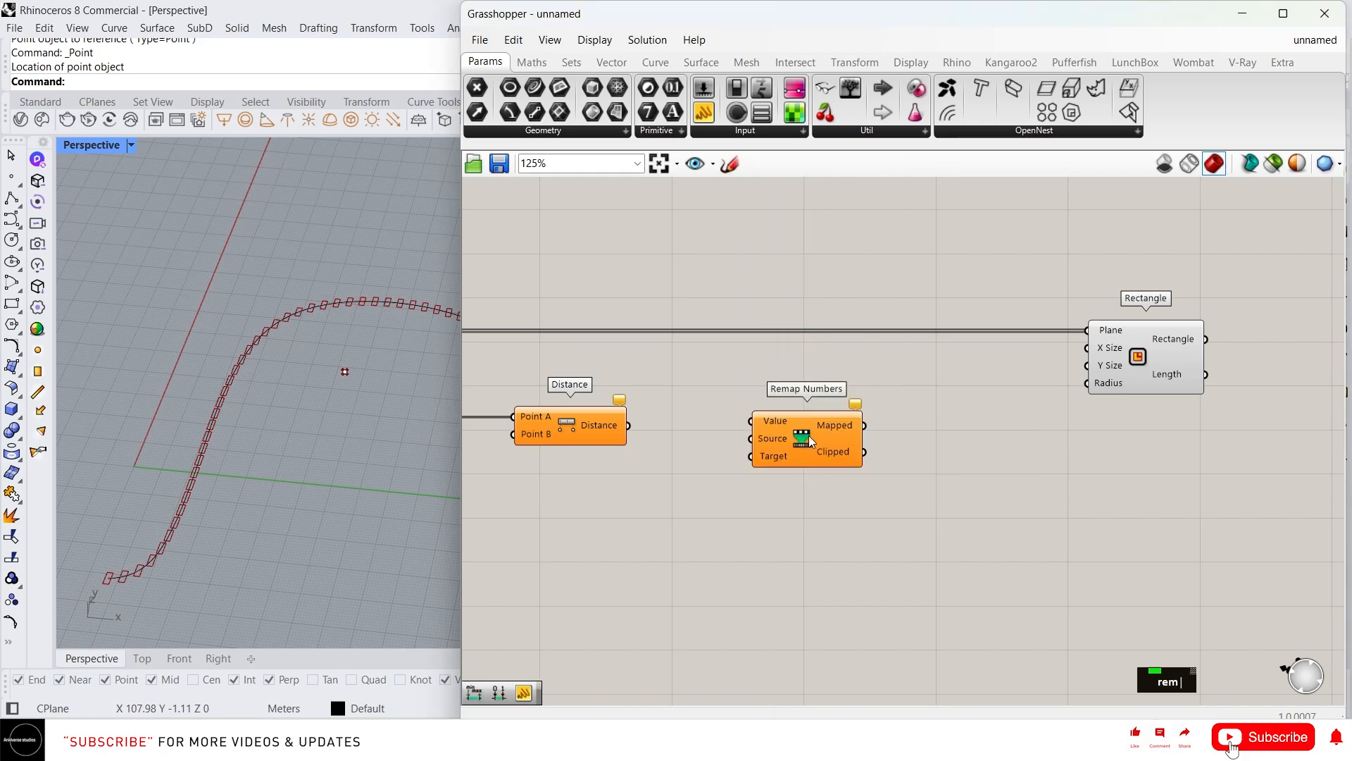
left_click_drag(808, 438, 823, 506)
Add a Construct Domain from Maths > Domain and wire it to the Rectangle's size inputs
double_click(1001, 389)
type("c")
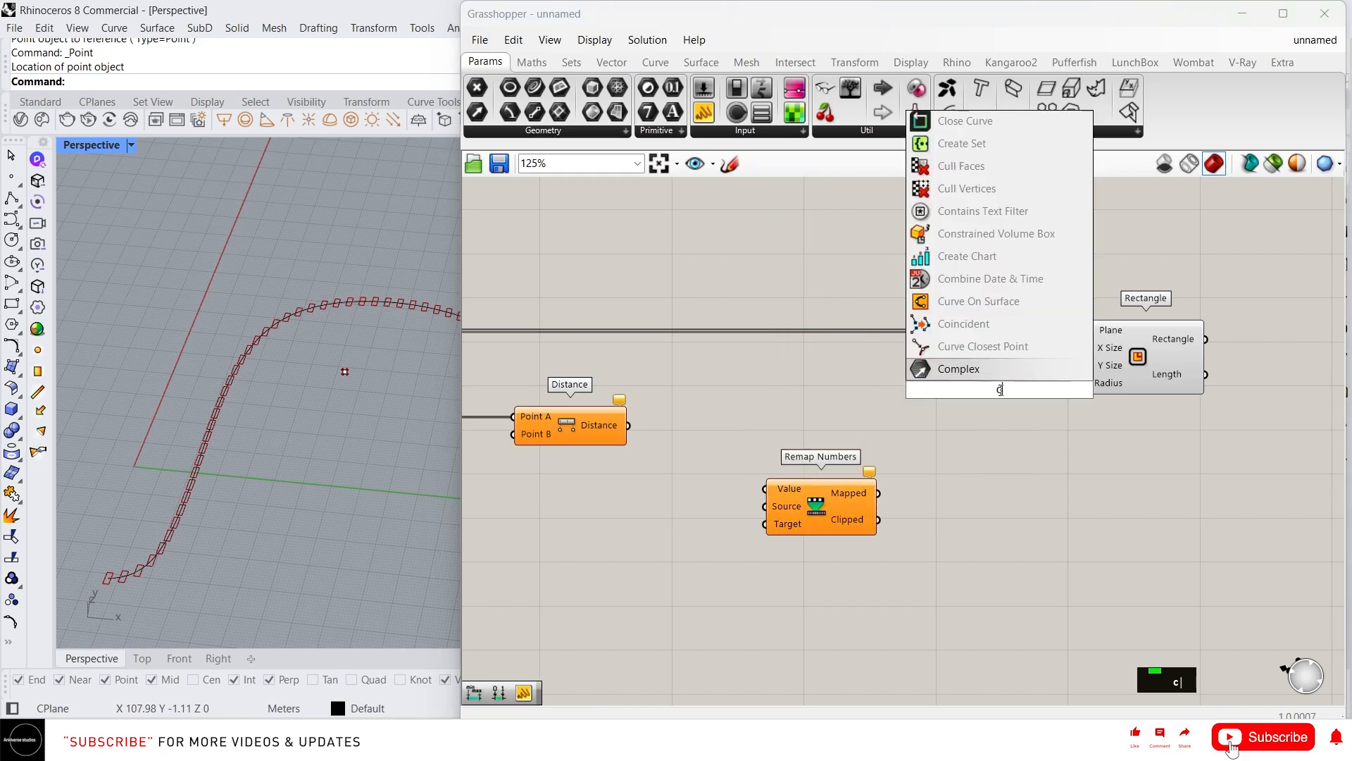
type("on")
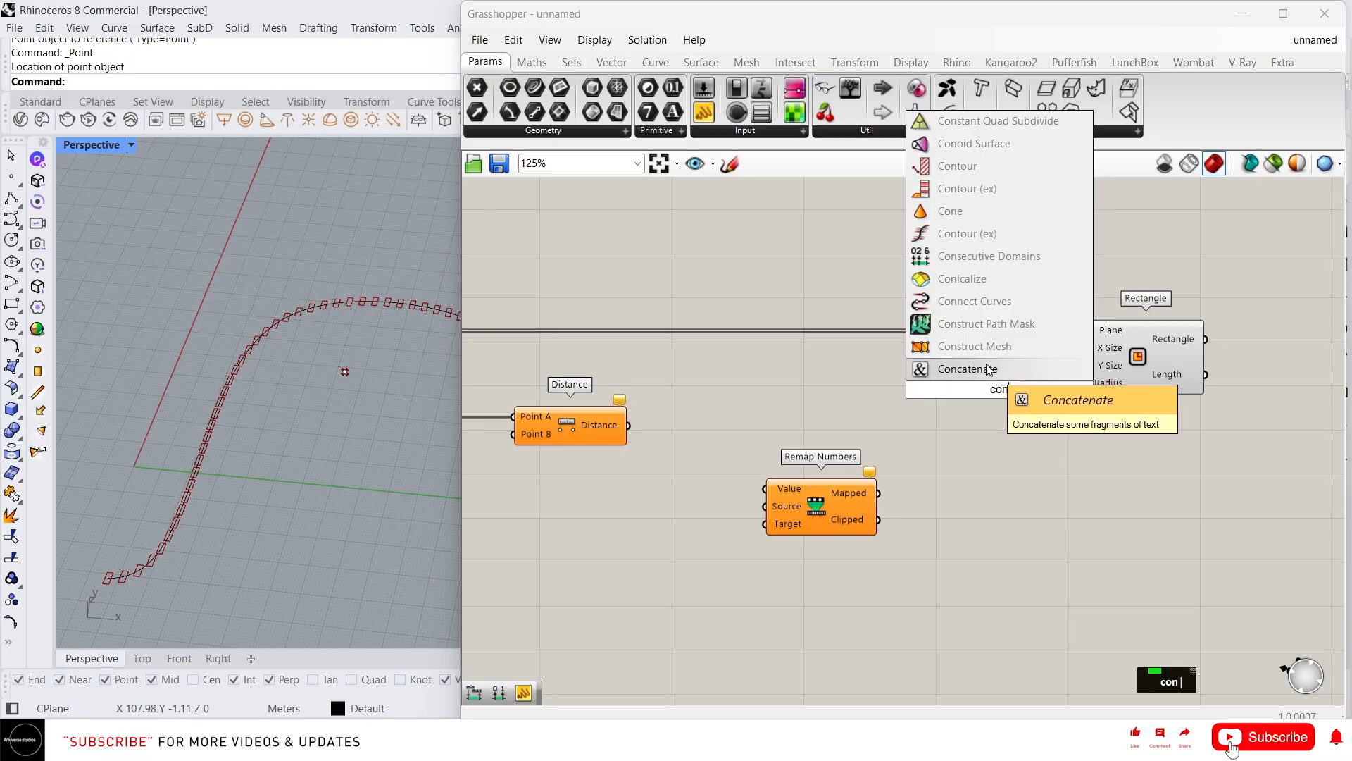
key("Escape")
double_click(531, 63)
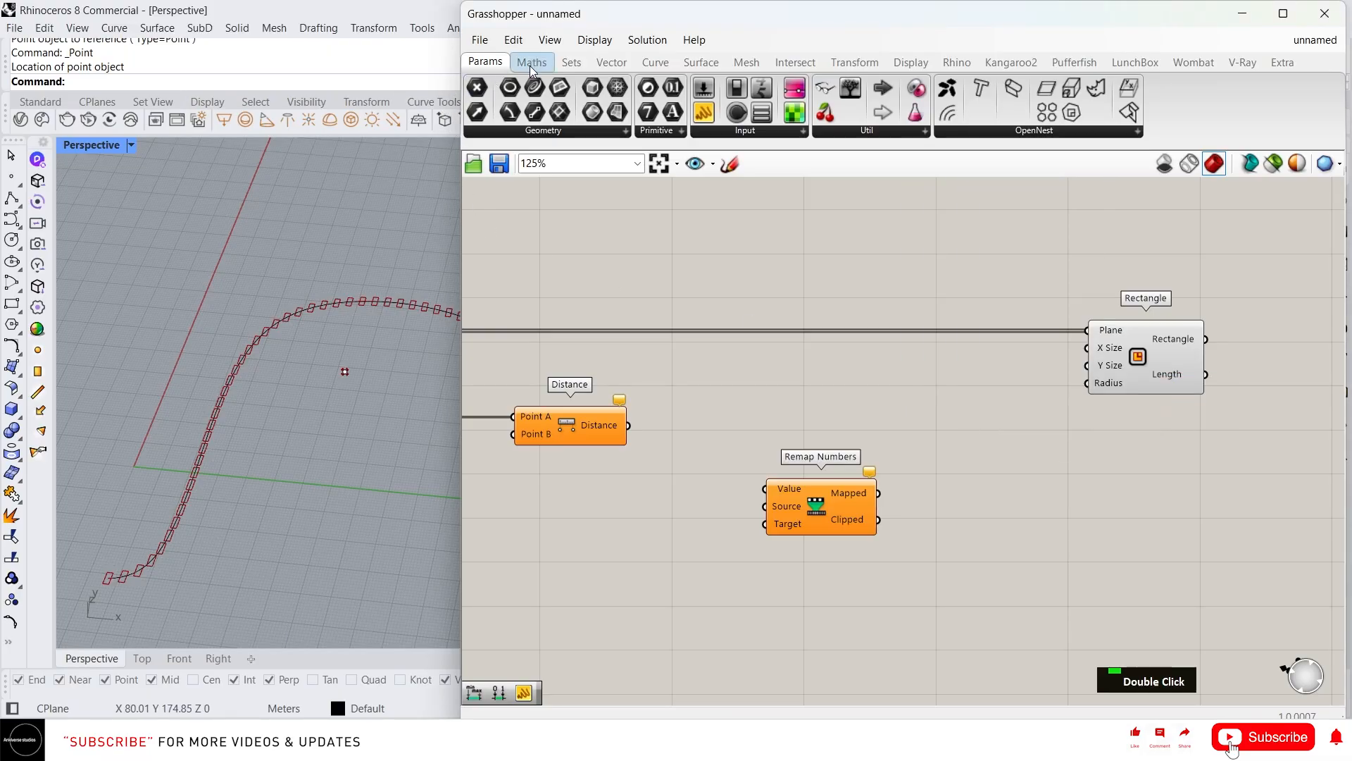
left_click_drag(869, 302, 1088, 365)
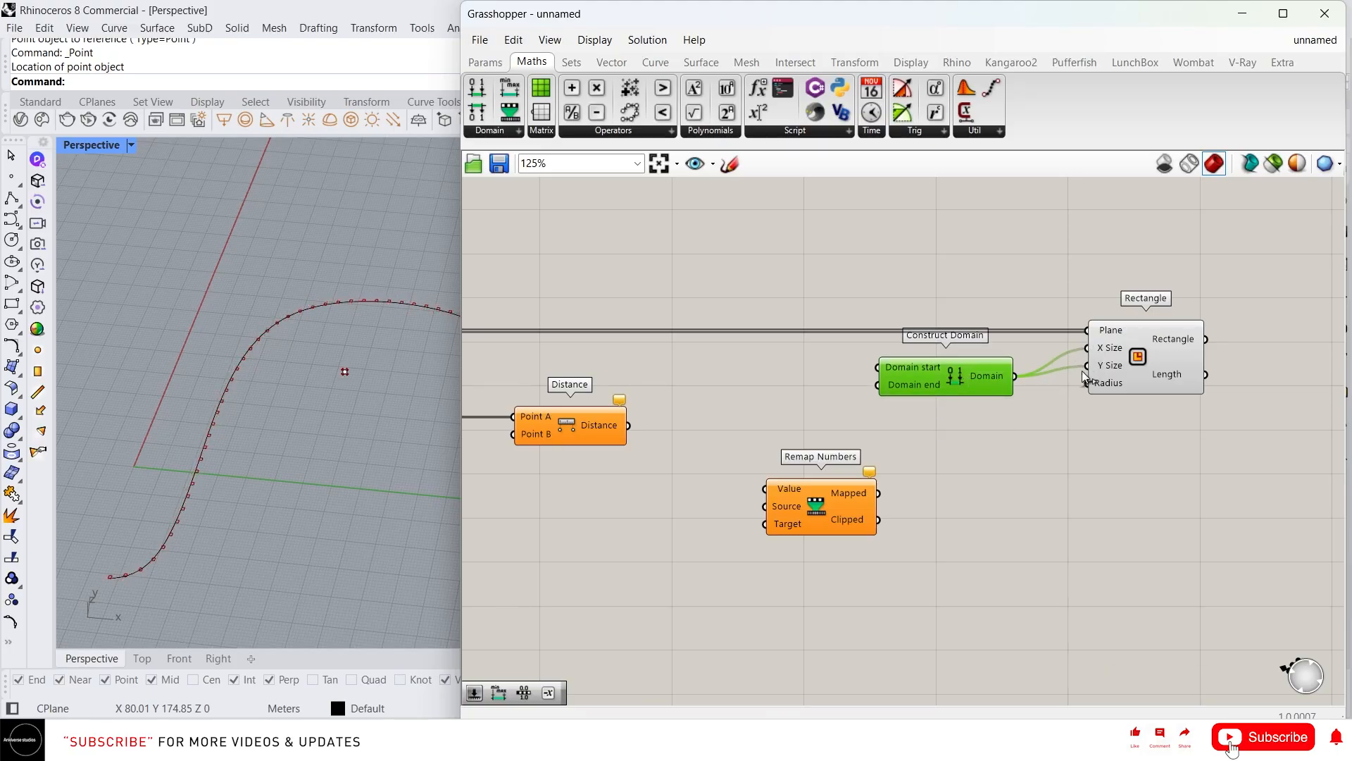
left_click_drag(958, 372, 996, 366)
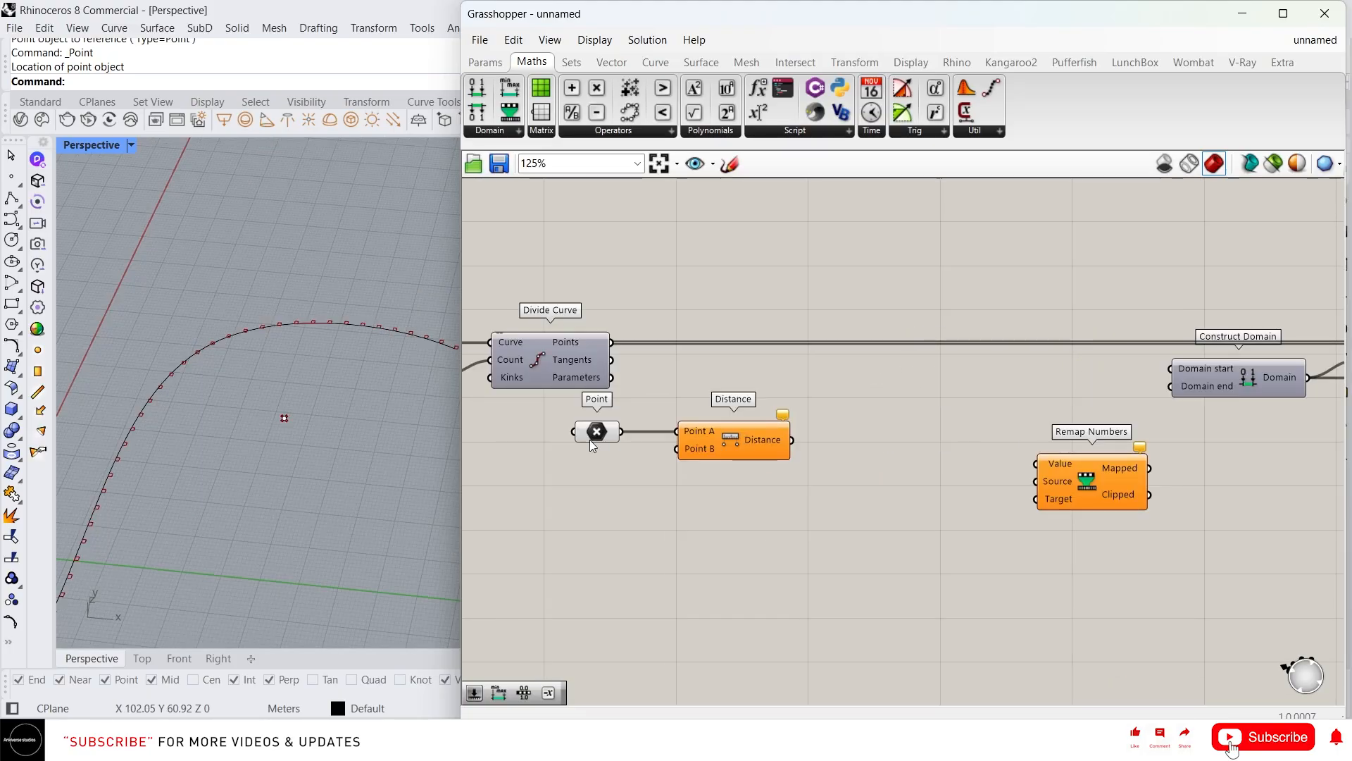
Wire division points into Distance's Point B and distances into Remap's Value
left_click(563, 361)
left_click_drag(612, 341, 677, 449)
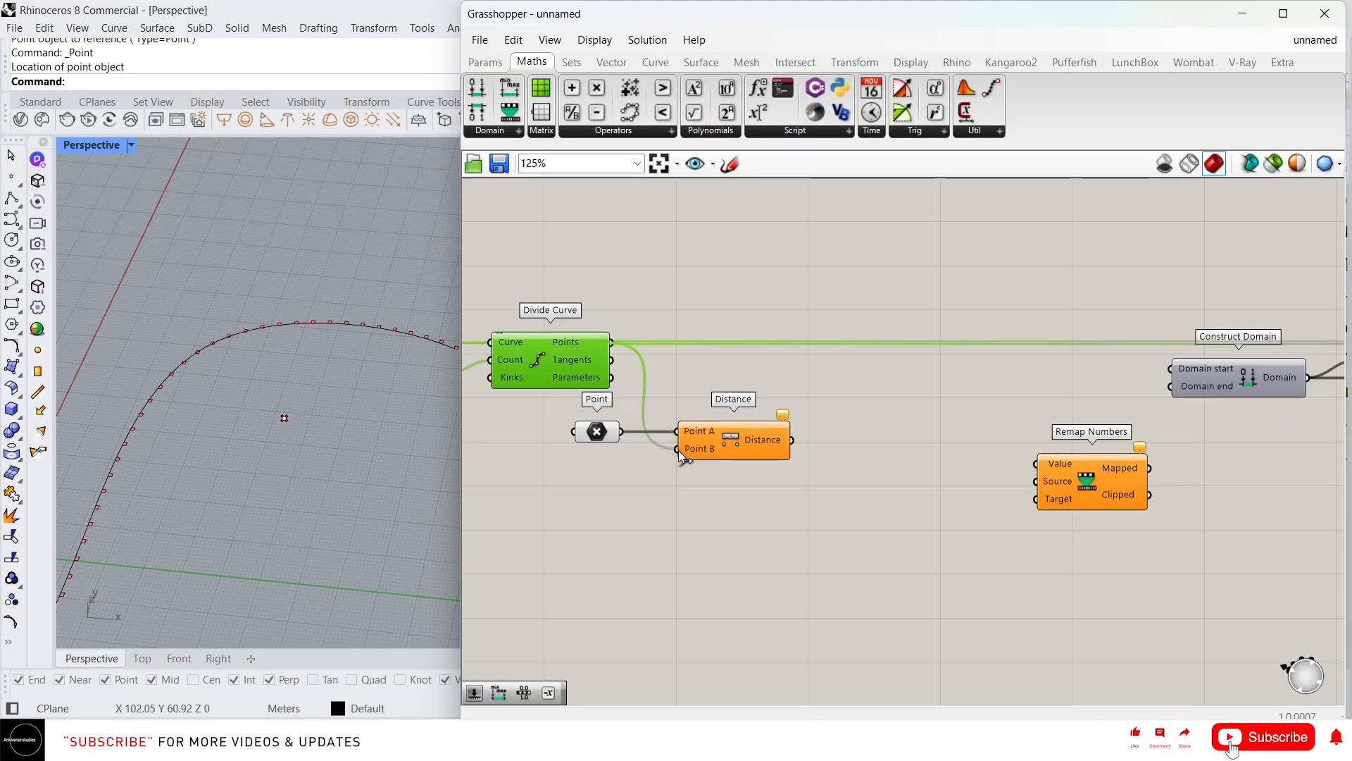
left_click_drag(792, 441, 1037, 464)
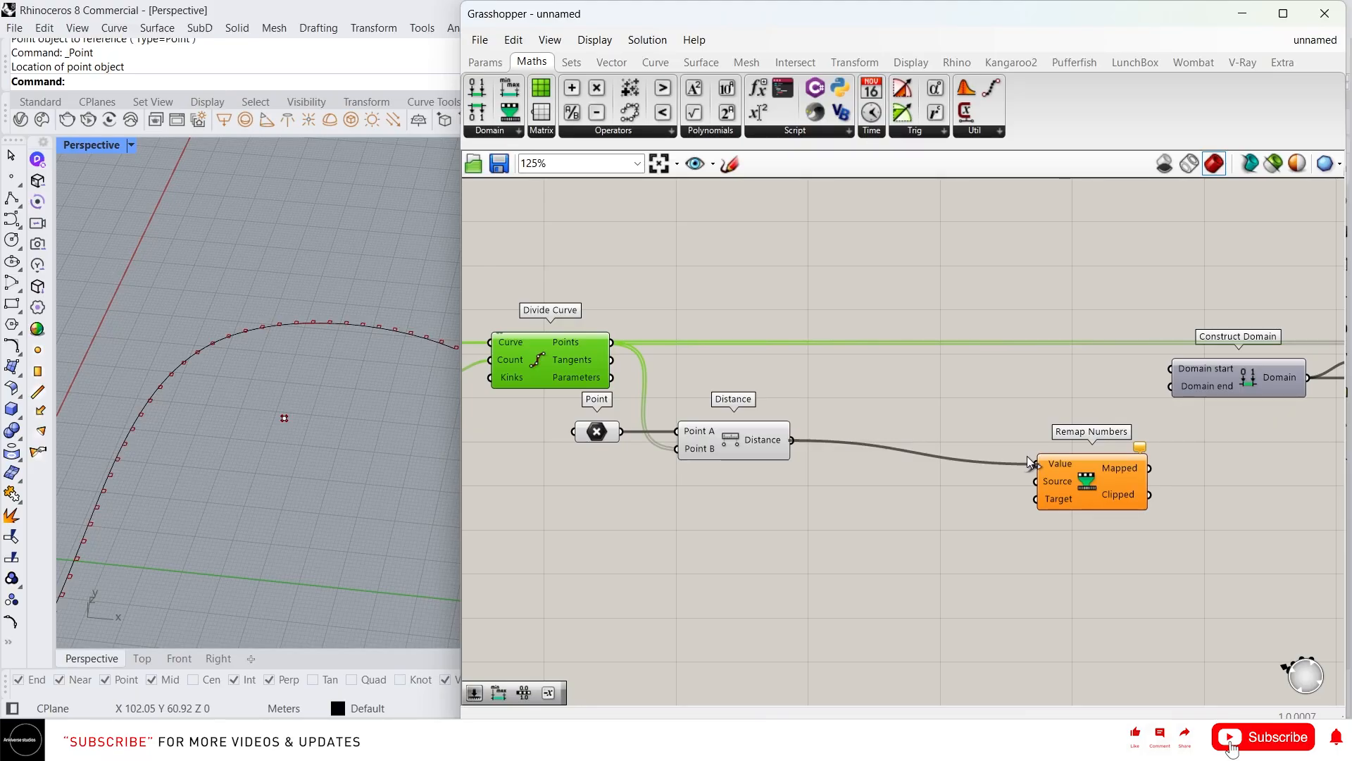
Add a Bounds component taking the distances and feeding Remap Numbers' Source
double_click(940, 505)
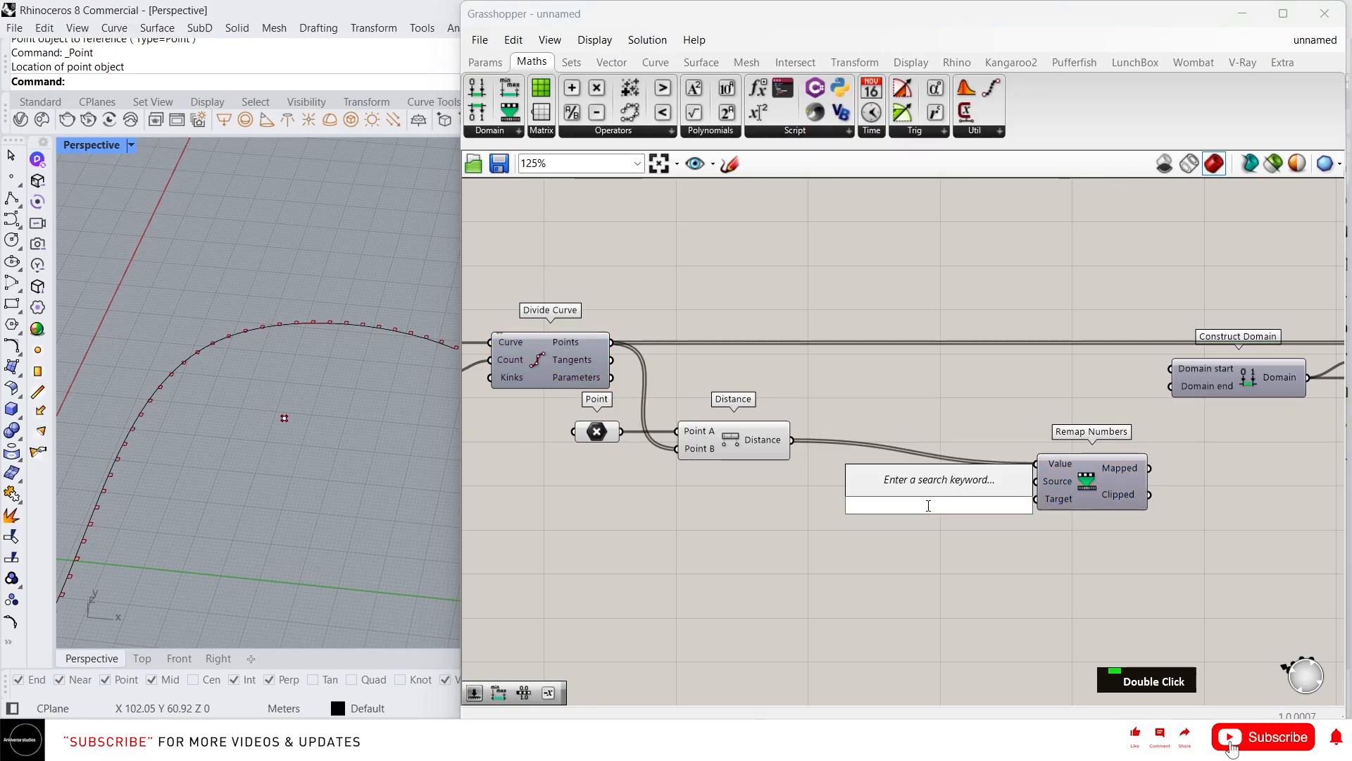
type("boun")
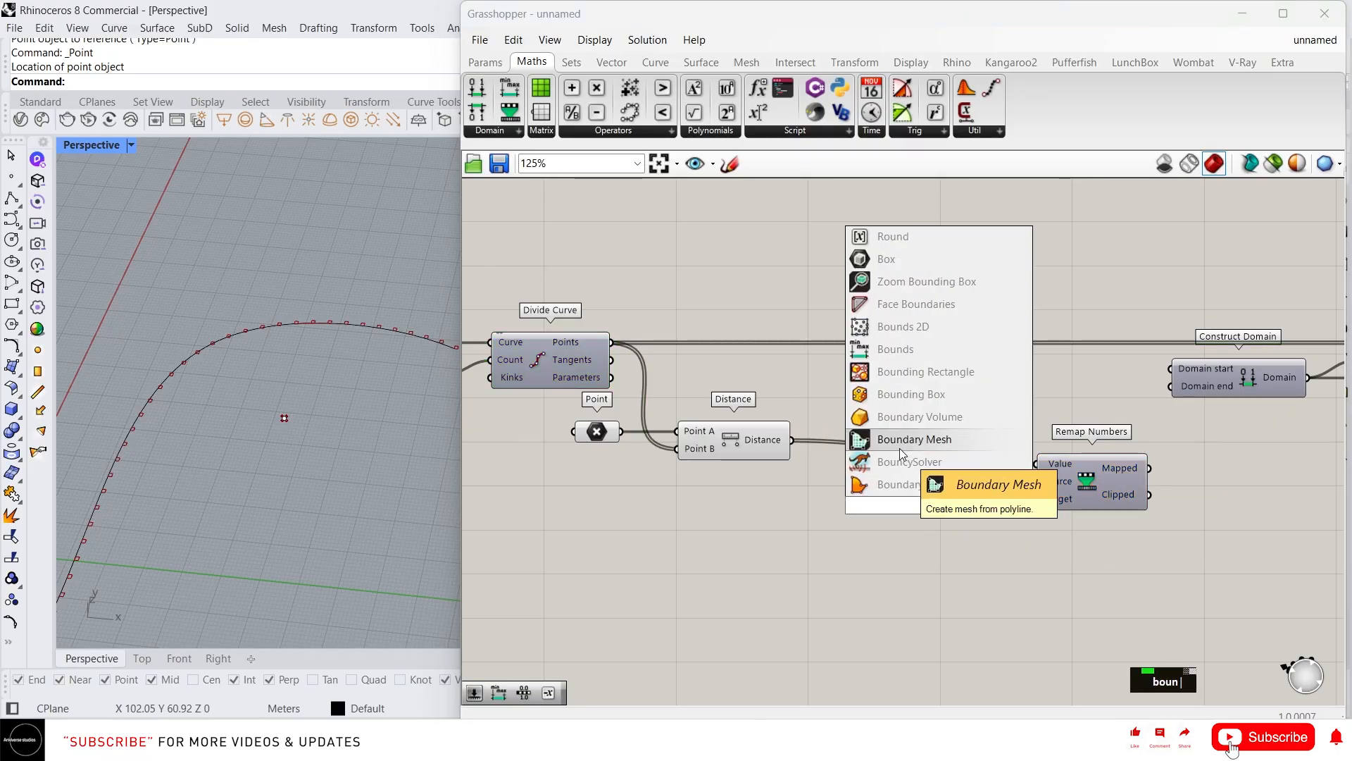
left_click(909, 360)
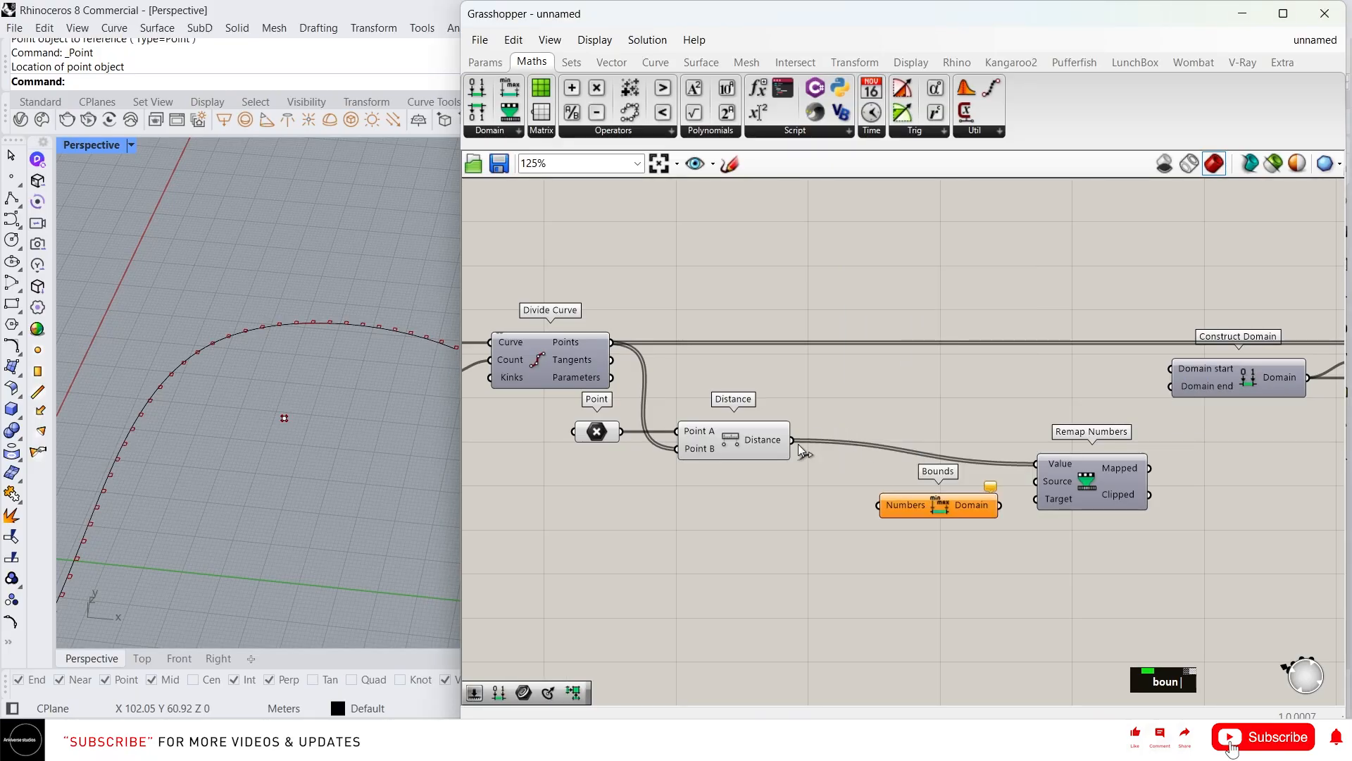
left_click_drag(796, 442, 879, 505)
left_click_drag(971, 507, 1032, 482)
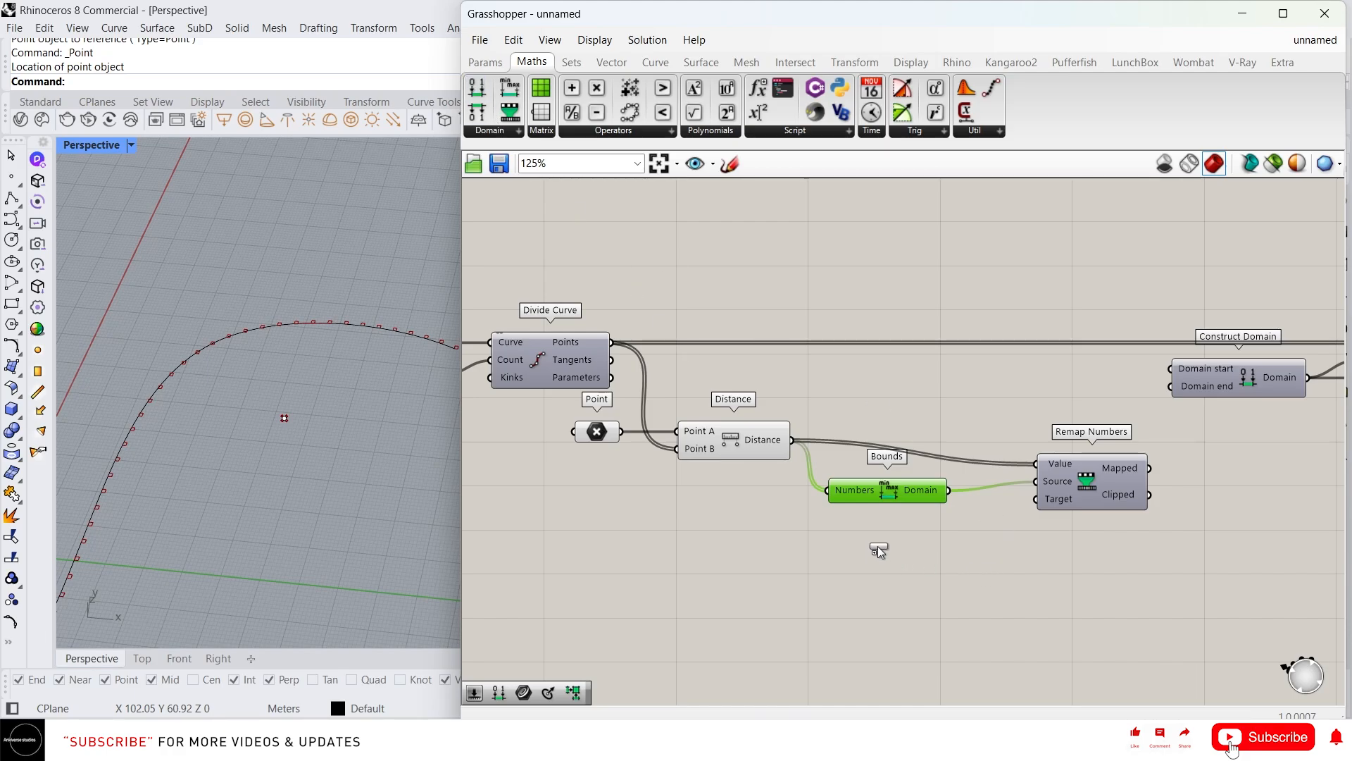
Place a second Construct Domain below Bounds and wire it into Remap's Target
left_click_drag(878, 550, 882, 555)
left_click(890, 544)
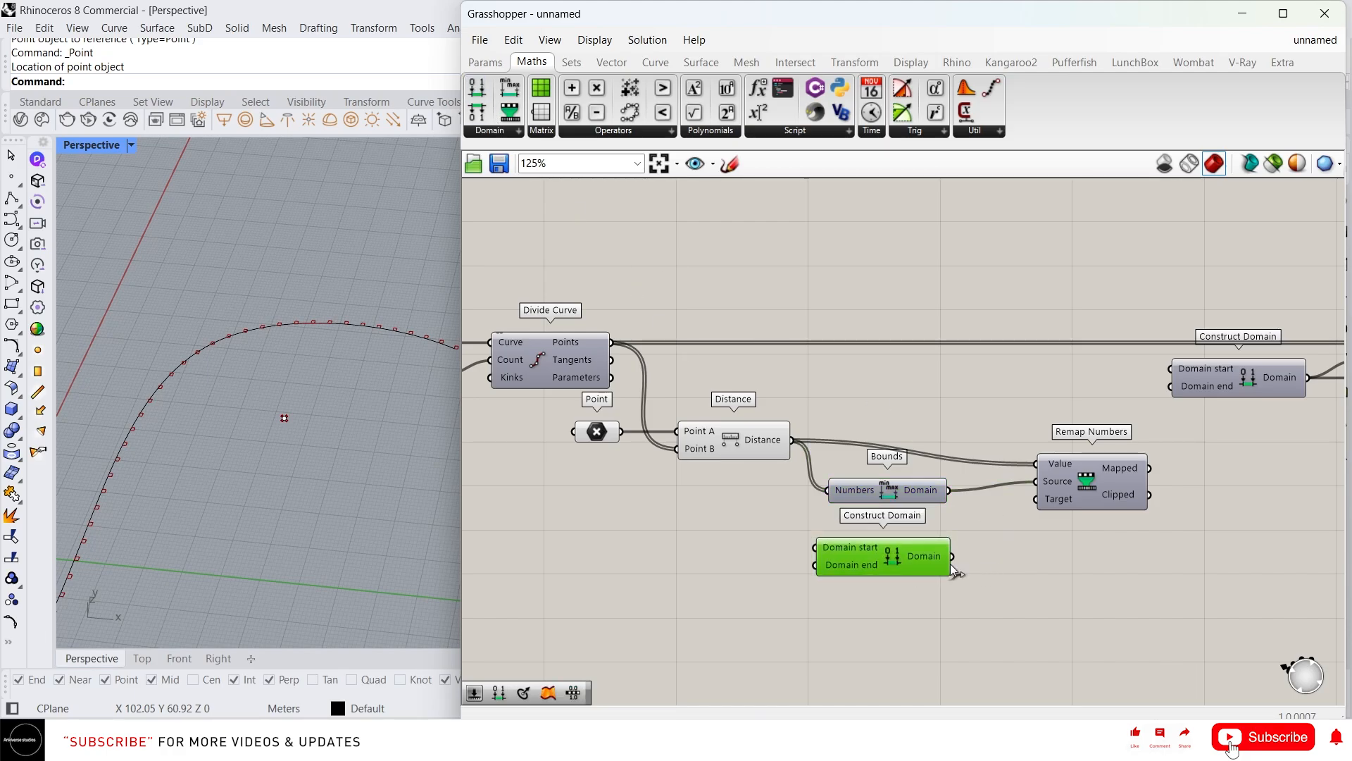
left_click_drag(975, 519, 1035, 499)
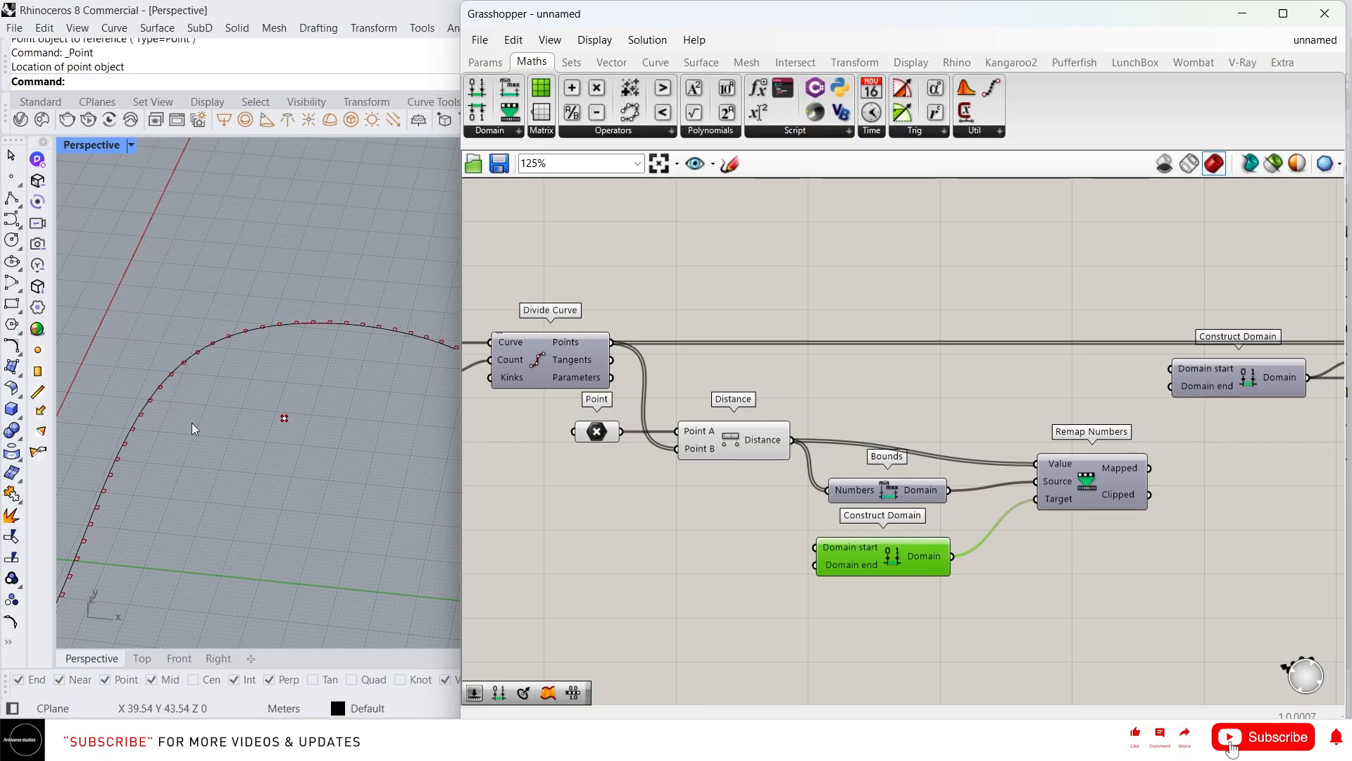
scroll(191, 423, "down", 2)
scroll(259, 394, "up", 4)
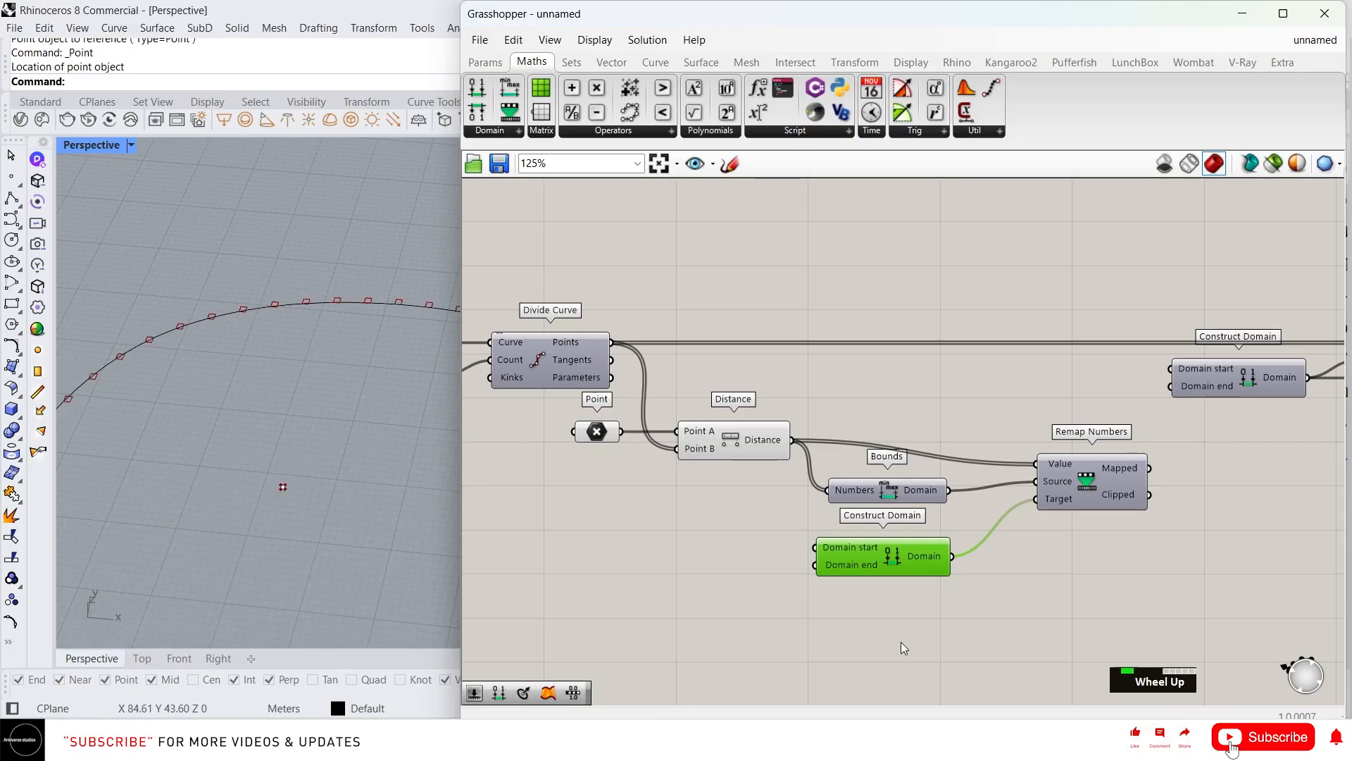
Add a number slider set to 4 and wire it into Construct Domain's start
double_click(727, 550)
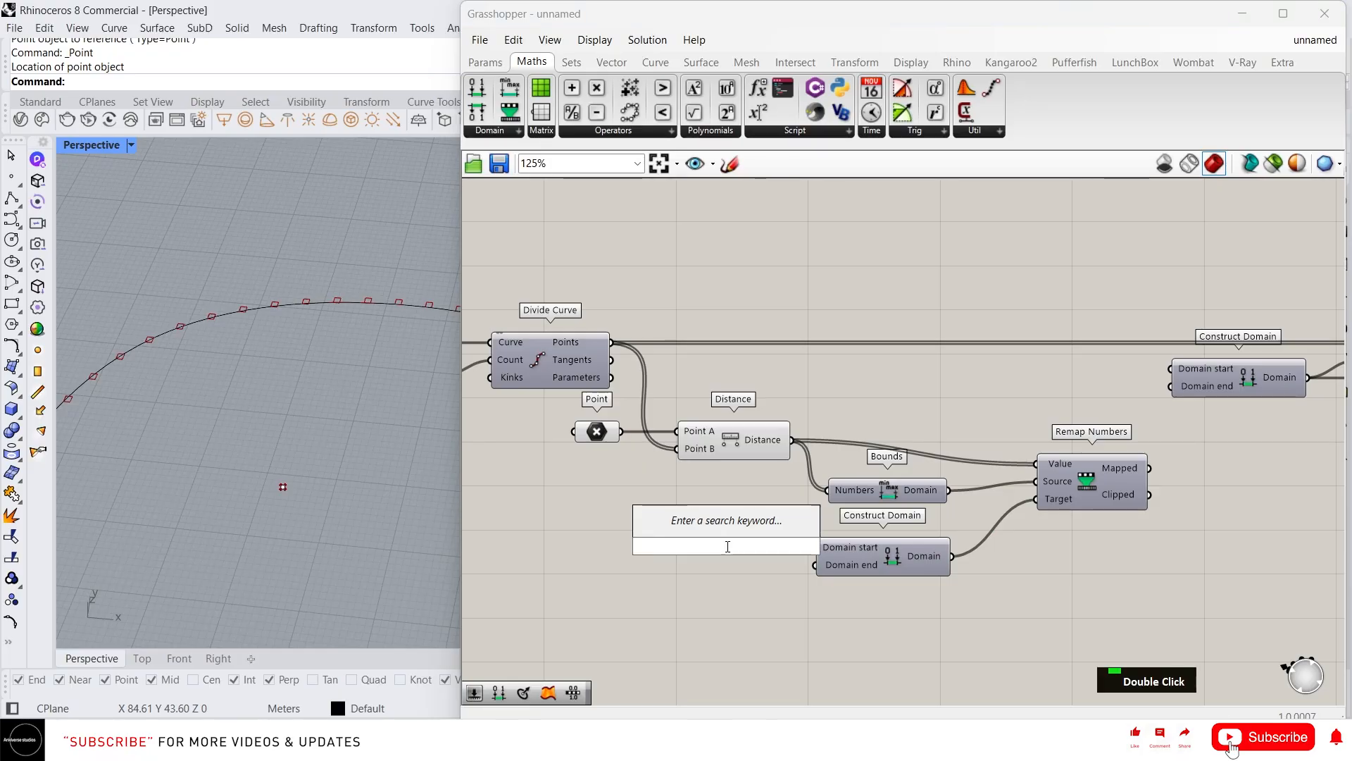
type("4")
left_click_drag(727, 549, 643, 555)
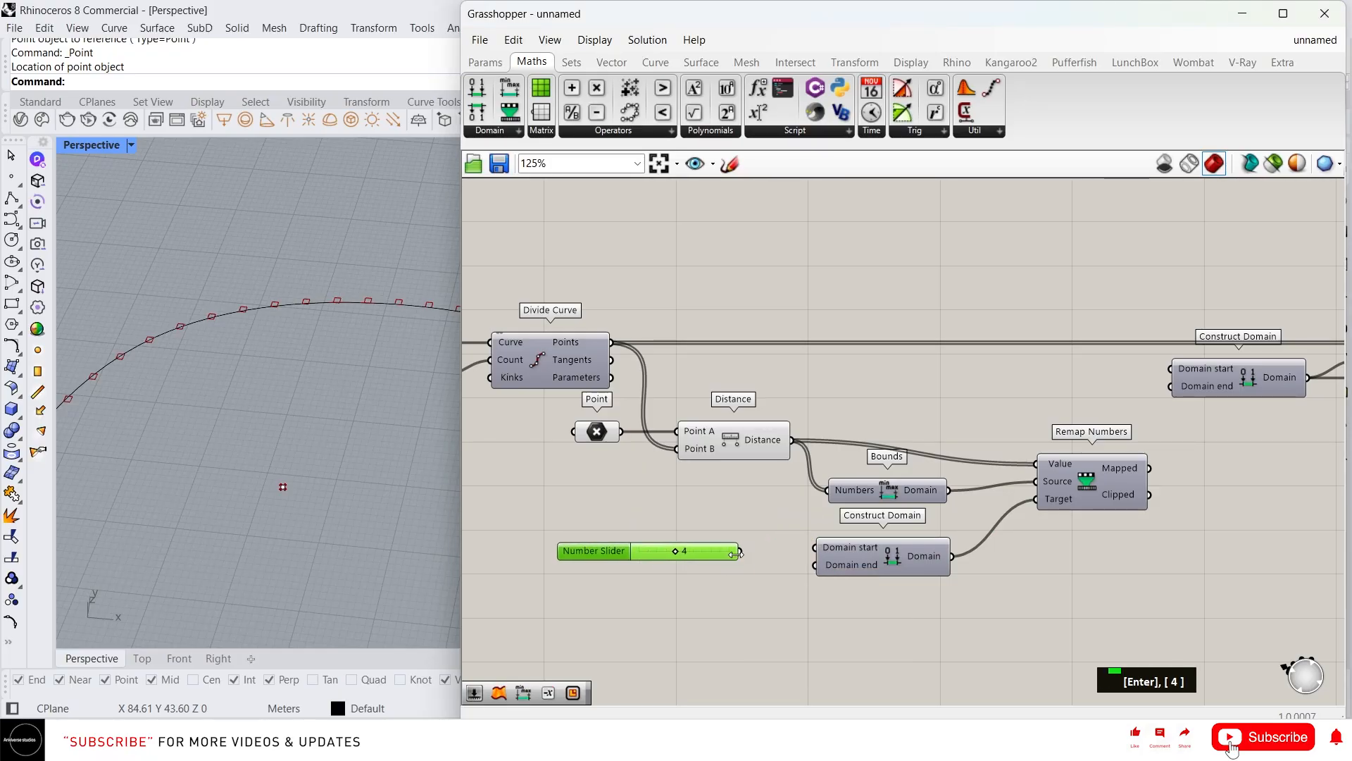
left_click_drag(738, 551, 818, 548)
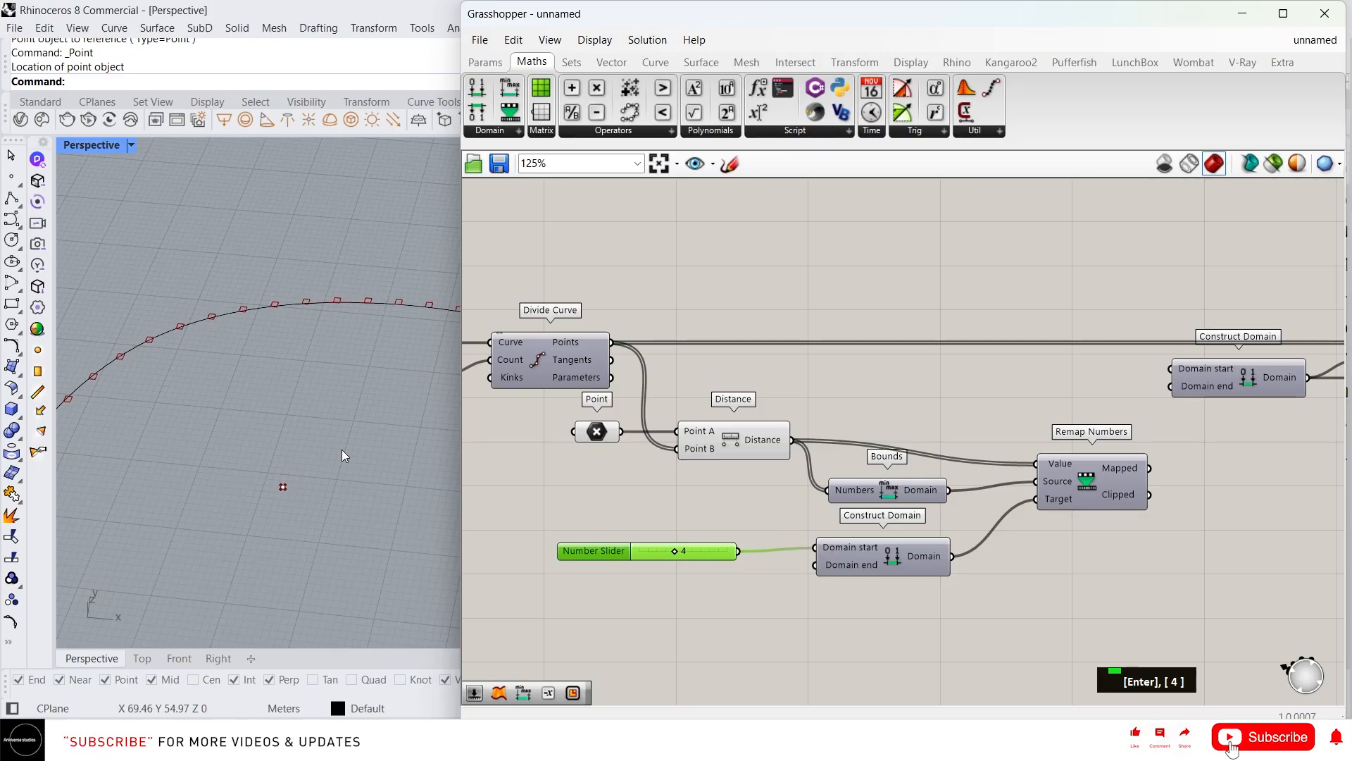
scroll(121, 349, "down", 2)
right_click_drag(121, 349, 237, 358)
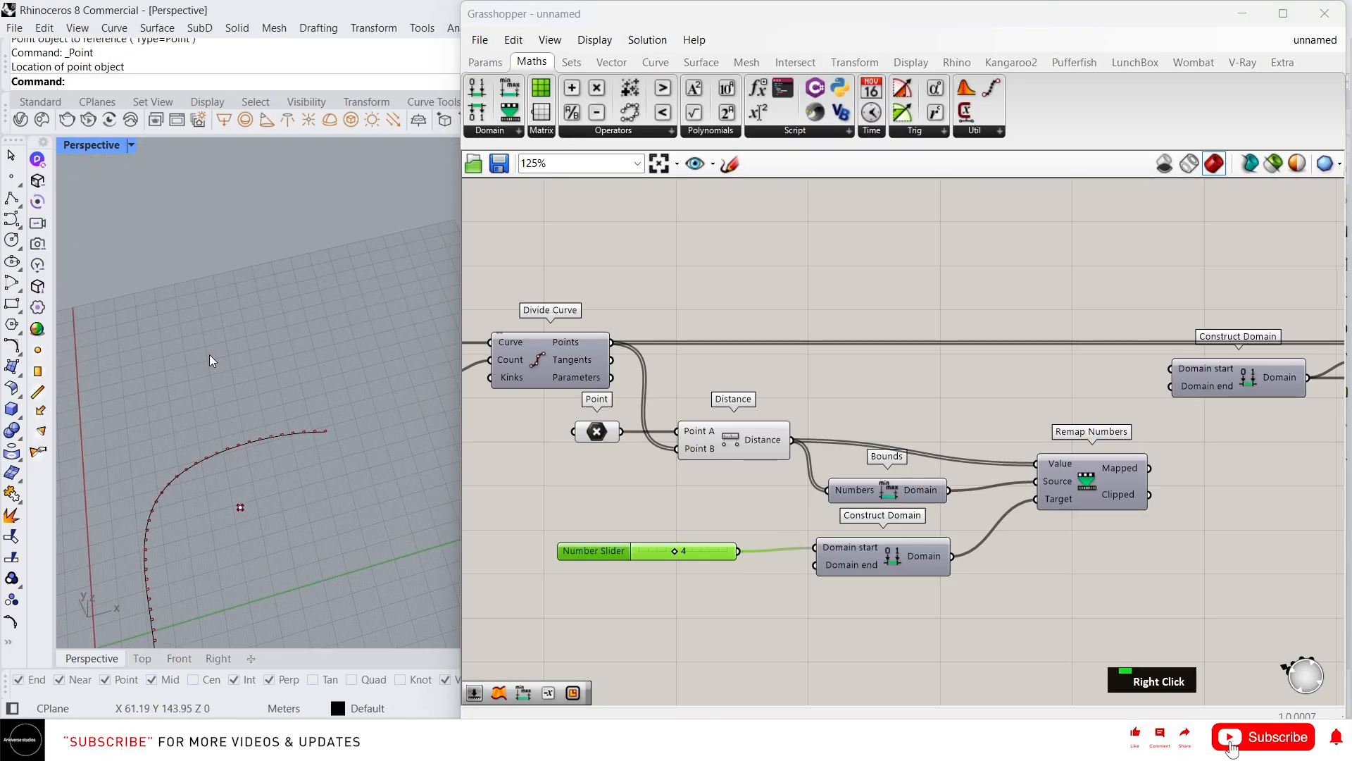
Add a number slider set to 9 and wire it into Construct Domain's end
double_click(649, 582)
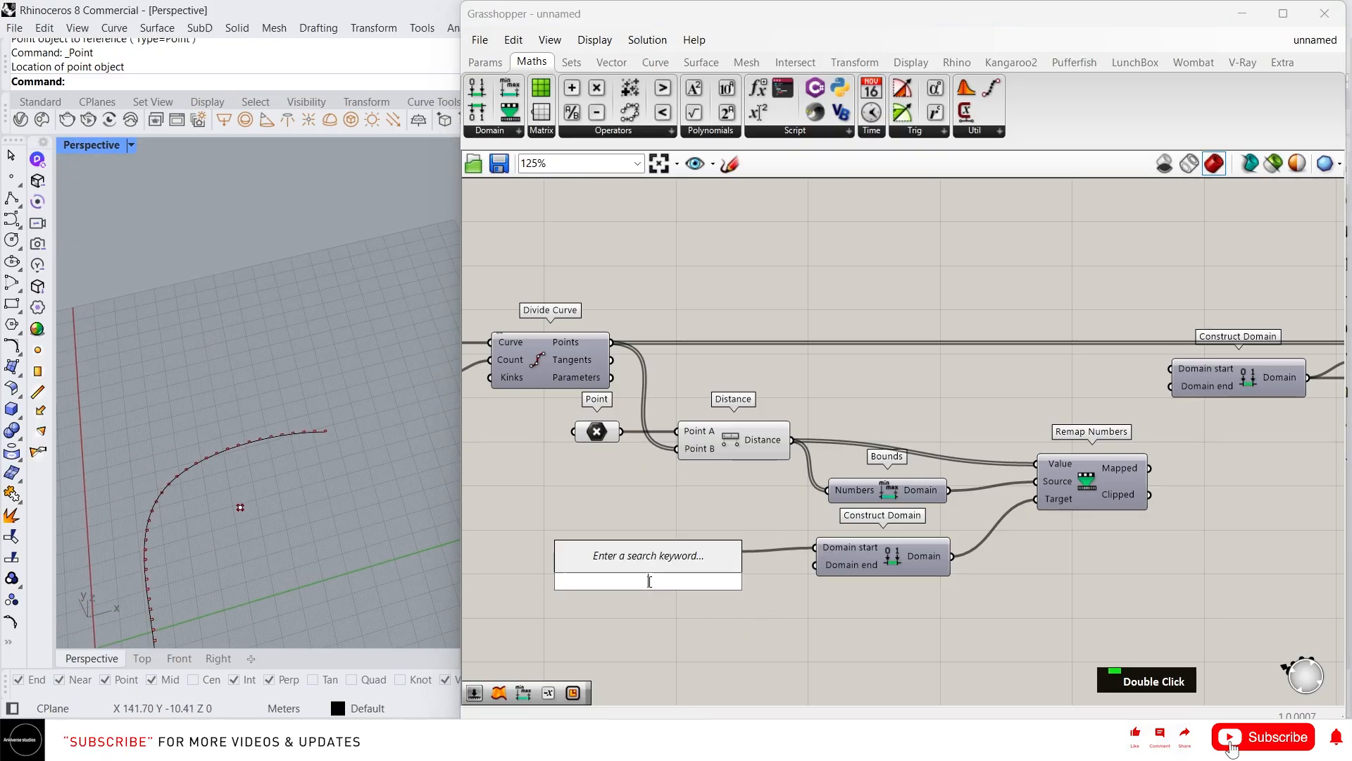
type("9")
key("Return")
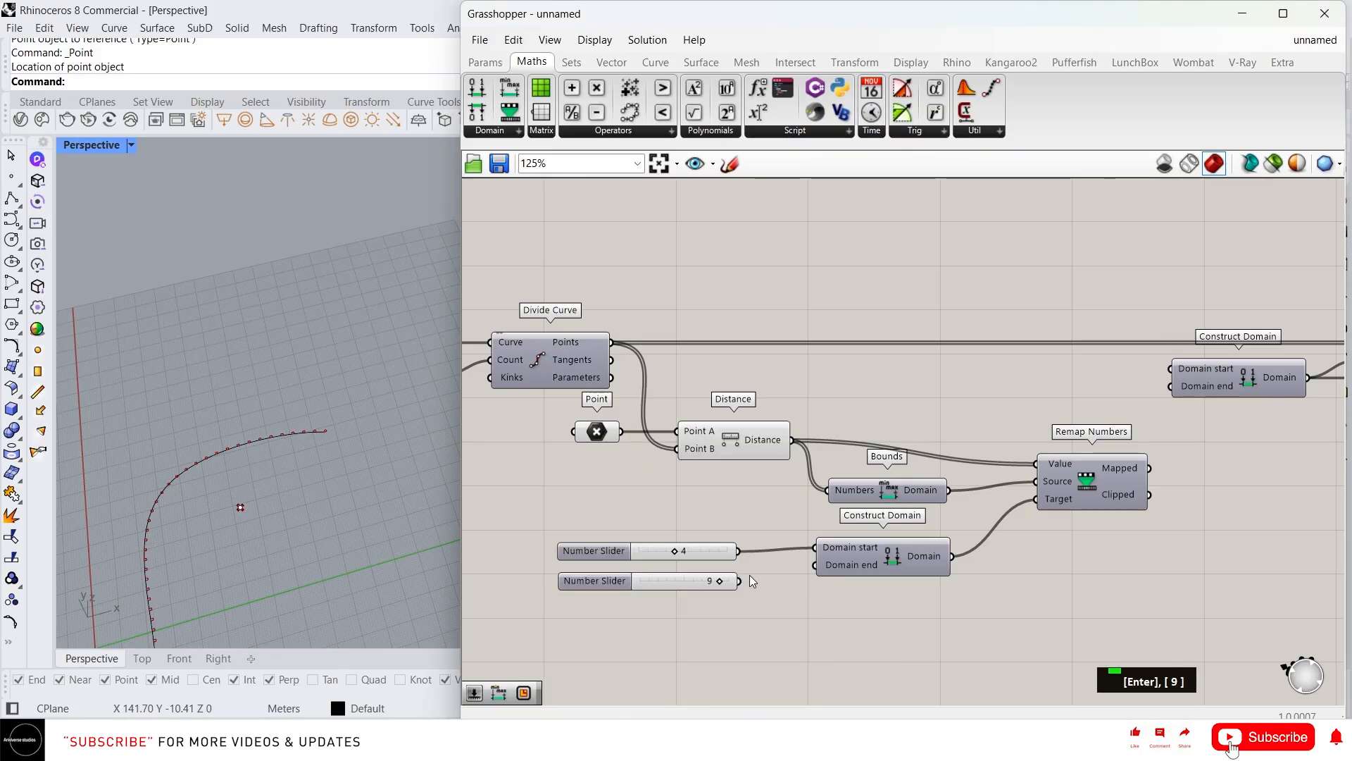
left_click_drag(740, 581, 817, 565)
scroll(249, 467, "down", 2)
right_click_drag(249, 467, 570, 507)
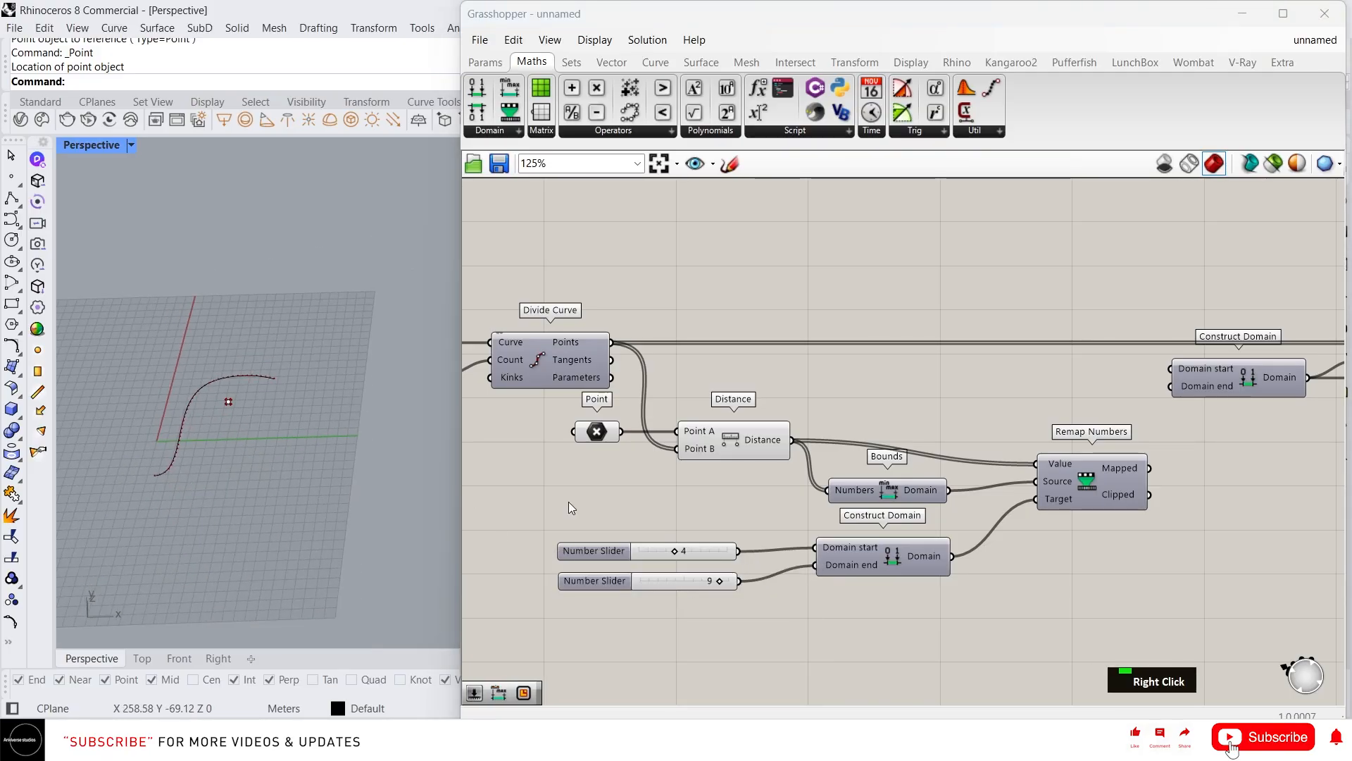
Feed Remap Numbers' Mapped values into the upper Construct Domain's start
left_click_drag(1151, 468, 1166, 371)
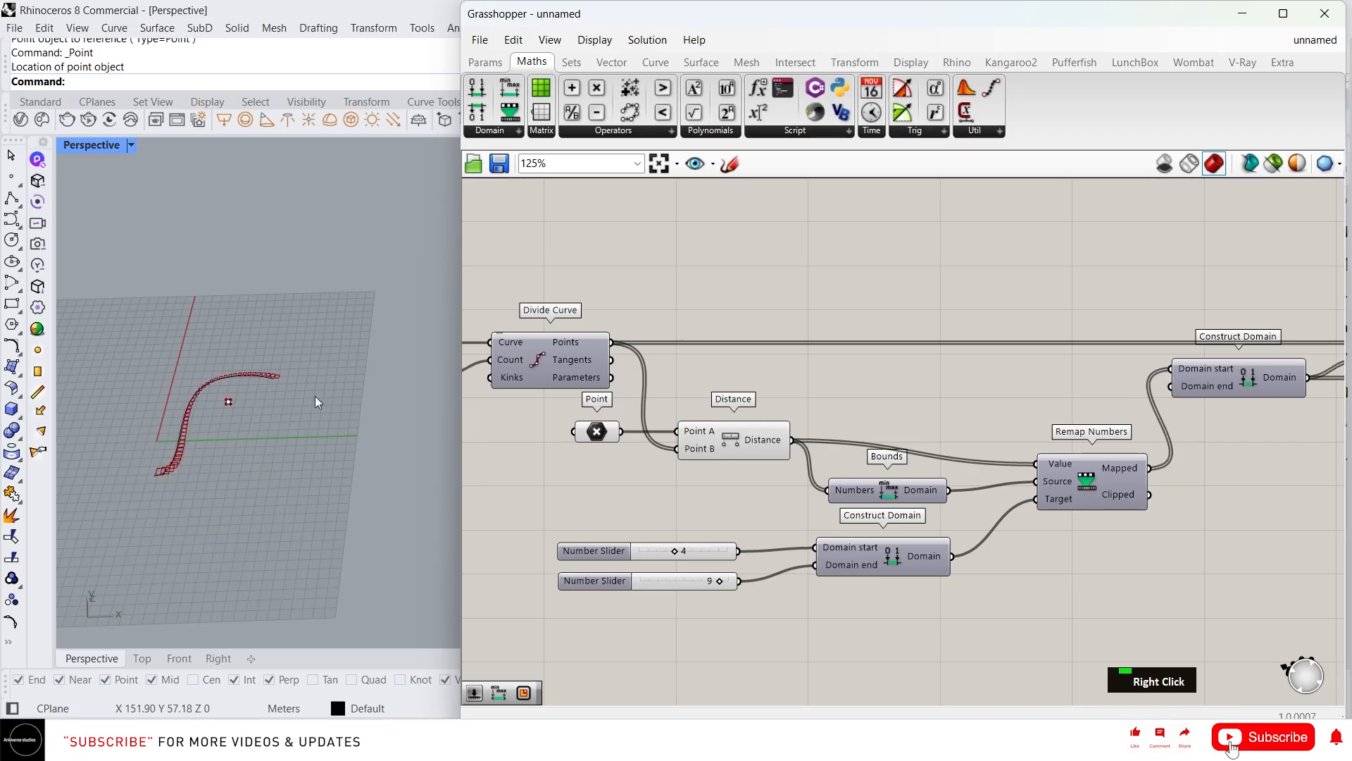
scroll(154, 488, "up", 4)
scroll(233, 440, "down", 1)
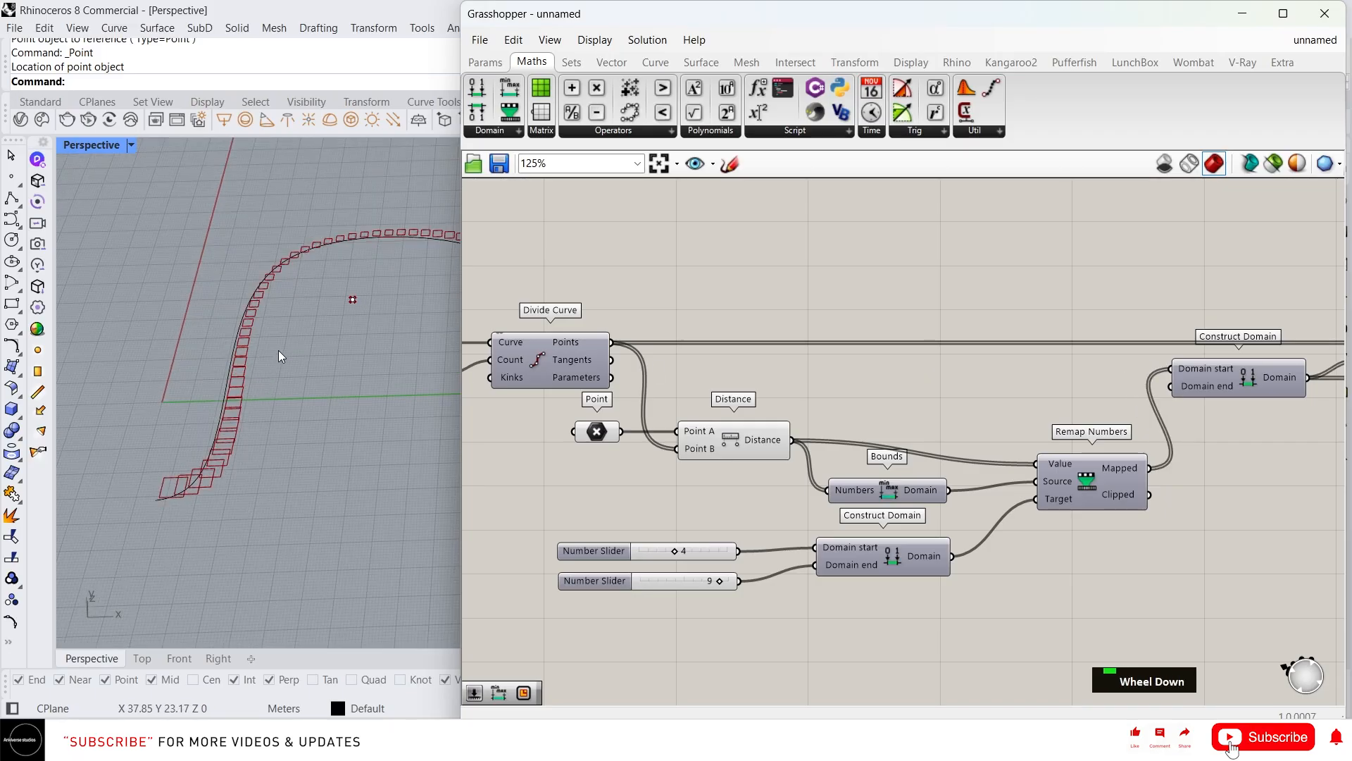
scroll(296, 321, "down", 2)
scroll(326, 312, "up", 5)
scroll(348, 338, "down", 1)
mouse_move(353, 342)
right_mouse_down()
mouse_move(433, 336)
mouse_move(331, 353)
right_mouse_up()
scroll(327, 358, "up", 2)
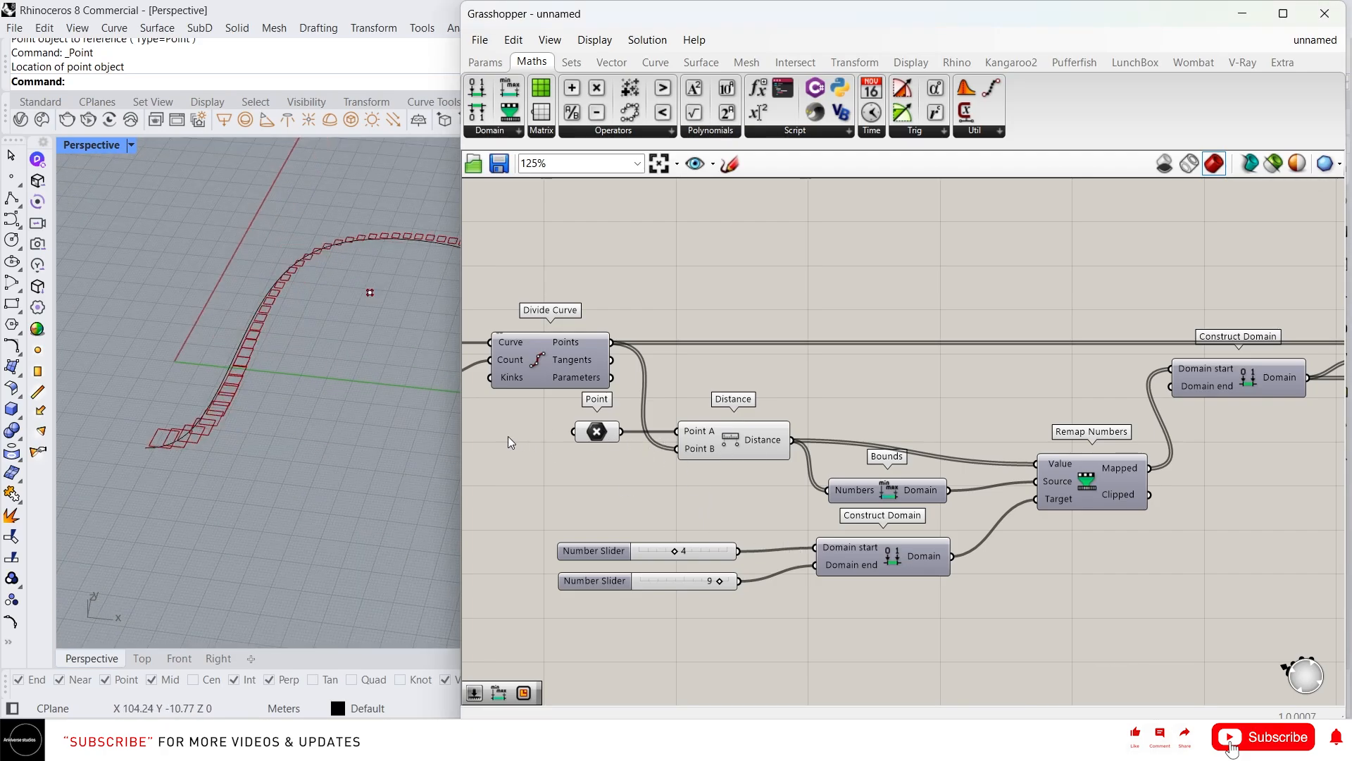
scroll(236, 412, "up", 3)
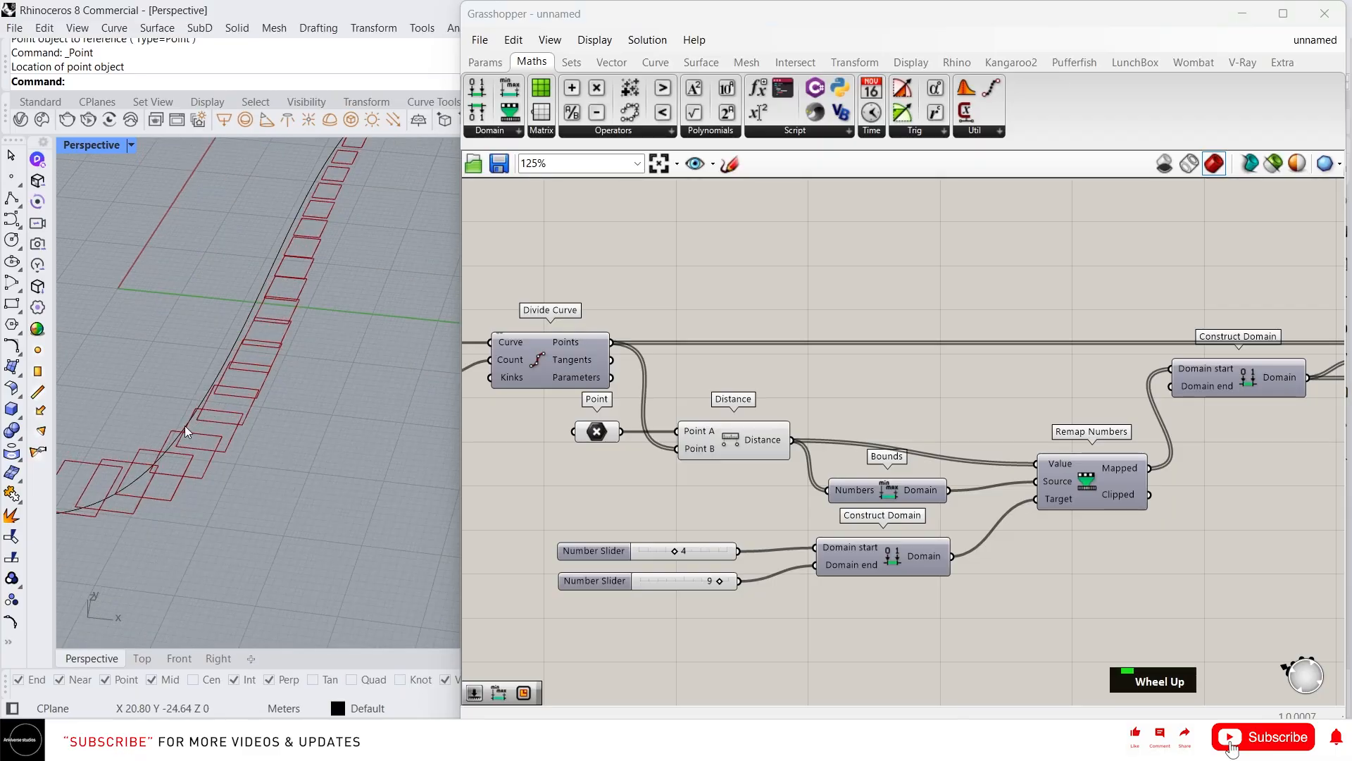
key("ctrl+q")
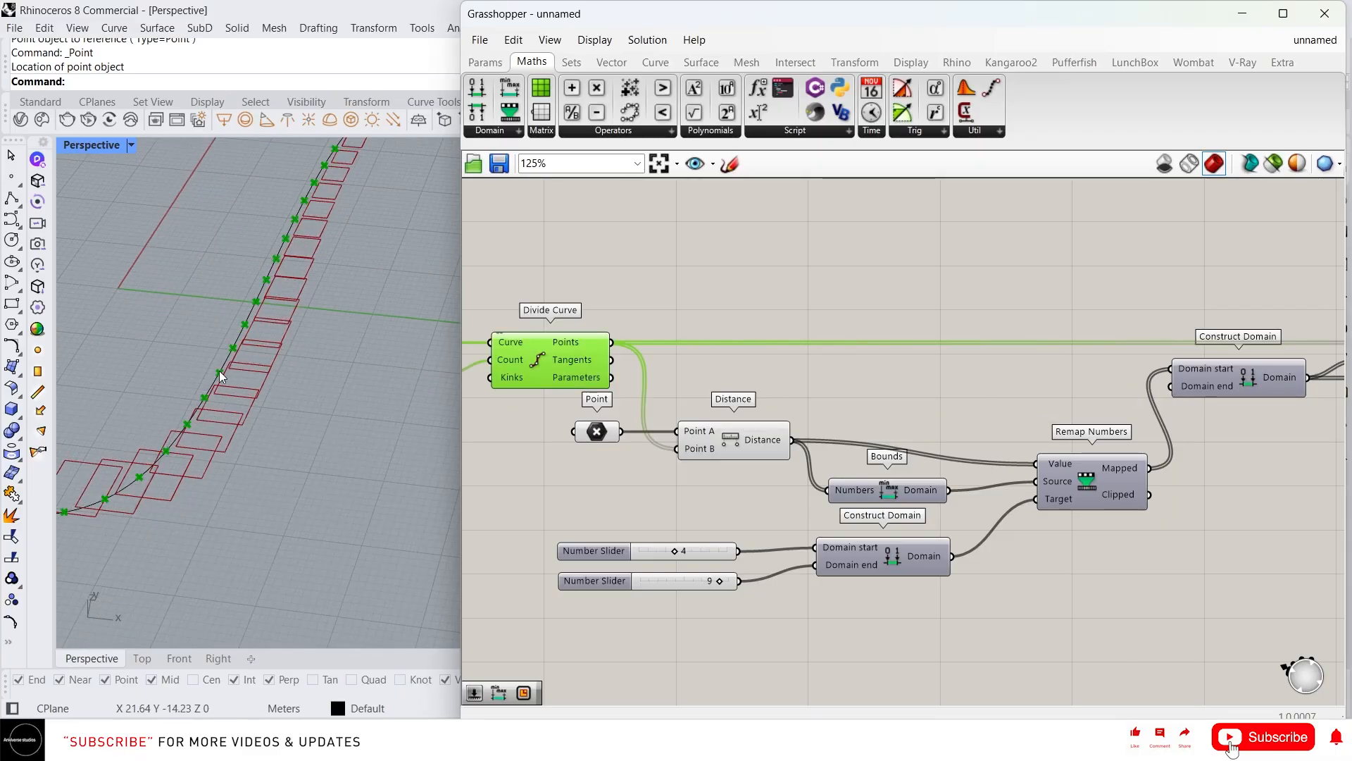
scroll(278, 382, "down", 3)
scroll(599, 416, "down", 3)
Give the upper Construct Domain's start input the expression x/2
right_click_drag(1071, 400, 1011, 400)
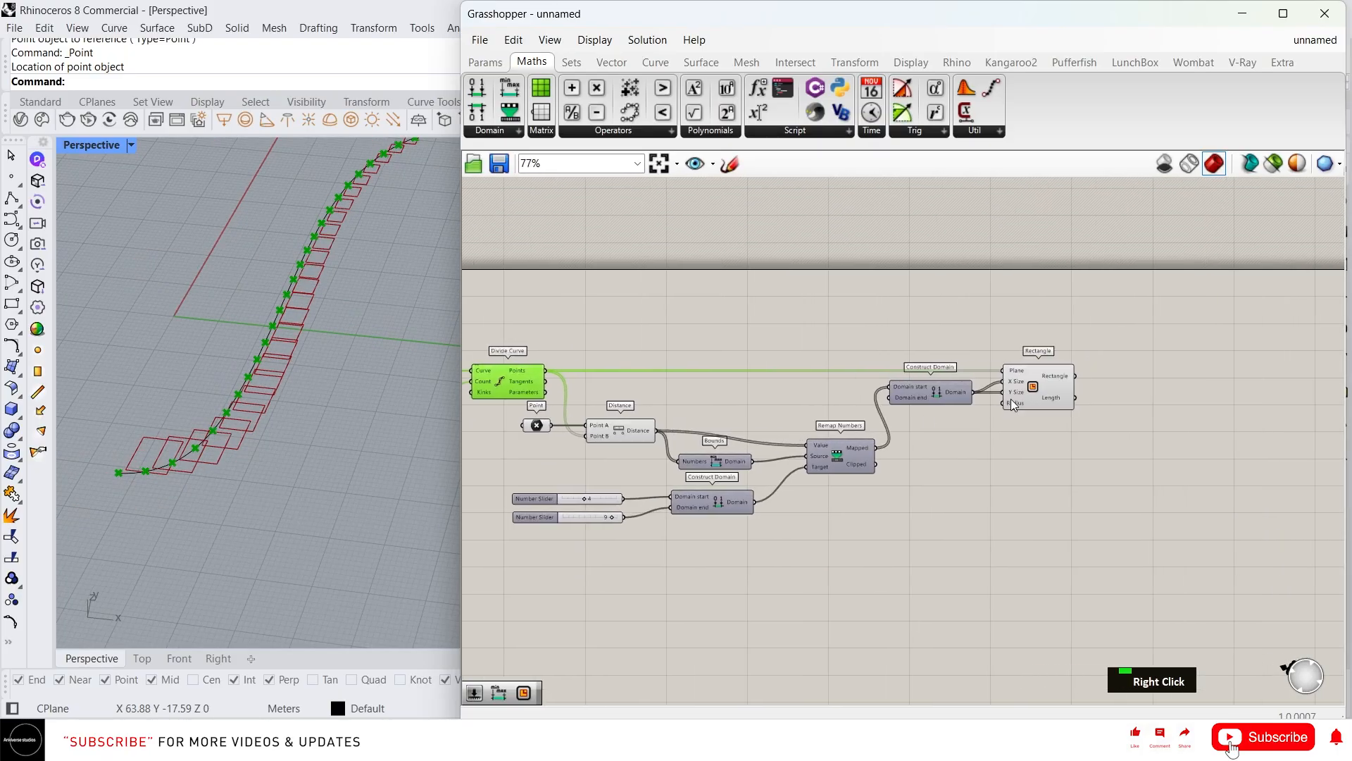
scroll(796, 399, "up", 6)
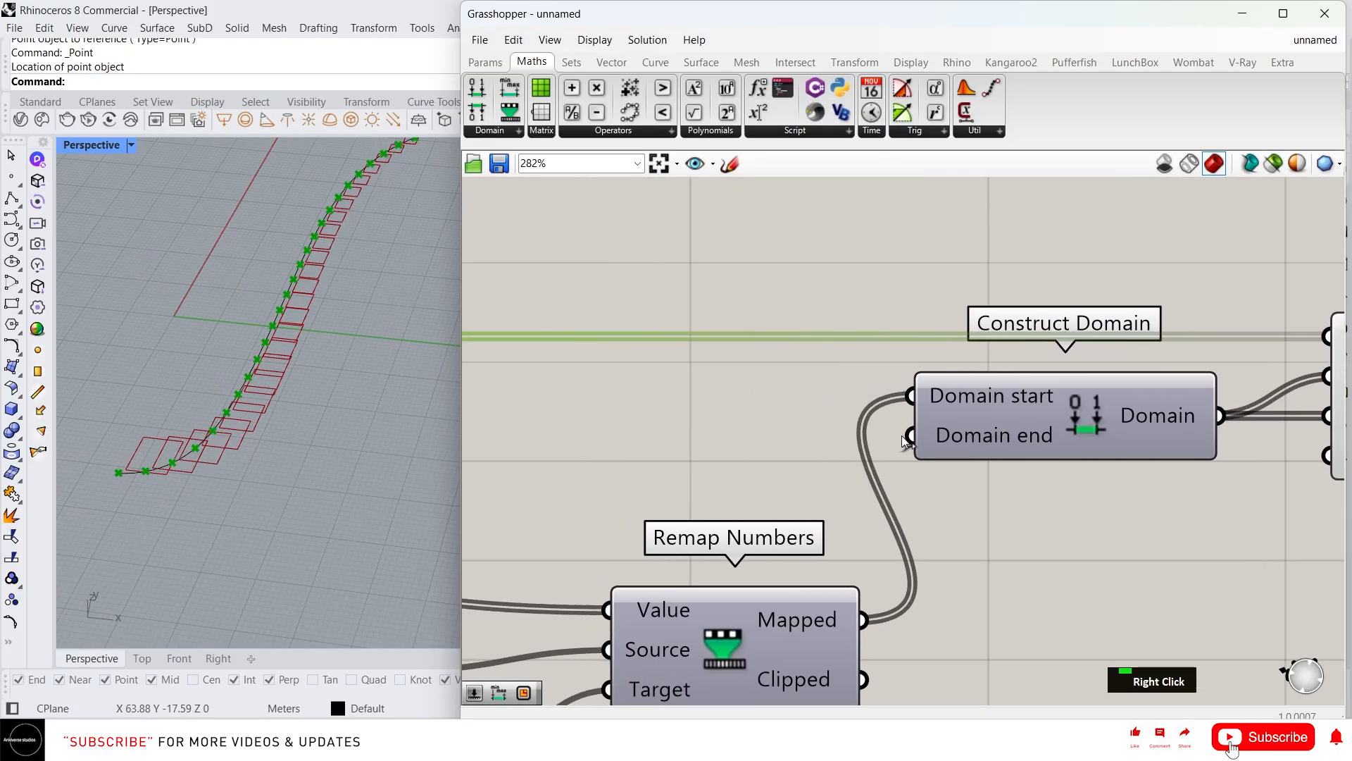
scroll(903, 442, "down", 2)
right_click(923, 409)
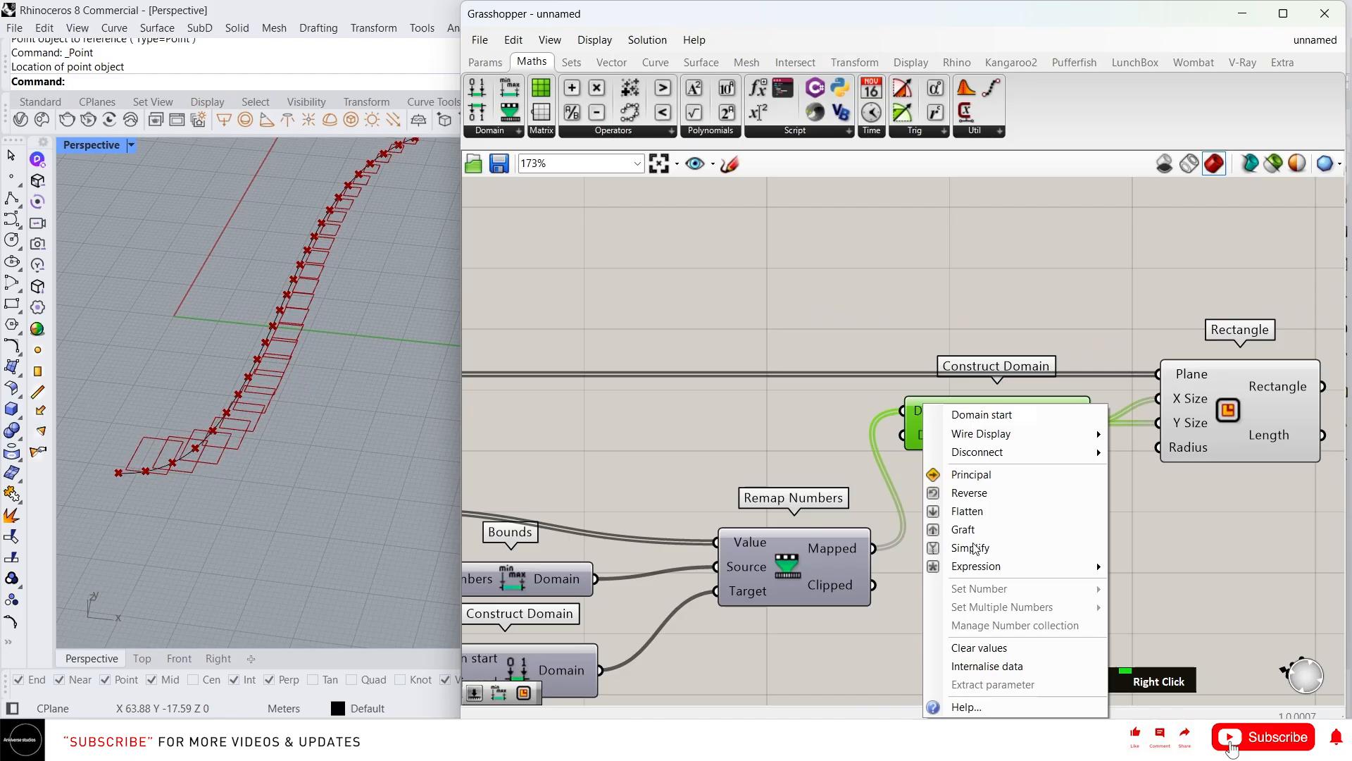
mouse_move(976, 565)
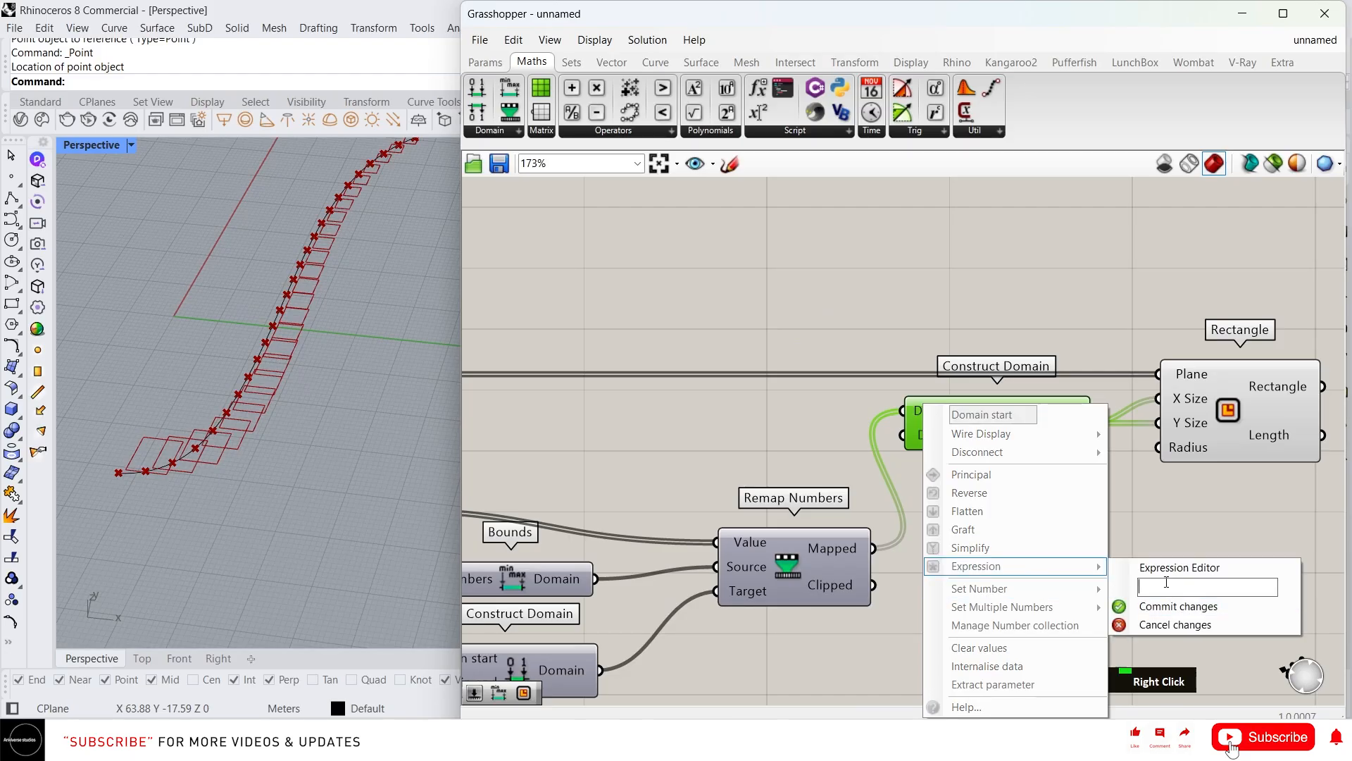
type("x/")
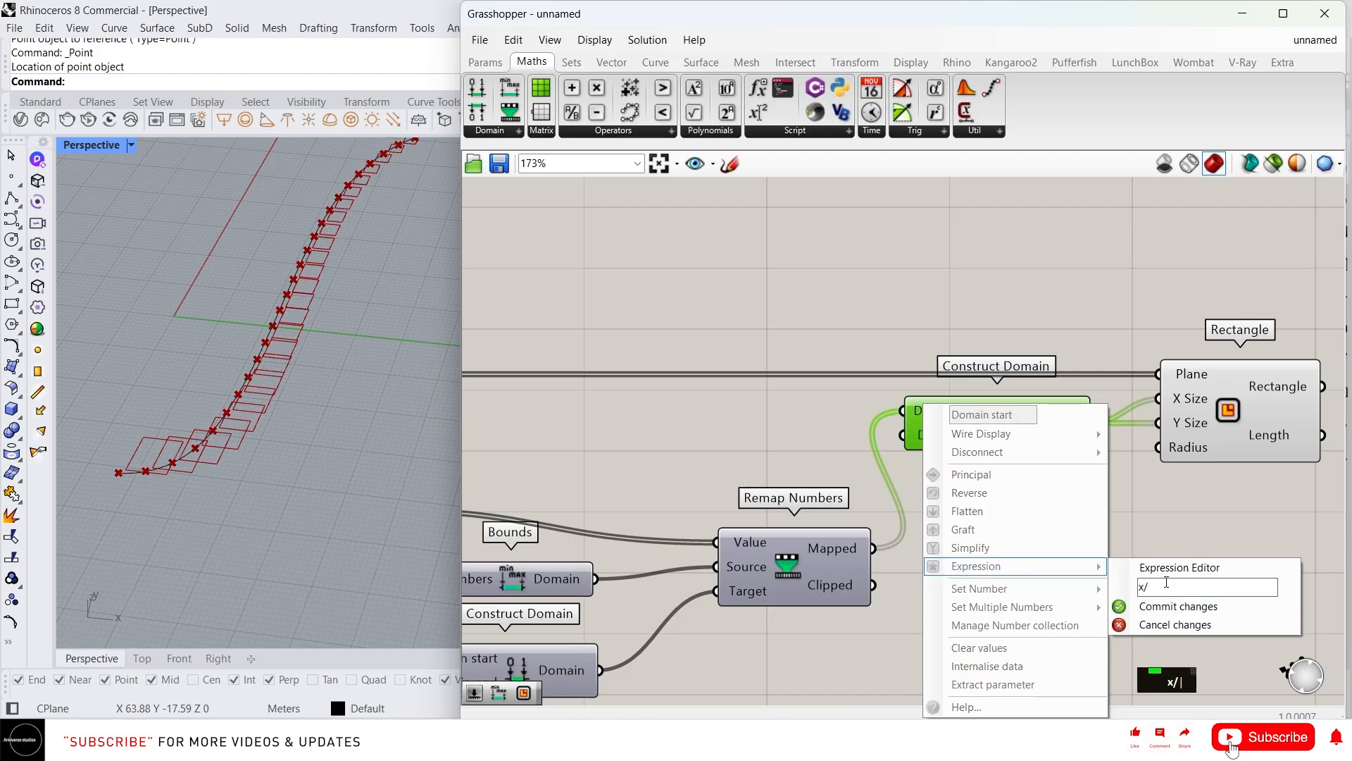
type("2")
key("Return")
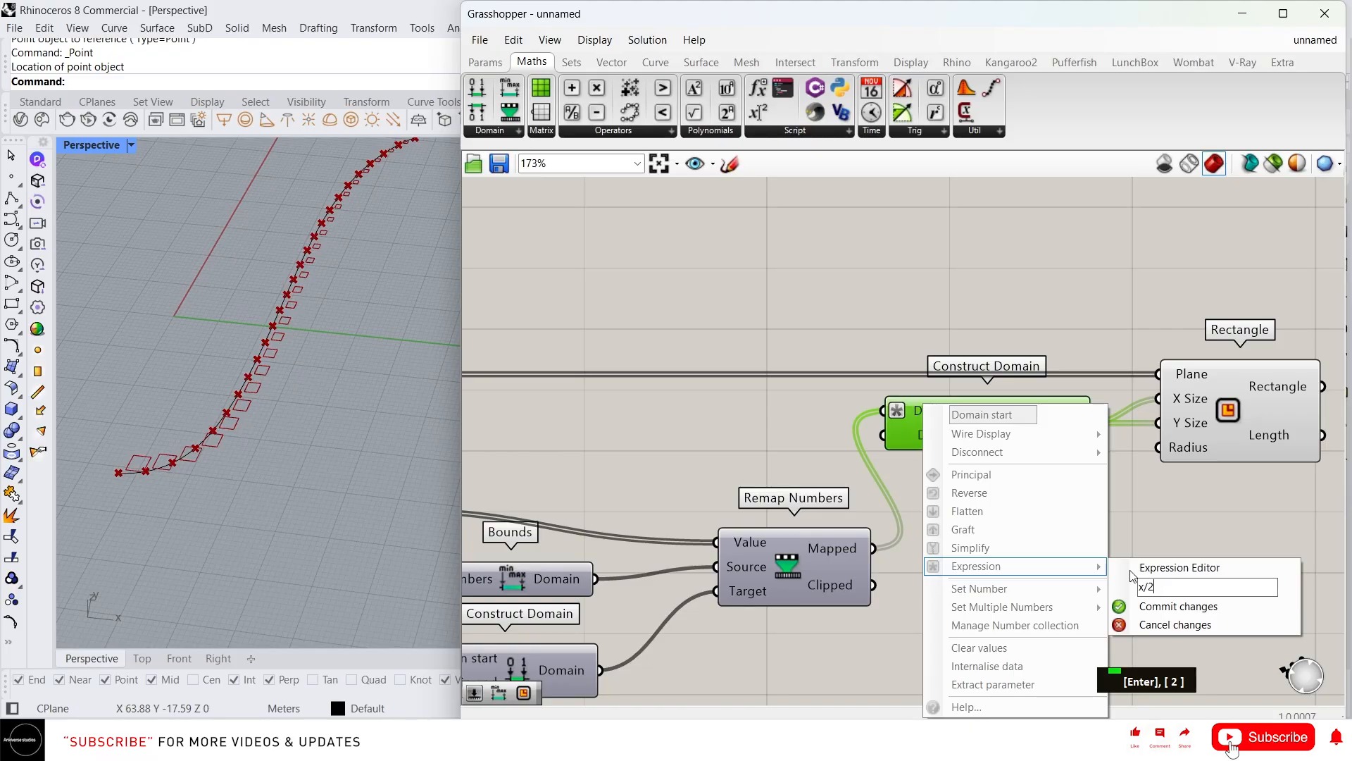
left_click(1140, 611)
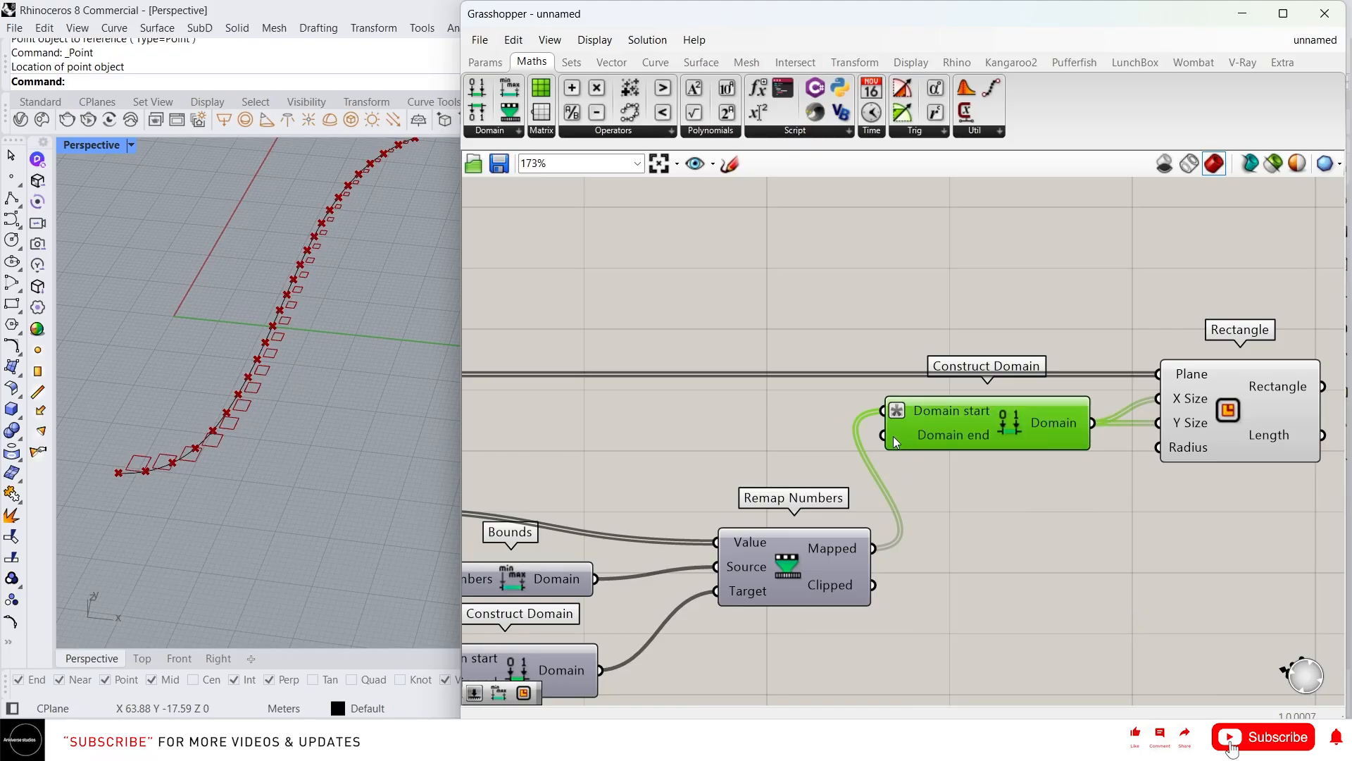
Wire the Mapped values into Domain end and give it the expression -x/2
left_click_drag(859, 530, 877, 443)
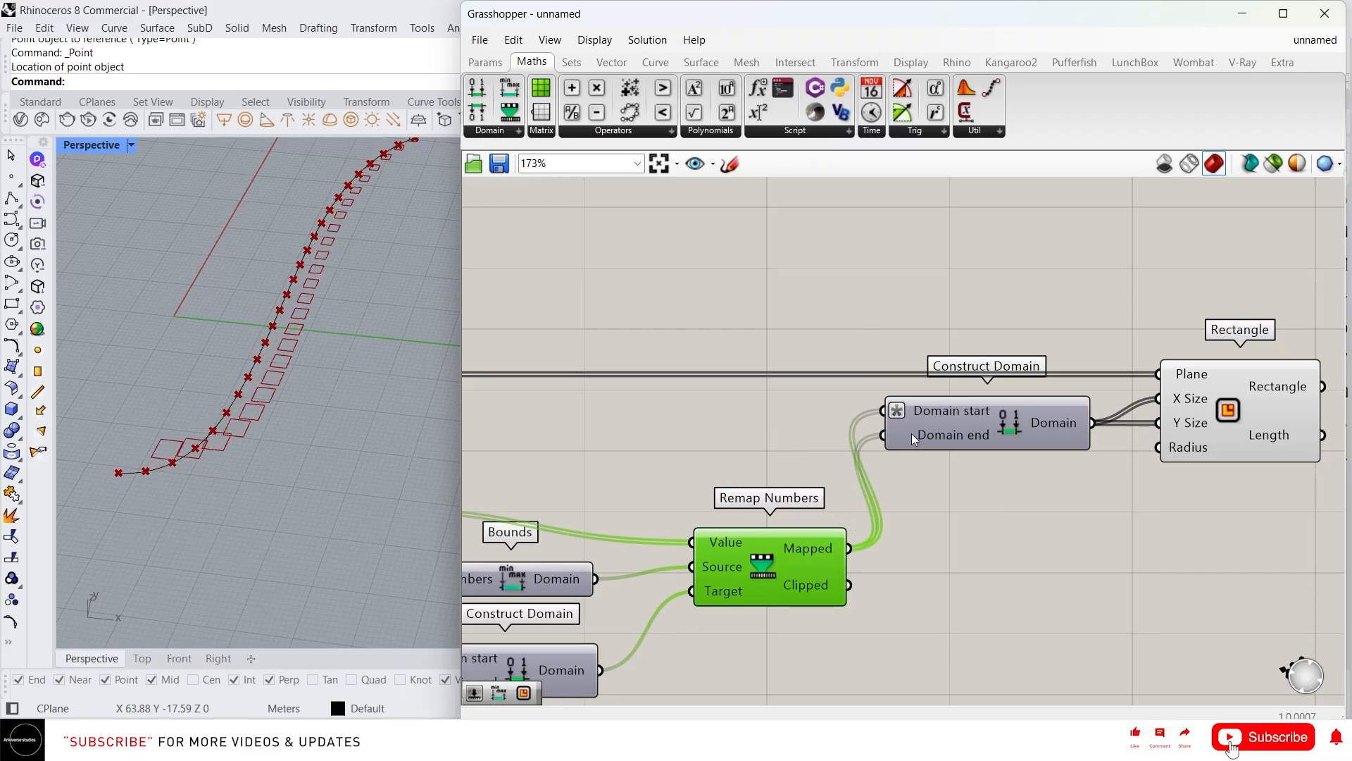
left_click(908, 433)
right_click(905, 434)
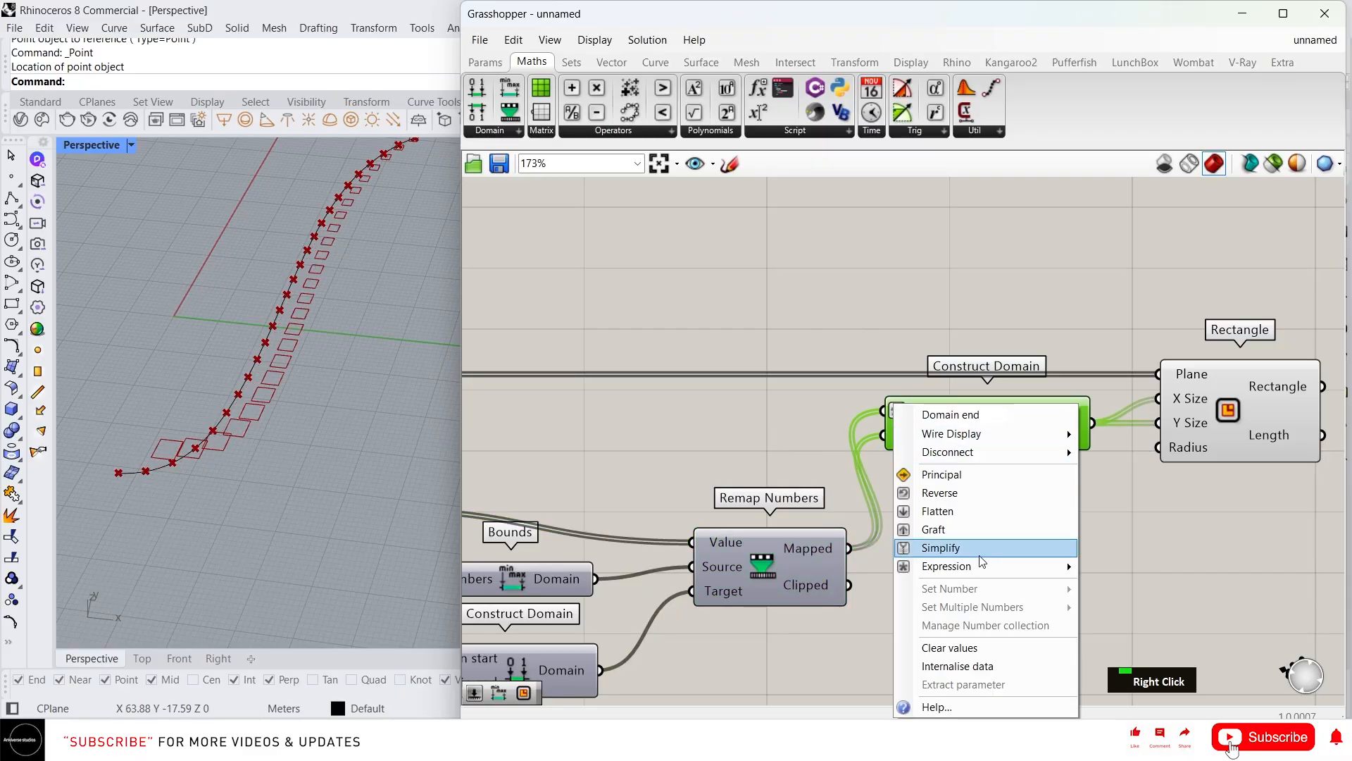
left_click(1131, 587)
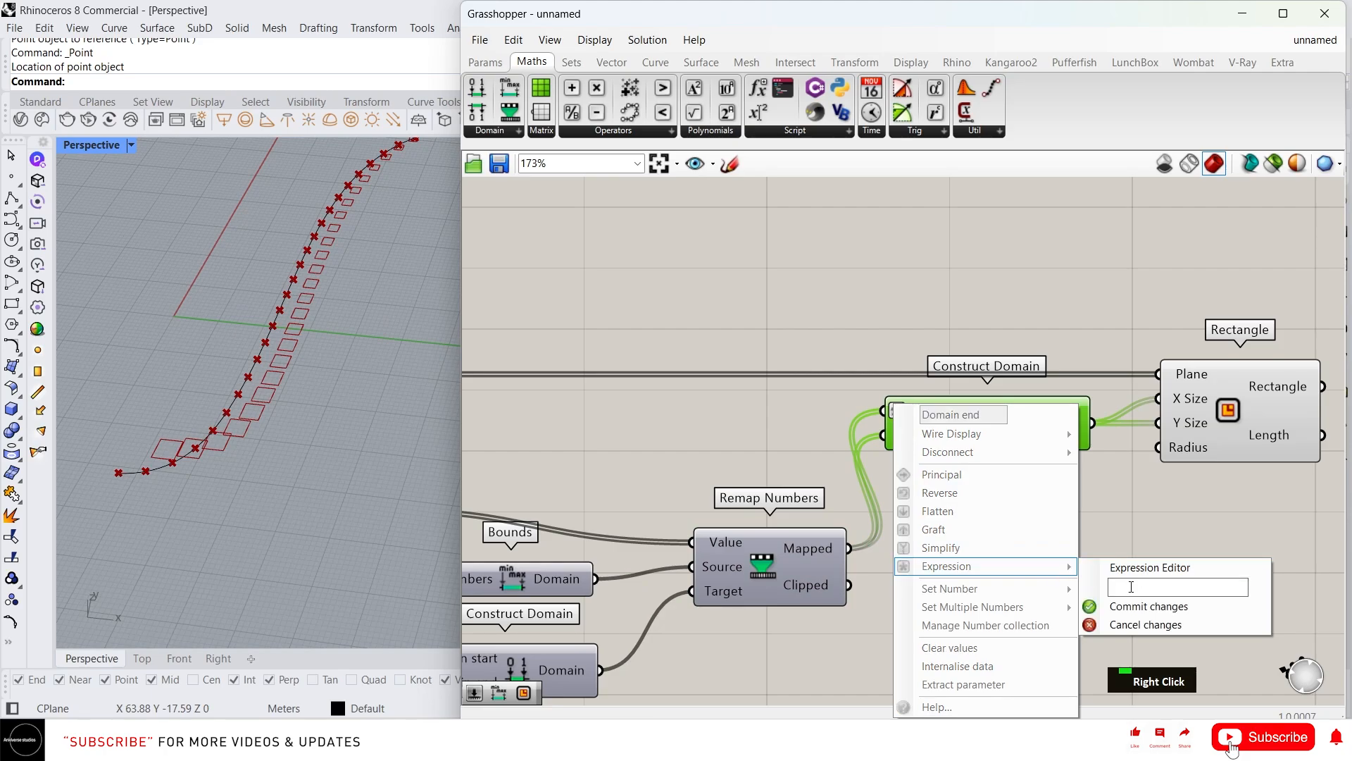
type("-x/2")
key("Return")
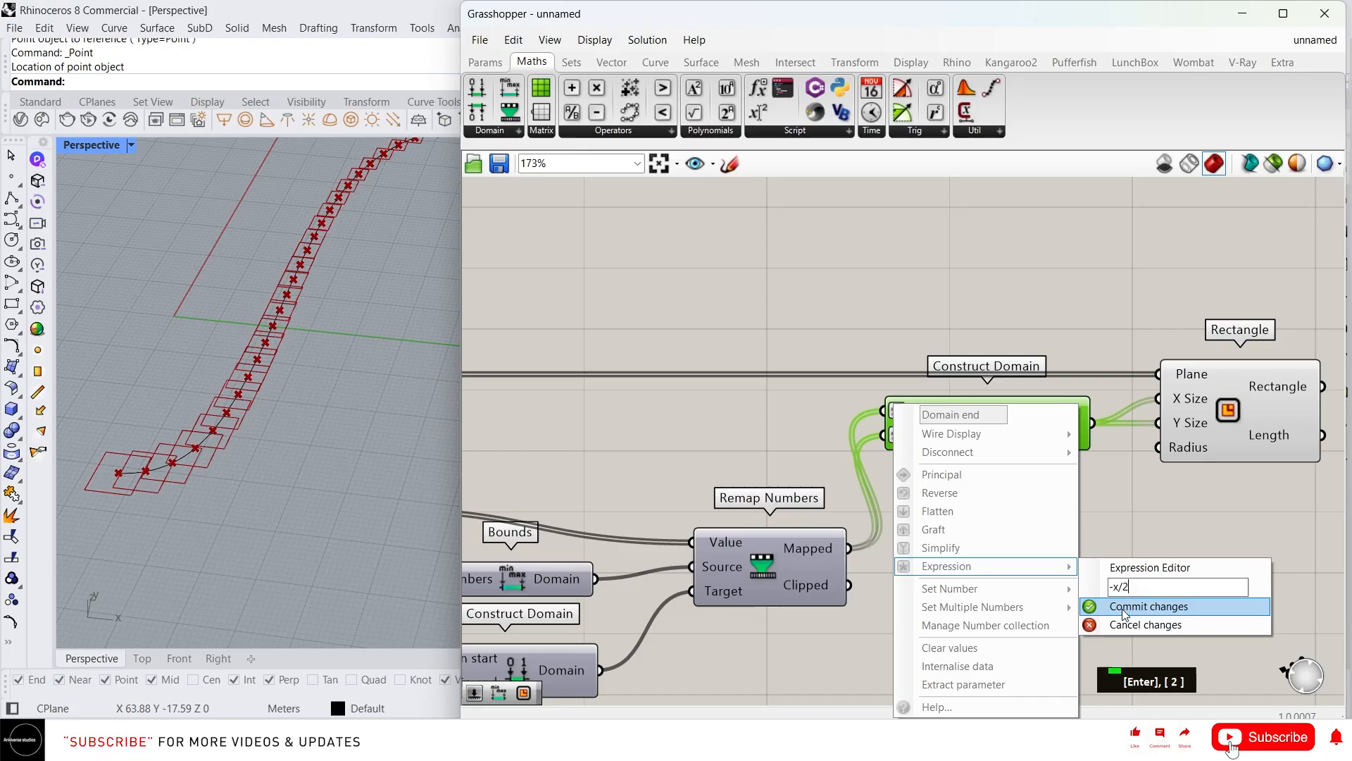
left_click(1122, 609)
Move the Rectangle and Construct Domain components further right on the canvas
scroll(898, 483, "down", 3)
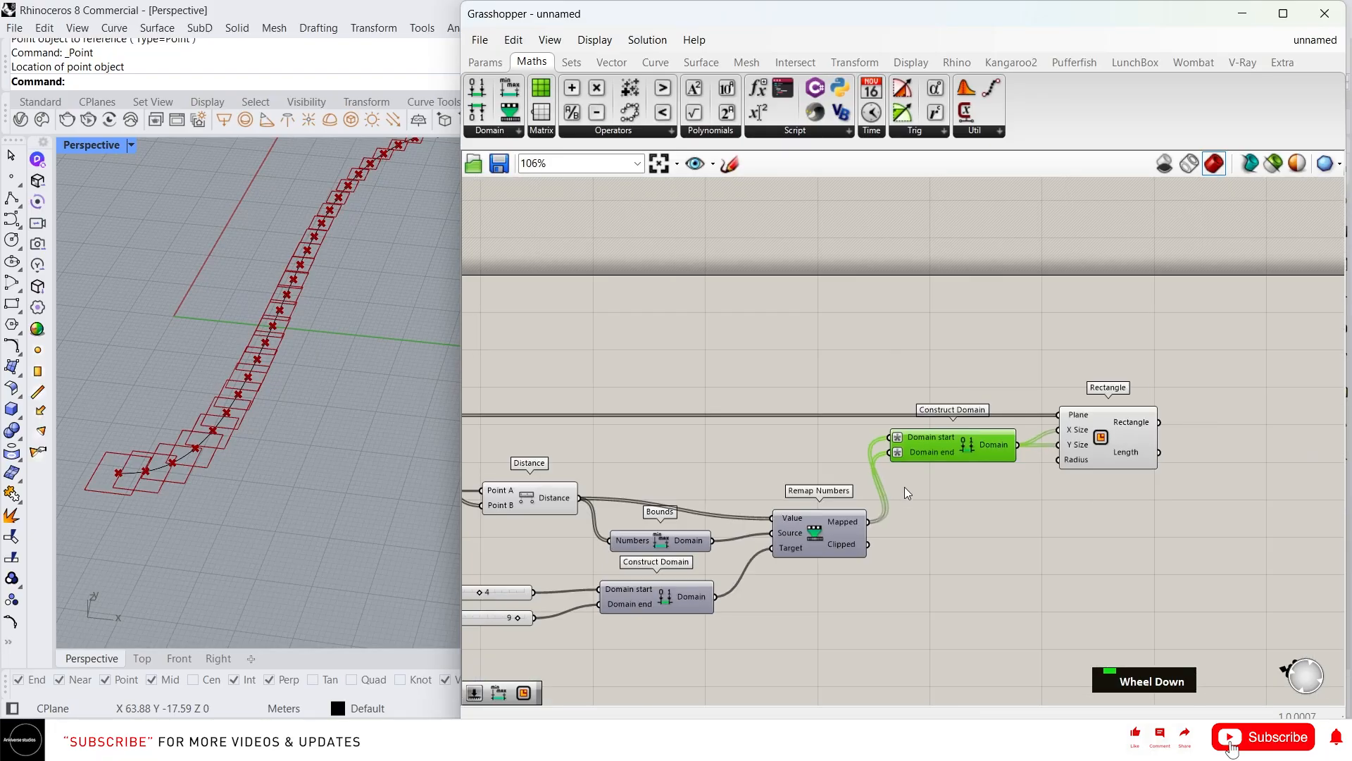
left_click_drag(1130, 522, 966, 391)
left_click_drag(1006, 443, 1098, 453)
left_click(1063, 570)
left_click(1088, 494)
Zoom in on the Rectangle end of the definition and its rectangles
scroll(182, 468, "up", 3)
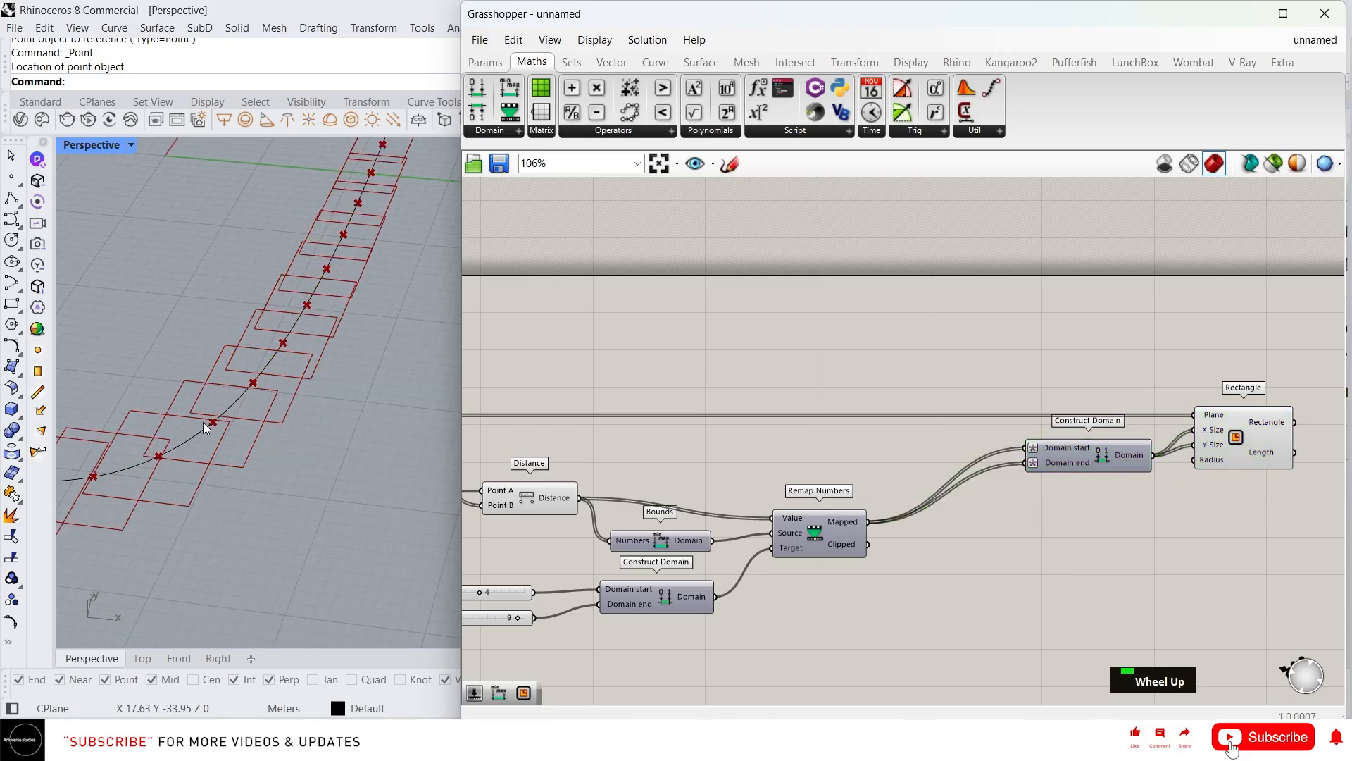
scroll(199, 424, "down", 5)
scroll(294, 331, "up", 3)
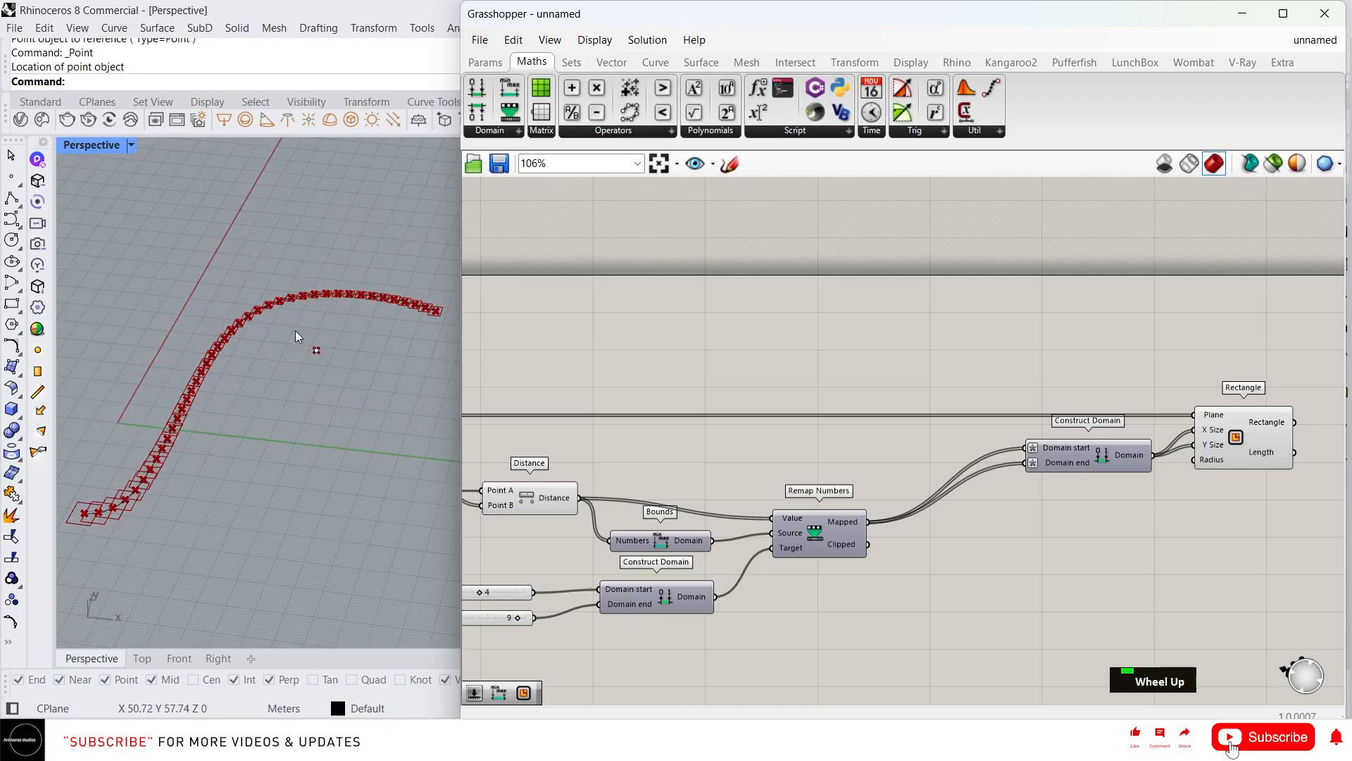
scroll(780, 424, "down", 3)
right_click_drag(780, 424, 639, 431)
scroll(907, 518, "up", 3)
scroll(208, 421, "down", 2)
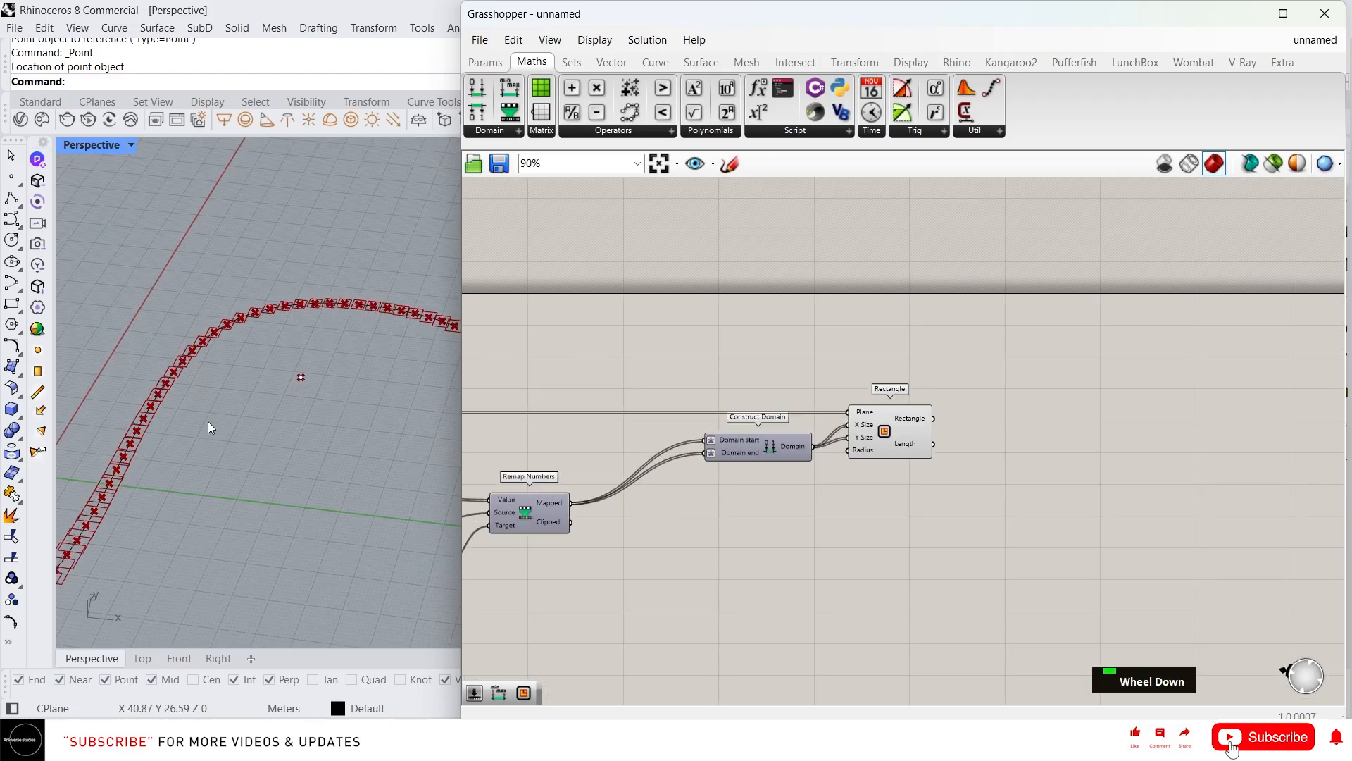
scroll(332, 296, "up", 3)
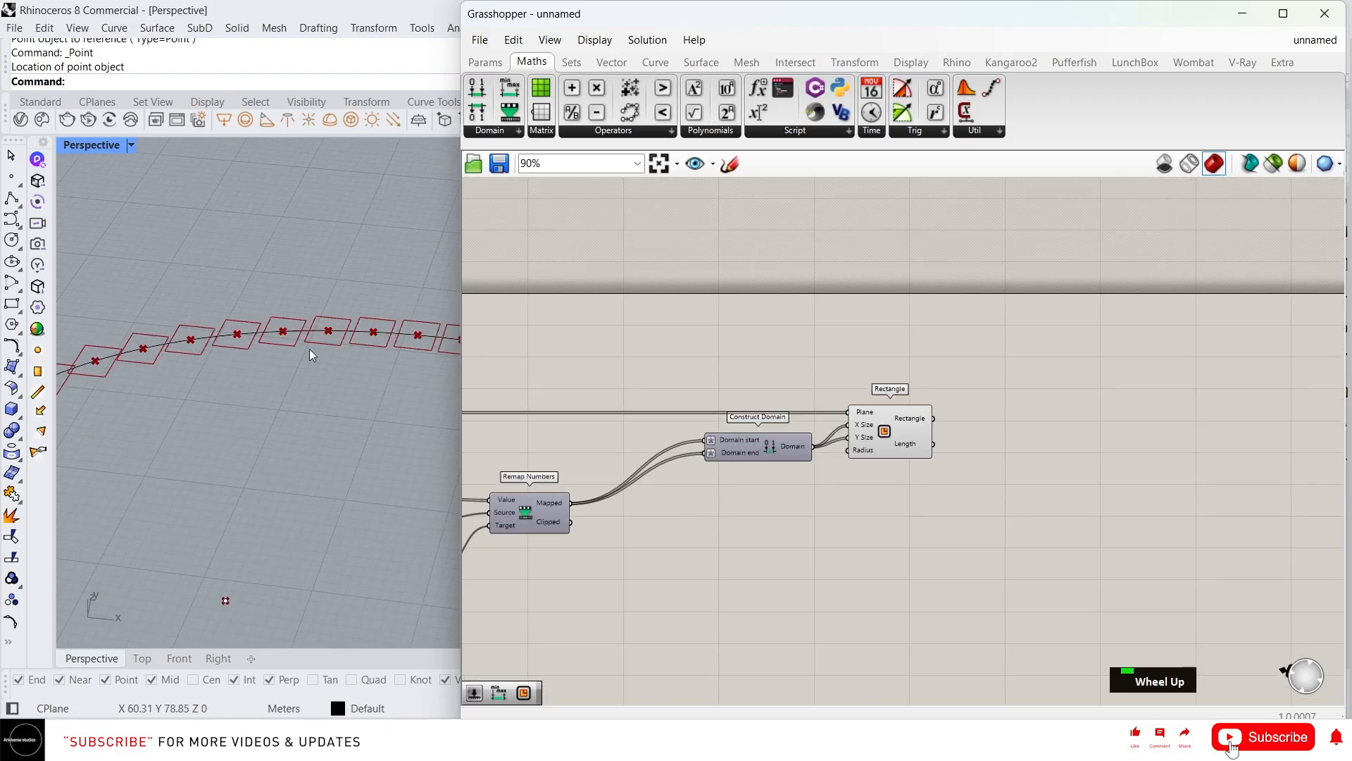
scroll(308, 345, "up", 4)
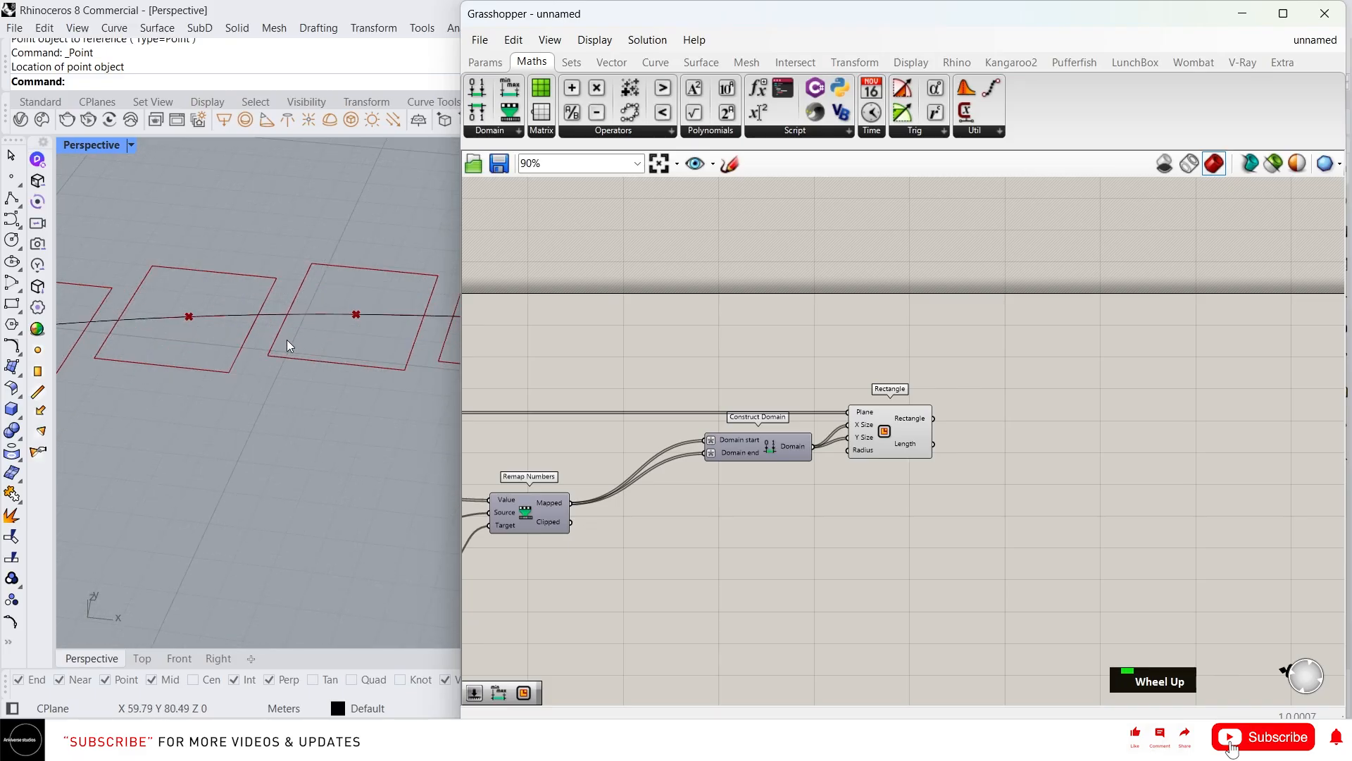
scroll(889, 460, "up", 5)
Add a 0.5 number slider to drive the Rectangle's corner Radius
left_click(920, 437)
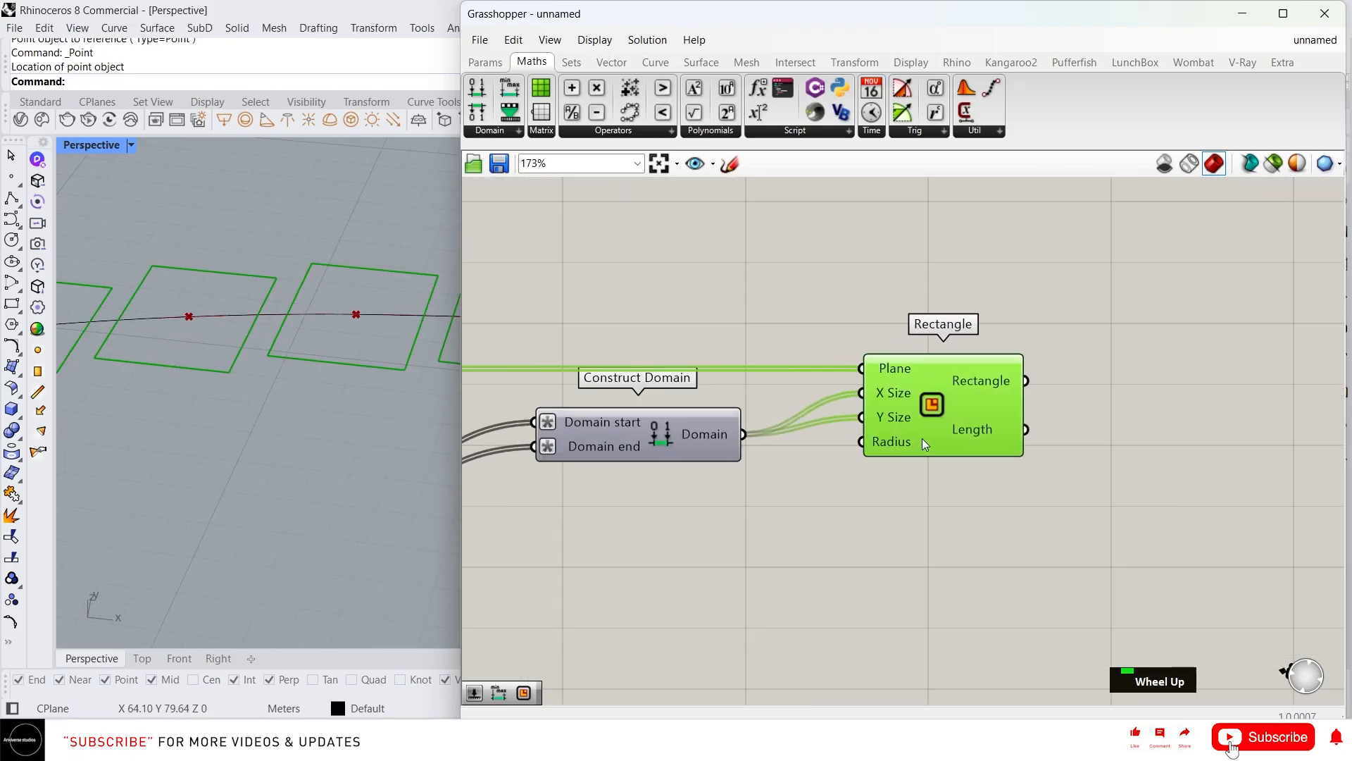
double_click(810, 479)
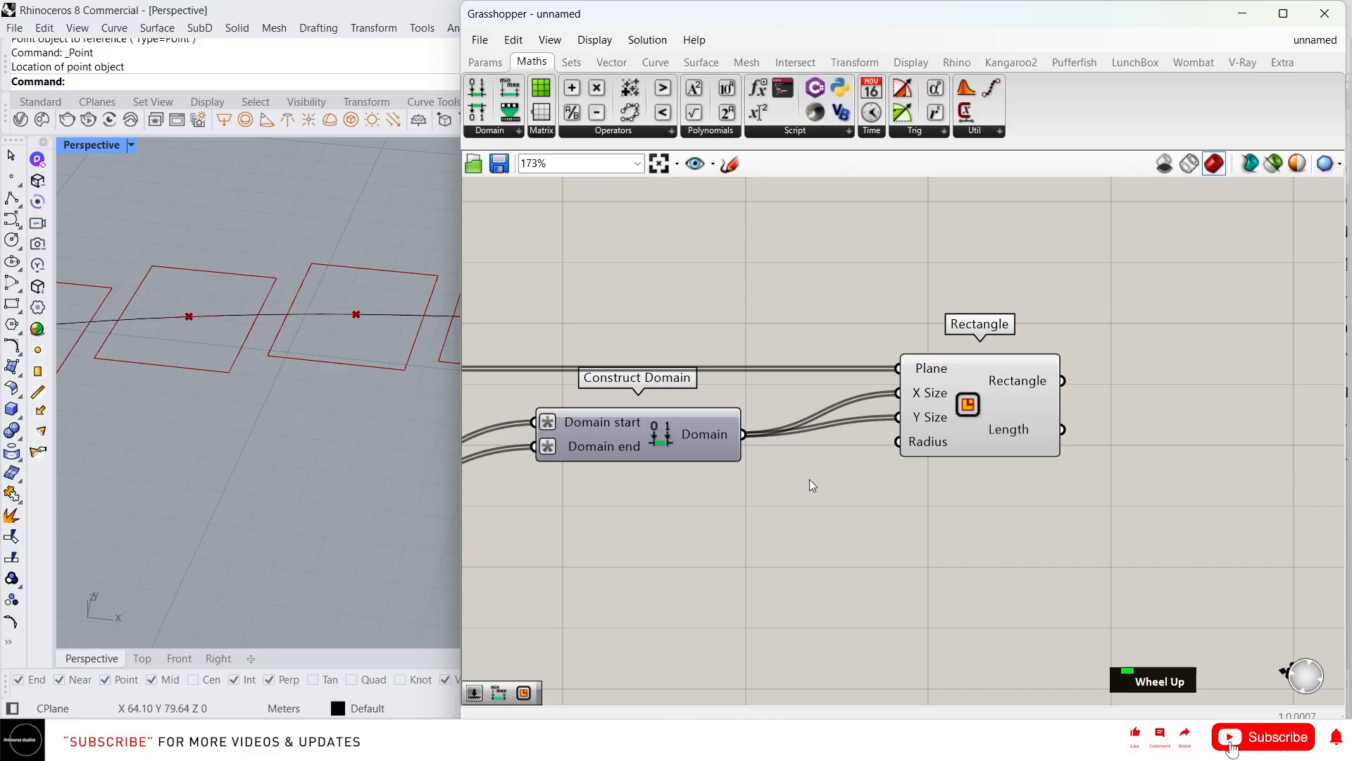
type("0.5")
key("Return")
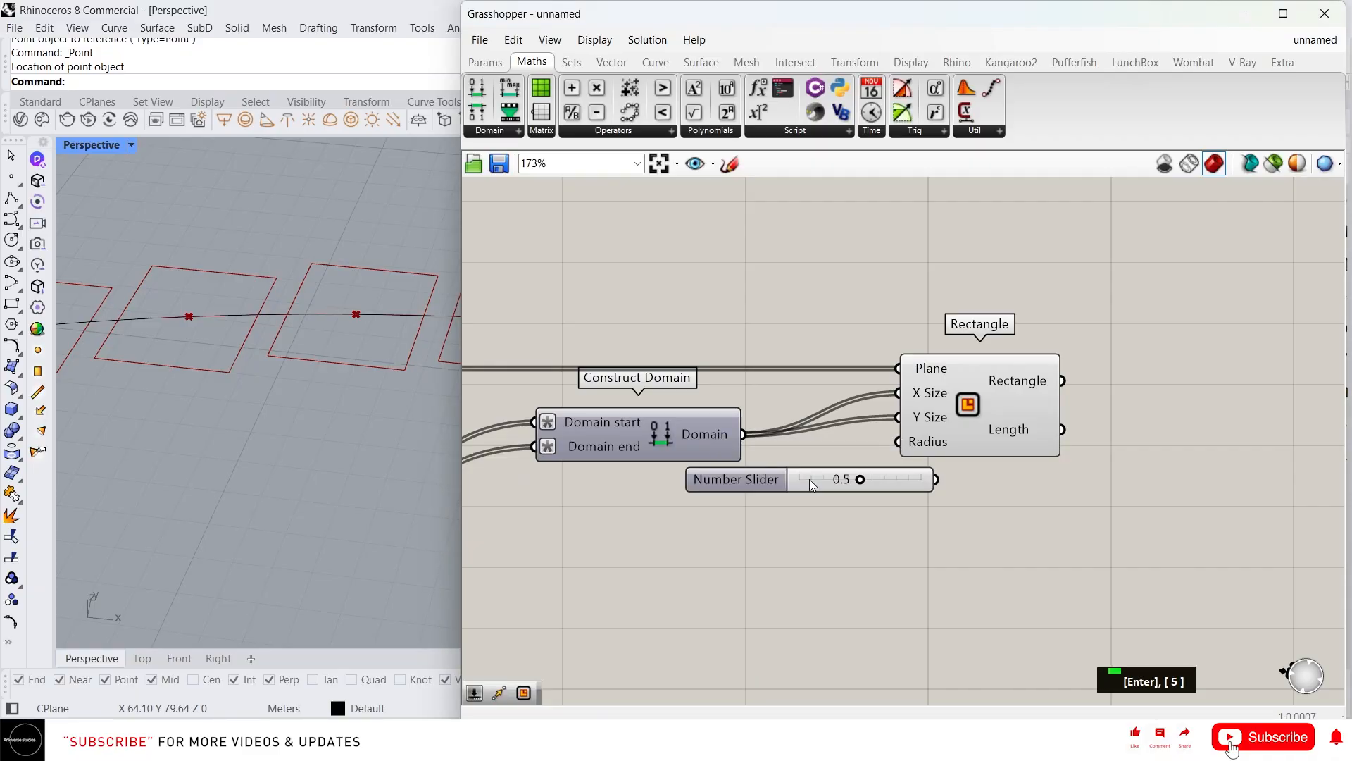
left_click_drag(933, 493, 897, 442)
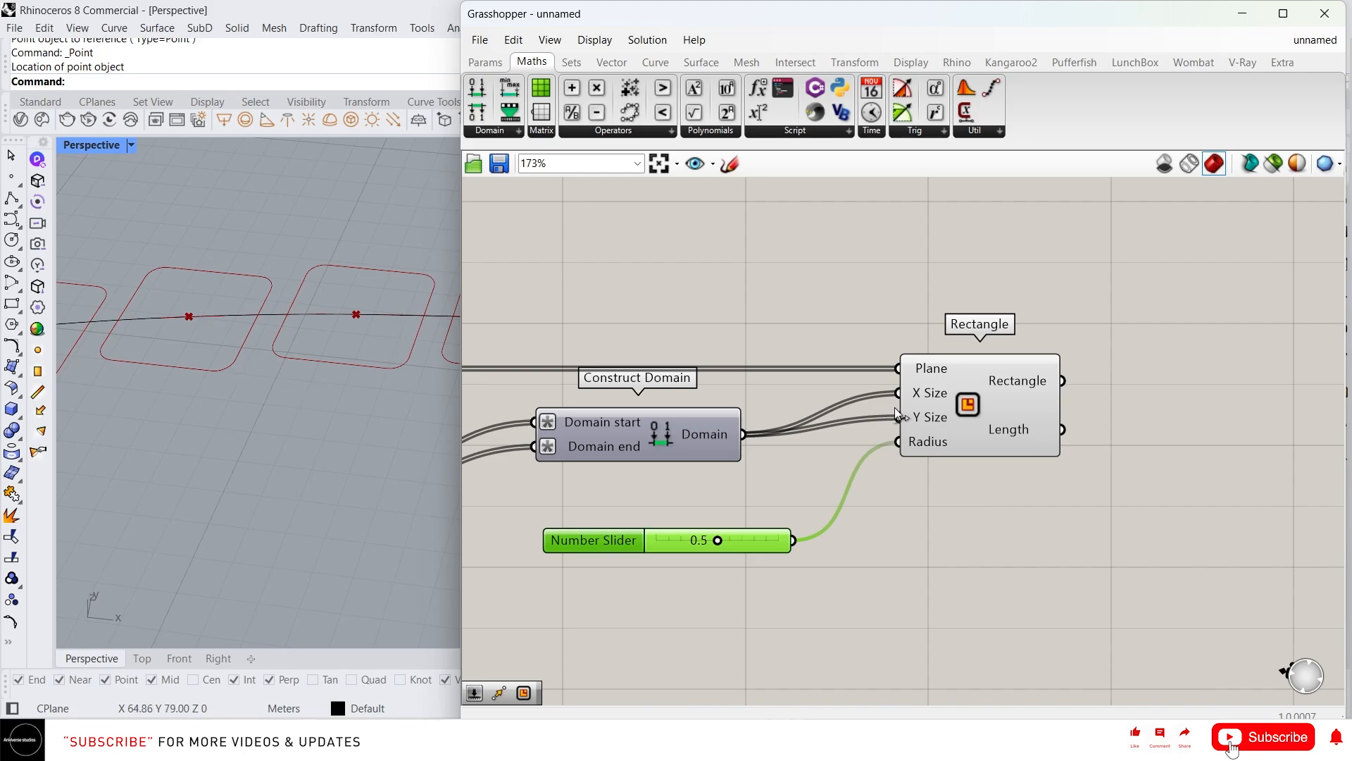
scroll(869, 416, "down", 3)
Add a Boundary Surfaces component with the rectangles wired into its Edges
right_click_drag(922, 416, 874, 438)
double_click(992, 385)
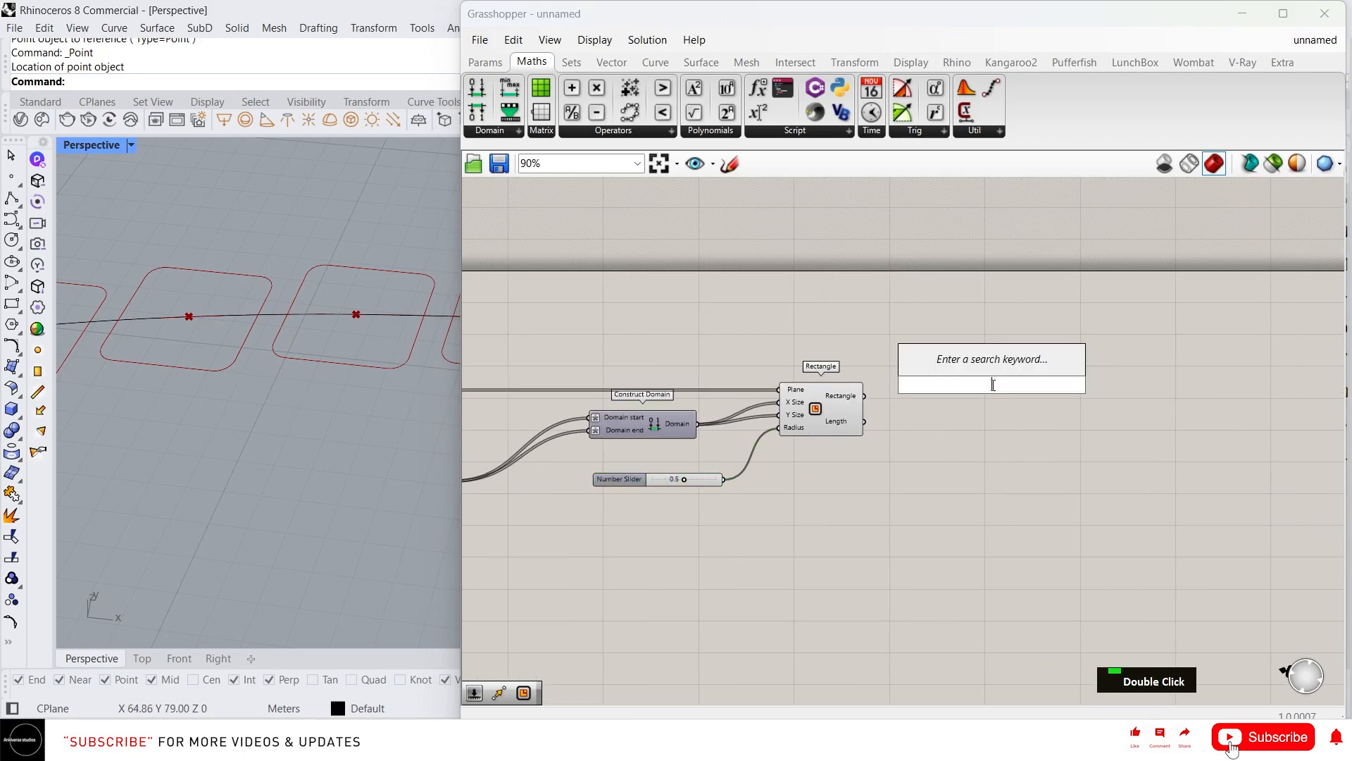
type("boun")
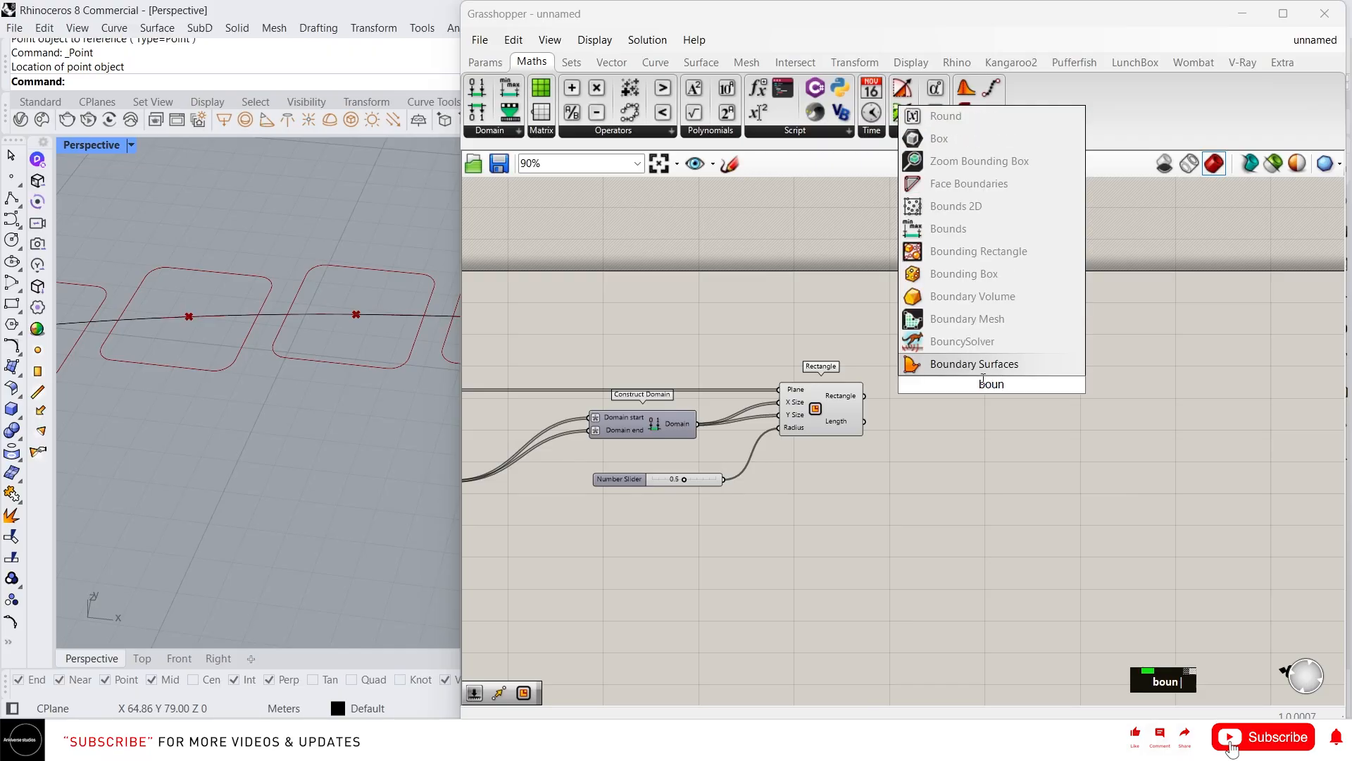
key("Return")
left_click_drag(865, 395, 1078, 395)
right_click_drag(1202, 452, 1027, 450)
Add an Extrude component and feed the surfaces into its Base input
double_click(1056, 446)
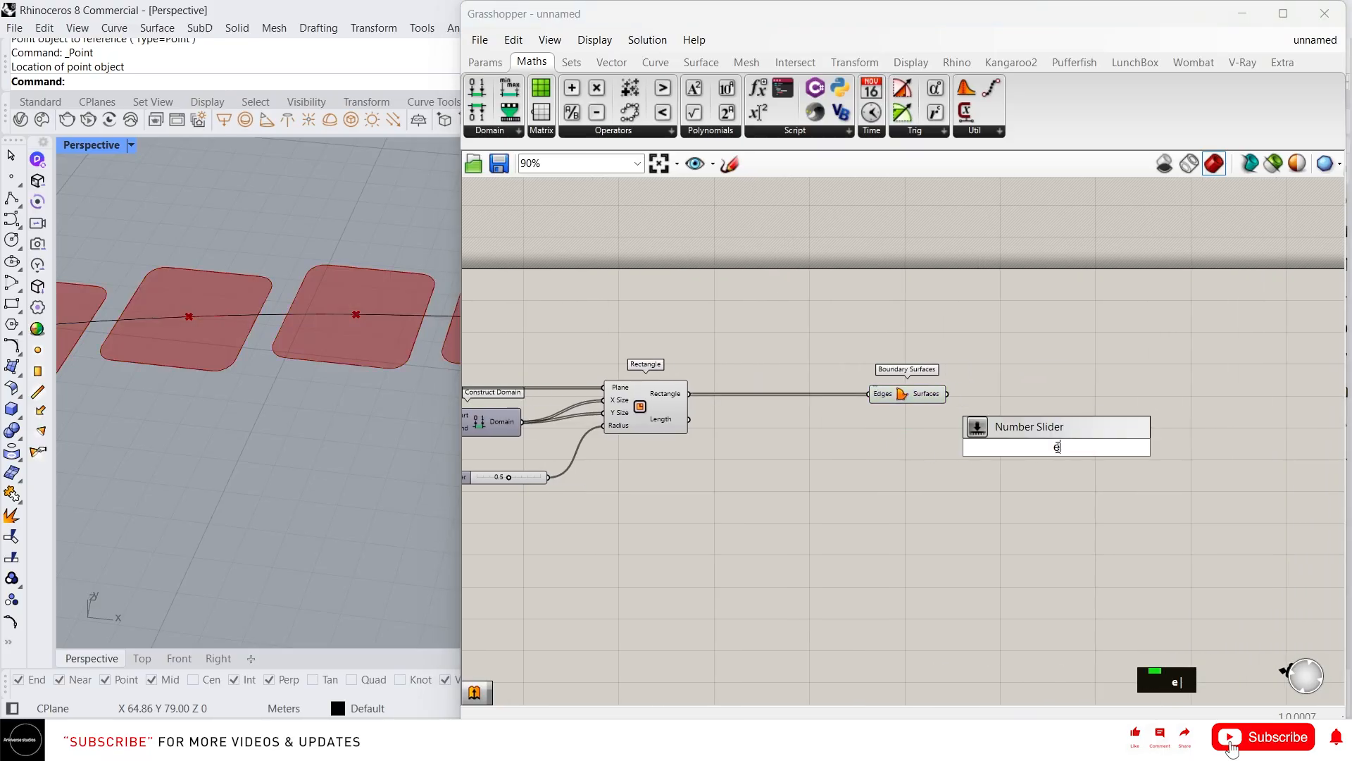
type("extr")
left_click(1033, 442)
left_click_drag(1026, 438, 1084, 394)
left_click_drag(948, 393, 1121, 402)
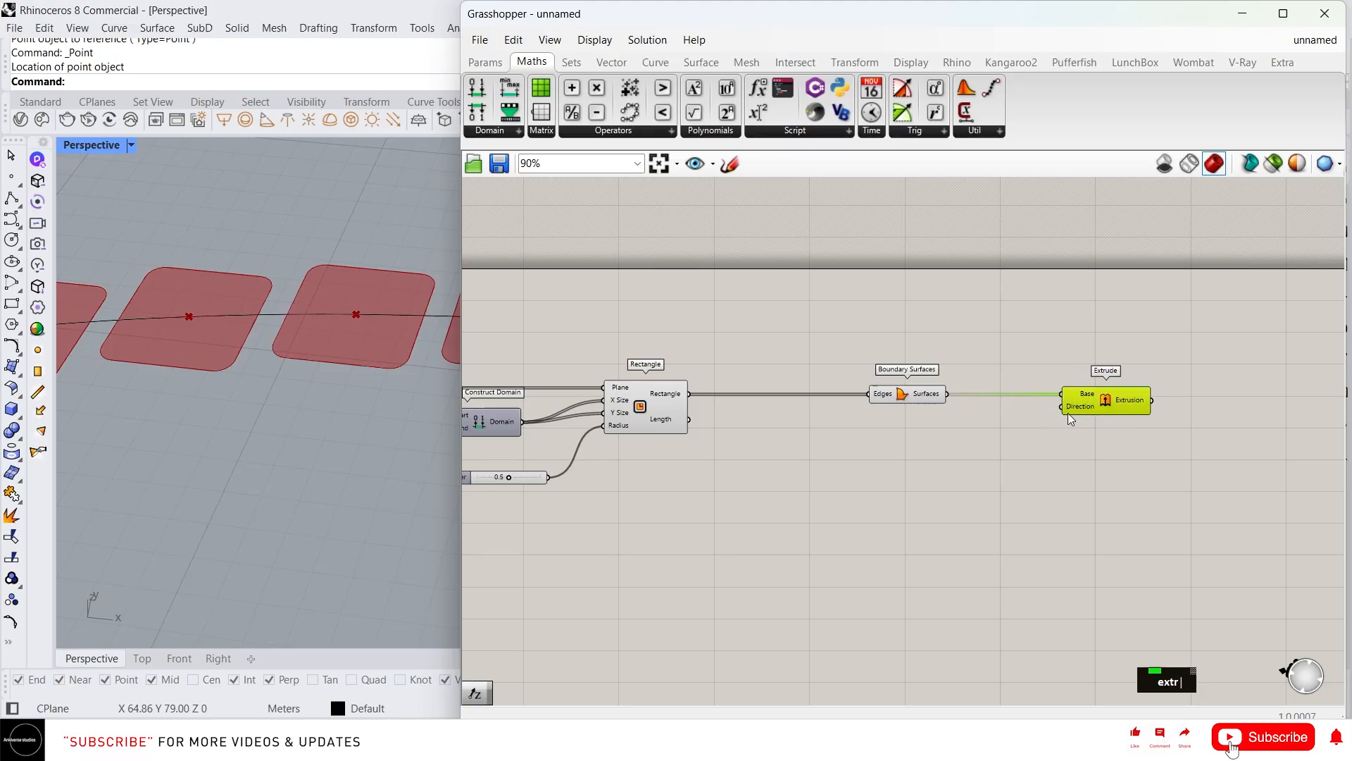
Add a Unit Z vector and wire it into Extrude's Direction to extrude upward
double_click(940, 455)
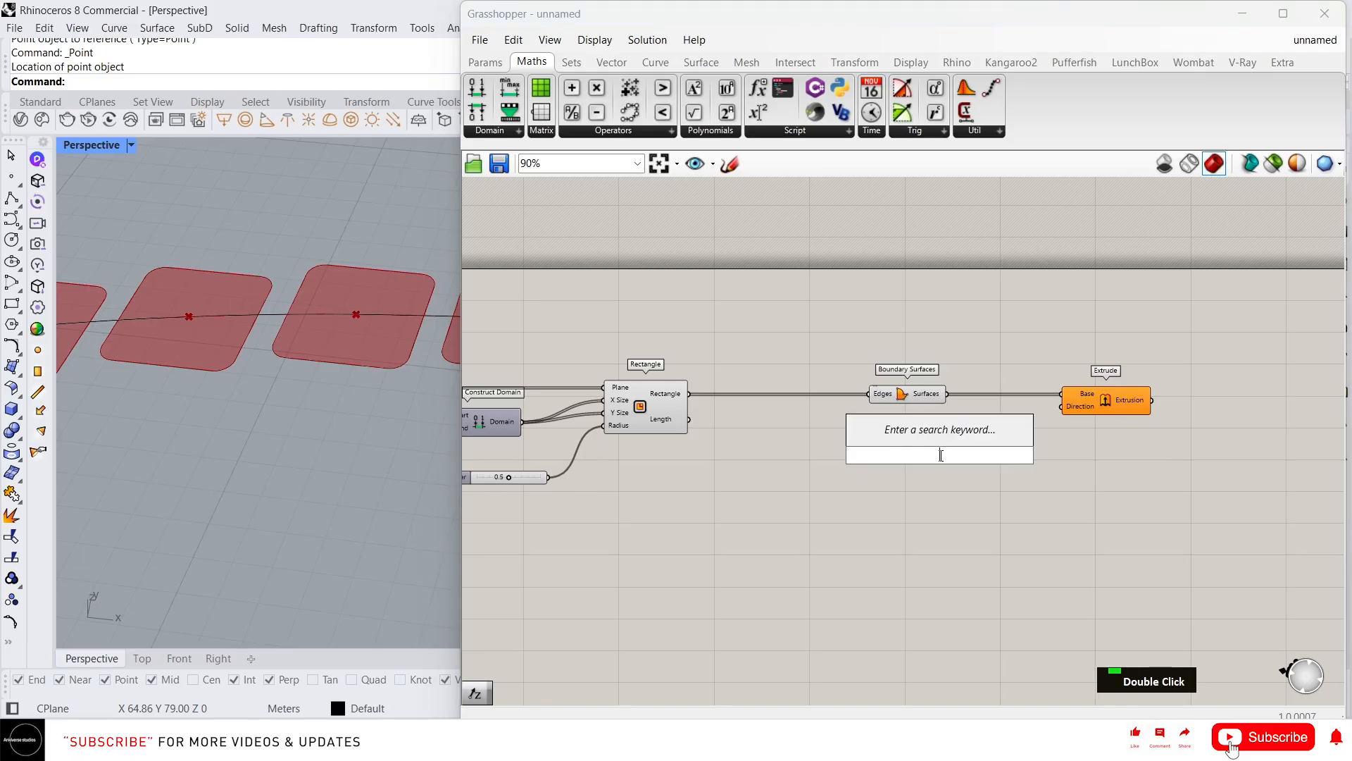
type("unit z")
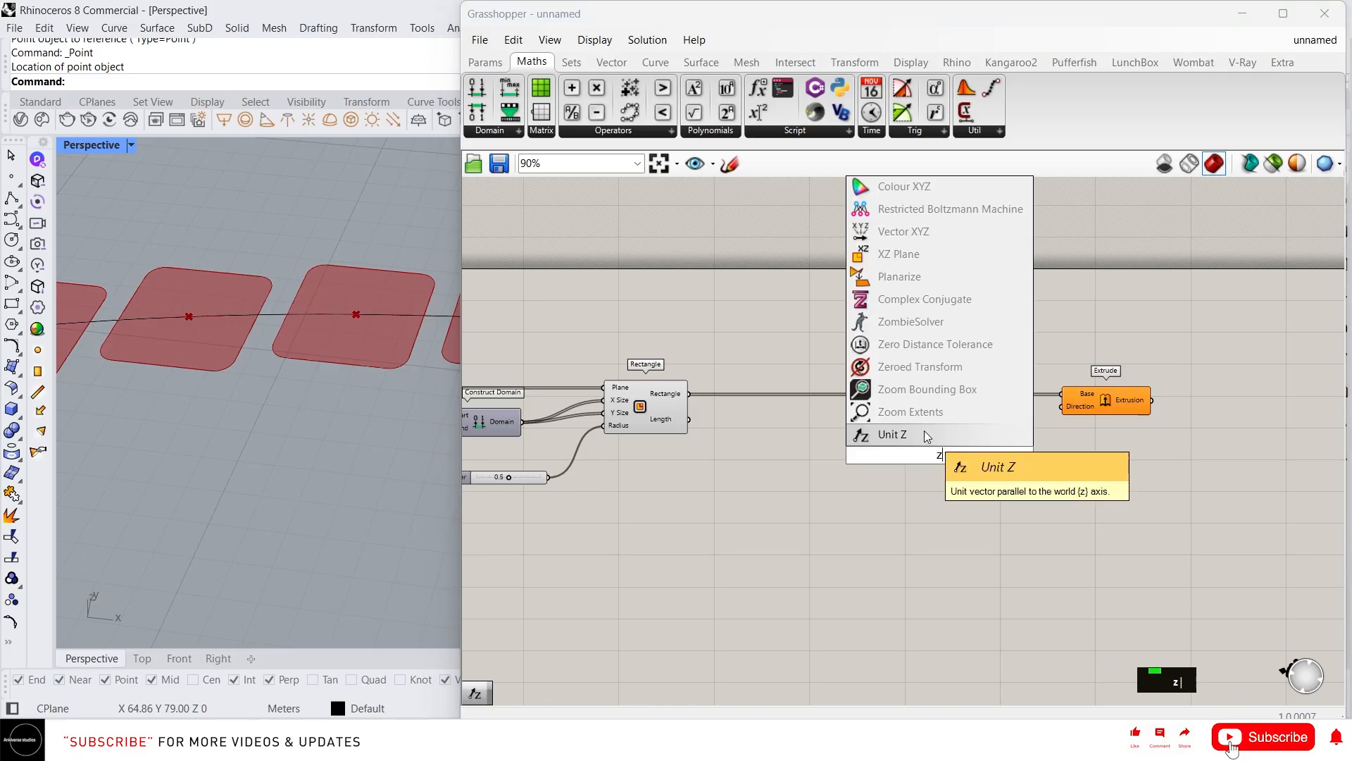
left_click(925, 431)
left_click_drag(985, 455, 1062, 406)
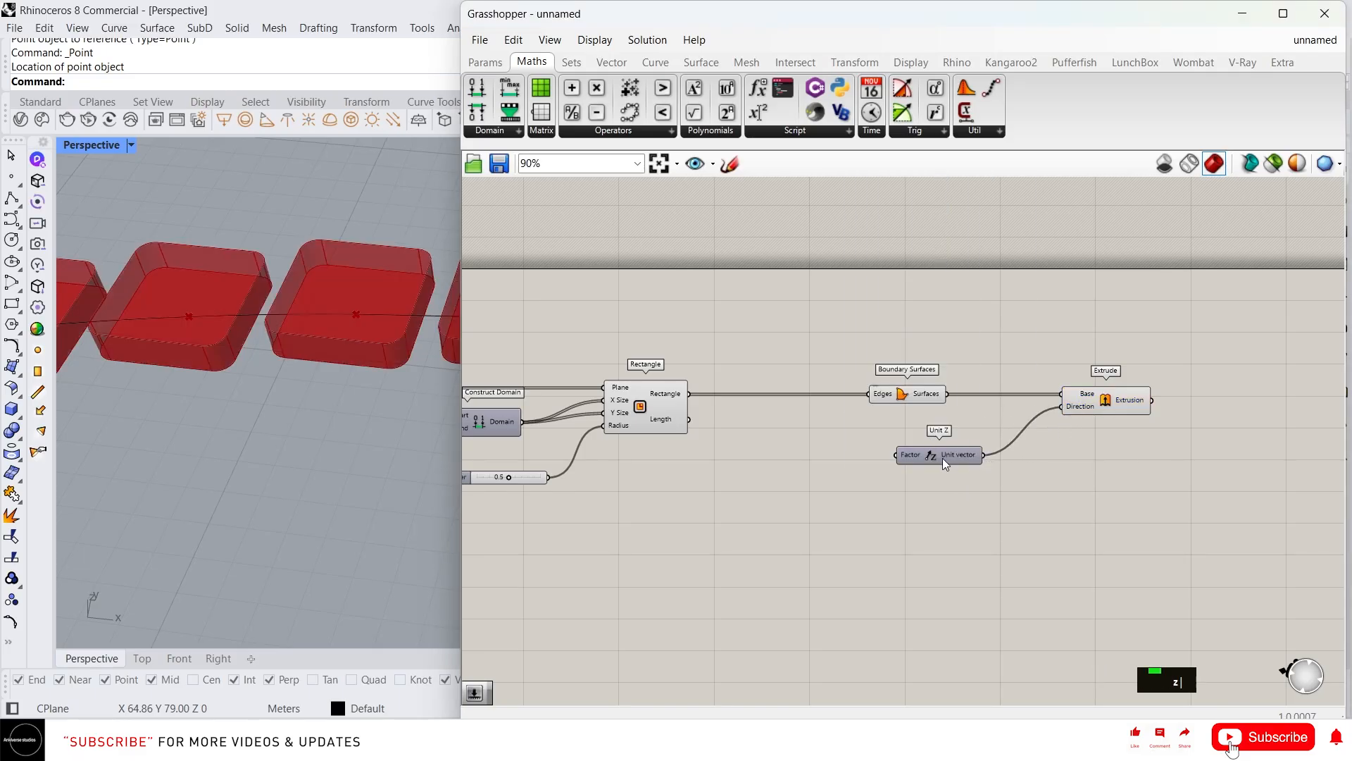
scroll(265, 392, "down", 6)
scroll(239, 386, "up", 4)
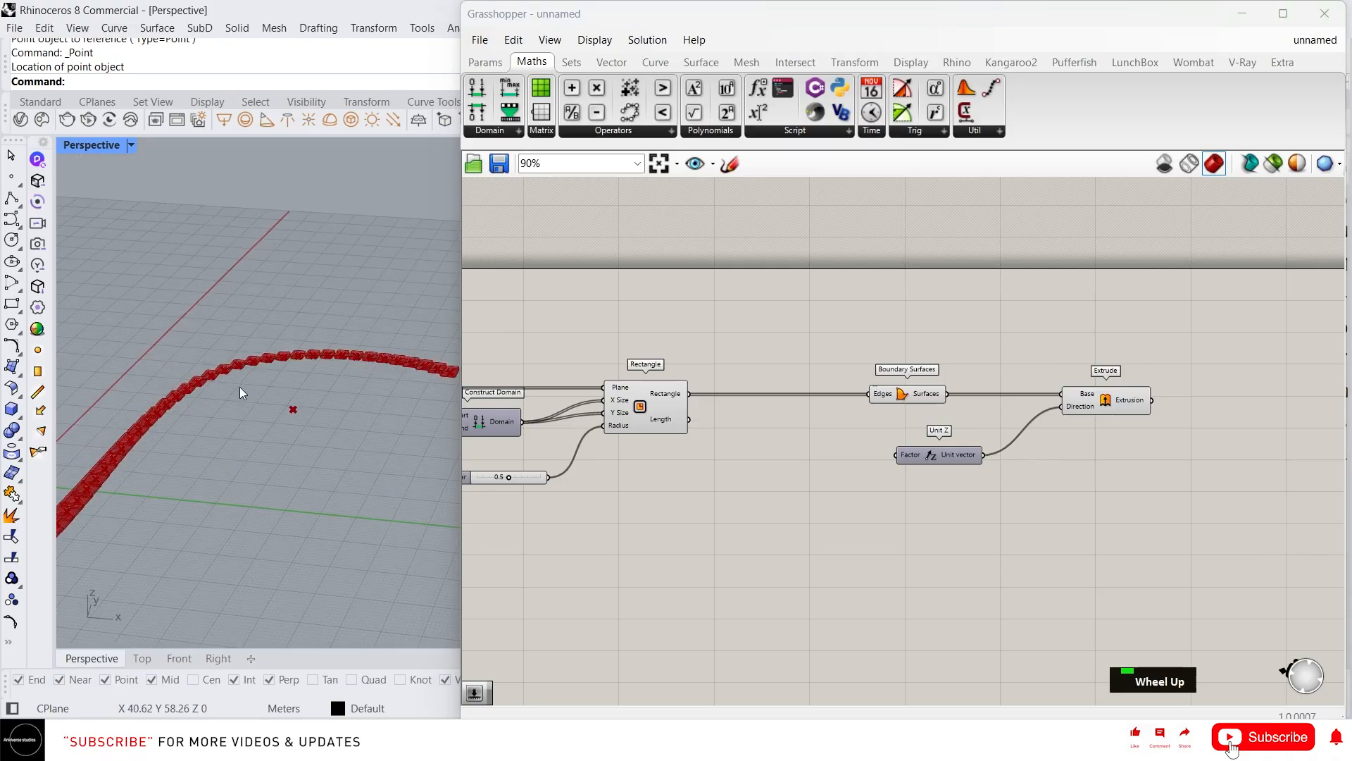
scroll(313, 410, "up", 2)
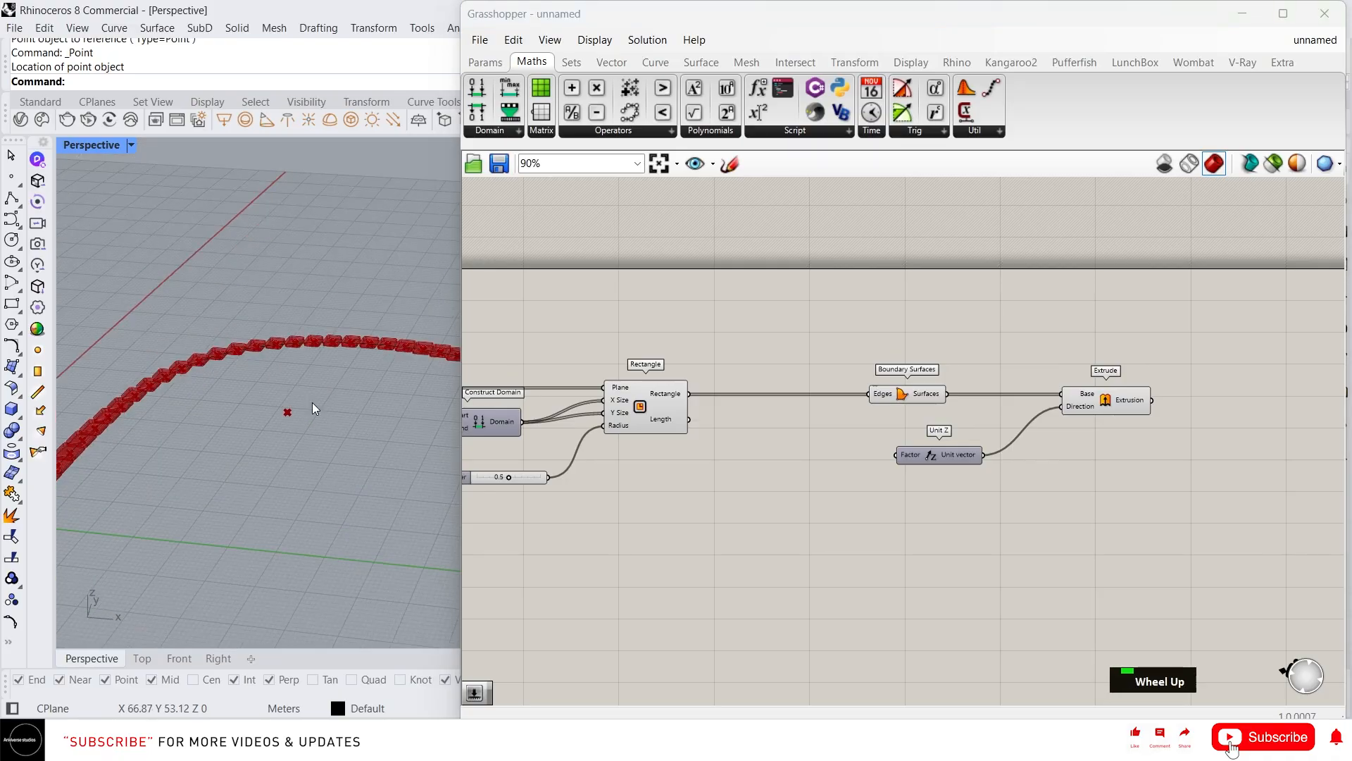
left_click(288, 412)
right_click_drag(892, 465, 915, 434)
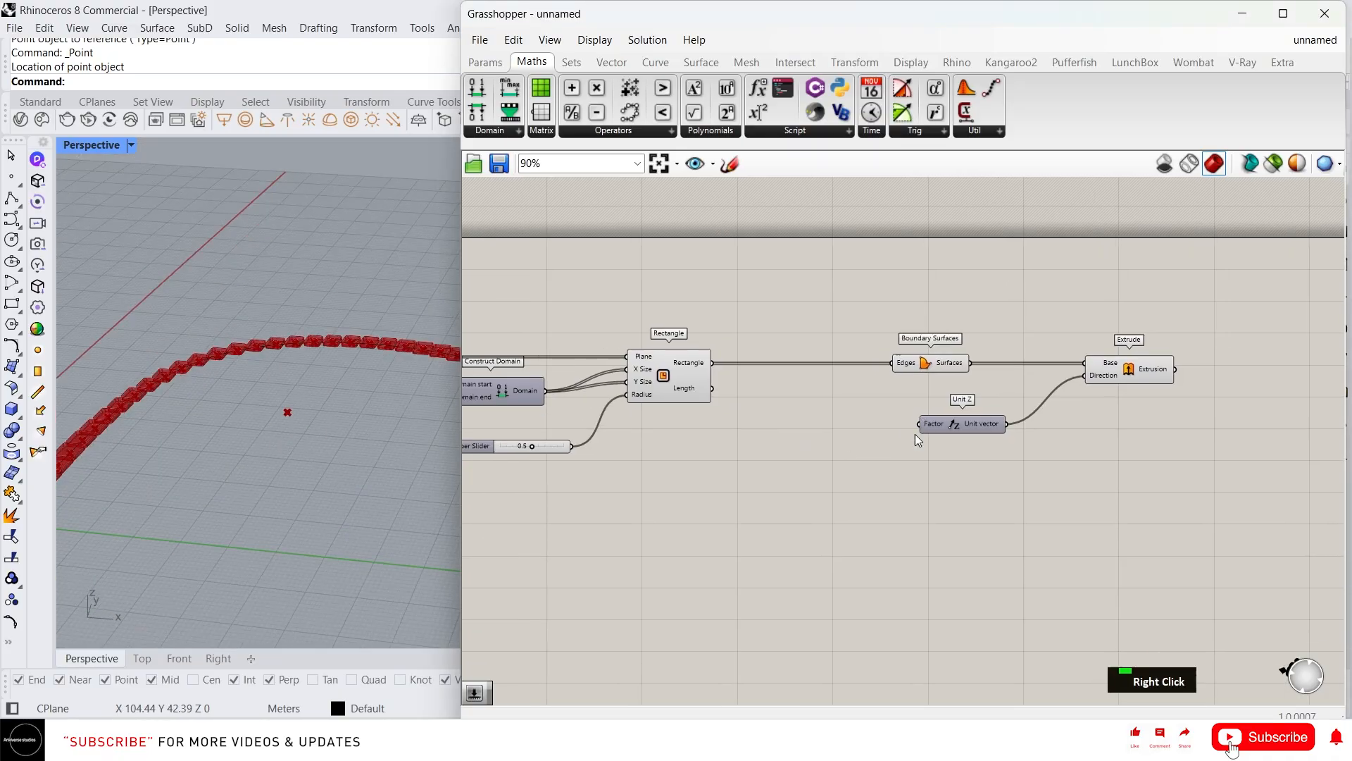
Add a second Remap Numbers whose Mapped output drives Unit Z's Factor
double_click(805, 475)
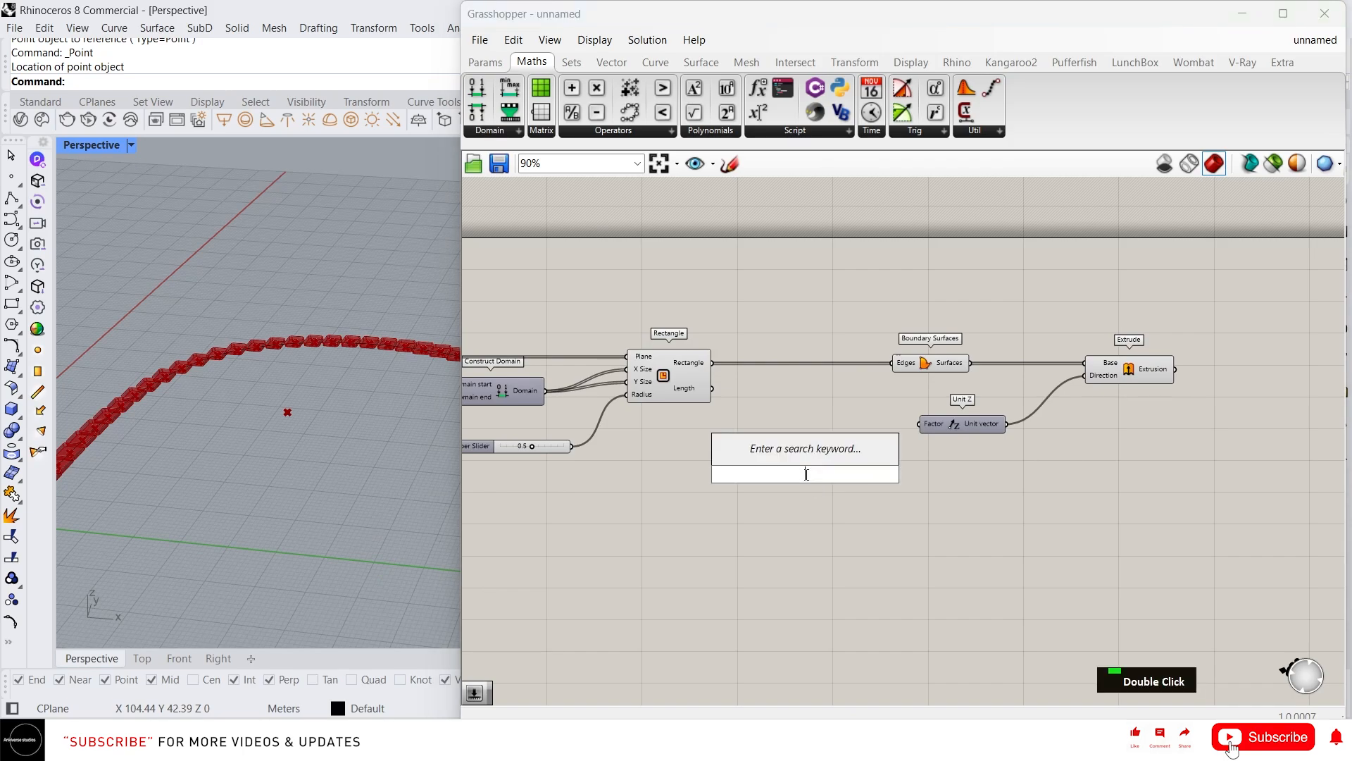
type("remap")
key("Return")
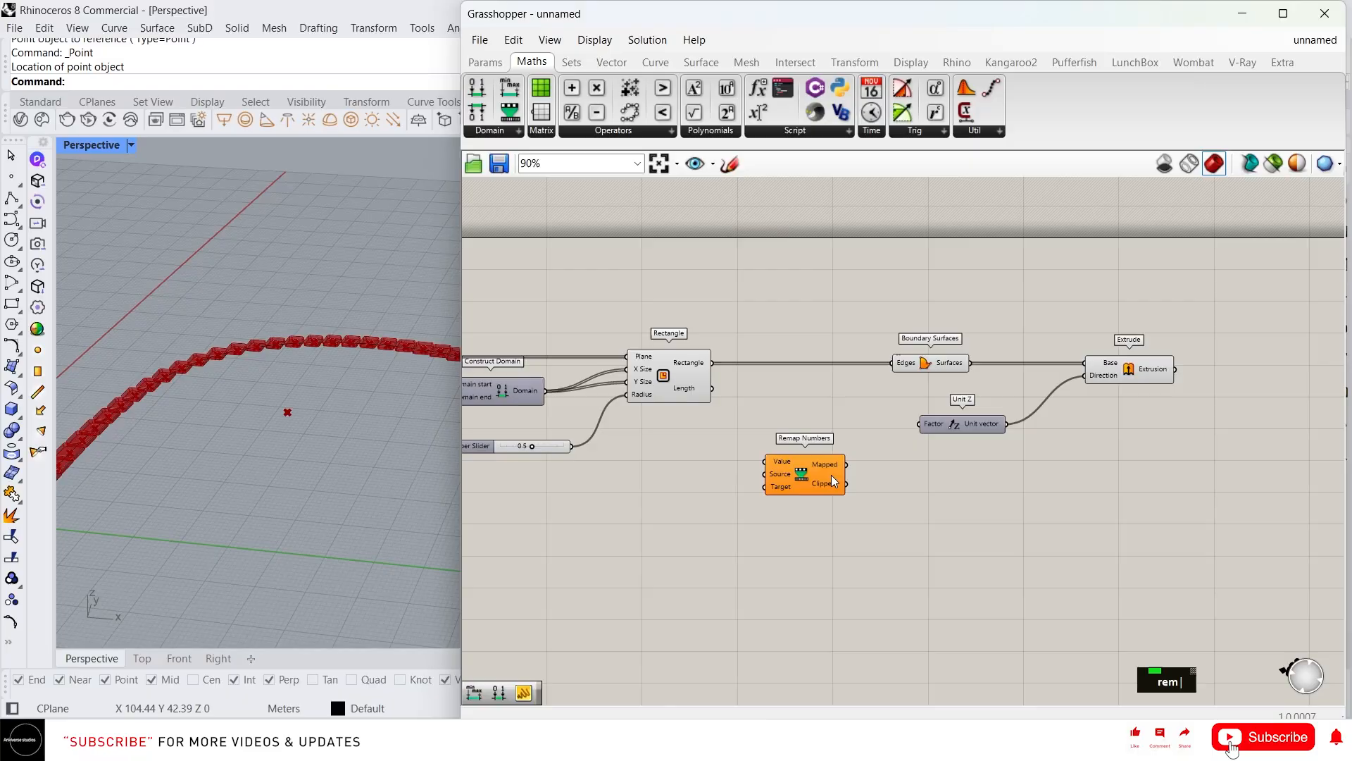
scroll(831, 475, "up", 3)
scroll(843, 468, "up", 1)
left_click_drag(849, 461, 967, 396)
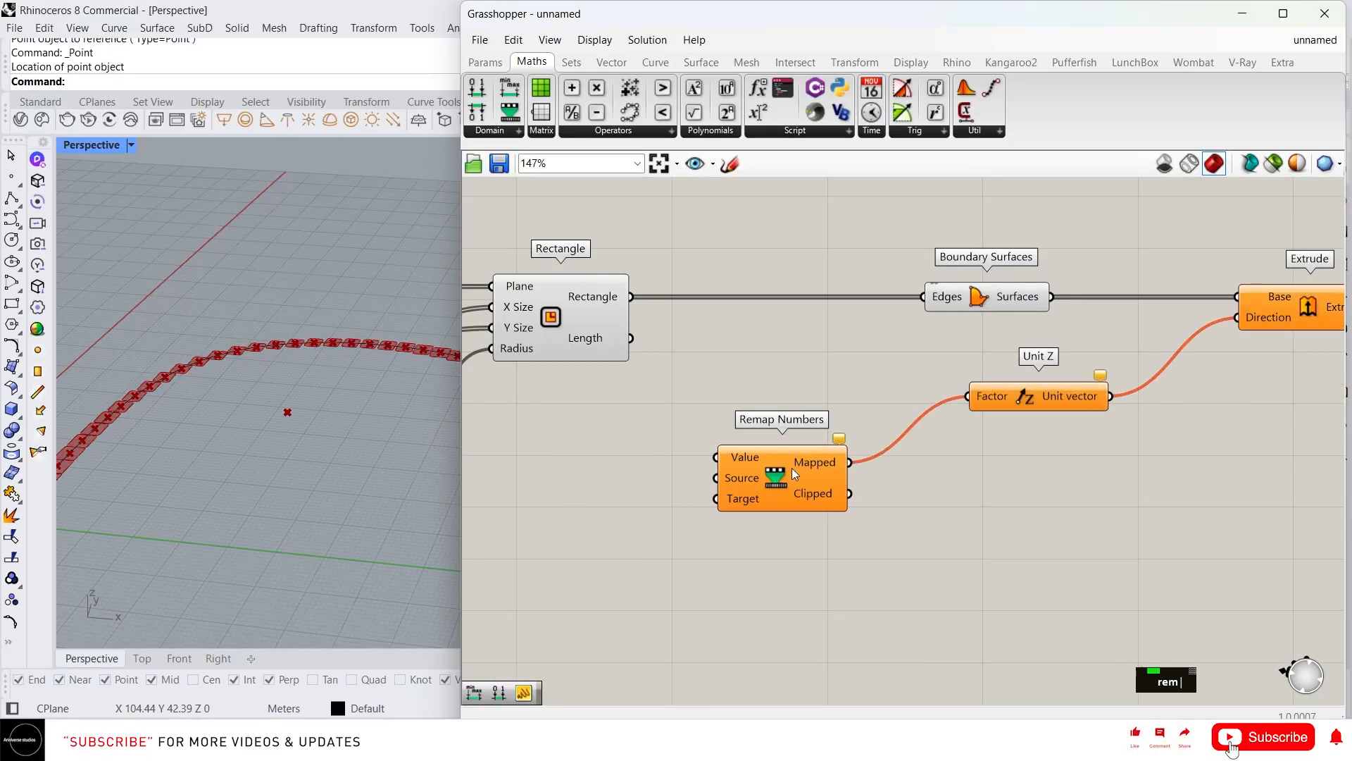
left_click_drag(777, 482, 862, 478)
Feed the Distance values into the new Remap's Value input
right_click_drag(772, 478, 1015, 473)
scroll(1016, 466, "down", 3)
right_click_drag(867, 474, 972, 481)
mouse_move(555, 433)
left_mouse_down()
mouse_move(681, 398)
mouse_move(1206, 461)
left_mouse_up()
scroll(287, 402, "down", 6)
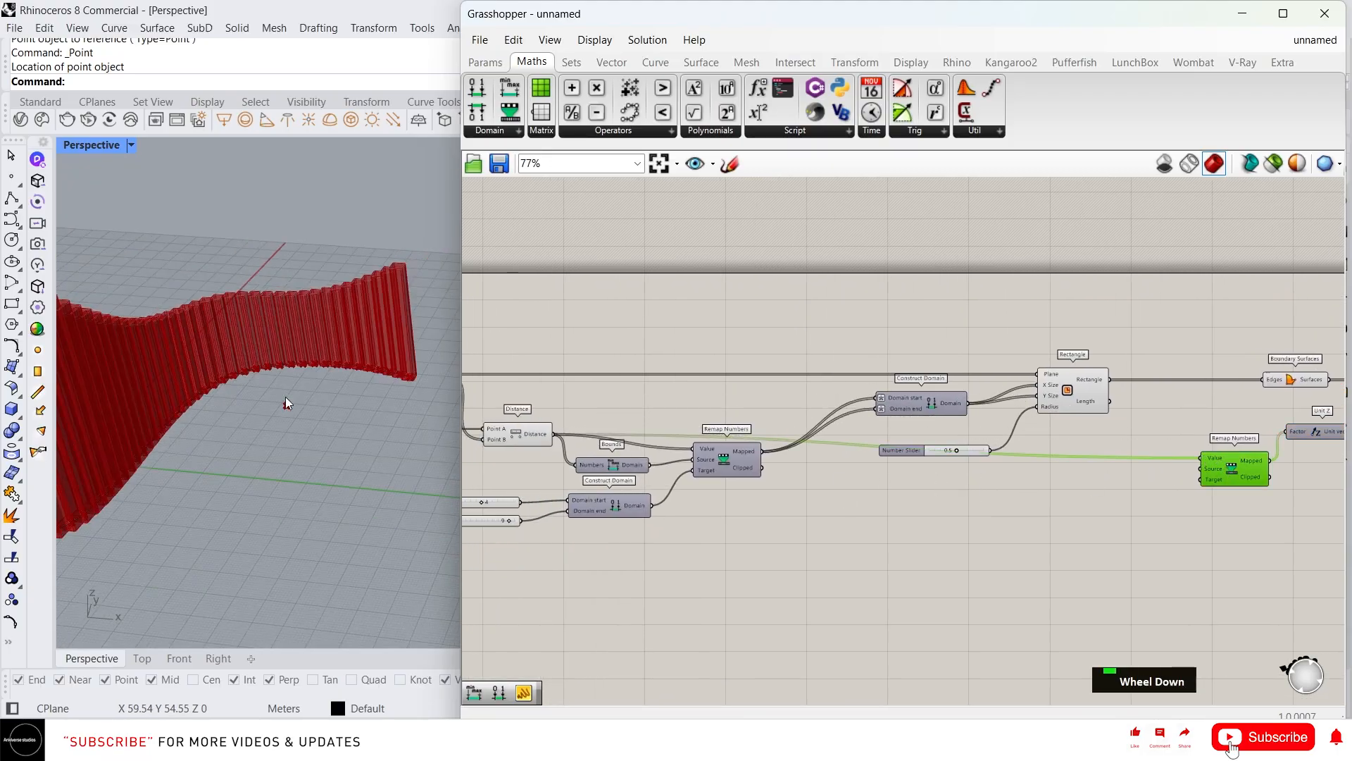
right_click_drag(286, 401, 226, 335)
scroll(227, 334, "up", 2)
scroll(1117, 479, "up", 3)
Feed the existing Bounds domain into the new Remap's Source input
right_click_drag(1117, 479, 1009, 465)
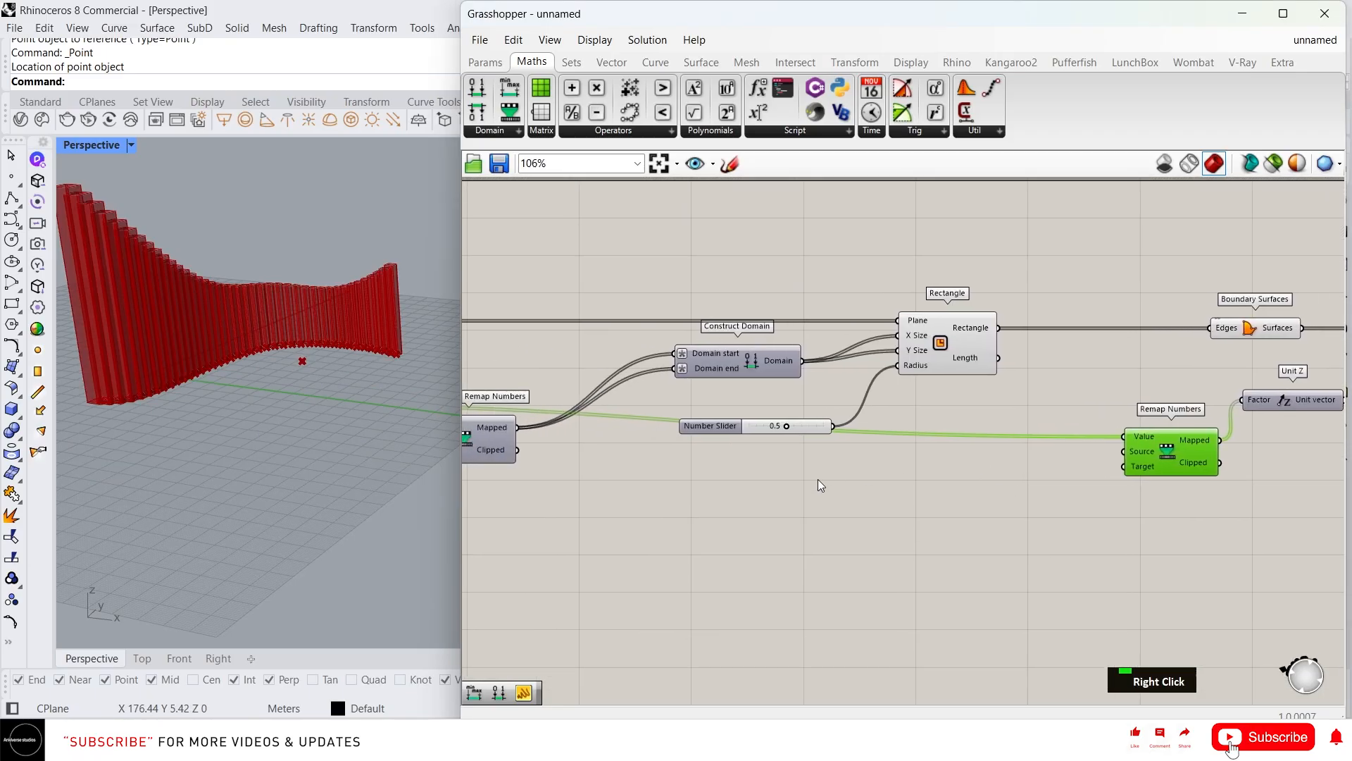
right_click_drag(818, 483, 1011, 483)
right_click_drag(894, 483, 1047, 467)
scroll(619, 445, "down", 3)
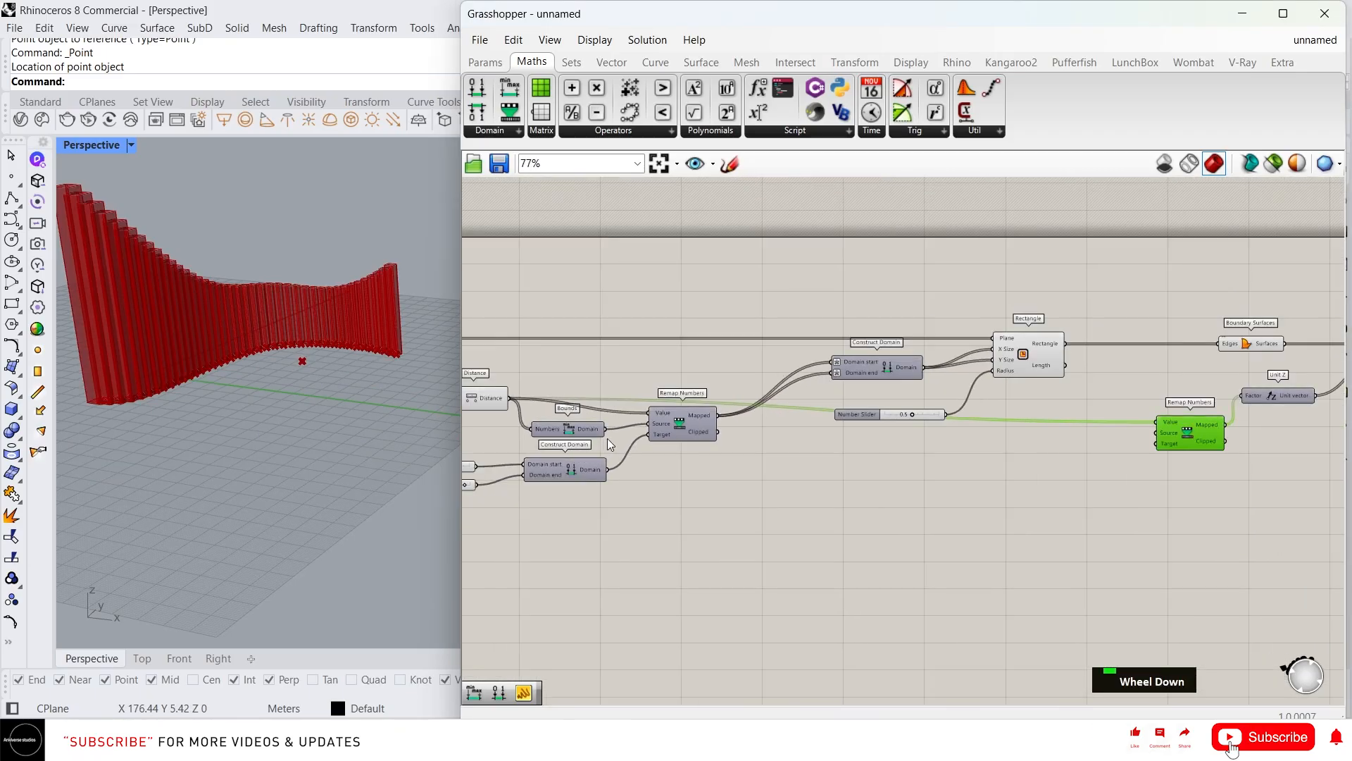
left_click_drag(606, 429, 1157, 432)
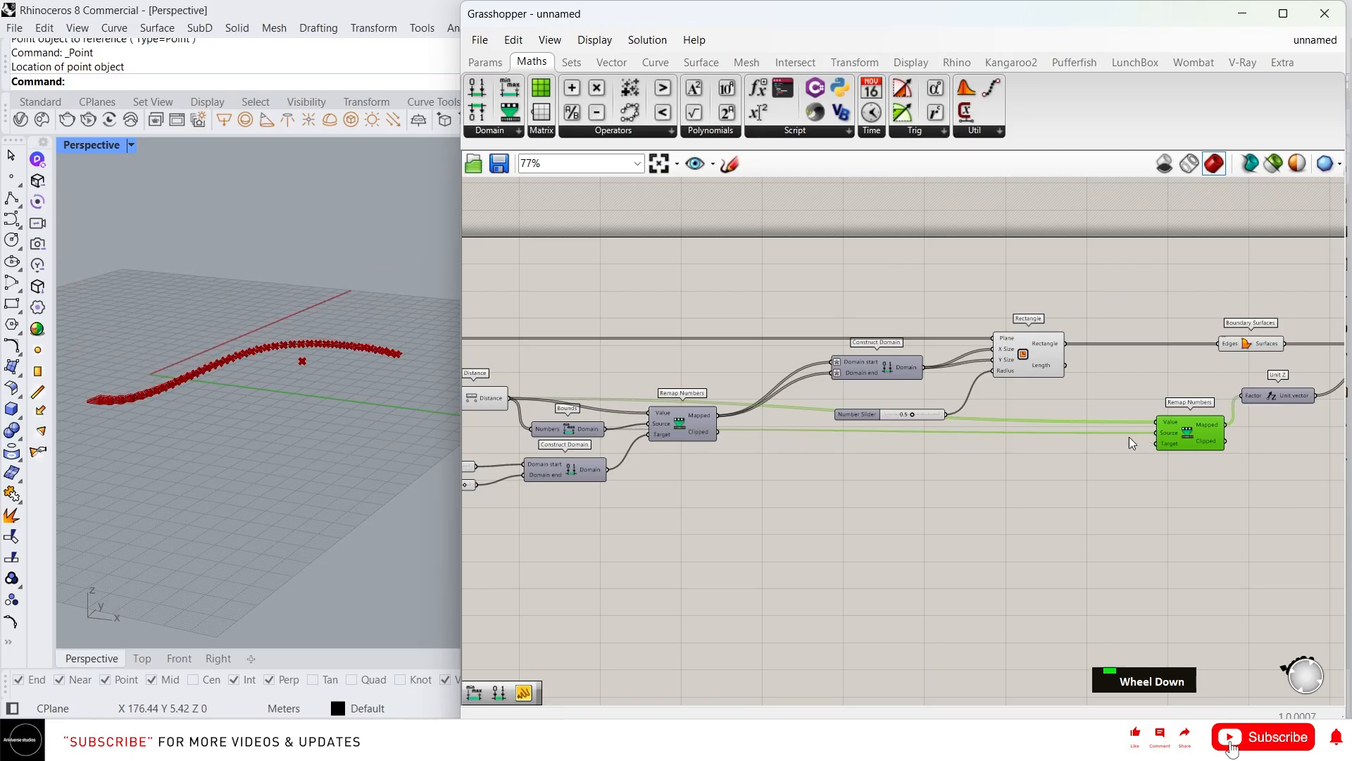
scroll(399, 344, "up", 3)
scroll(359, 317, "up", 3)
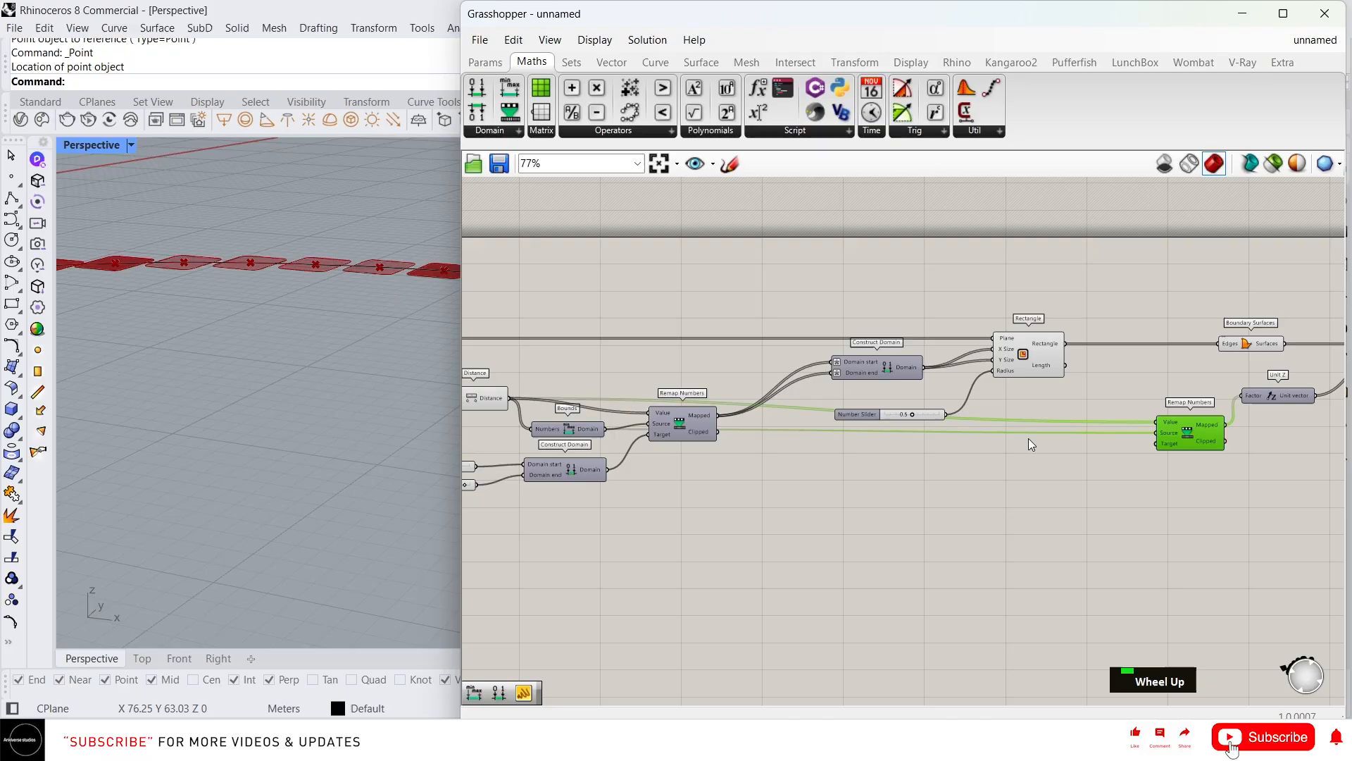
Undo the old Source wire, add a Bounds of the distances as Source, and add a Construct Domain as Target
key("ctrl+z")
double_click(986, 458)
type("b")
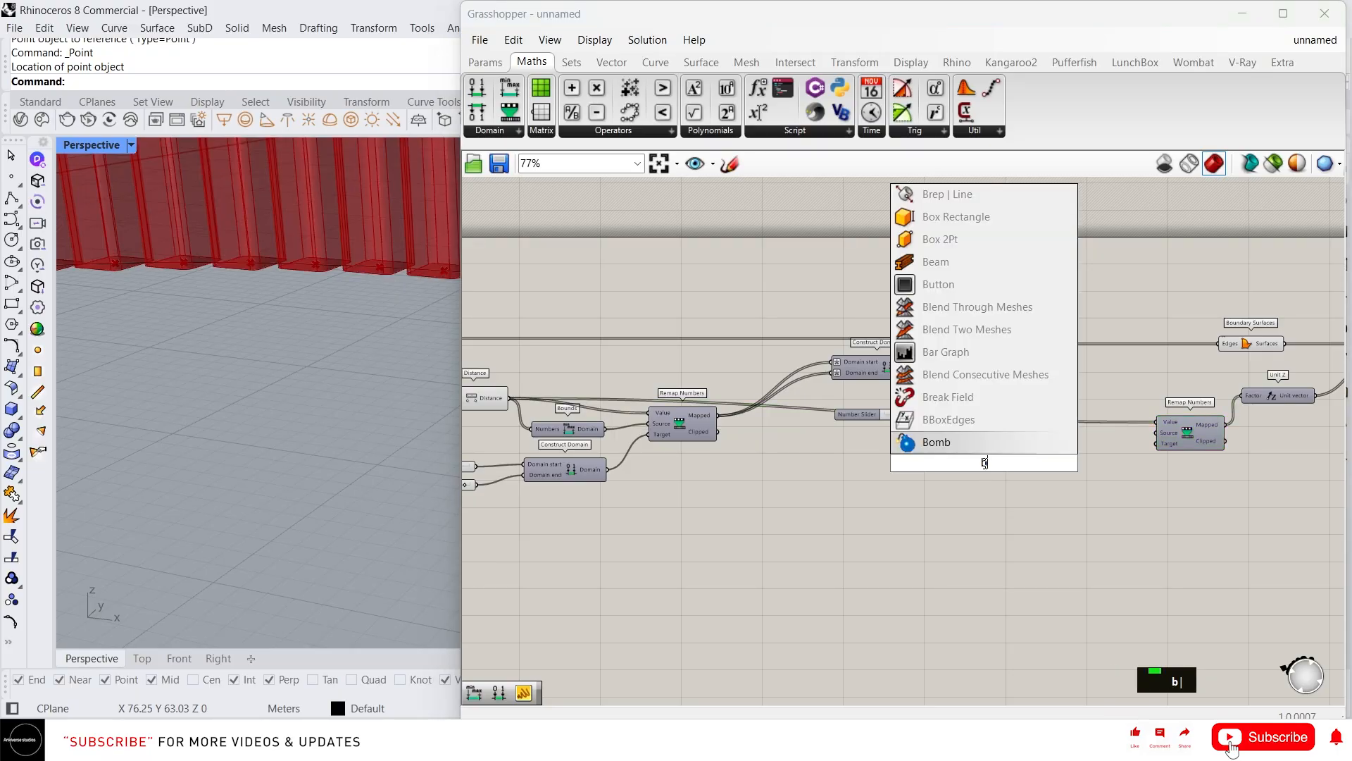
type("ou")
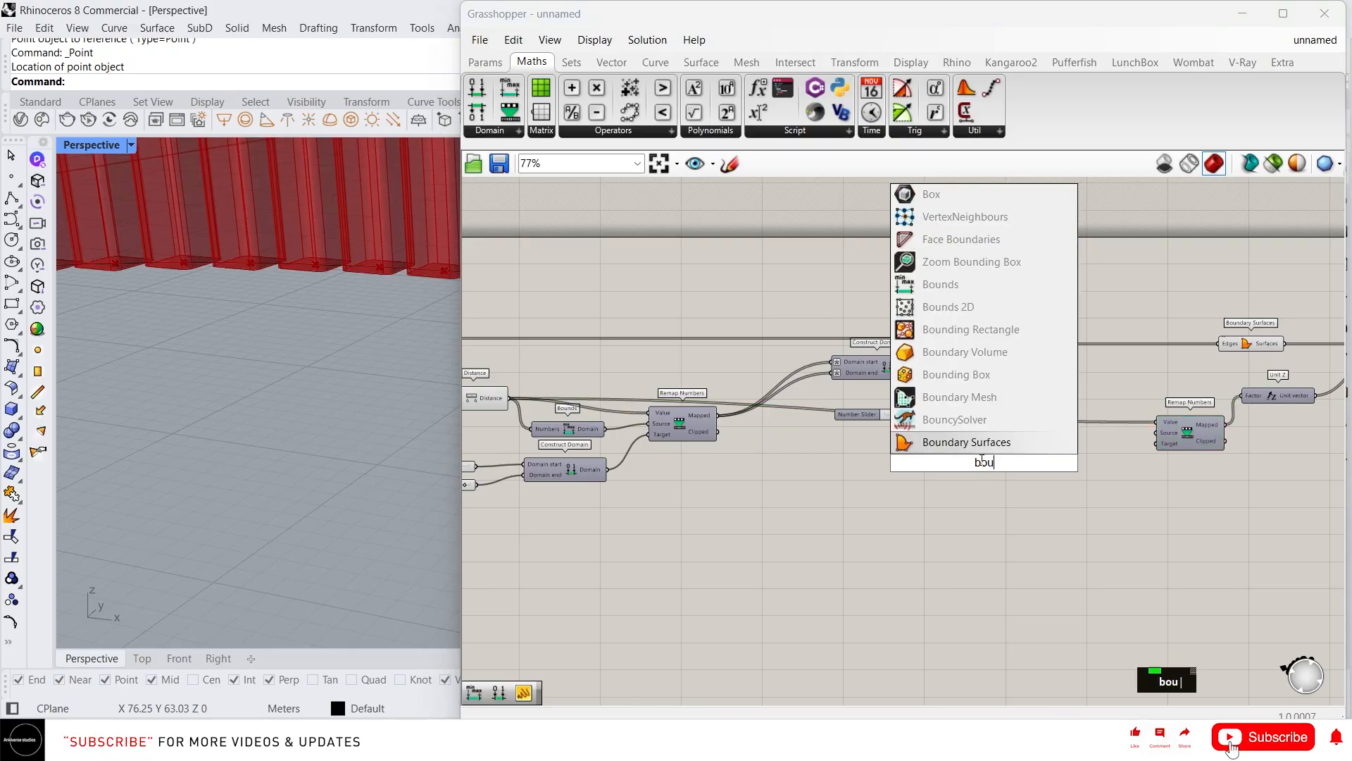
left_click(966, 285)
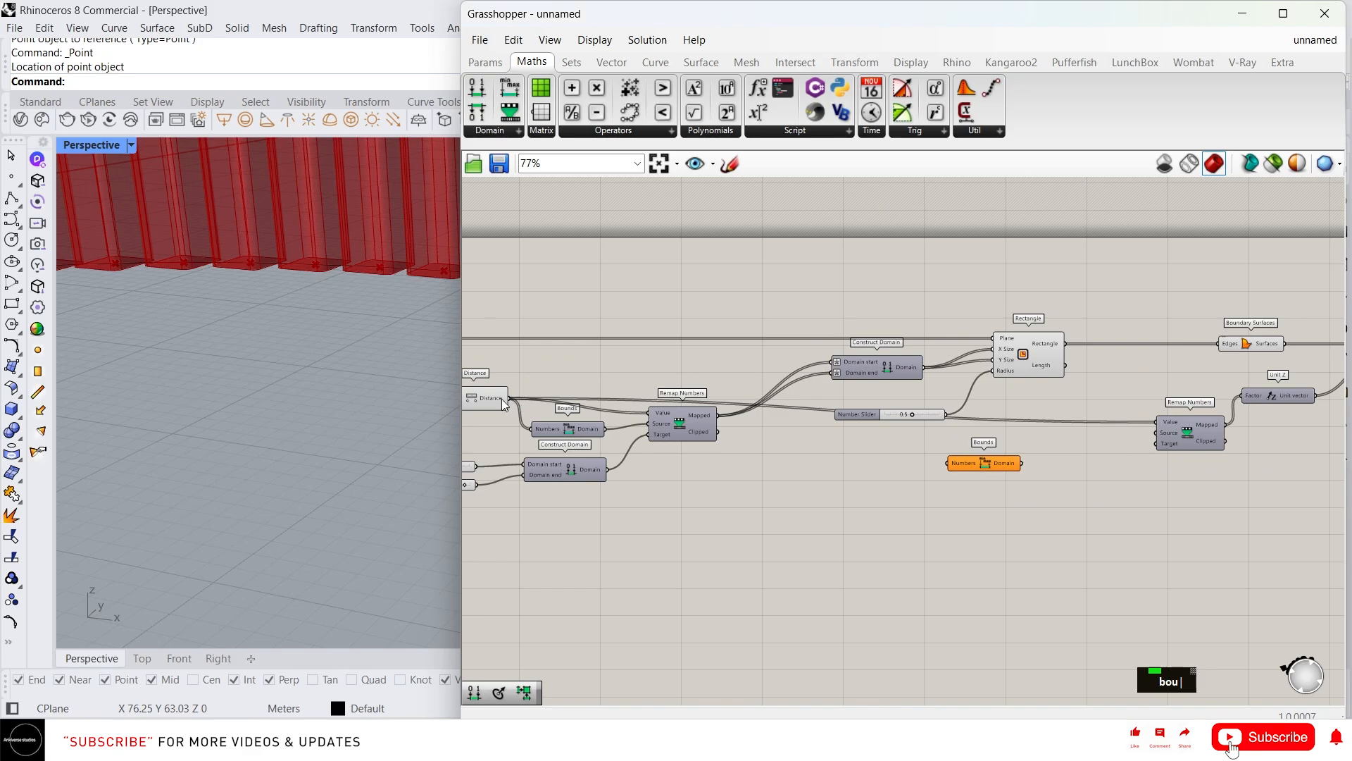
left_click_drag(508, 398, 1160, 434)
left_click_drag(987, 466, 1054, 450)
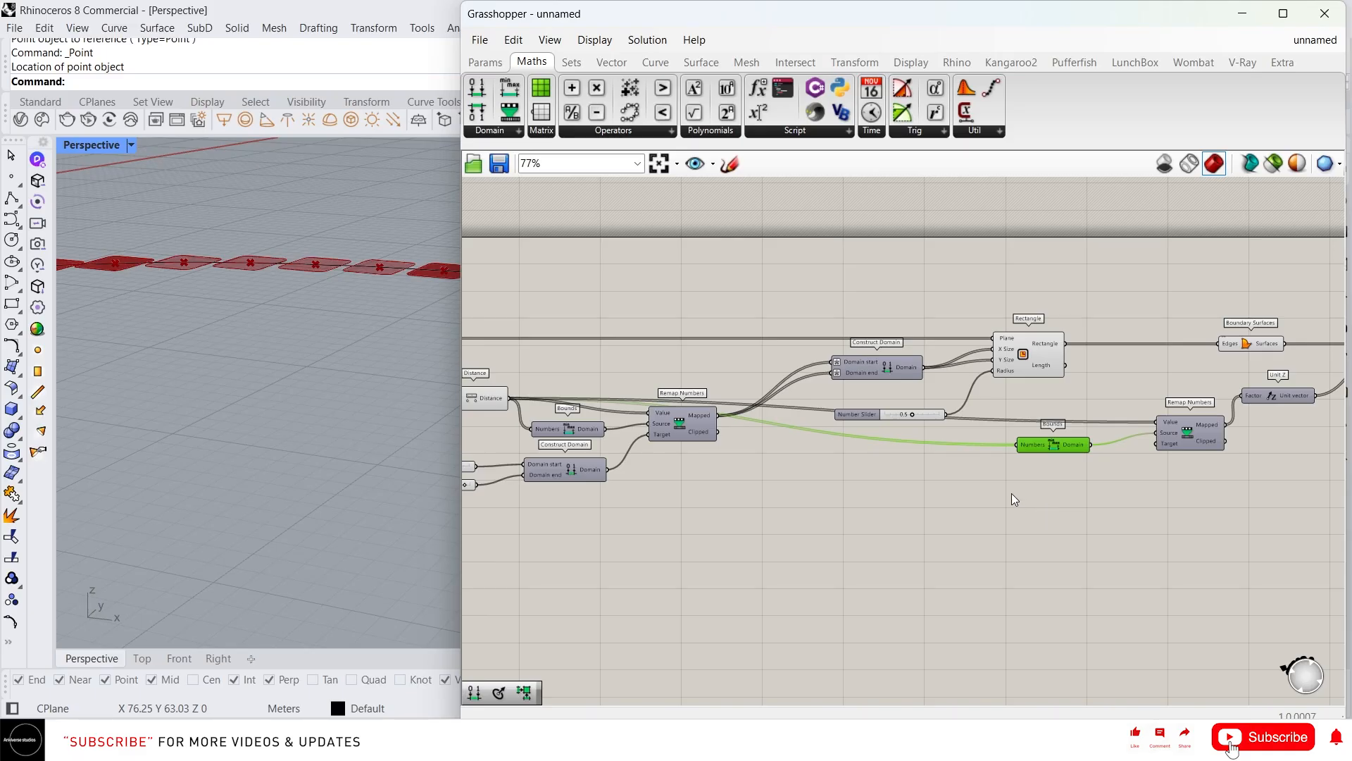
left_click_drag(477, 87, 1079, 496)
Add a number slider set to 80 beside the new Construct Domain
scroll(958, 499, "up", 2)
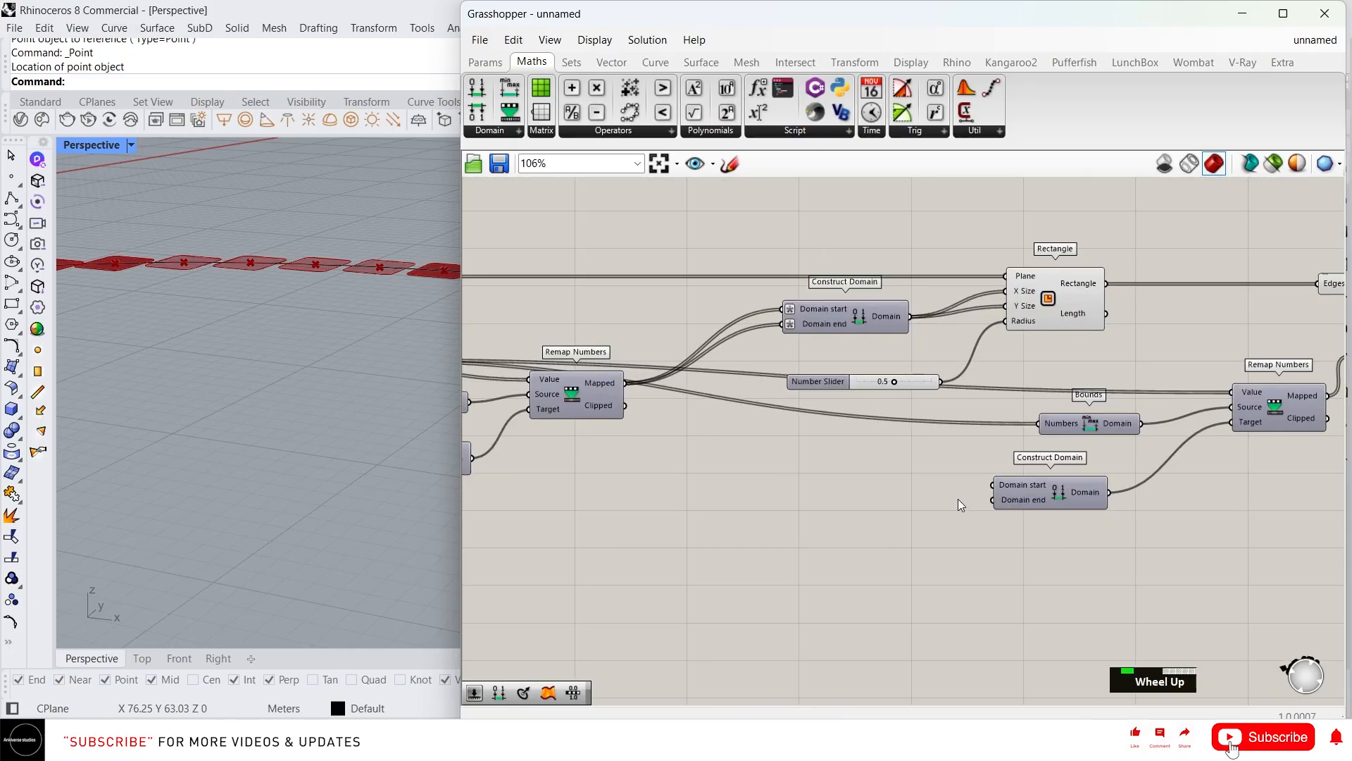
double_click(898, 481)
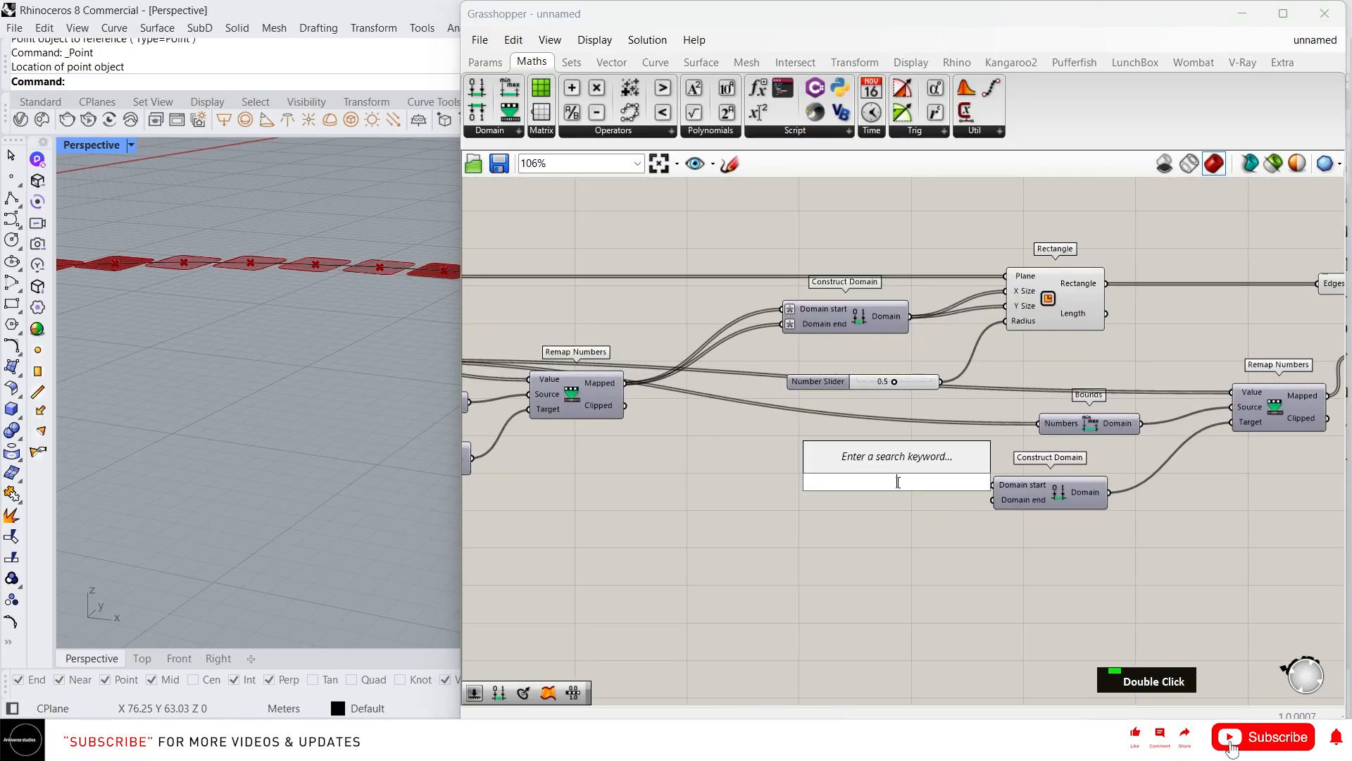
scroll(353, 420, "down", 3)
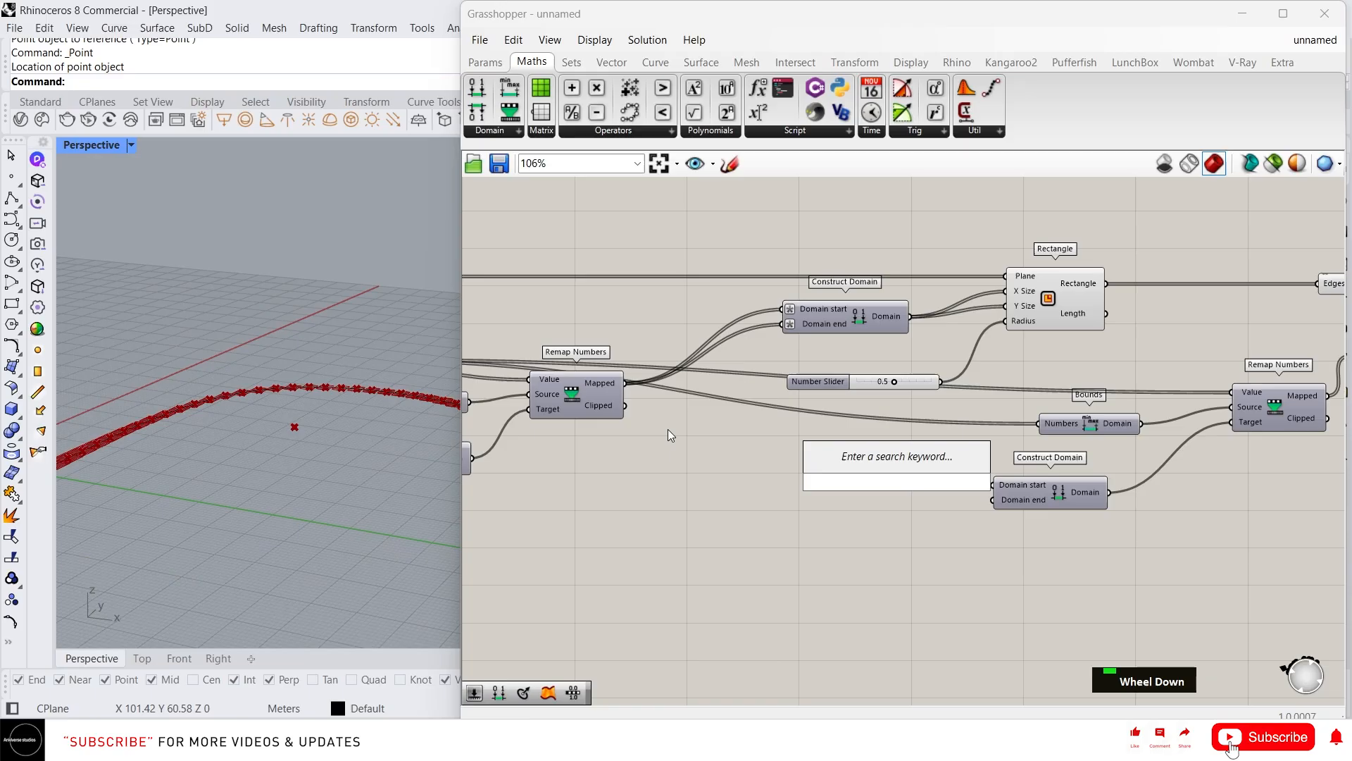
type("80")
key("Return")
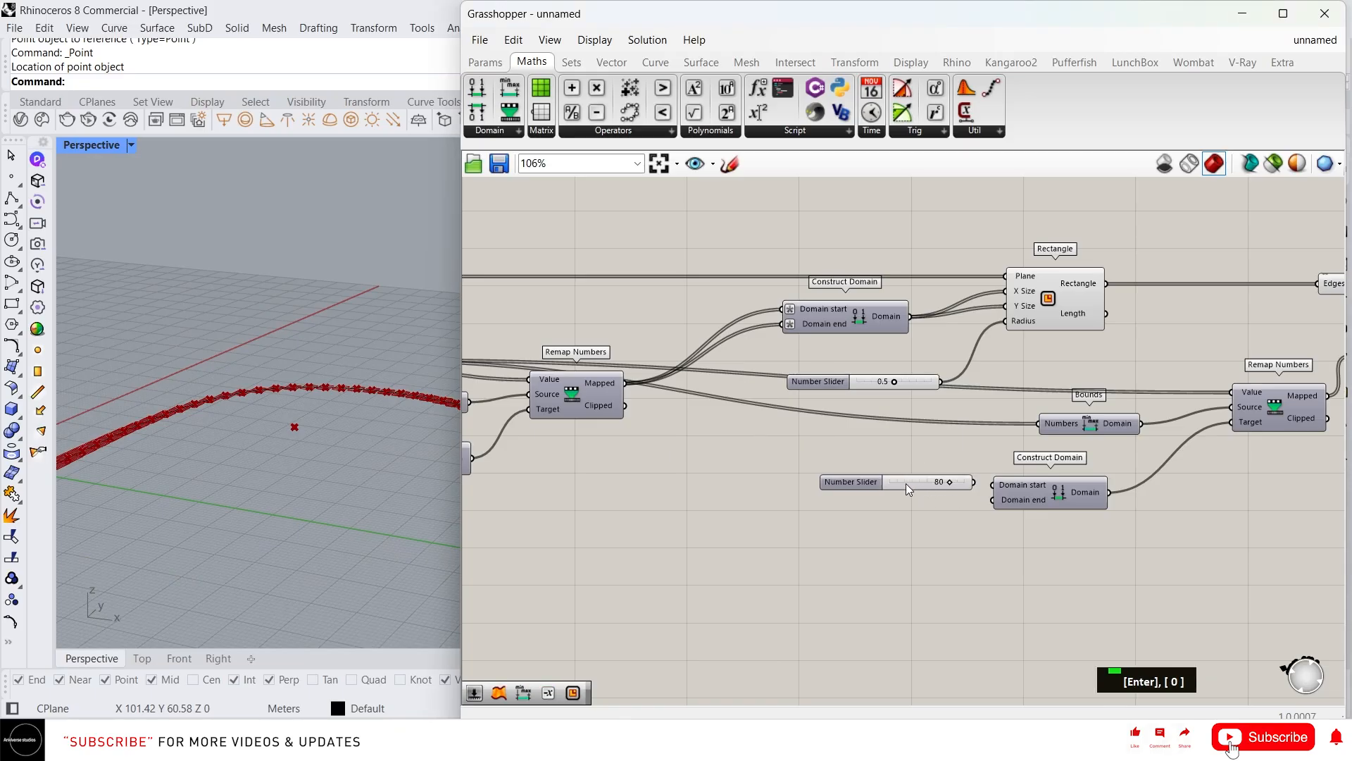
left_click_drag(900, 484, 992, 485)
scroll(238, 366, "down", 3)
right_click_drag(238, 366, 132, 446)
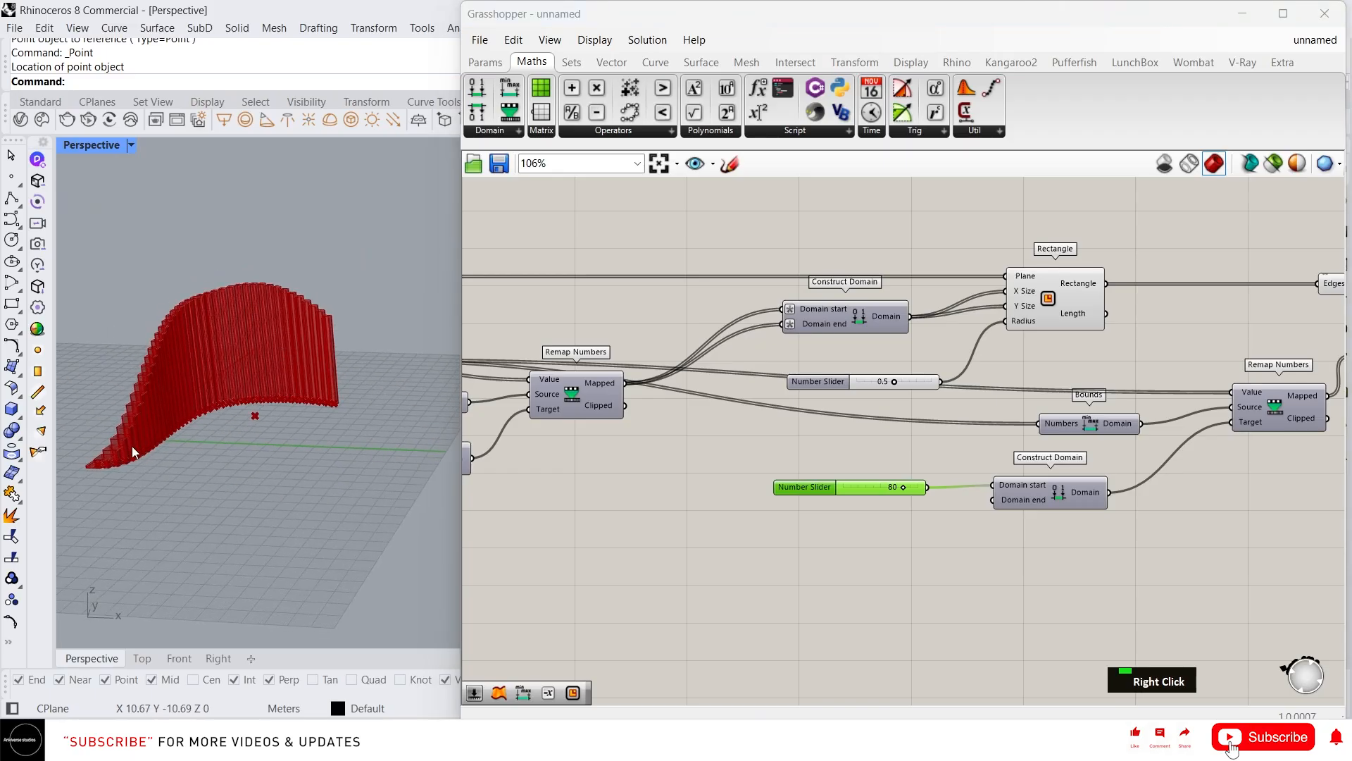
scroll(129, 450, "up", 2)
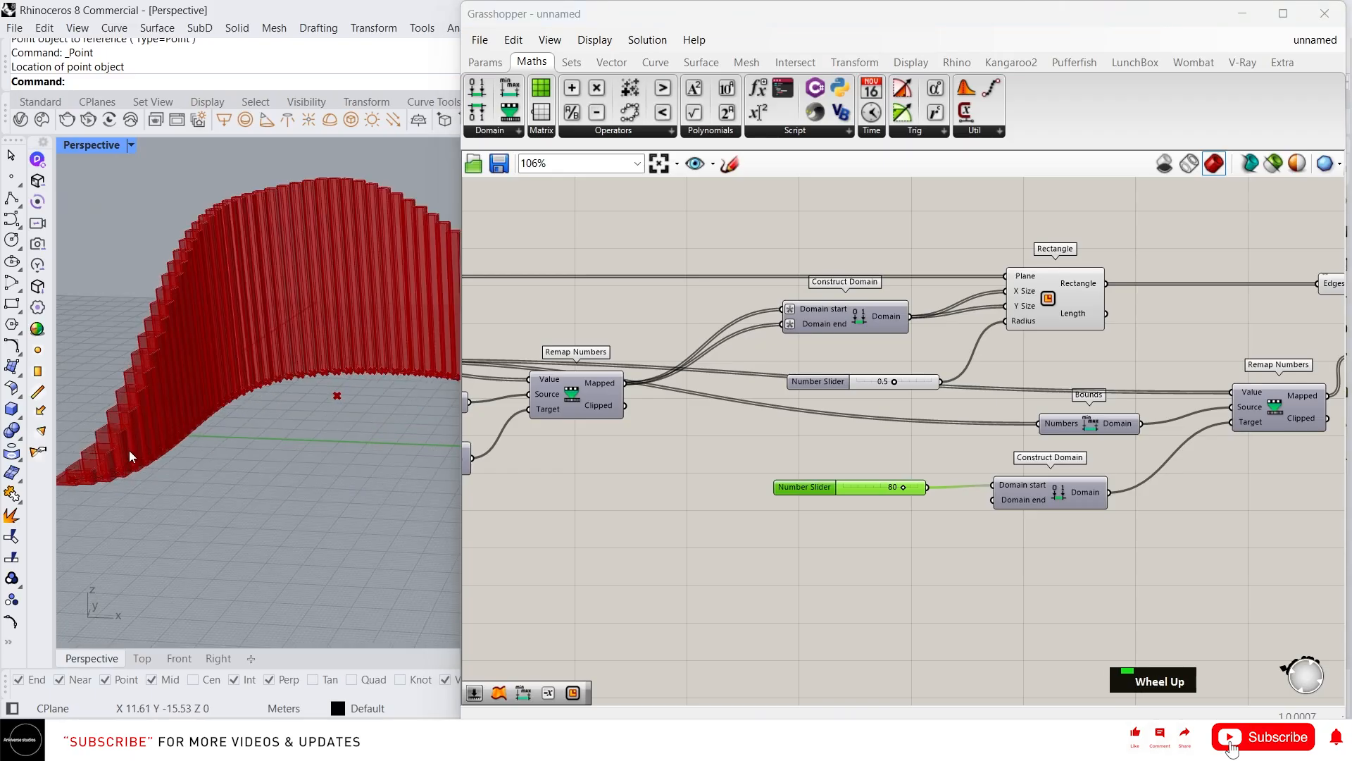
Wire a second slider into the domain end, set it to 9, and inspect the wave
double_click(869, 527)
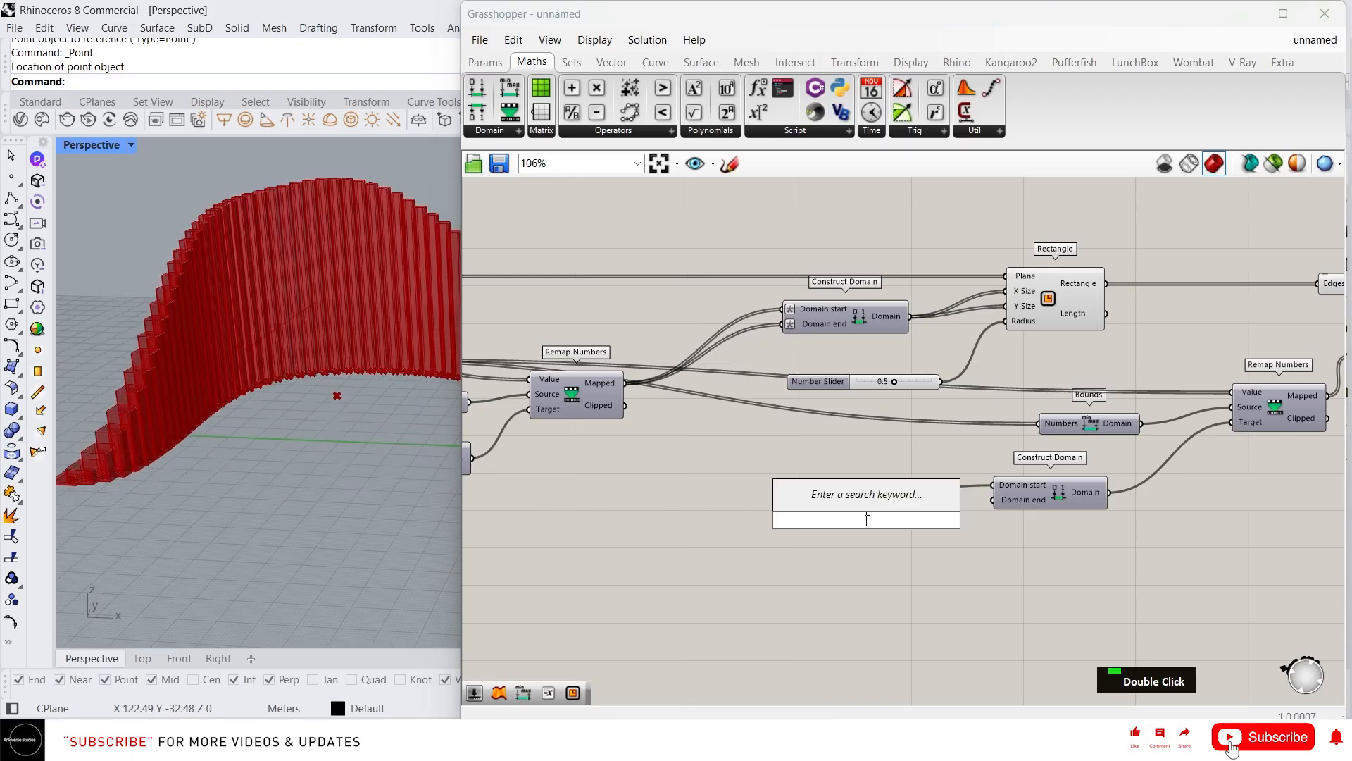
type("5")
key("Return")
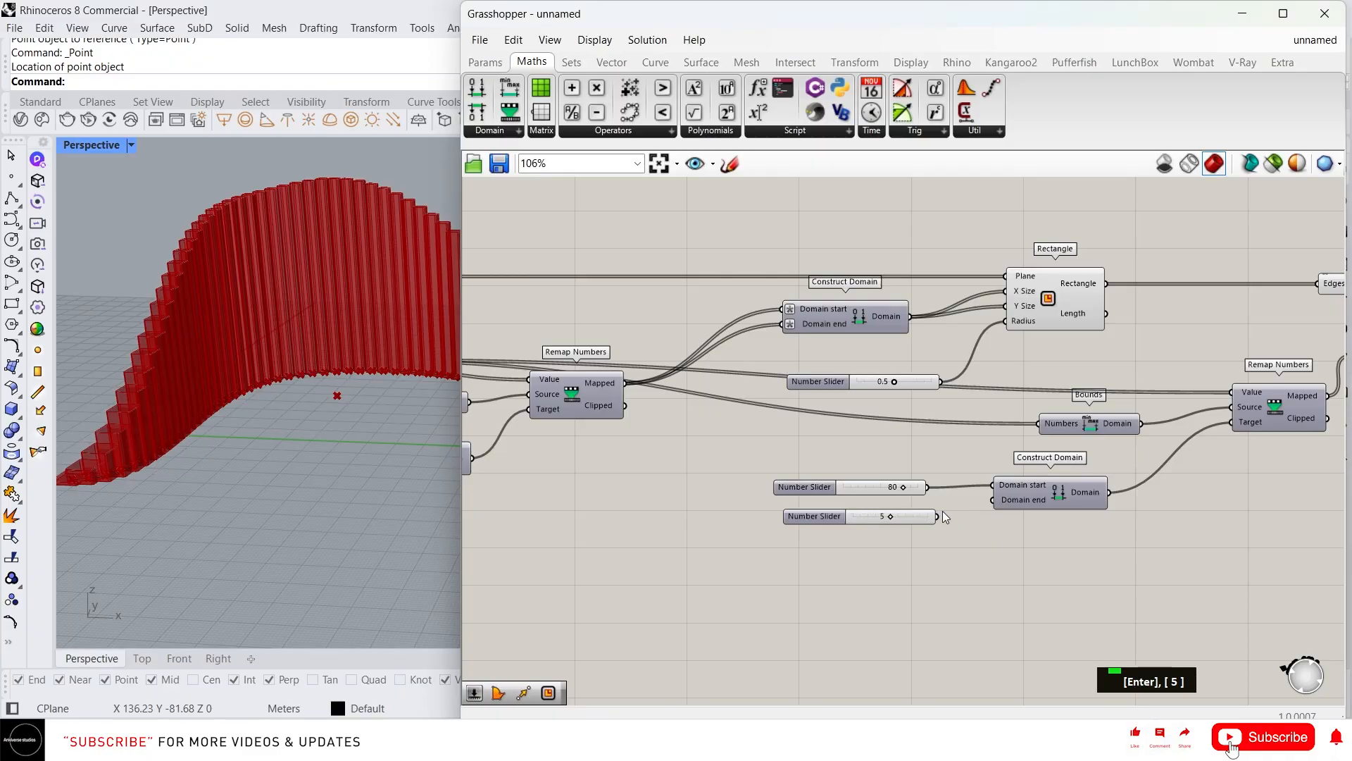
left_click_drag(986, 503, 993, 500)
left_click_drag(892, 516, 924, 514)
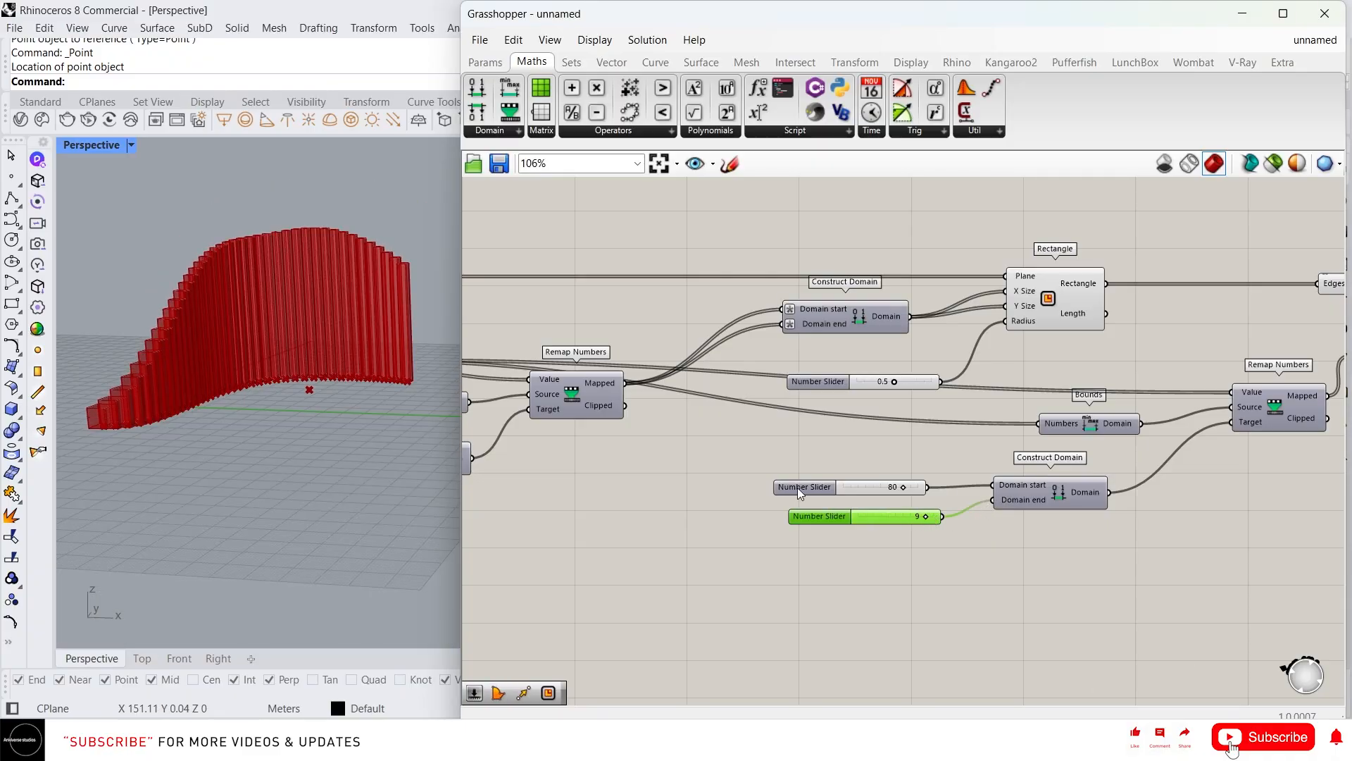
scroll(796, 487, "down", 3)
right_click_drag(973, 501, 958, 442)
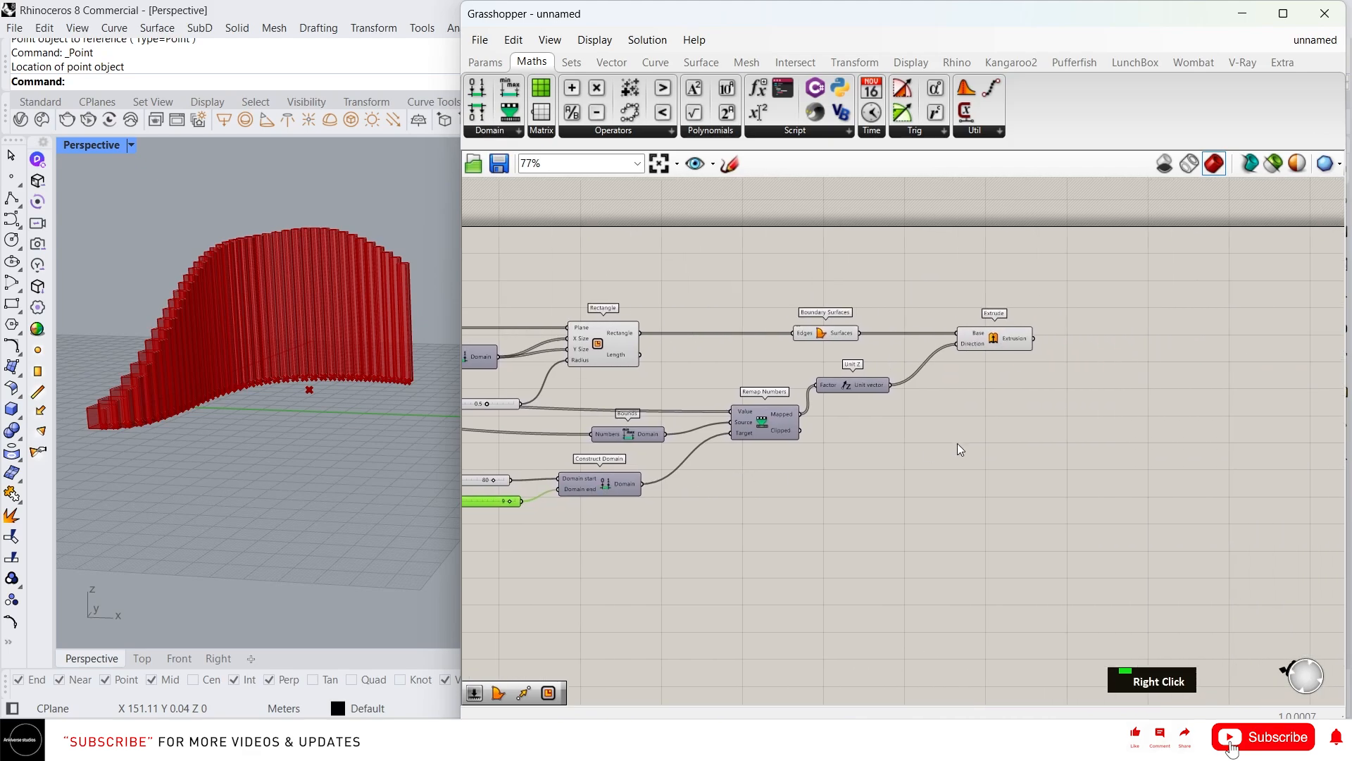
right_click_drag(302, 291, 398, 491)
scroll(368, 528, "up", 6)
left_click(327, 533)
scroll(335, 521, "down", 3)
scroll(324, 497, "up", 3)
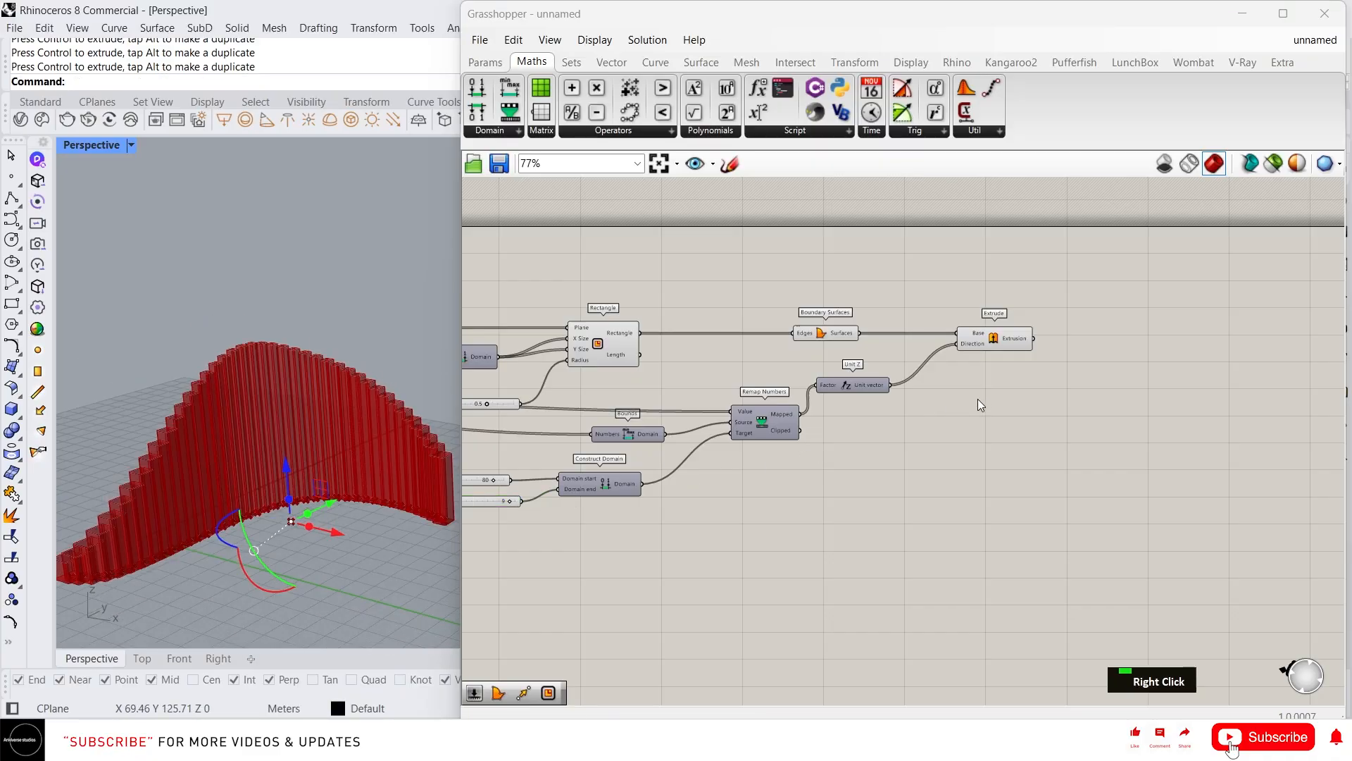
right_click_drag(979, 400, 916, 462)
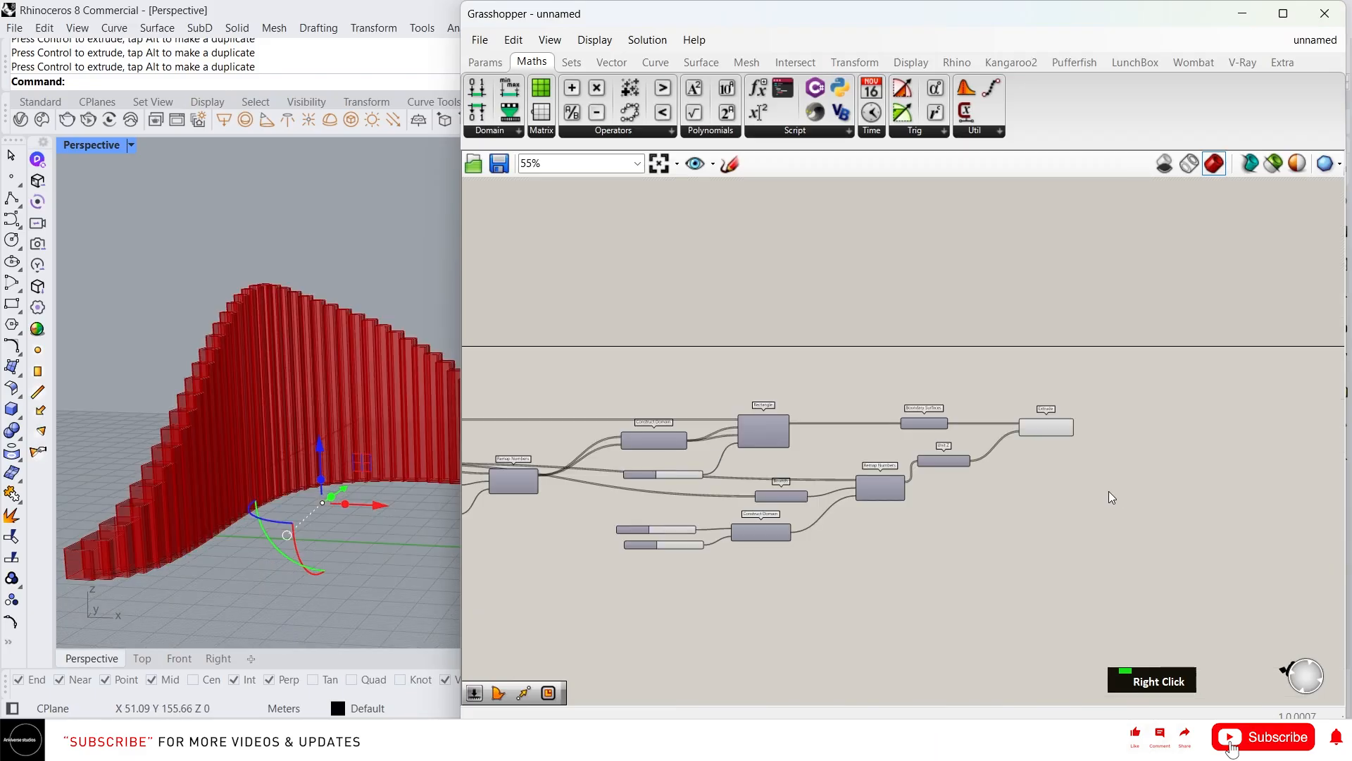
Add a Twist component beside Extrude and wire the extrusions into Twist's Geometry input
scroll(991, 445, "up", 4)
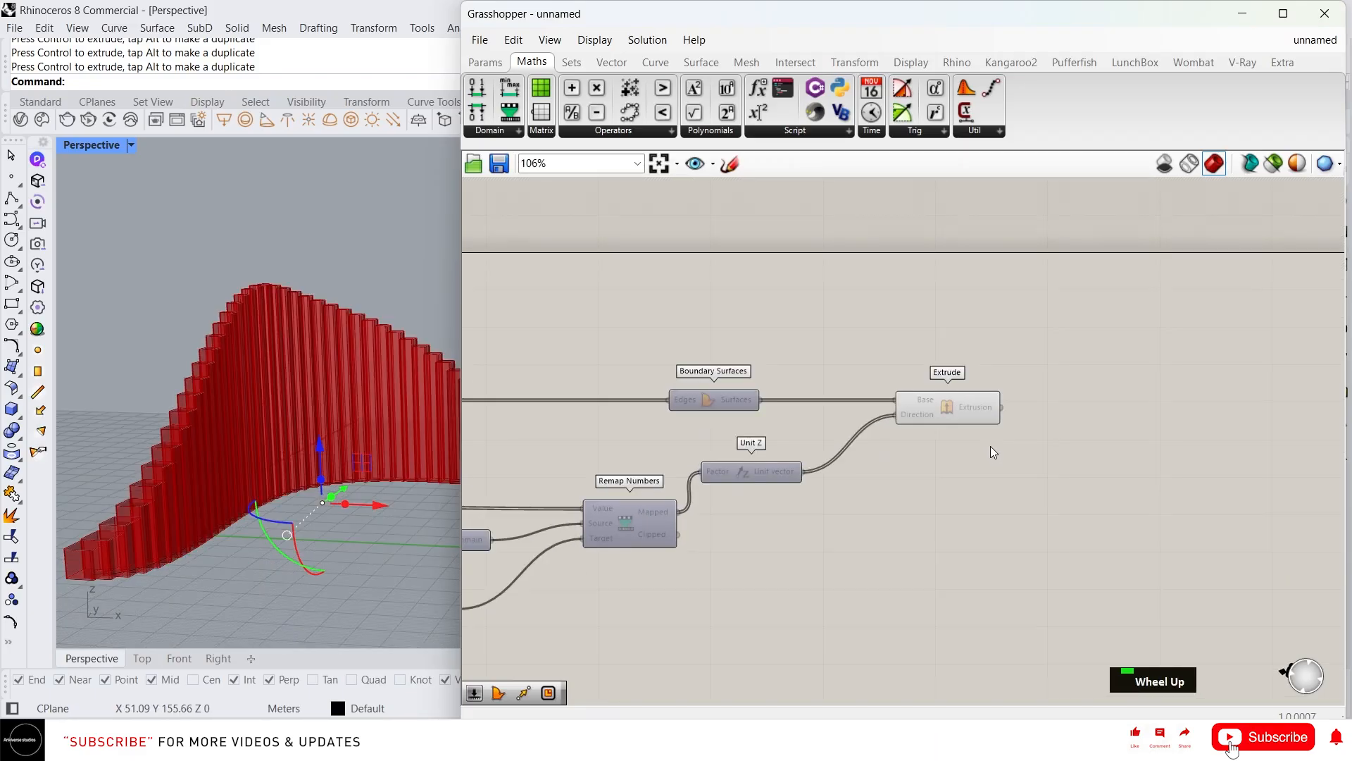
right_click_drag(1114, 399, 1084, 420)
double_click(1084, 421)
type("twist")
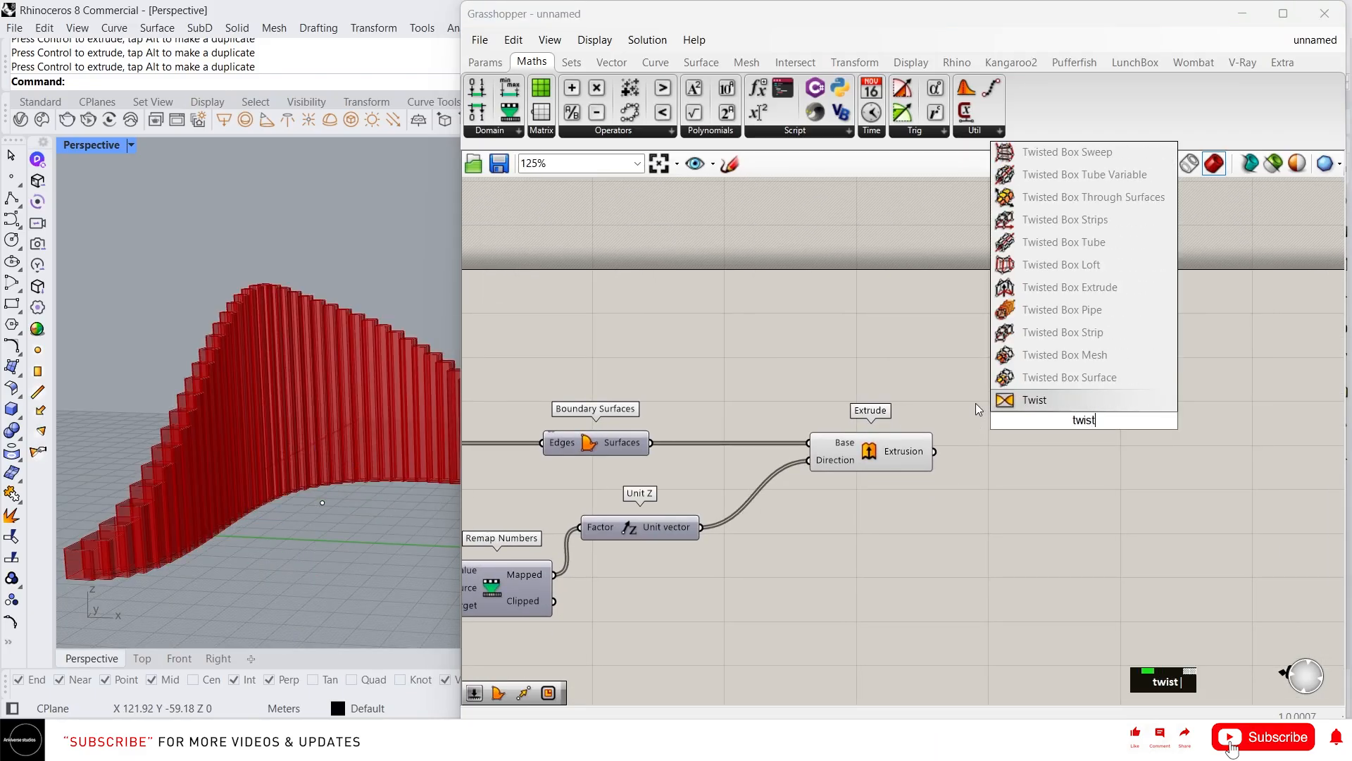
key("Return")
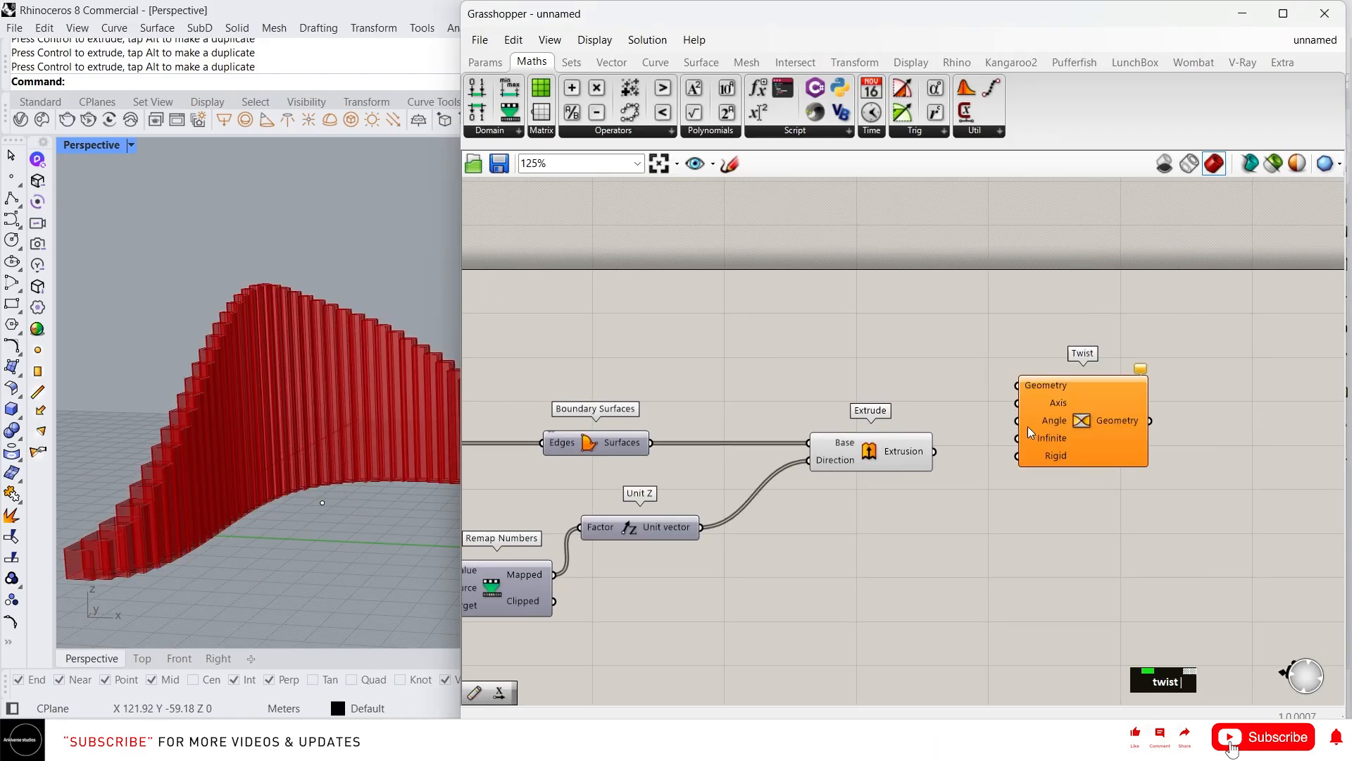
right_click_drag(1029, 425, 901, 356)
left_click_drag(968, 359, 1010, 419)
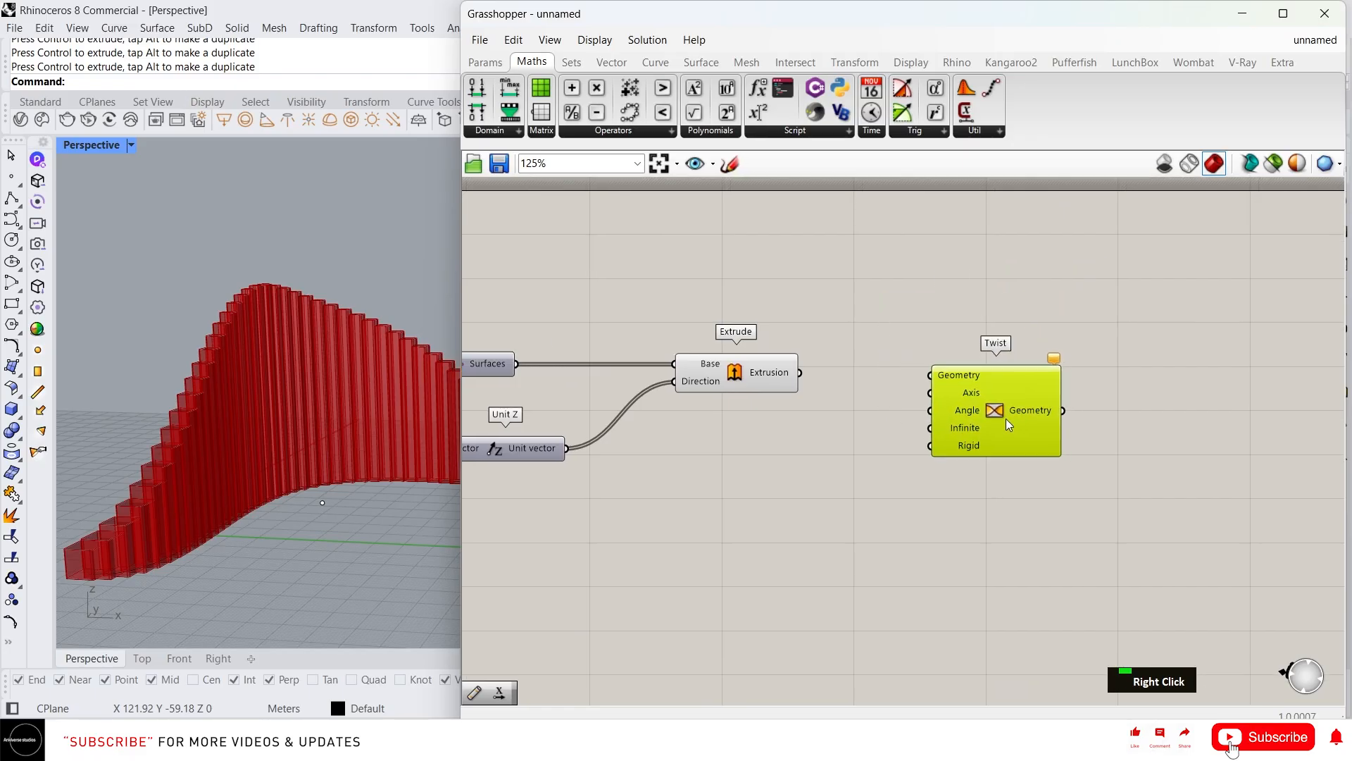
left_click(775, 384)
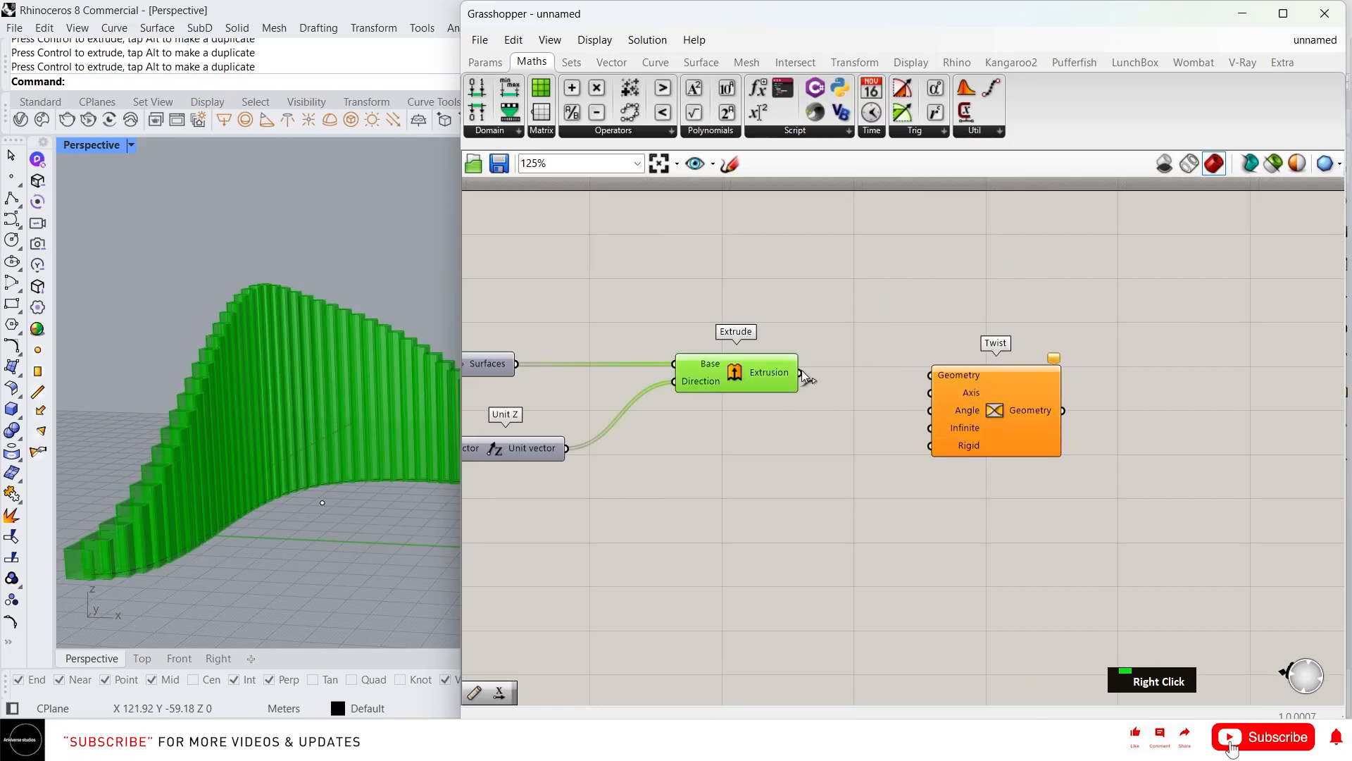
left_click_drag(803, 378, 951, 378)
left_click_drag(796, 378, 931, 375)
left_click_drag(1014, 389, 1039, 386)
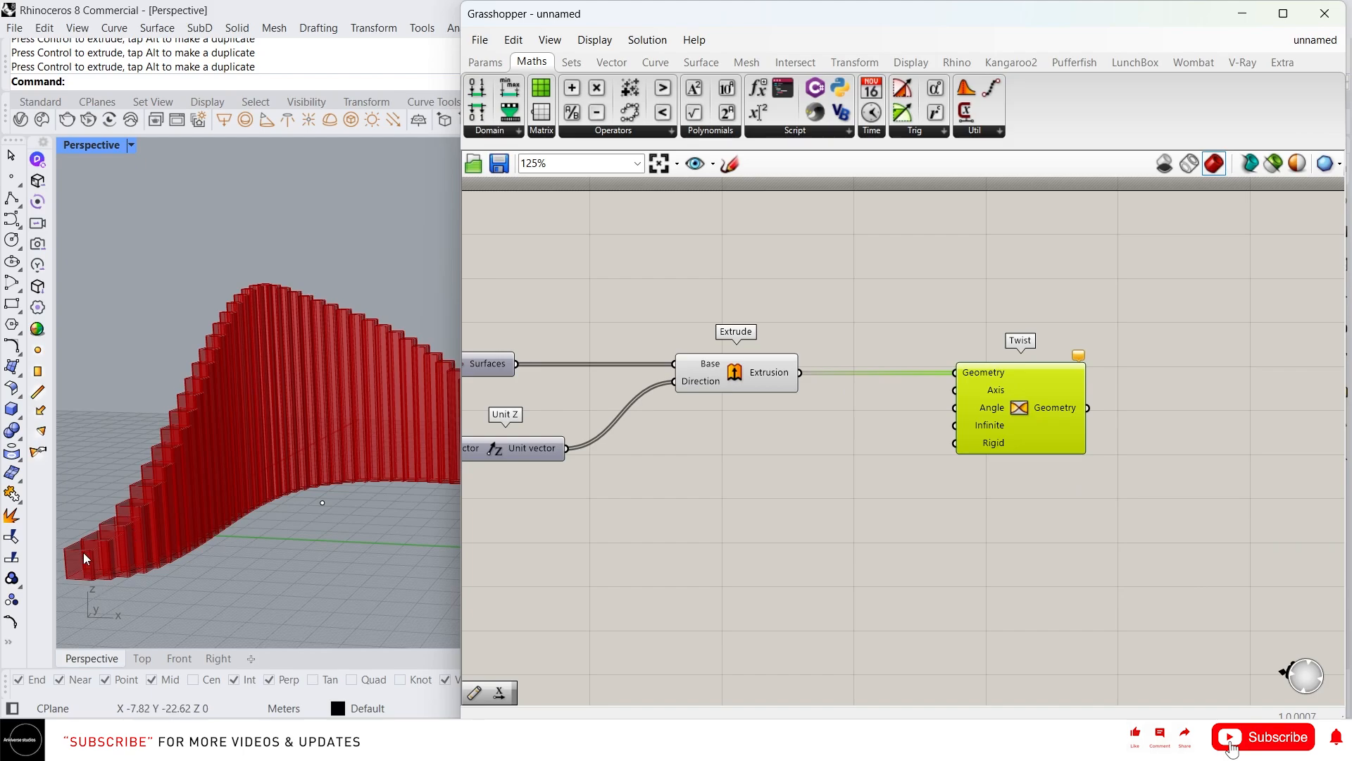
Inspect the red wall in the viewport and toggle on Divide Curve's point preview with Ctrl+Q
scroll(230, 434, "down", 3)
right_click_drag(230, 434, 286, 454)
scroll(159, 467, "up", 3)
mouse_move(158, 466)
right_mouse_down()
mouse_move(161, 491)
mouse_move(174, 445)
right_mouse_up()
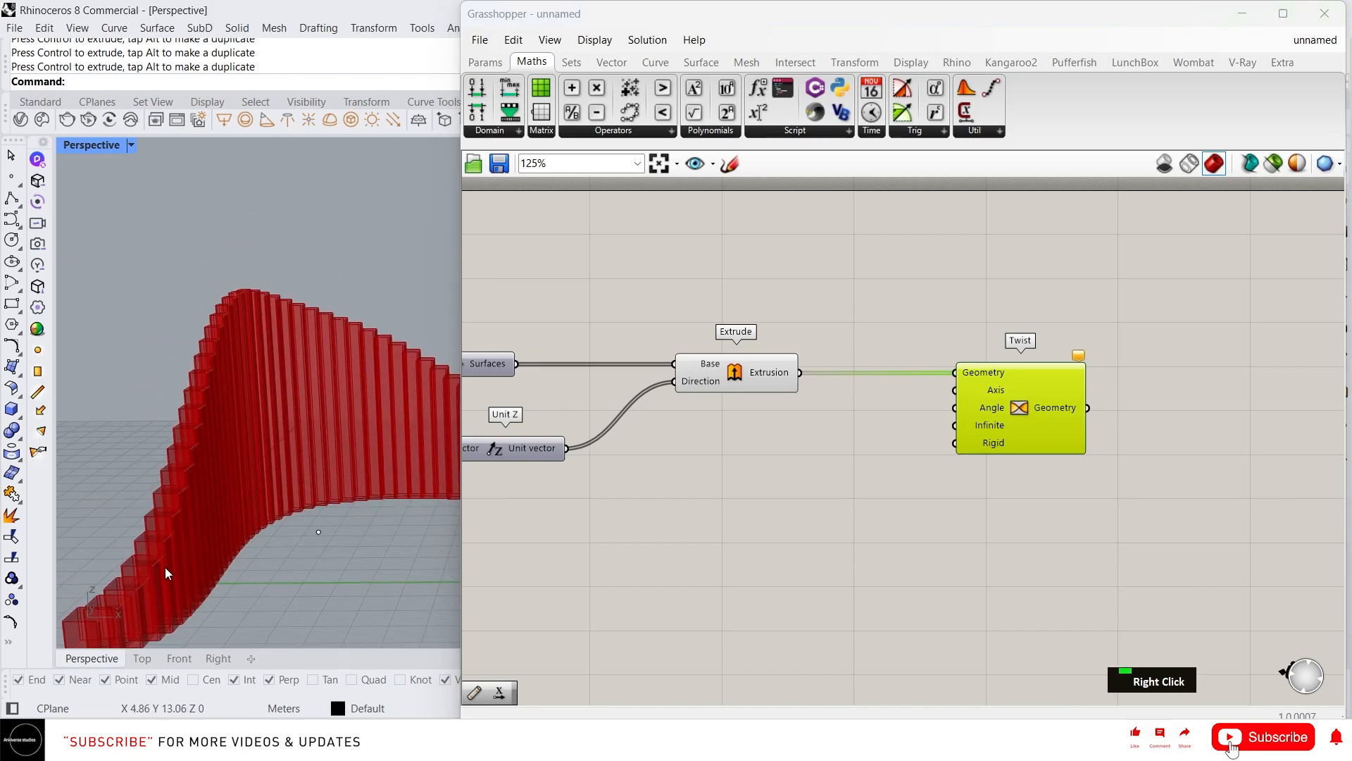
scroll(164, 568, "up", 2)
scroll(230, 499, "down", 3)
right_click_drag(178, 531, 174, 507)
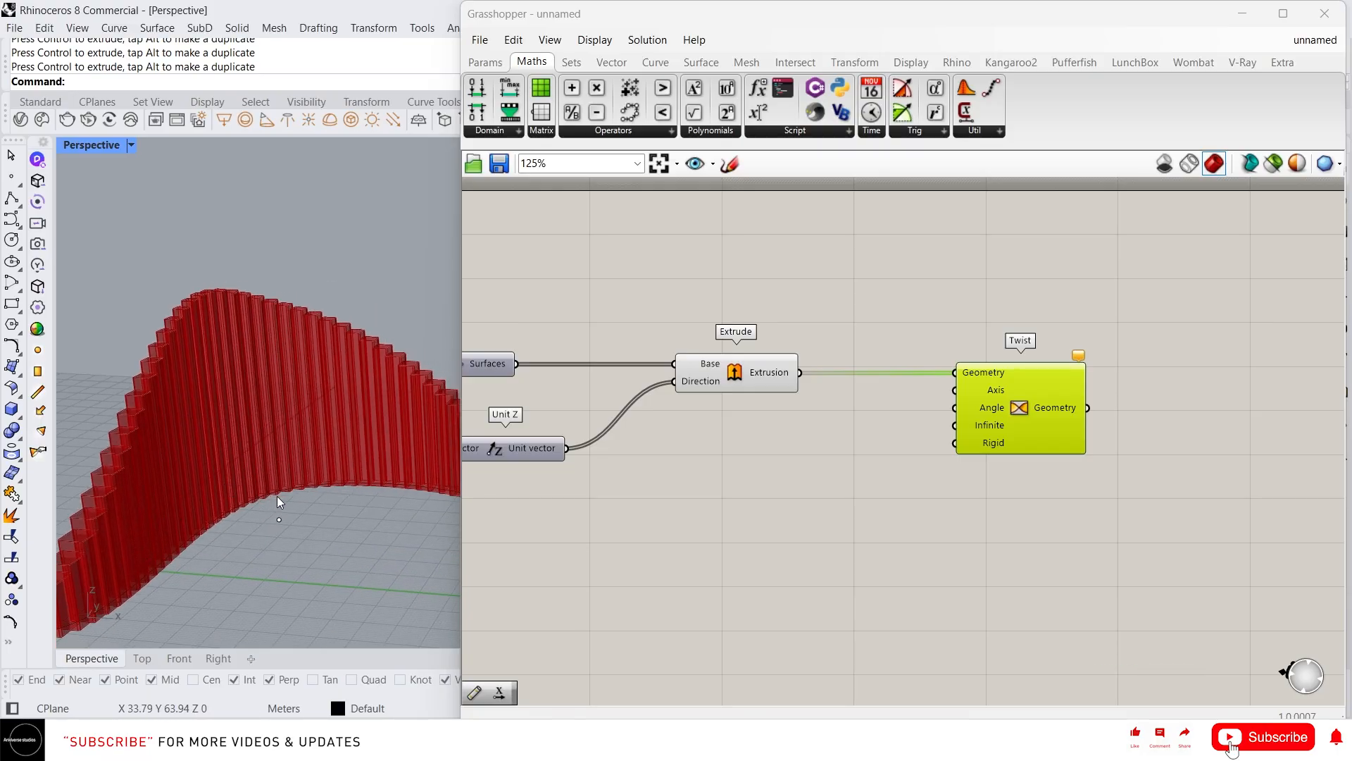
right_click_drag(804, 420, 861, 432)
scroll(1041, 408, "down", 3)
scroll(860, 432, "up", 2)
left_click(827, 416)
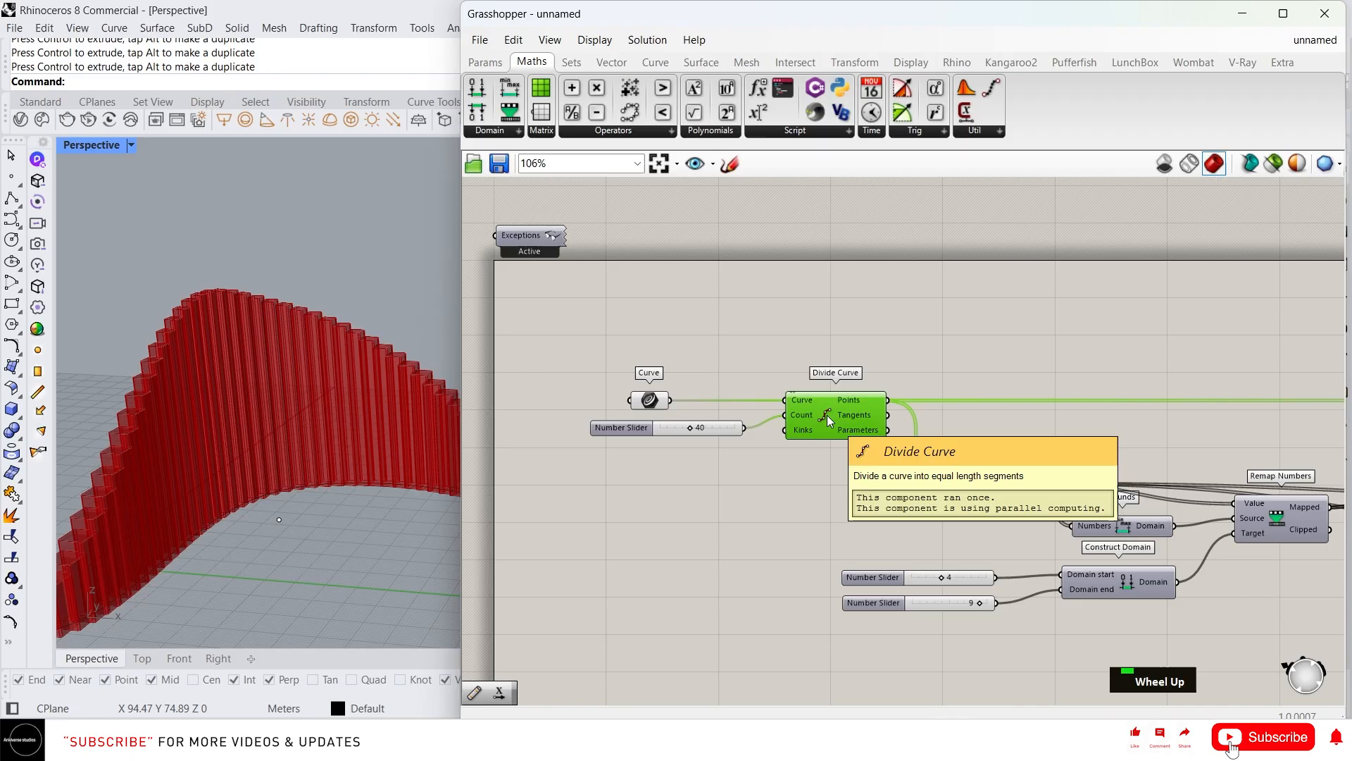
key("ctrl+q")
scroll(274, 489, "down", 5)
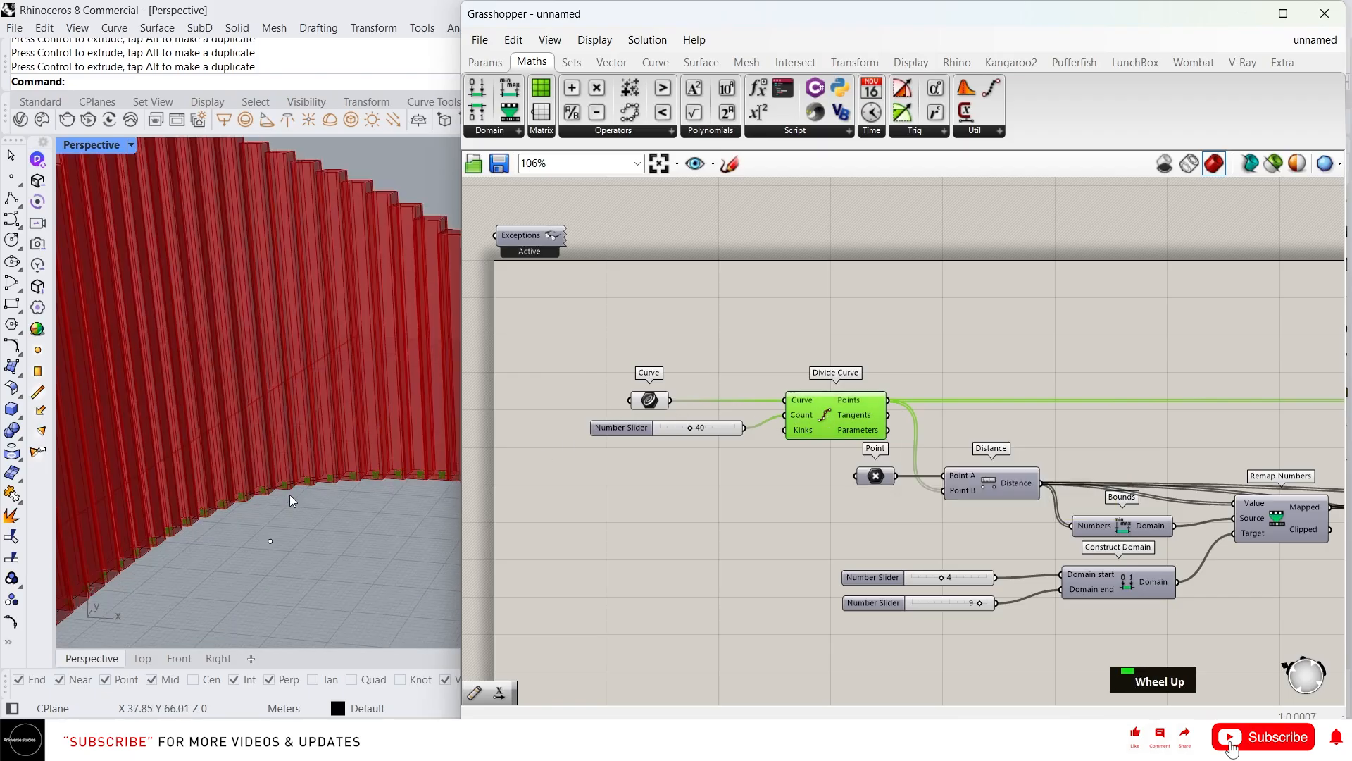
scroll(281, 481, "down", 5)
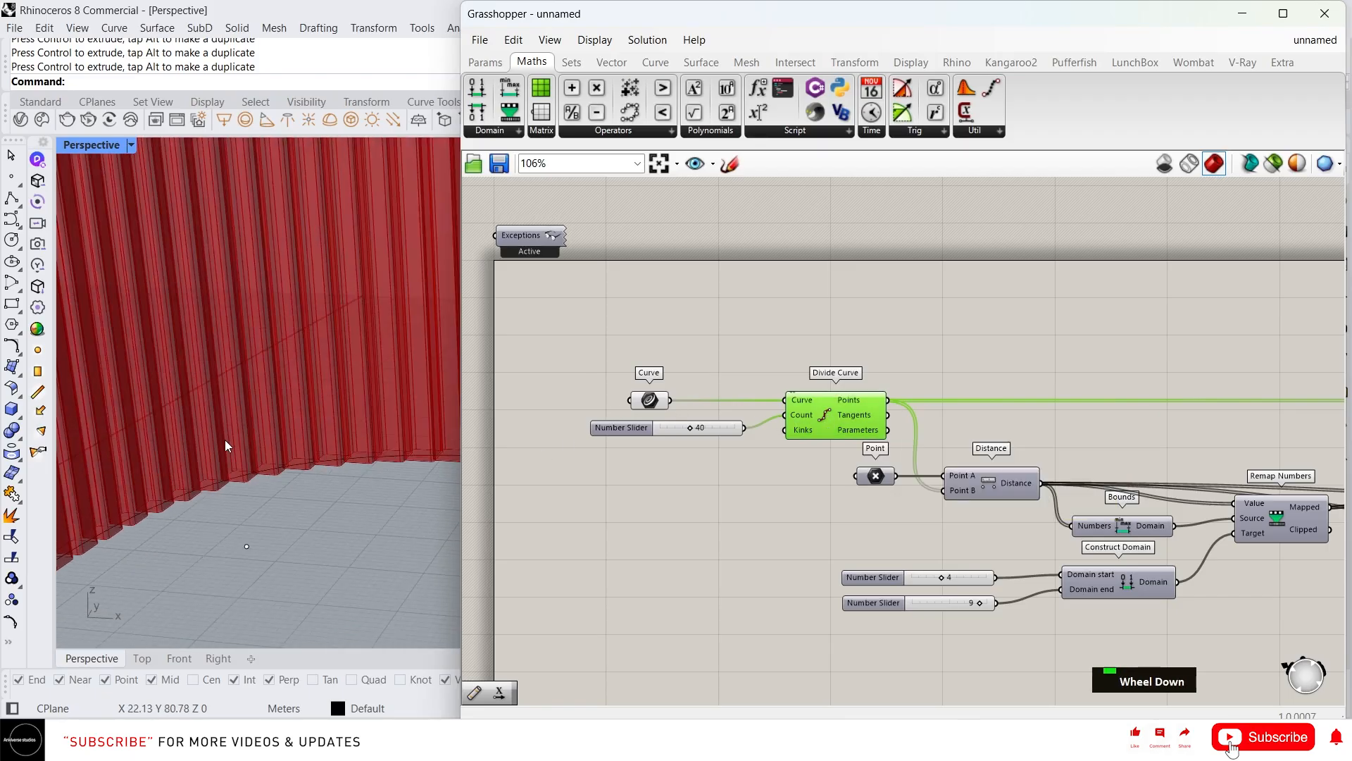
scroll(850, 454, "down", 4)
scroll(1059, 462, "up", 2)
scroll(1022, 453, "up", 2)
right_click_drag(1110, 458, 551, 498)
scroll(979, 429, "up", 2)
Place a plain Extrude component from the 'extrude' search, deleting an accidental Extrude Point
double_click(762, 387)
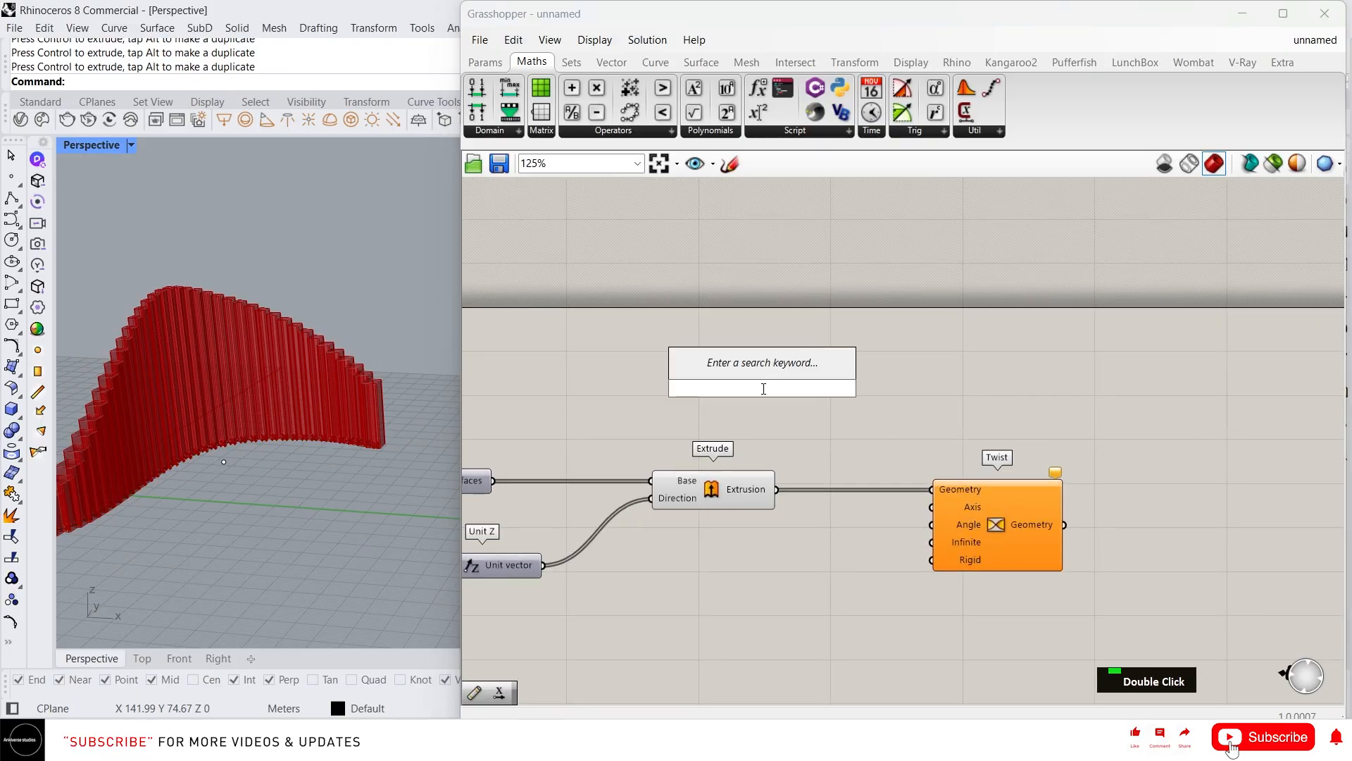
type("extrude")
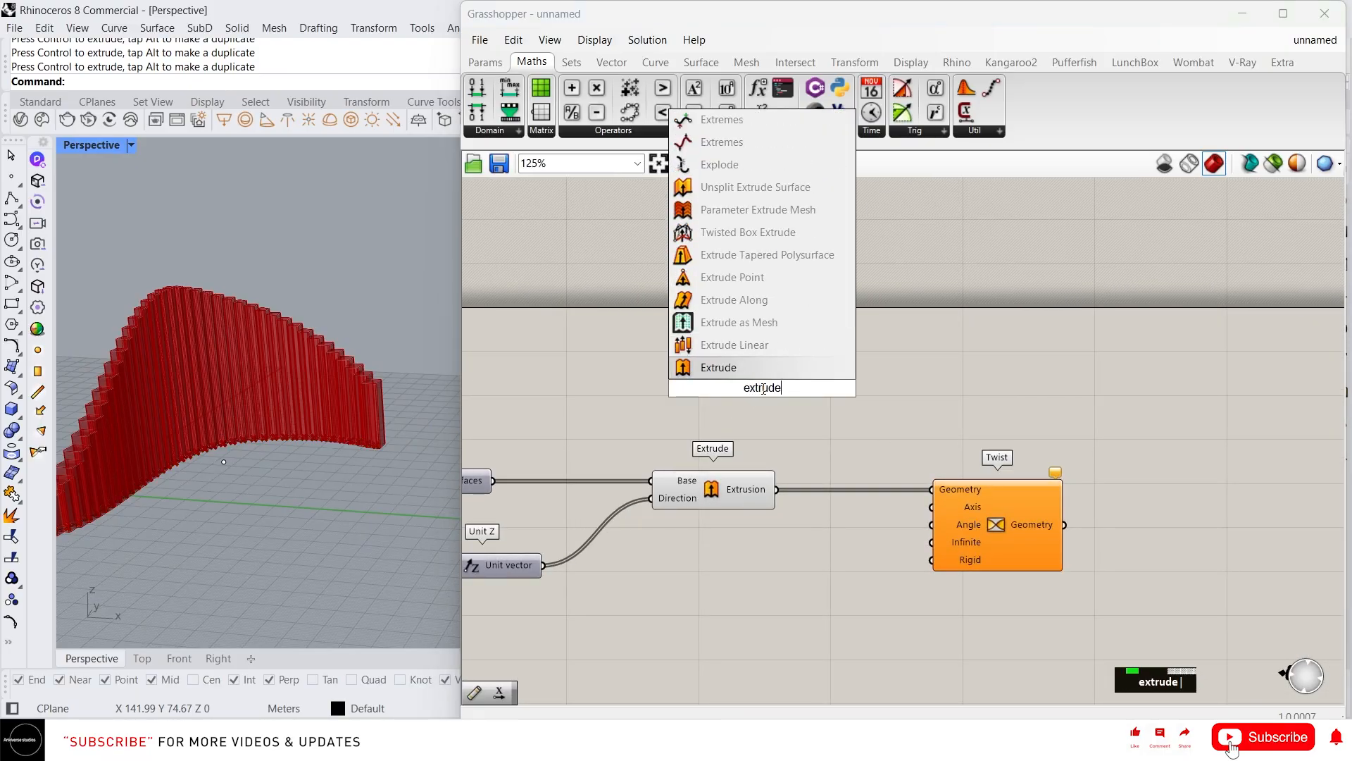
left_click(744, 277)
right_click_drag(771, 390, 938, 392)
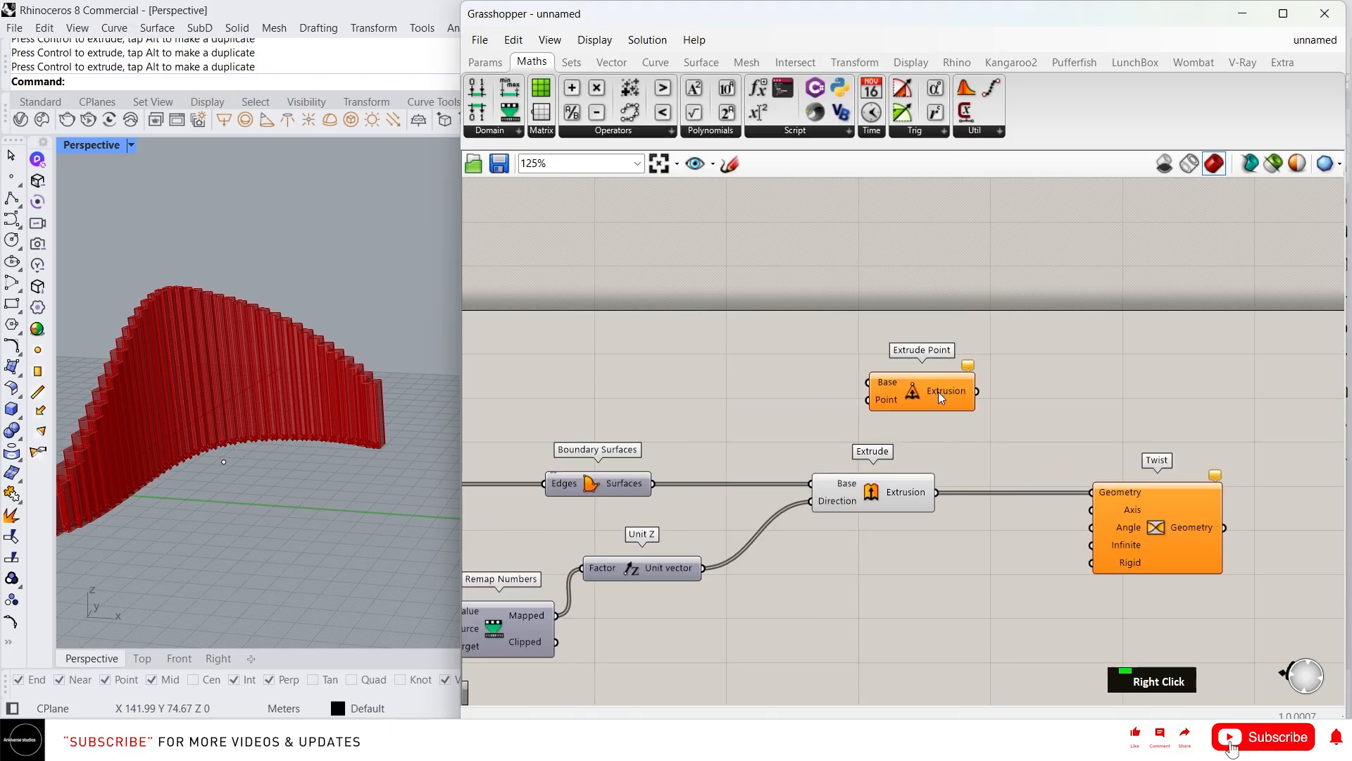
key("Delete")
key("Delete")
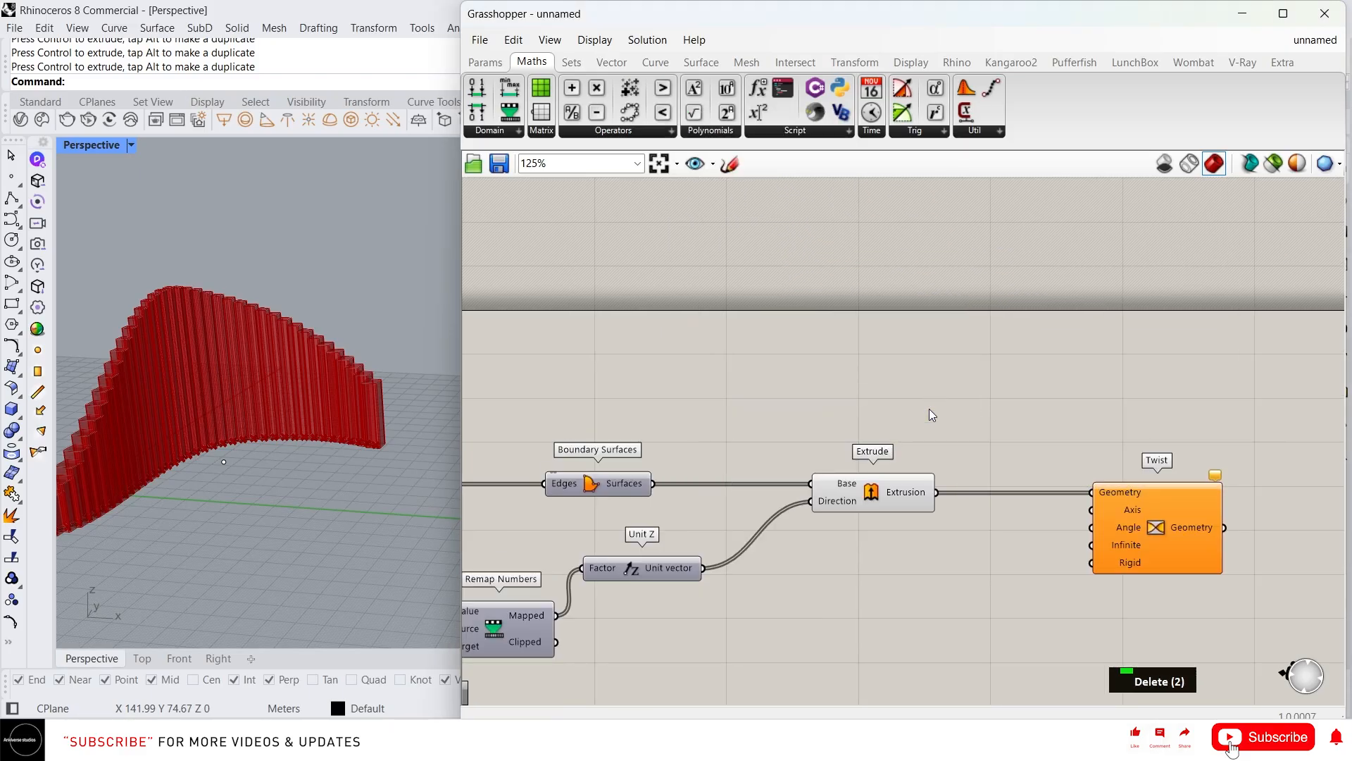
double_click(926, 407)
type("extrude")
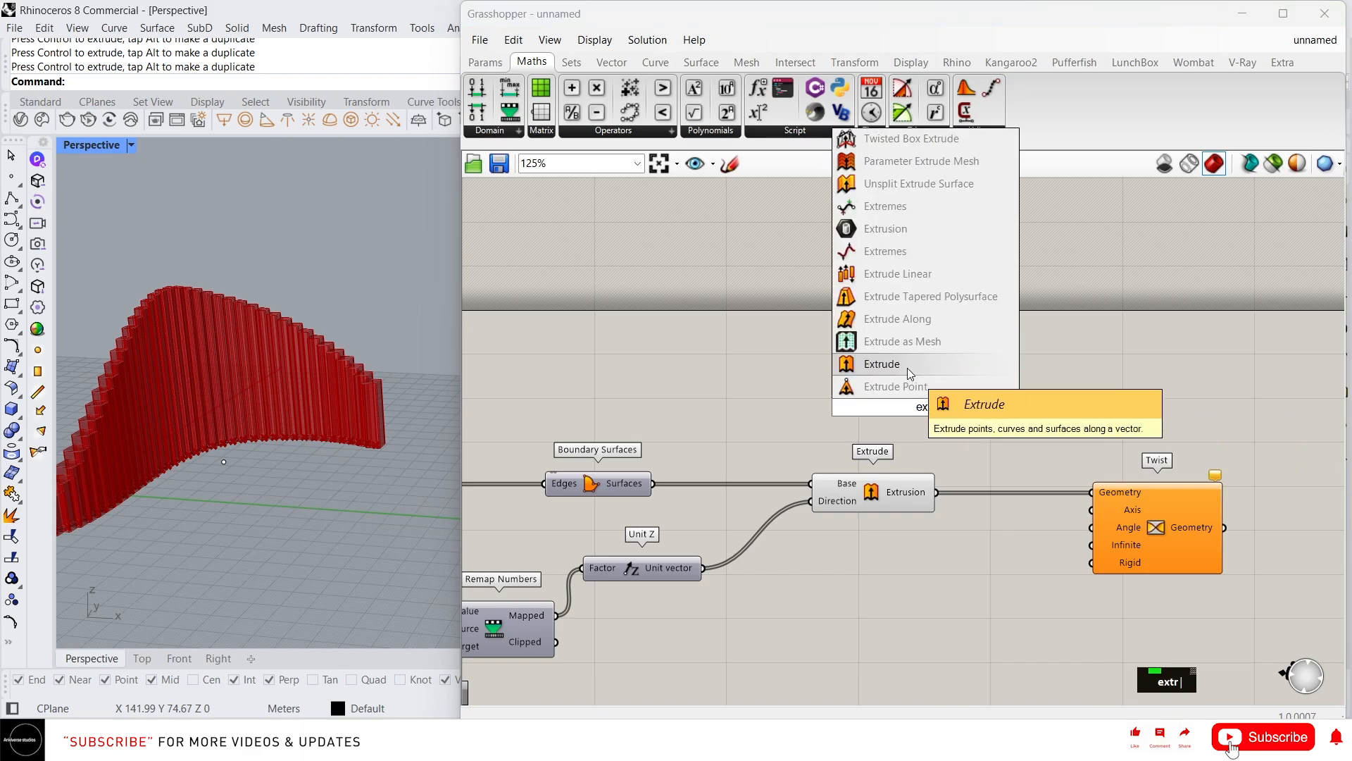
left_click(908, 368)
Bring the whole definition into view and select Divide Curve to check its points
right_click_drag(906, 402, 1134, 371)
scroll(1134, 370, "down", 3)
right_click_drag(757, 413, 978, 440)
scroll(978, 441, "down", 3)
scroll(694, 432, "up", 2)
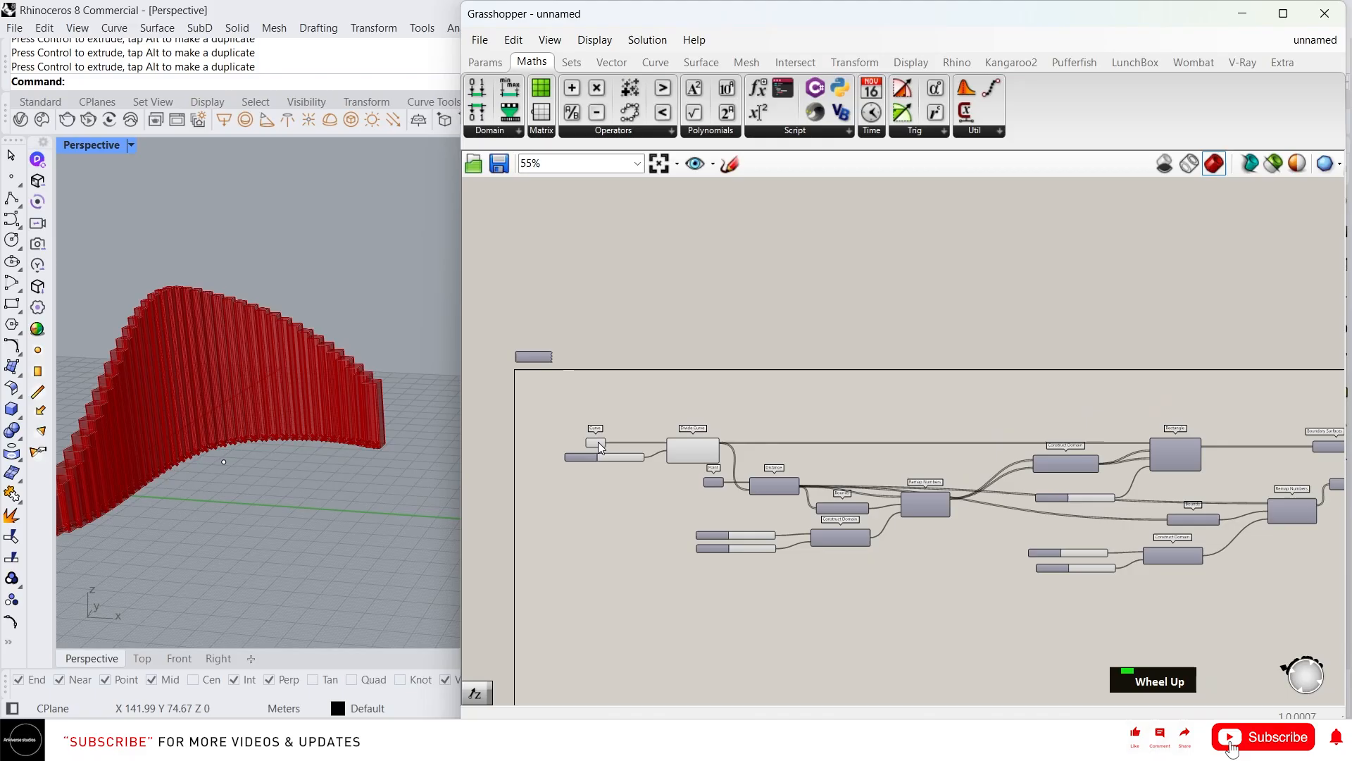
scroll(599, 442, "up", 3)
left_click(809, 454)
scroll(712, 434, "down", 3)
scroll(311, 443, "up", 5)
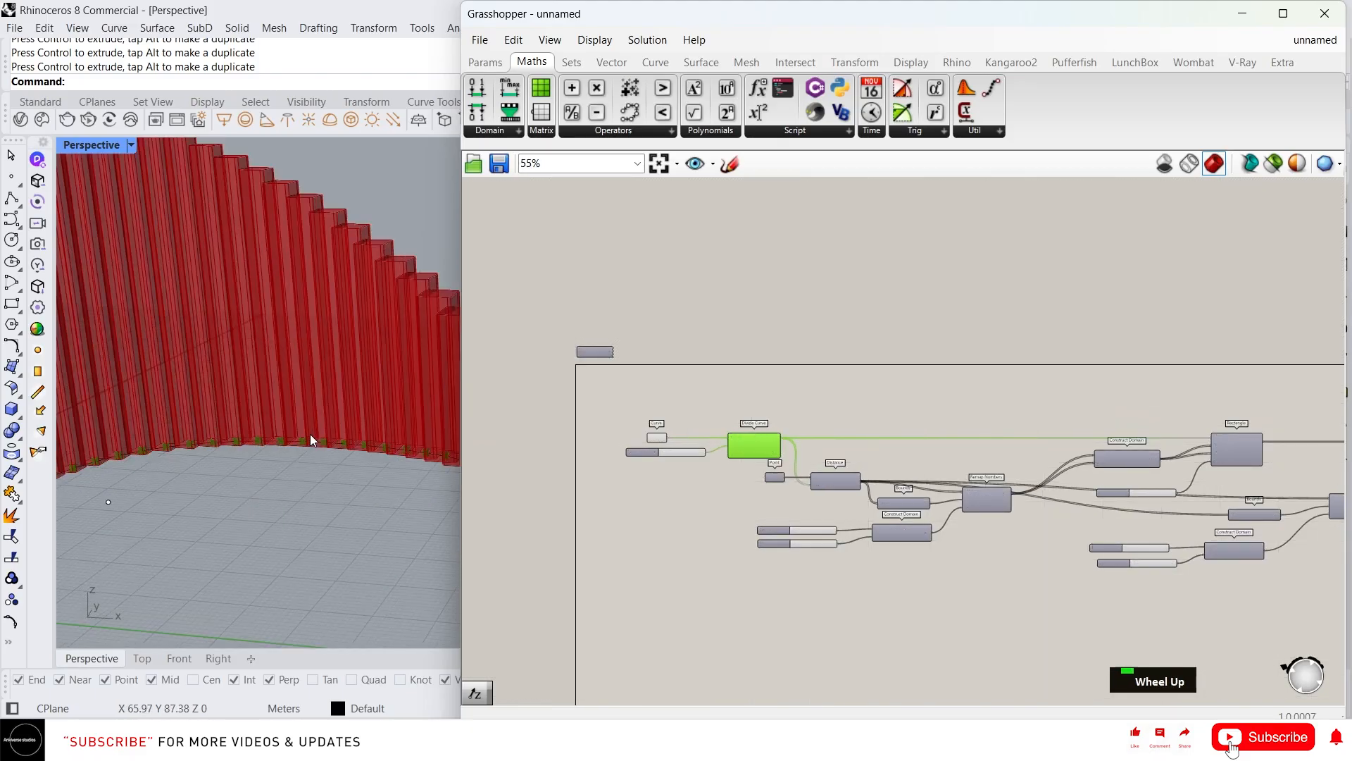
scroll(967, 437, "down", 2)
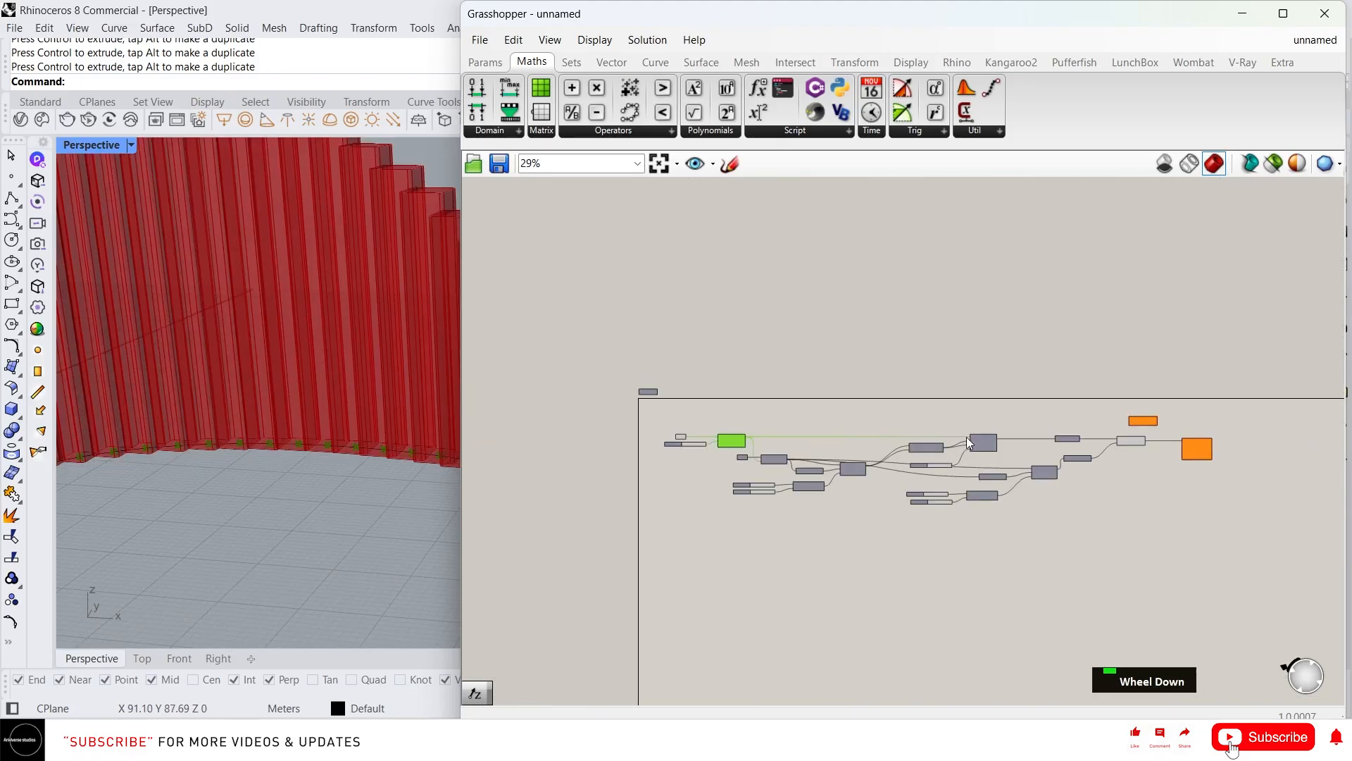
scroll(1011, 420, "up", 5)
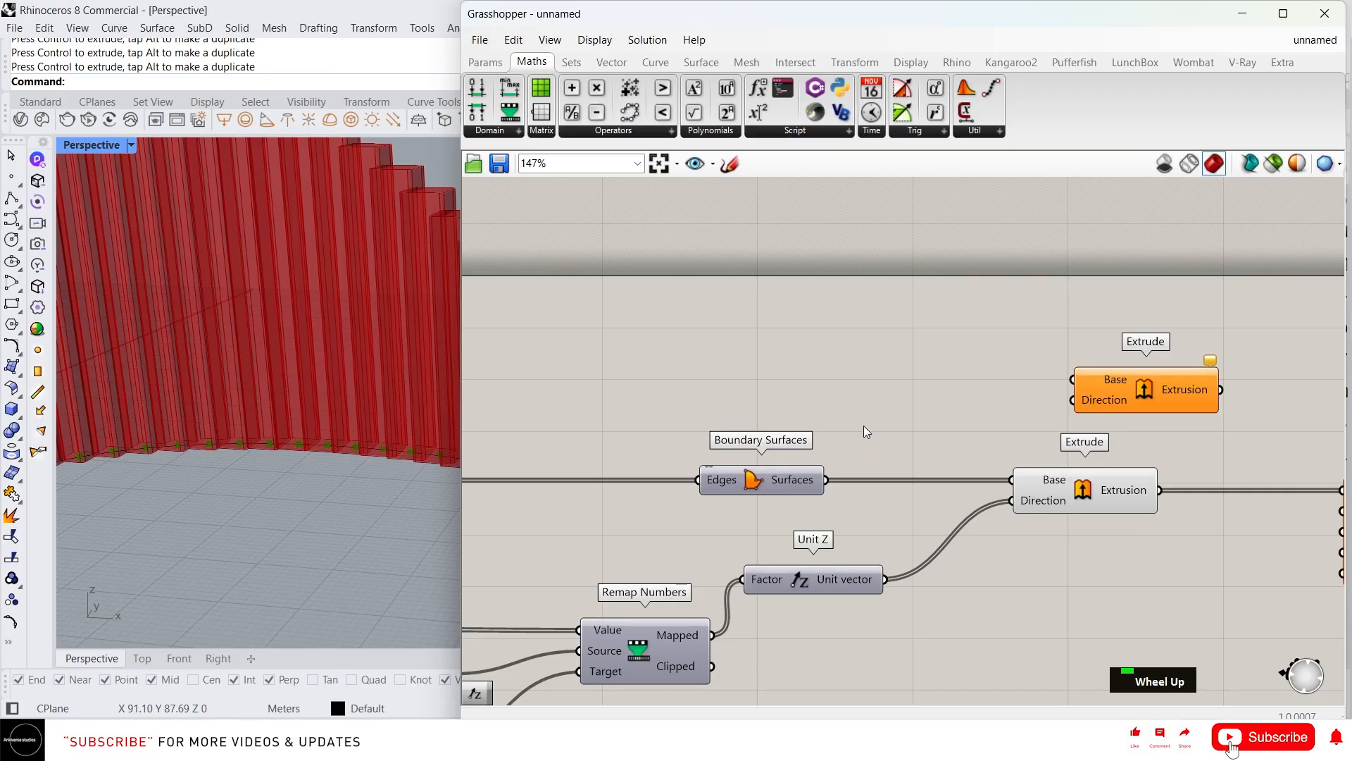
scroll(863, 425, "down", 3)
double_click(828, 395)
Add an Area component on the rectangles, wiring its Centroid to the new Extrude's Base and Unit Z to Direction
type("are")
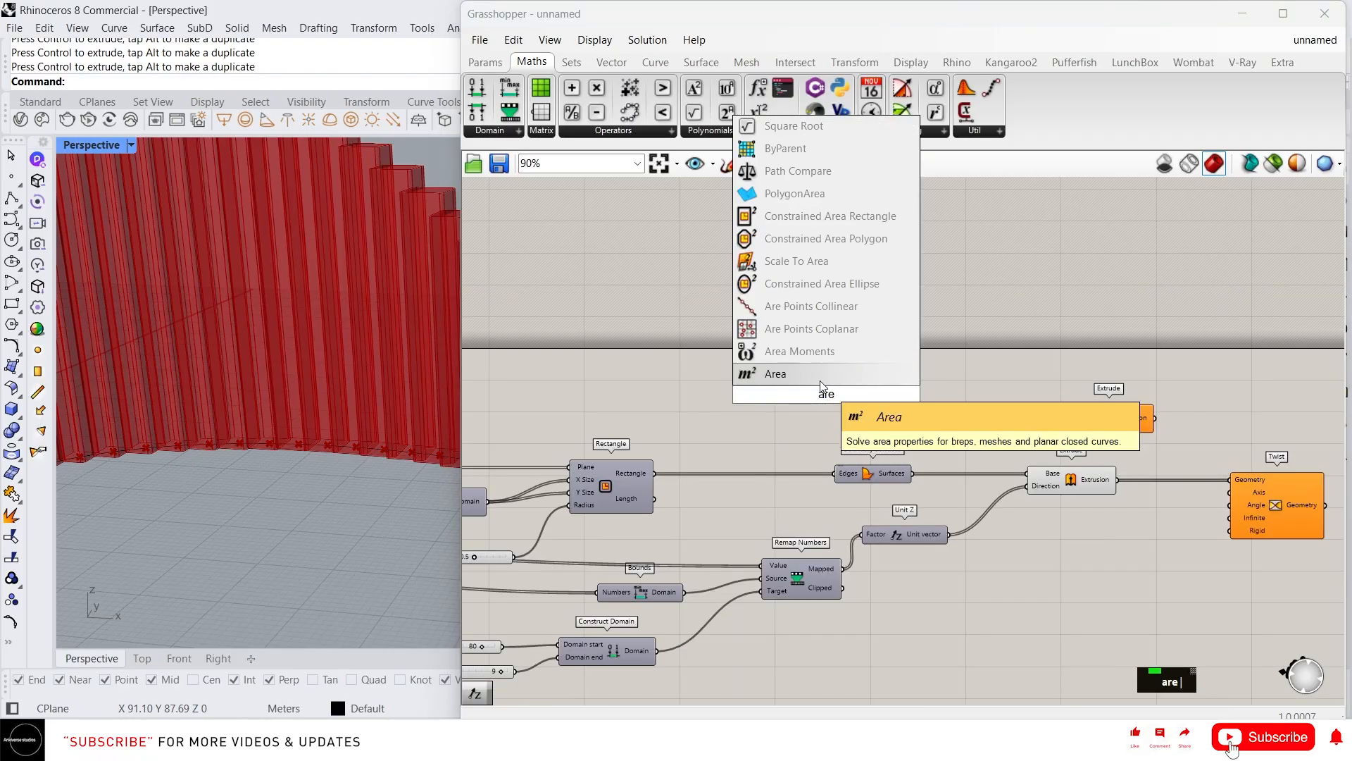
left_click(775, 366)
left_click_drag(652, 472, 755, 400)
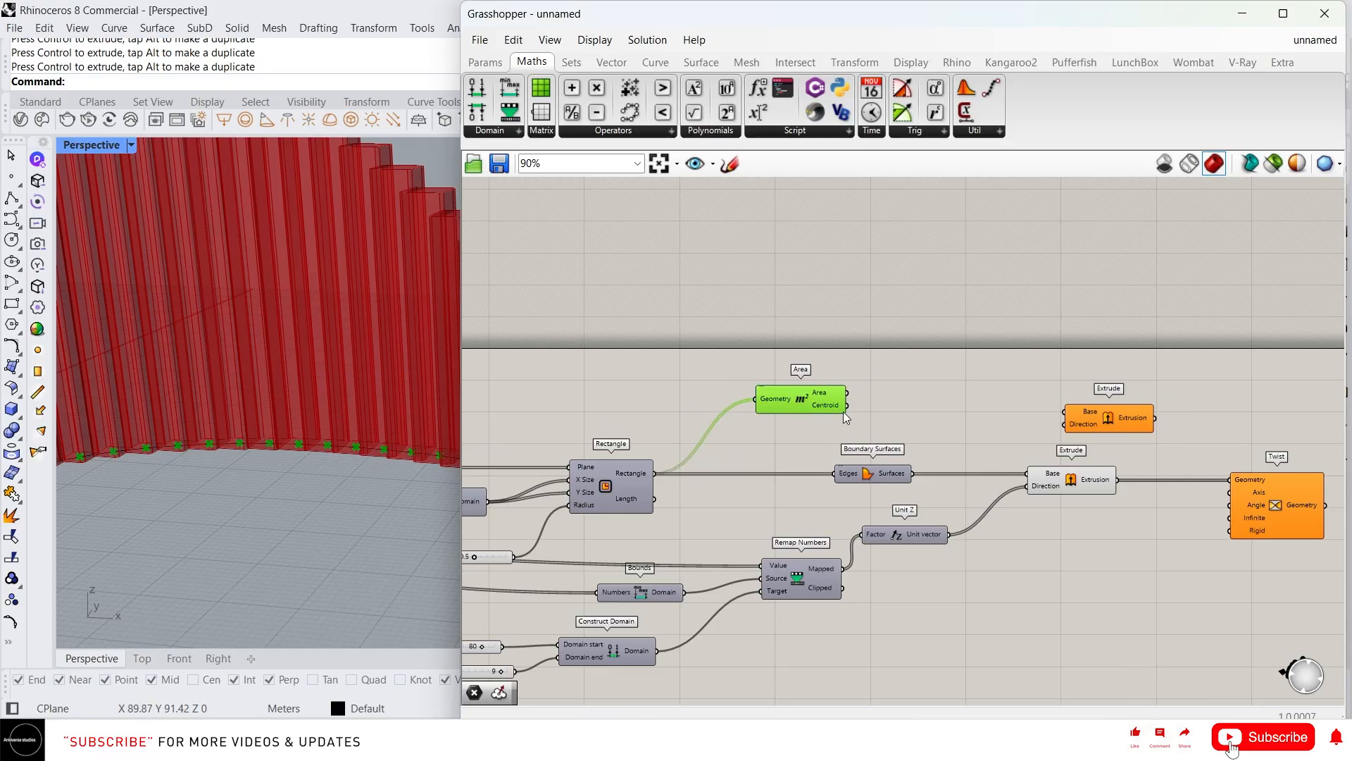
left_click_drag(848, 405, 1076, 411)
left_click(928, 537)
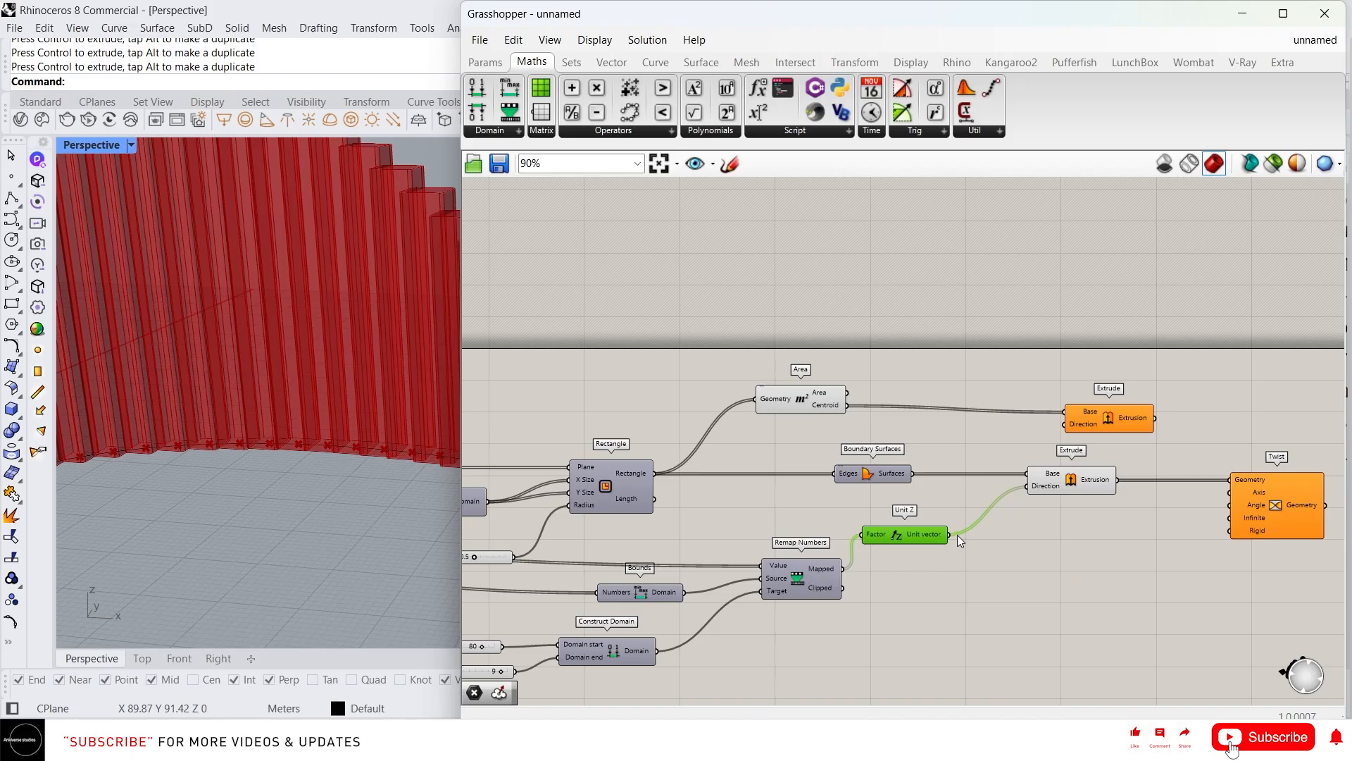
left_click_drag(953, 537, 1064, 424)
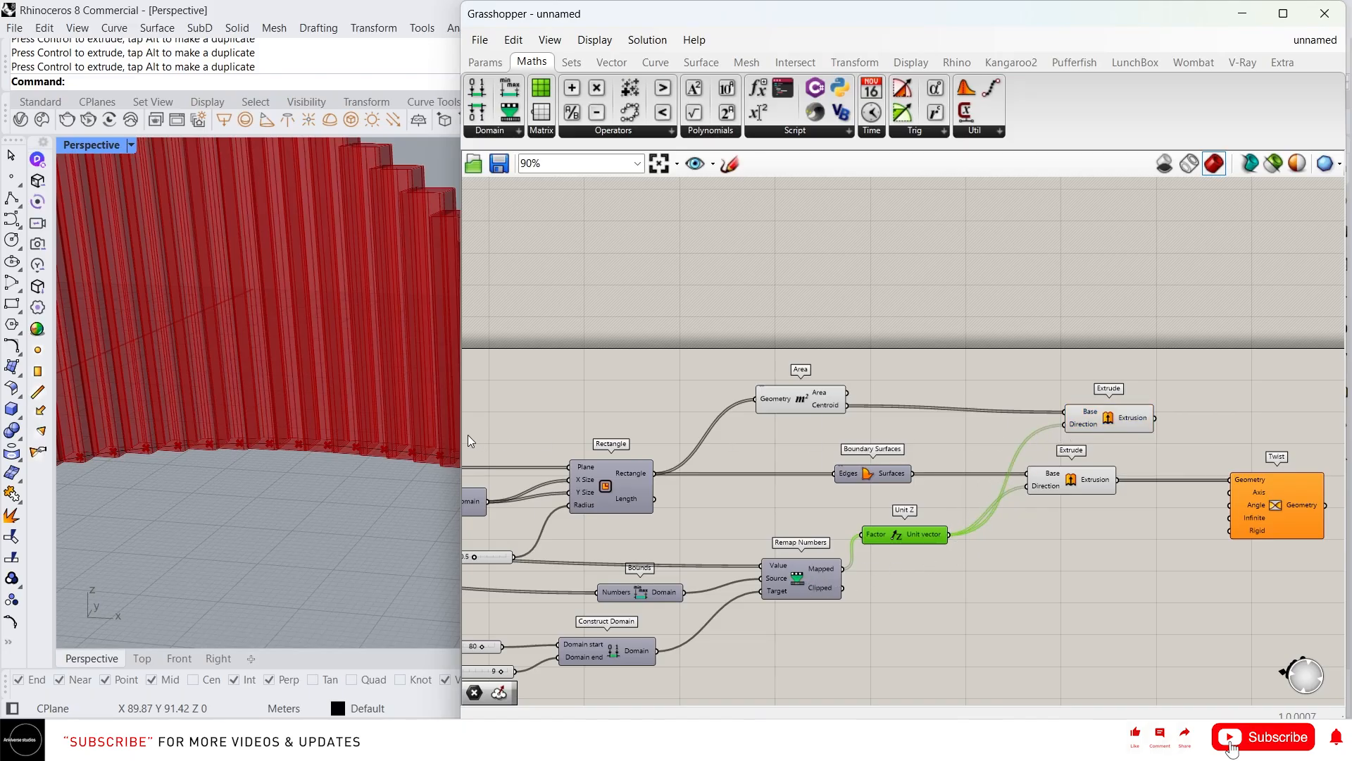
Preview the upper Extrude and orbit the viewport to view the new extrusions from above
left_click(1111, 421)
scroll(150, 497, "down", 3)
right_click_drag(151, 496, 186, 417)
scroll(186, 417, "up", 5)
scroll(235, 379, "down", 5)
right_click_drag(236, 379, 201, 446)
scroll(152, 355, "up", 5)
scroll(201, 455, "up", 3)
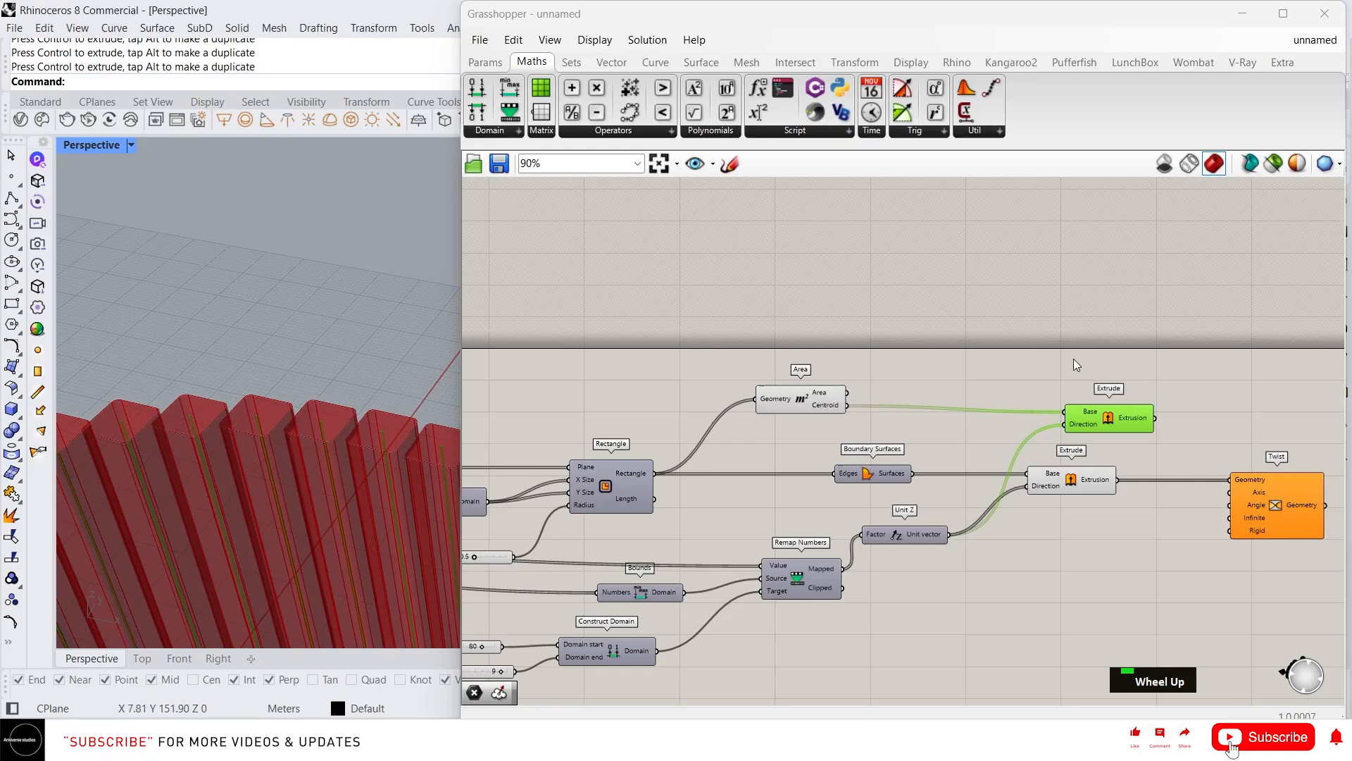
scroll(1113, 388, "down", 2)
scroll(1158, 438, "up", 3)
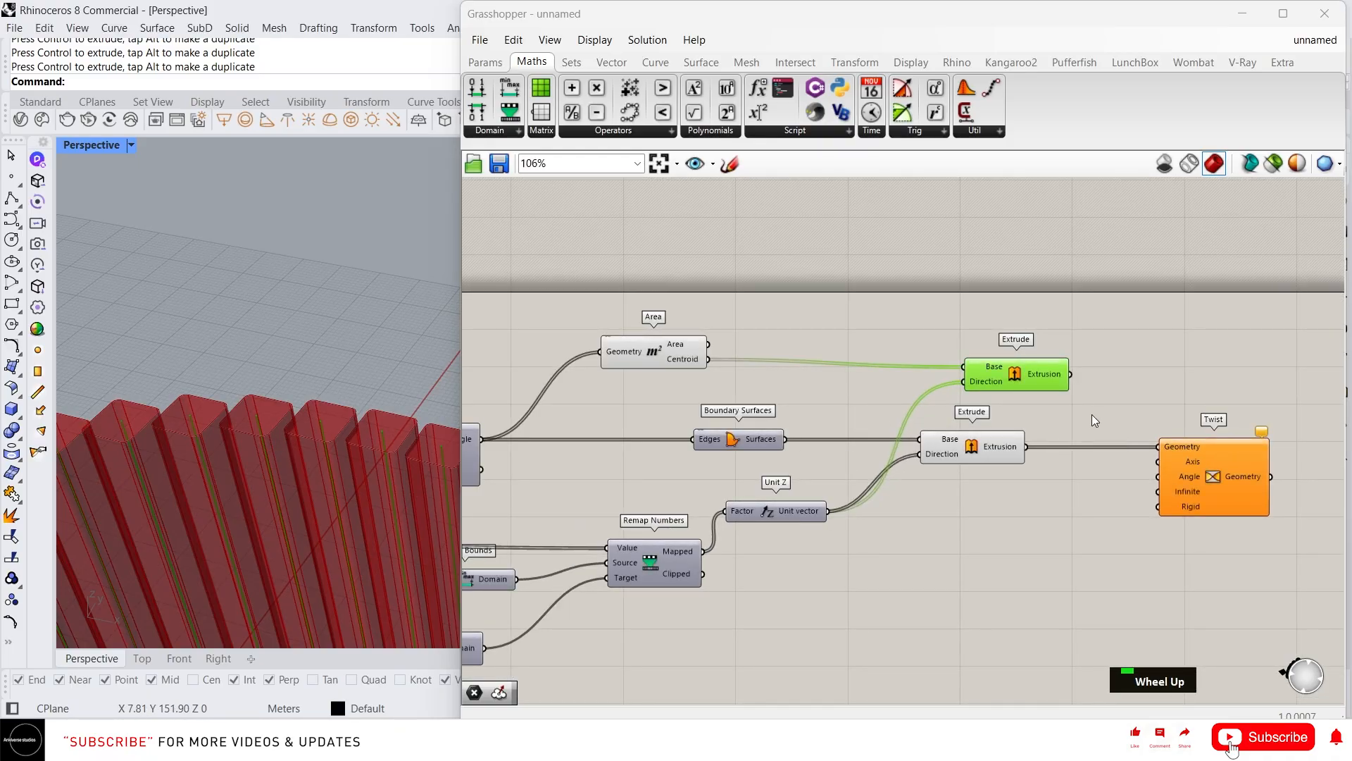
Orbit and zoom the Perspective viewport to view the red fin wall in Shaded mode
left_click_drag(1070, 374, 1160, 469)
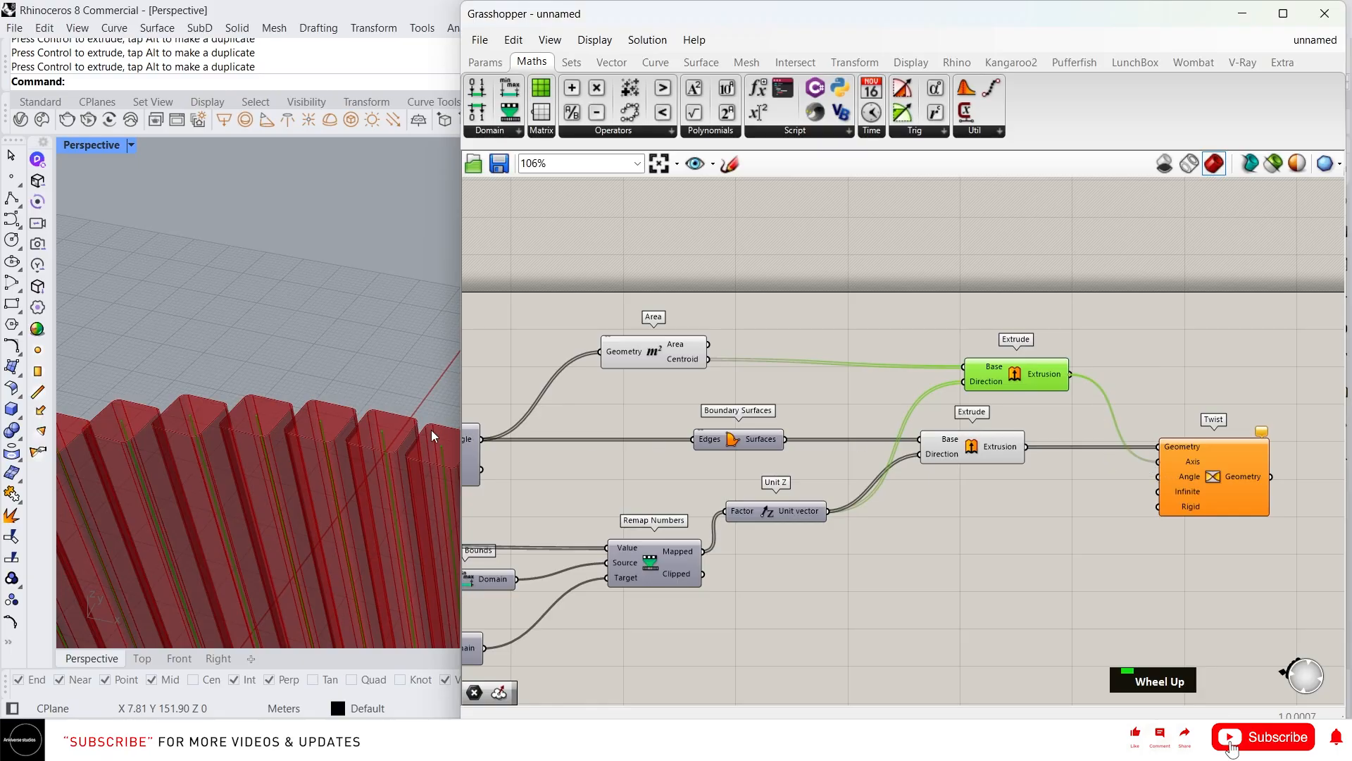
scroll(262, 380, "down", 3)
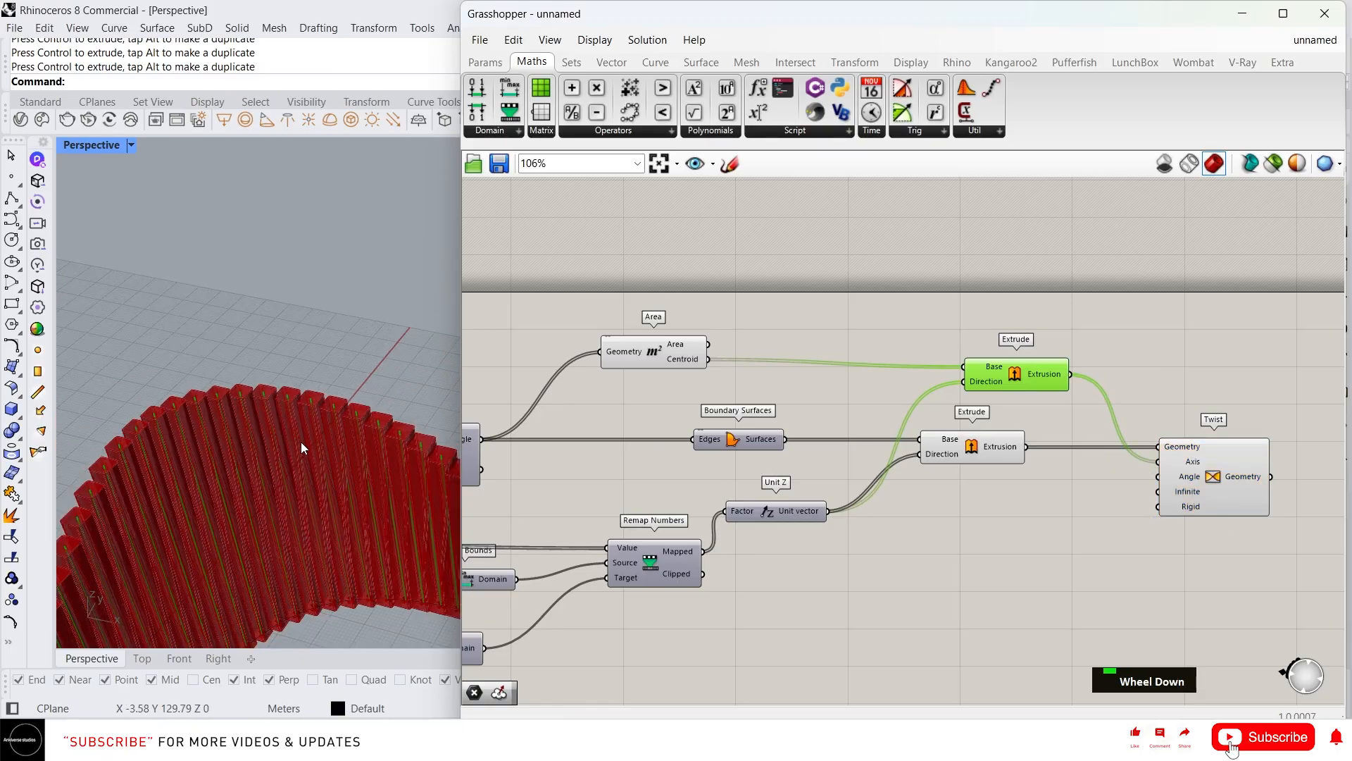
right_click_drag(301, 447, 221, 466)
scroll(163, 440, "up", 2)
scroll(143, 454, "down", 2)
scroll(220, 468, "up", 2)
scroll(191, 468, "down", 2)
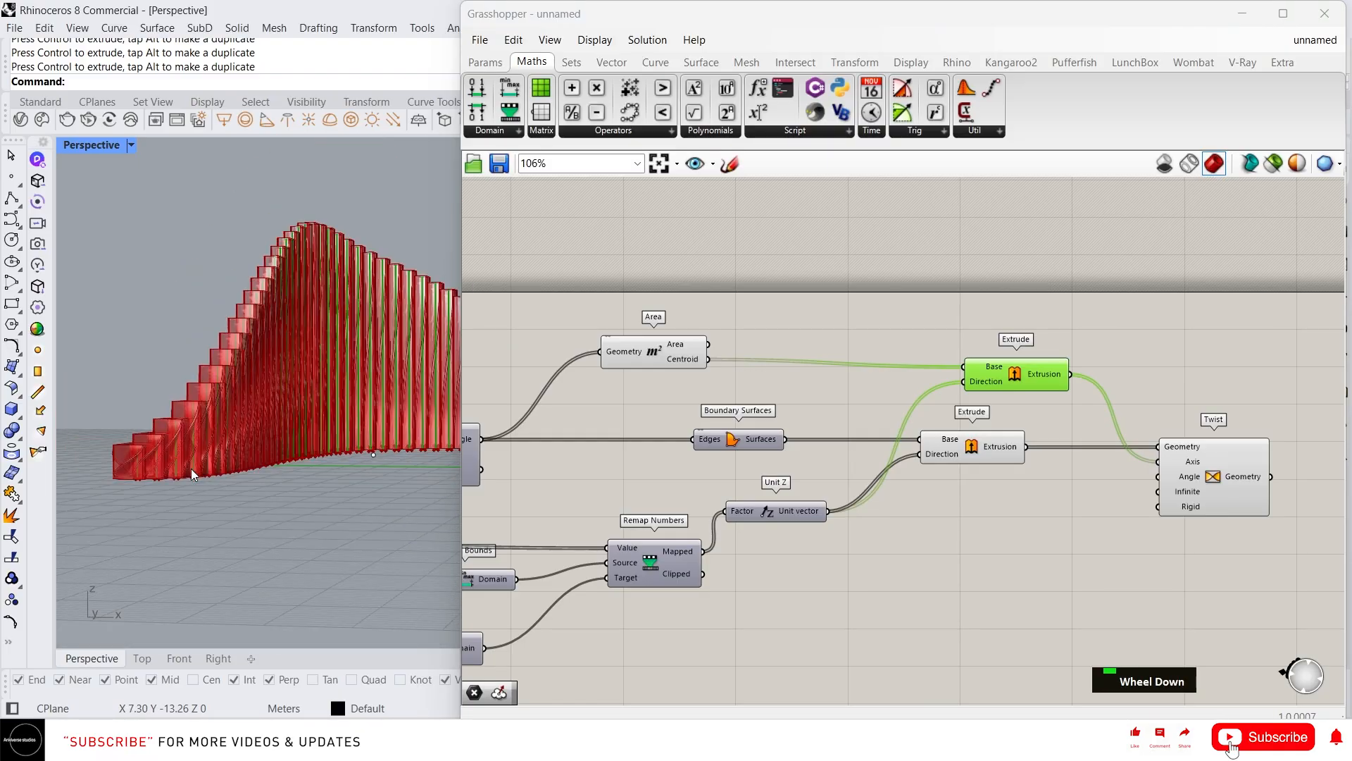
scroll(205, 468, "up", 3)
scroll(181, 462, "down", 5)
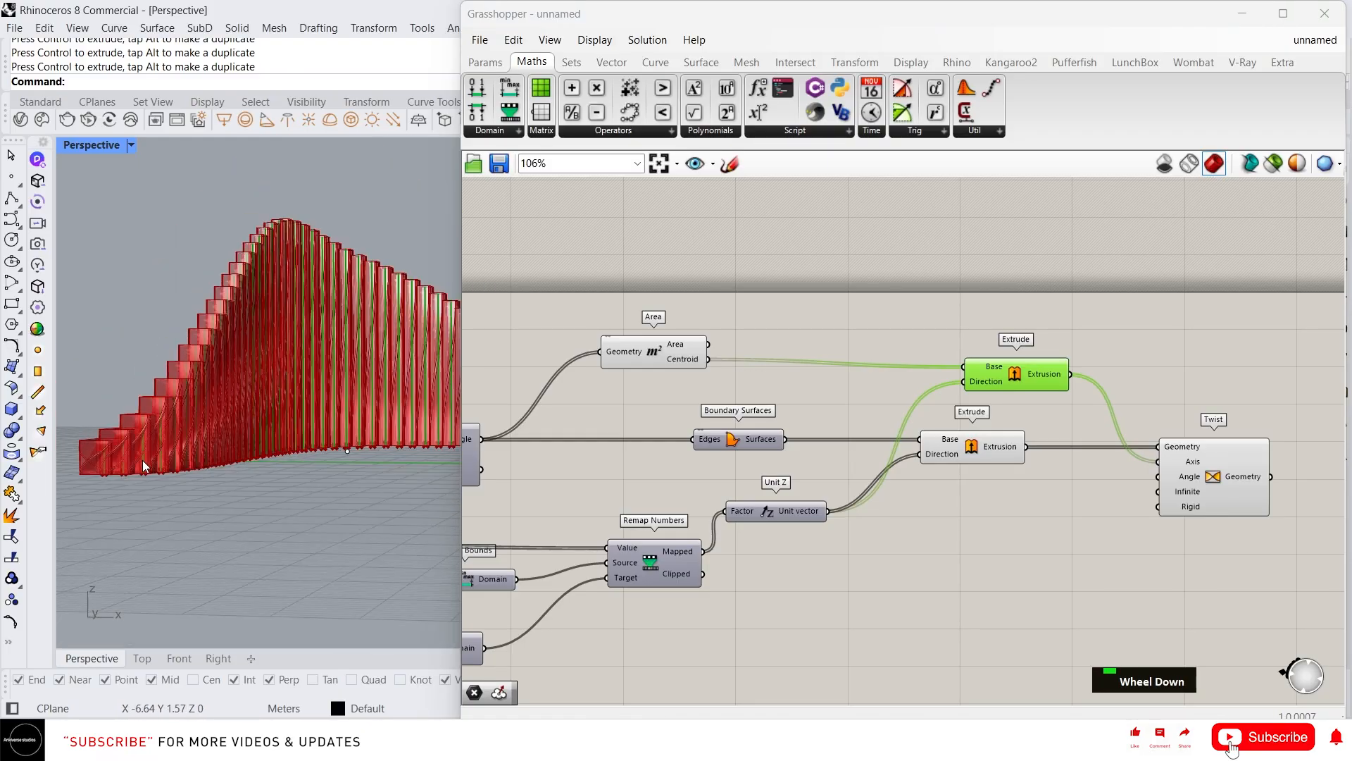
scroll(411, 416, "up", 4)
scroll(411, 416, "down", 2)
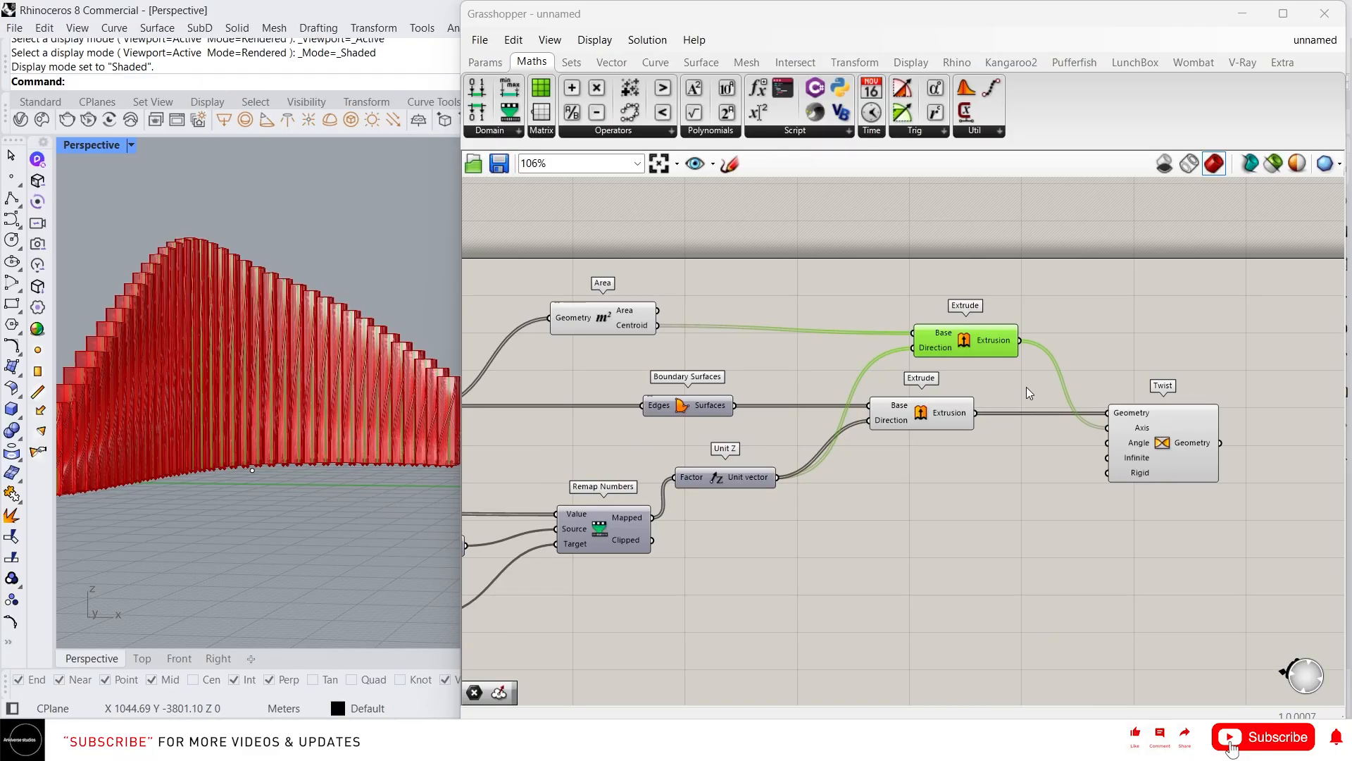
scroll(1030, 497, "down", 3)
Zoom out the canvas and window-select all components of the definition
mouse_move(1030, 497)
right_mouse_down()
mouse_move(1084, 421)
mouse_move(1273, 458)
right_mouse_up()
scroll(1288, 508, "down", 3)
left_click_drag(1273, 509, 708, 381)
Group the selected components and add a Remap Numbers component near Twist
key("ctrl+g")
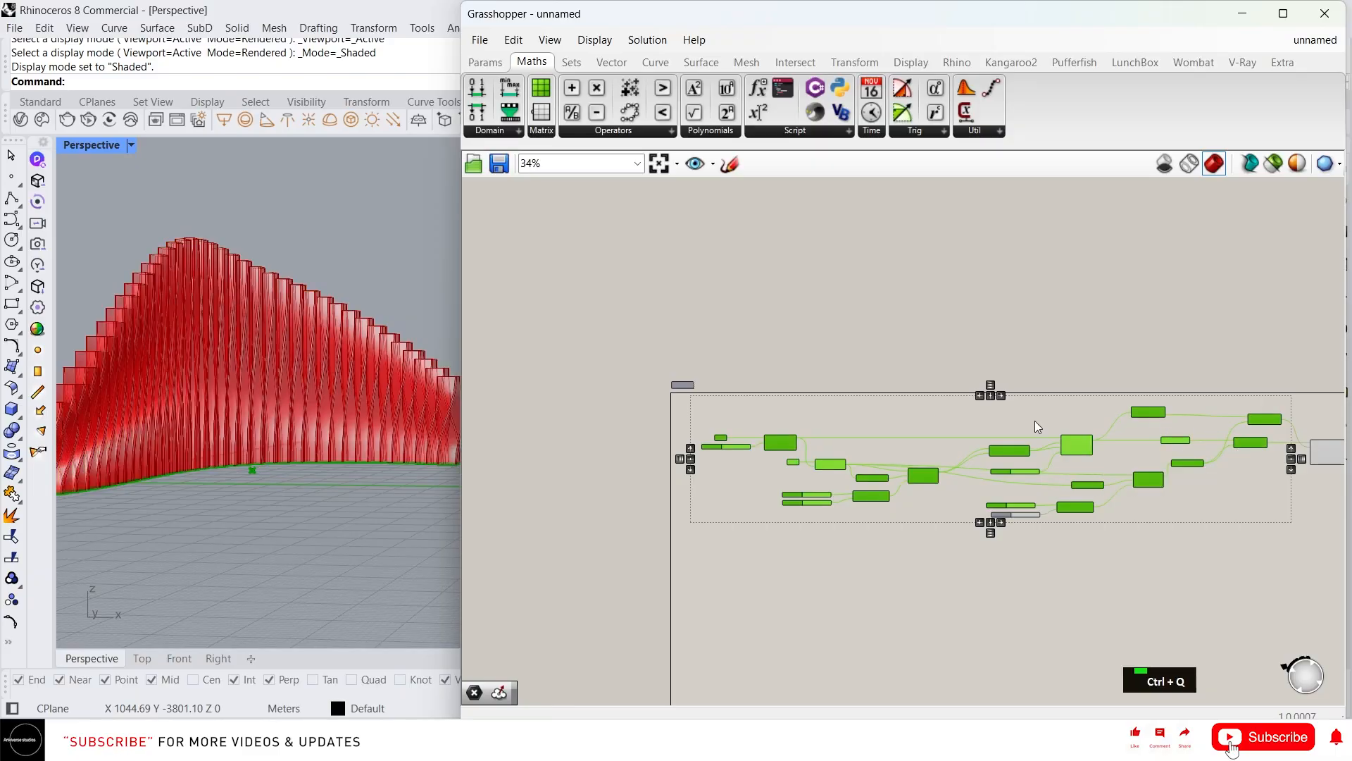
scroll(302, 417, "down", 3)
right_click_drag(1286, 428, 936, 450)
scroll(951, 458, "up", 4)
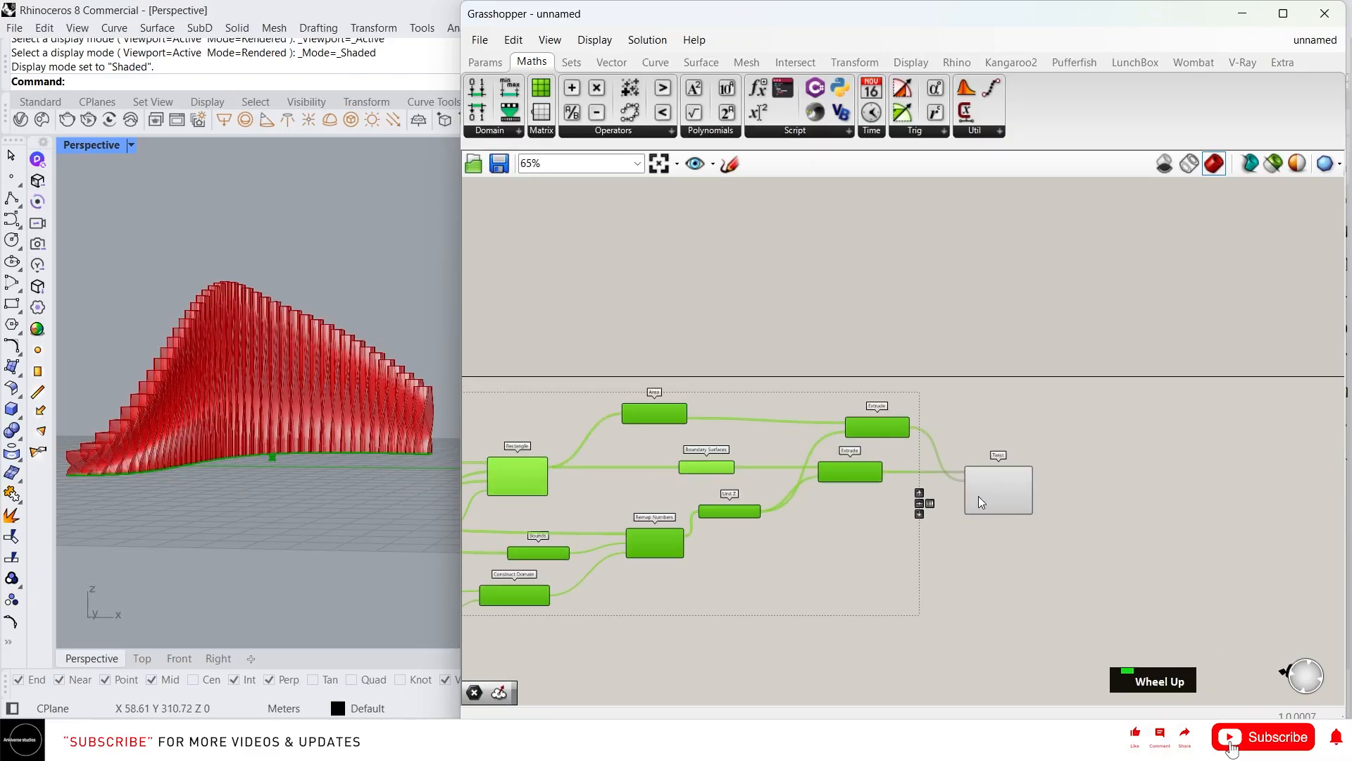
scroll(978, 496, "up", 4)
right_click_drag(935, 581, 938, 534)
mouse_move(955, 460)
right_mouse_down()
mouse_move(961, 435)
mouse_move(936, 462)
right_mouse_up()
double_click(878, 480)
type("rem")
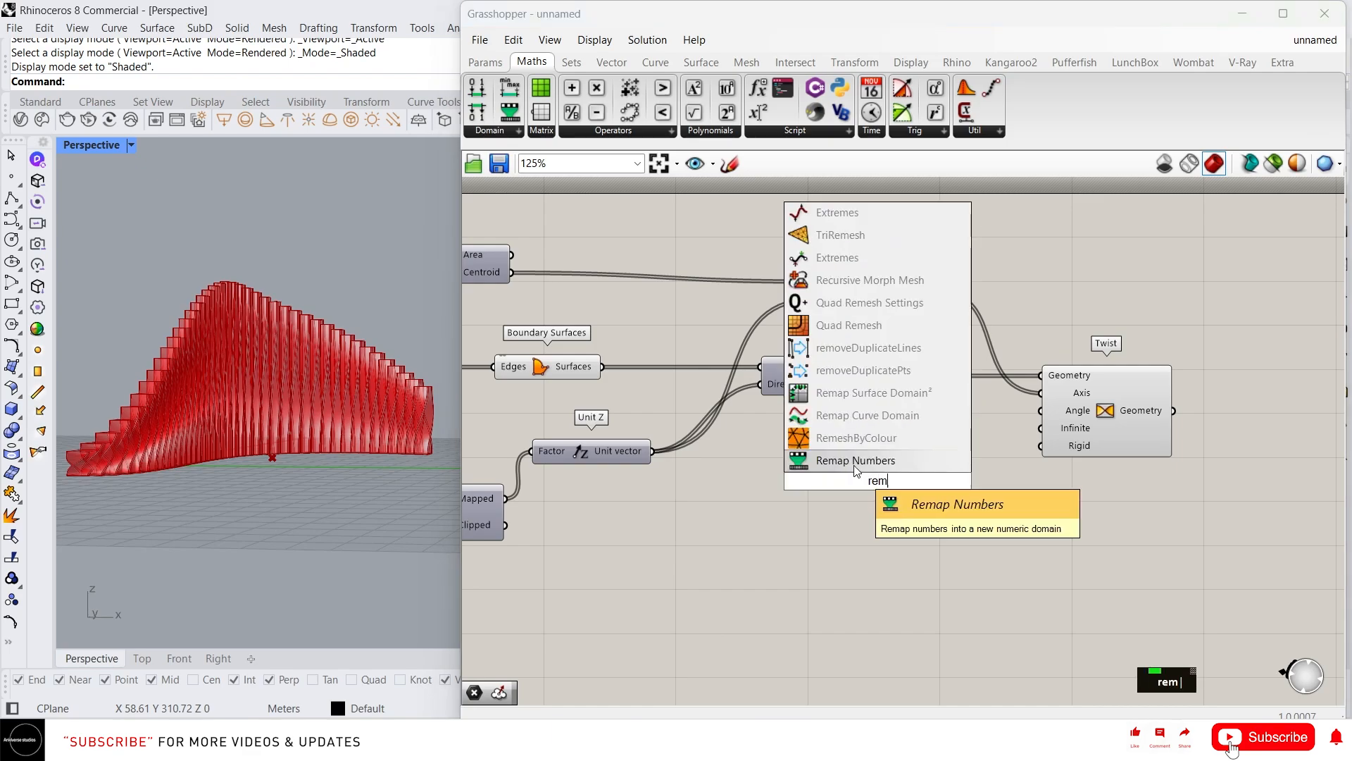
key("Return")
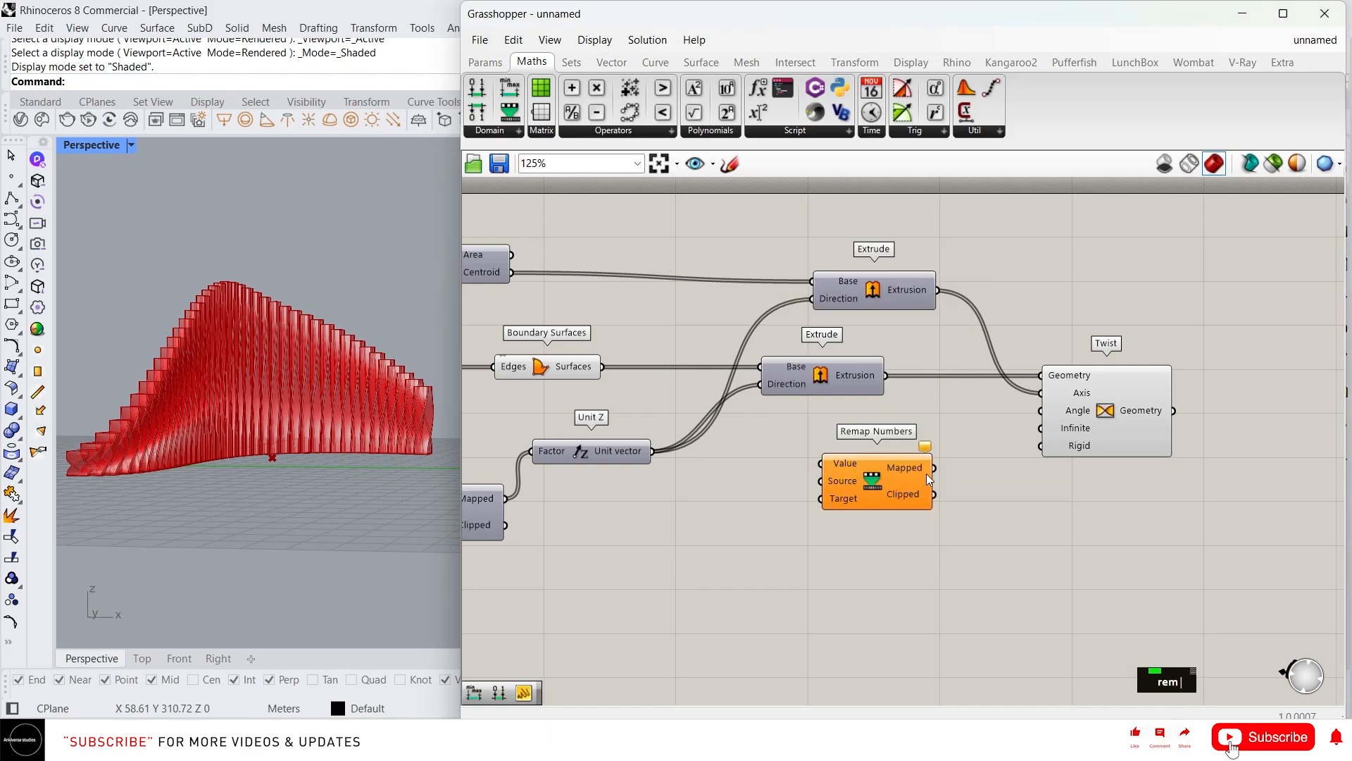
Position the new Remap Numbers below the Extrude components
mouse_move(929, 471)
left_mouse_down()
mouse_move(1011, 431)
mouse_move(942, 465)
left_mouse_up()
right_click_drag(939, 465, 1064, 459)
left_click_drag(993, 484, 1006, 516)
right_click_drag(915, 500, 1021, 470)
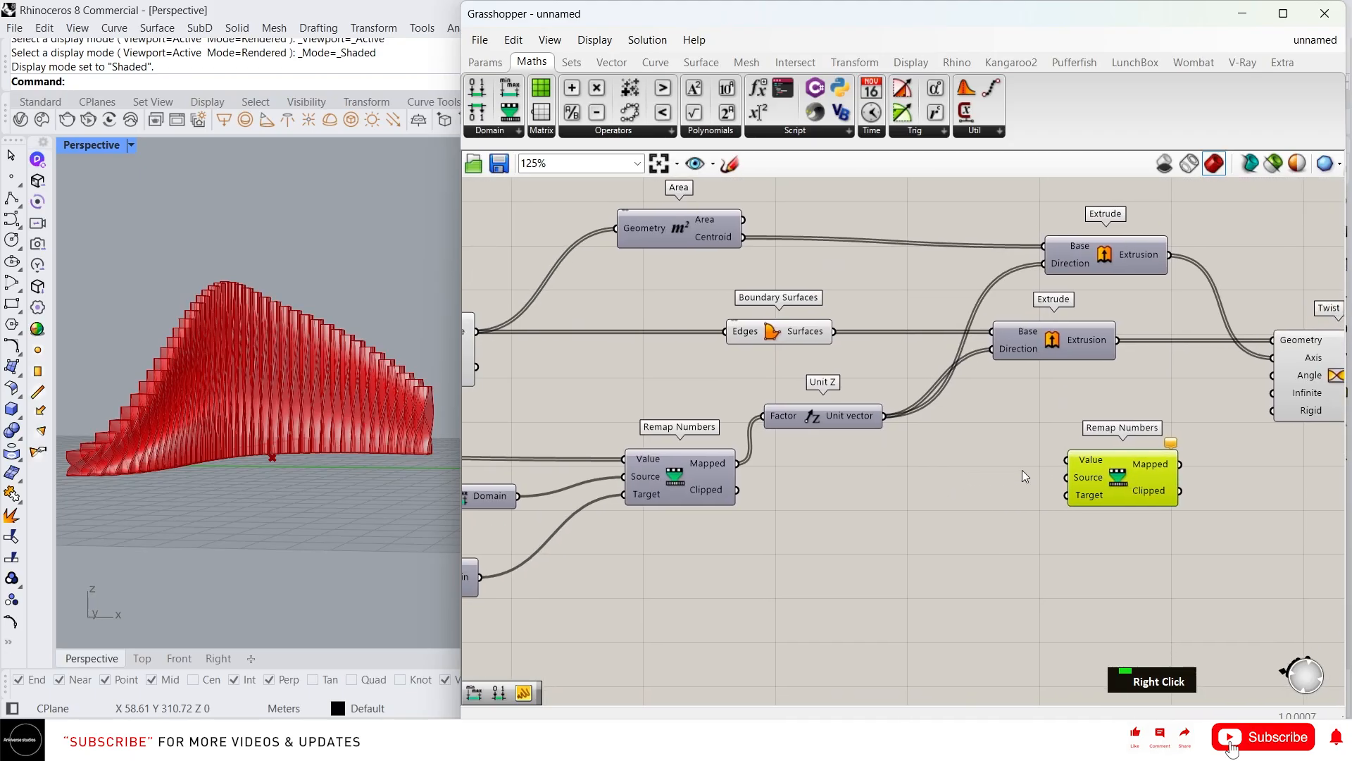
scroll(1016, 458, "down", 2)
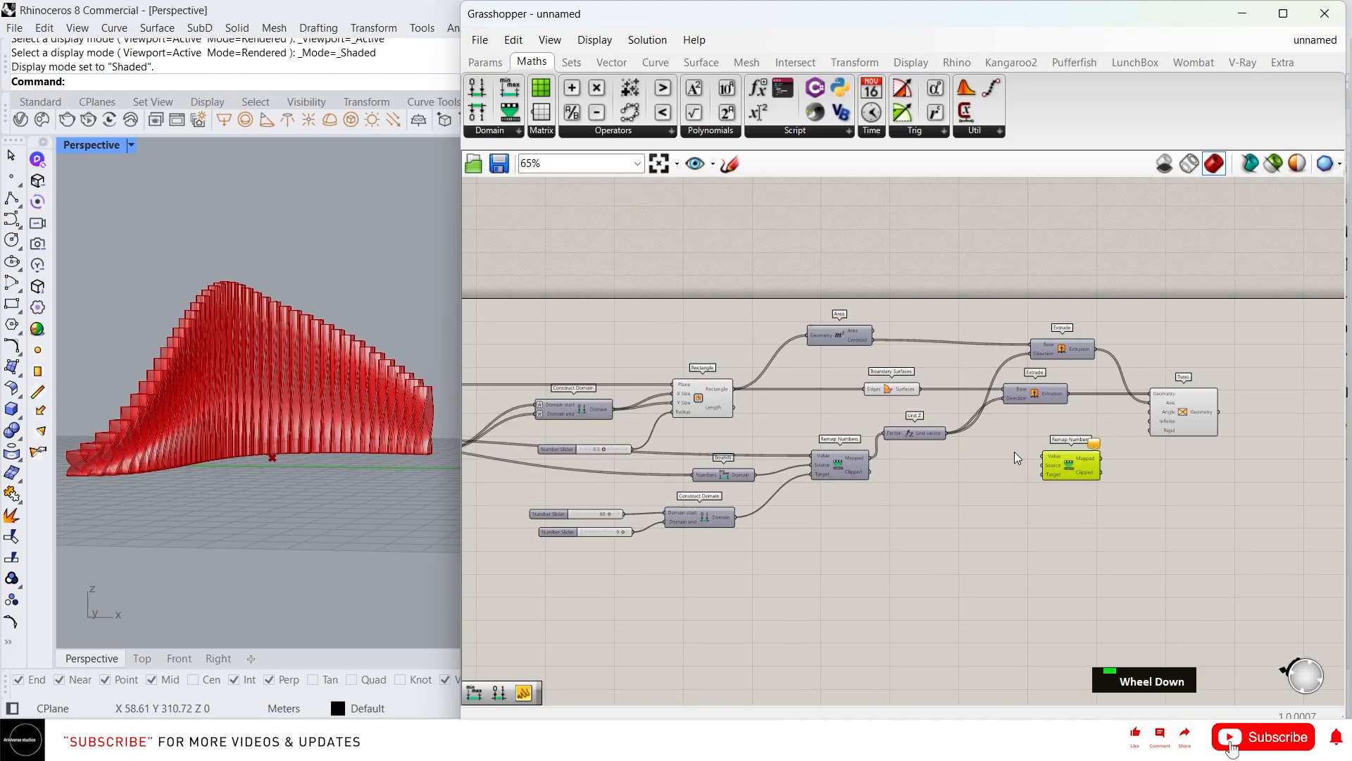
scroll(671, 489, "up", 1)
scroll(669, 467, "down", 3)
scroll(563, 442, "up", 2)
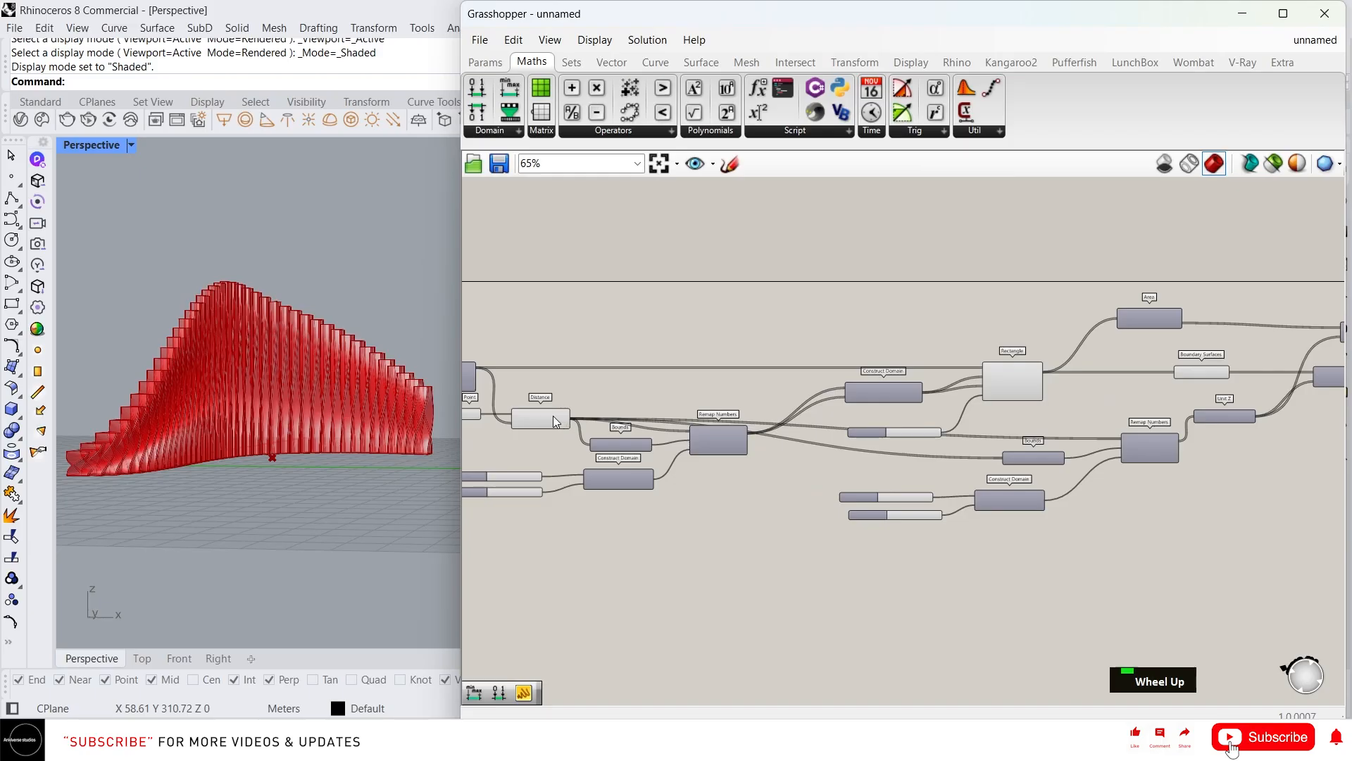
Wire the Distance values into Remap's Value and the Bounds domain into its Source
left_click(553, 417)
scroll(553, 413, "down", 2)
scroll(556, 411, "up", 1)
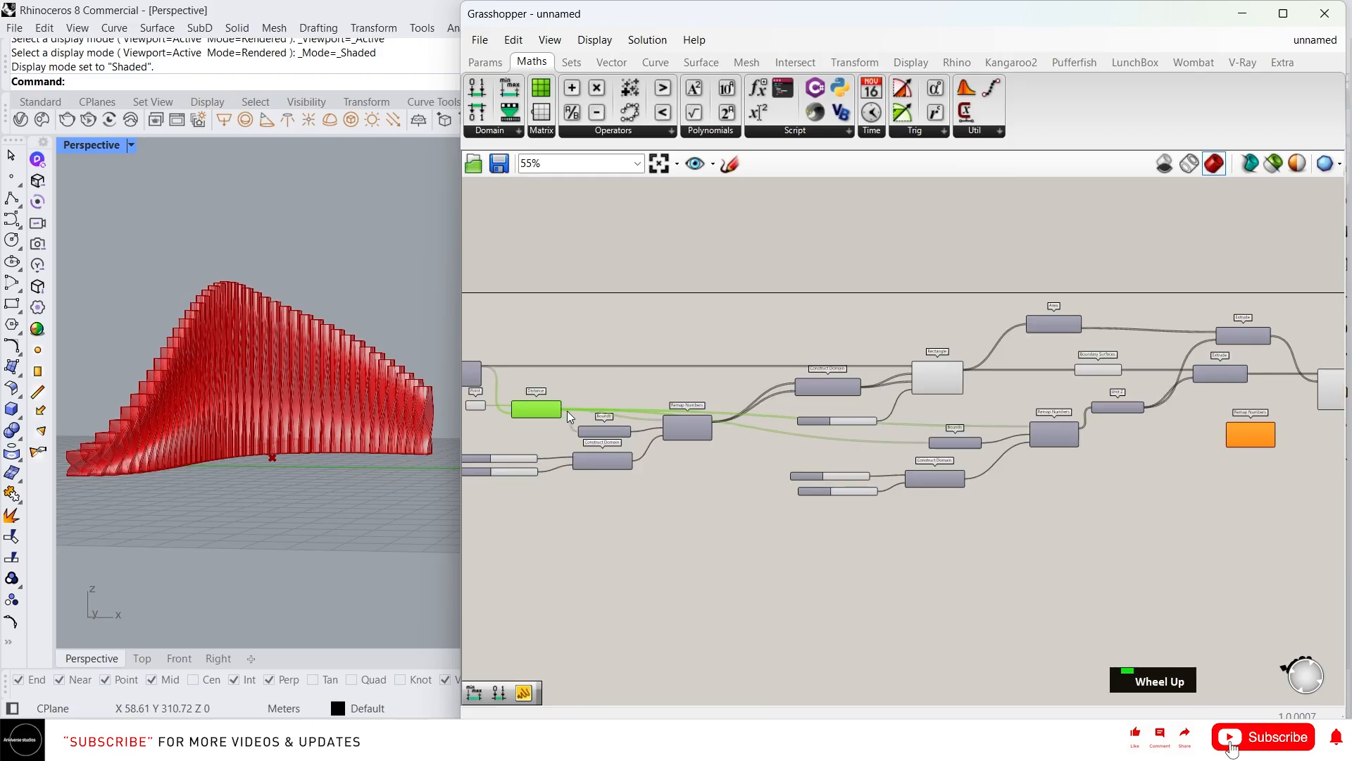
left_click(568, 412)
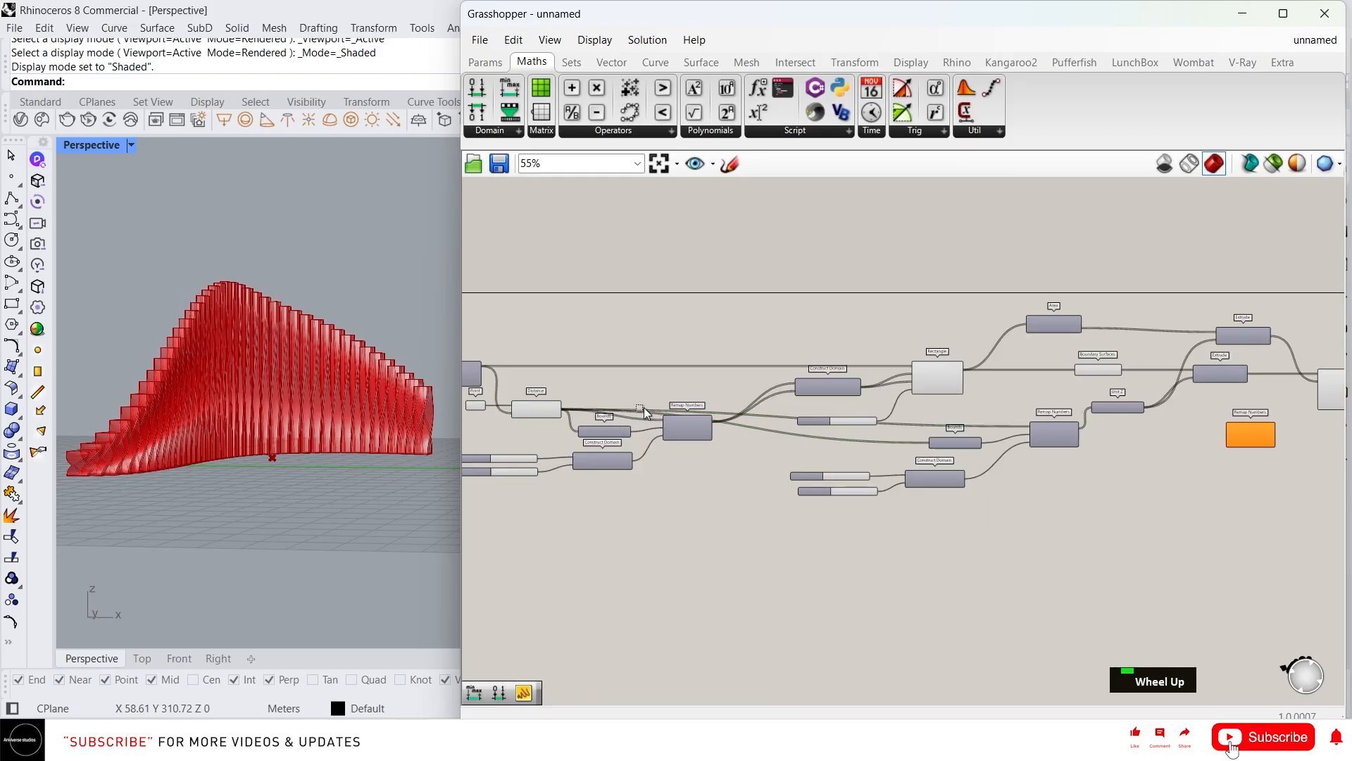
left_click_drag(565, 408, 1230, 425)
scroll(1261, 432, "up", 2)
scroll(1268, 441, "up", 1)
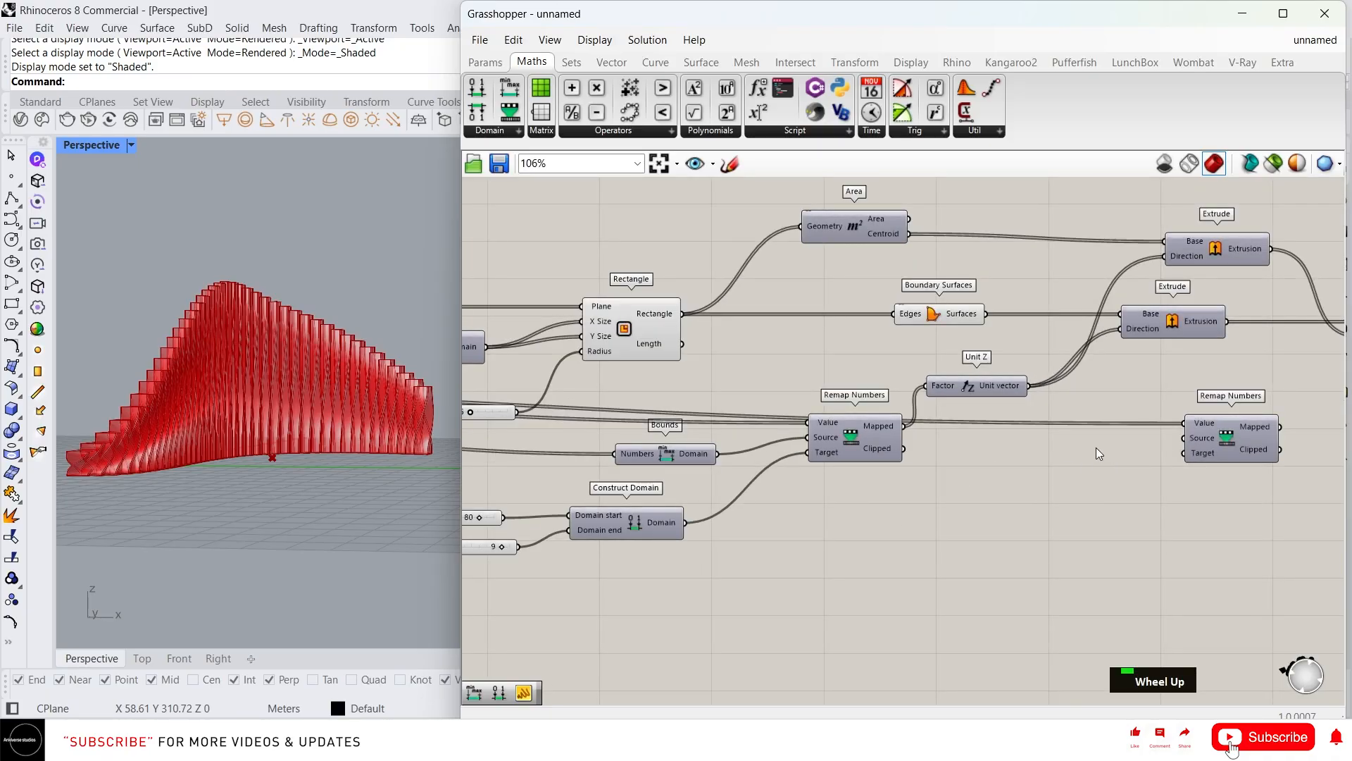
scroll(1028, 451, "down", 2)
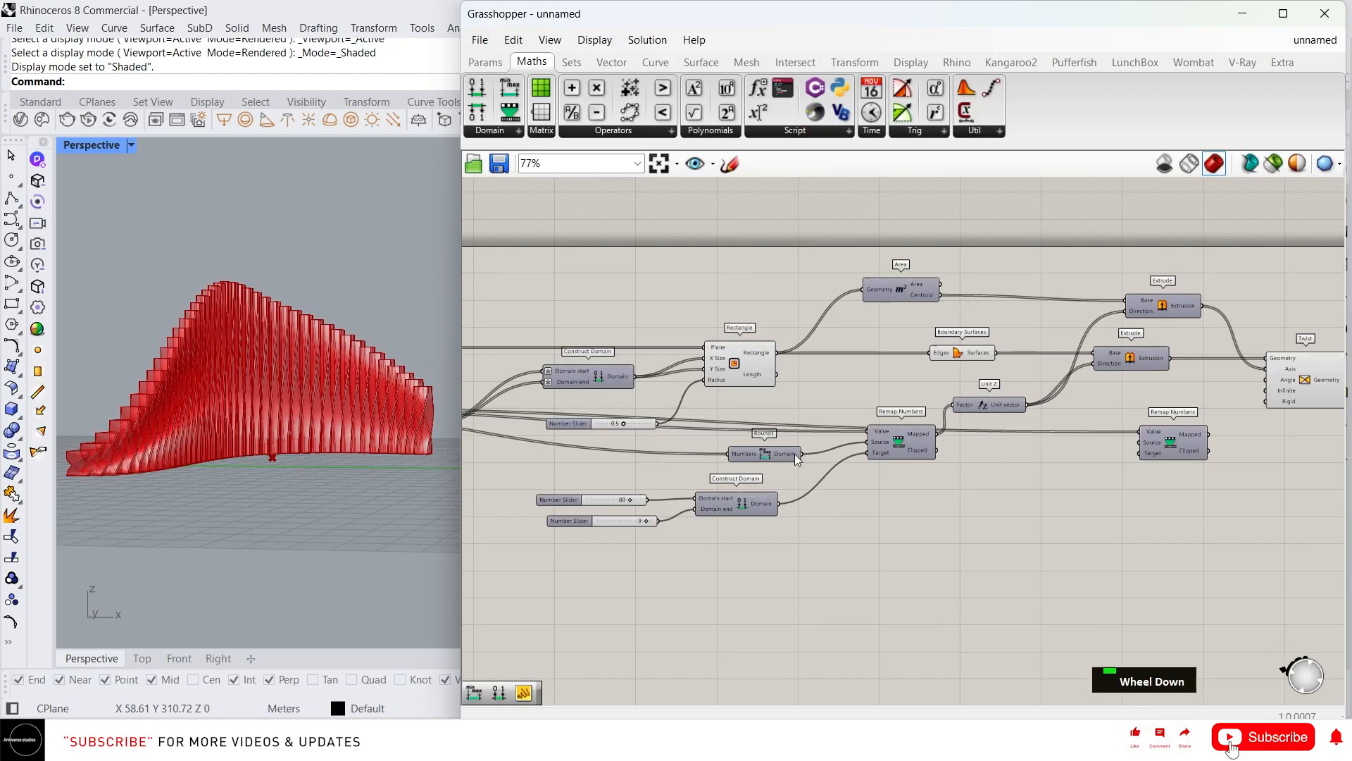
left_click_drag(800, 453, 1139, 442)
Add a Construct Domain component feeding the new Remap Numbers' Target
scroll(1143, 451, "up", 3)
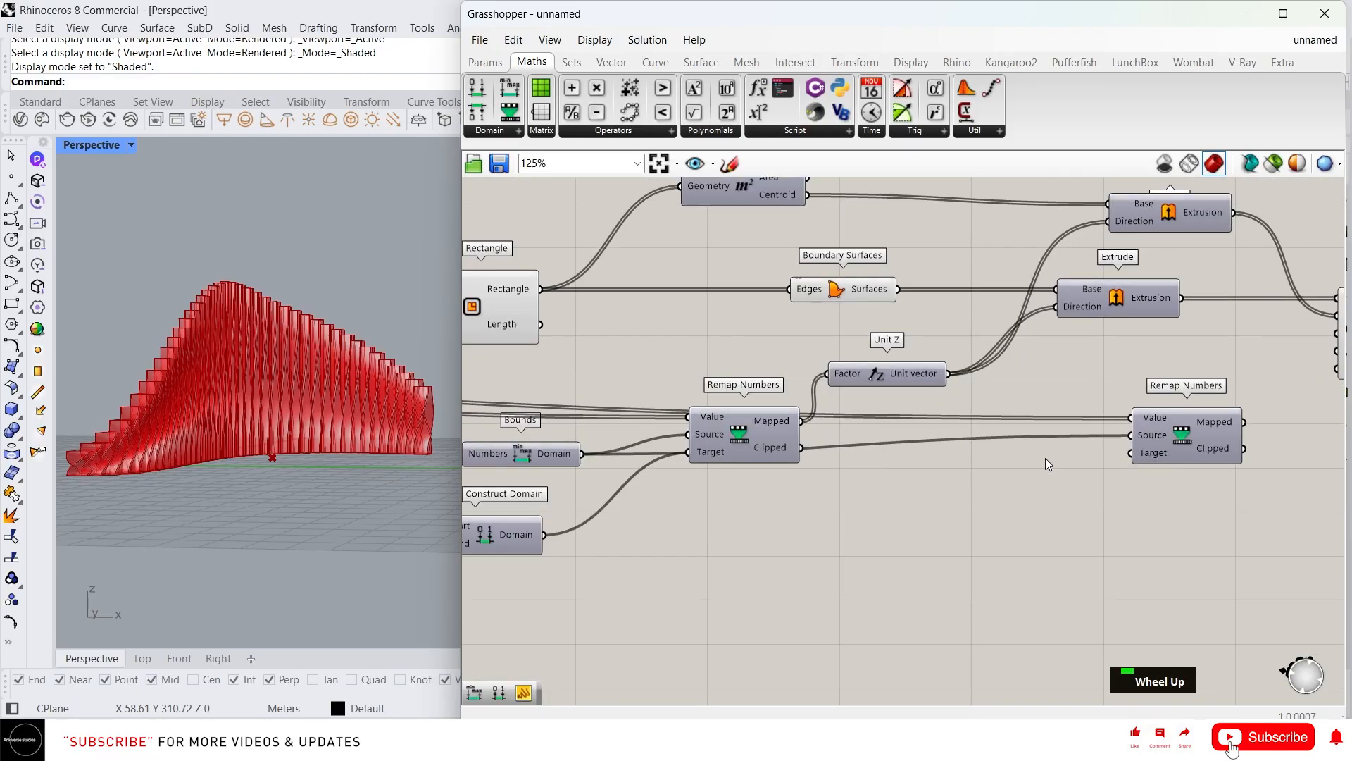
right_click_drag(1045, 463, 1037, 429)
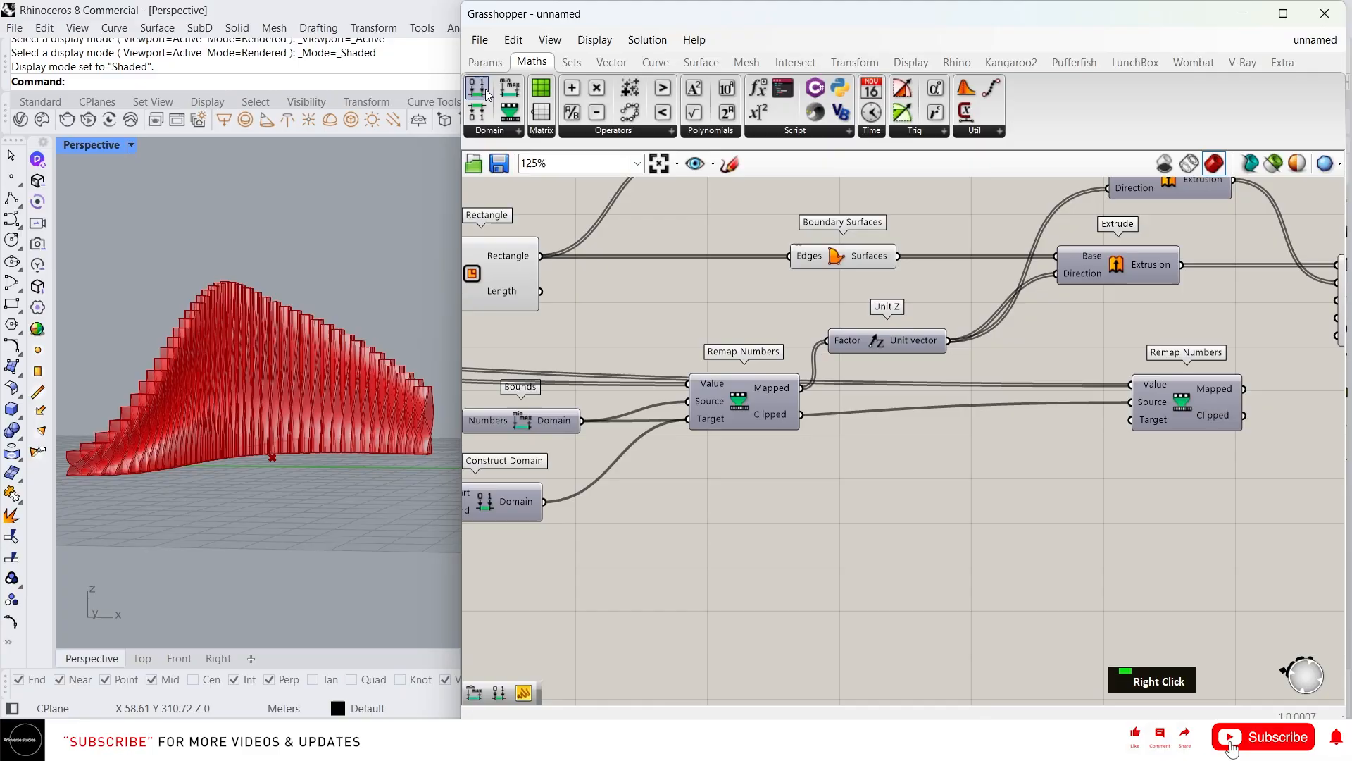
left_click_drag(931, 387, 1106, 442)
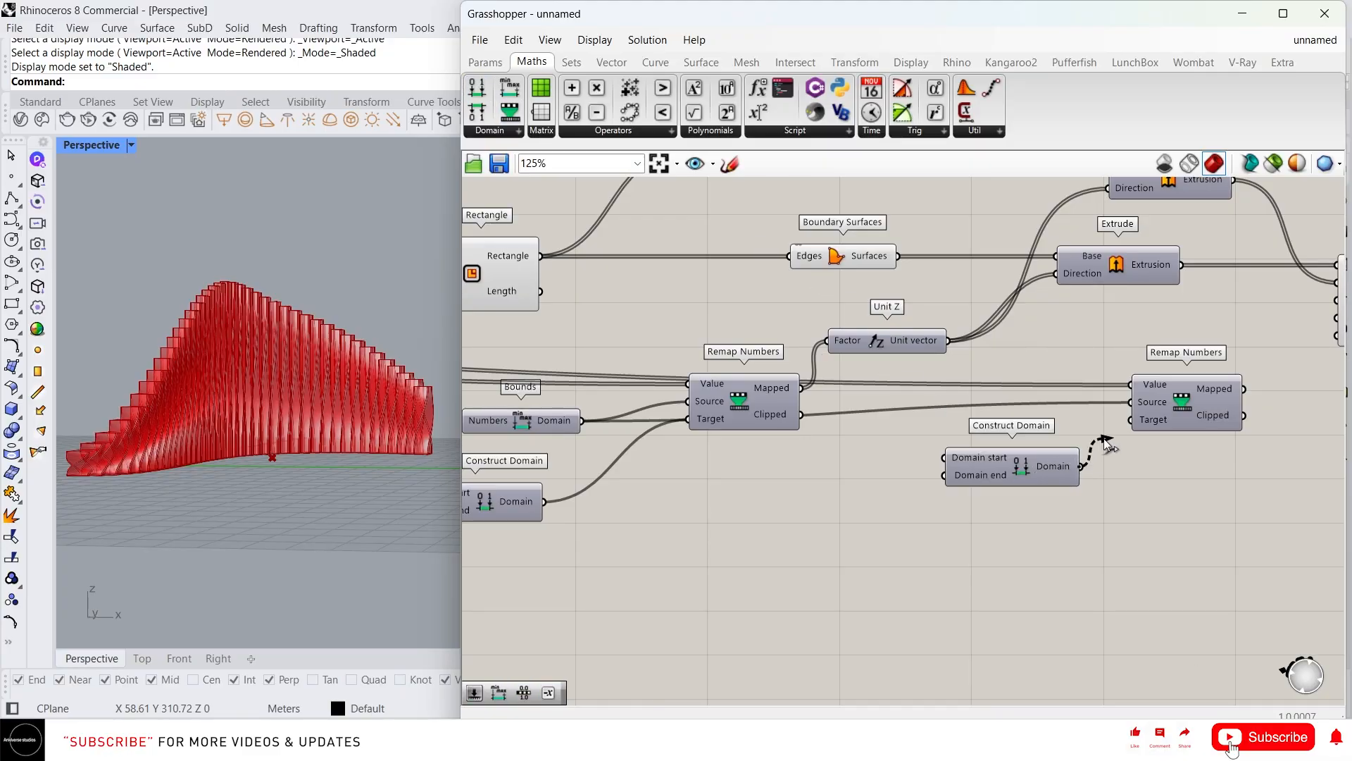
scroll(318, 429, "up", 3)
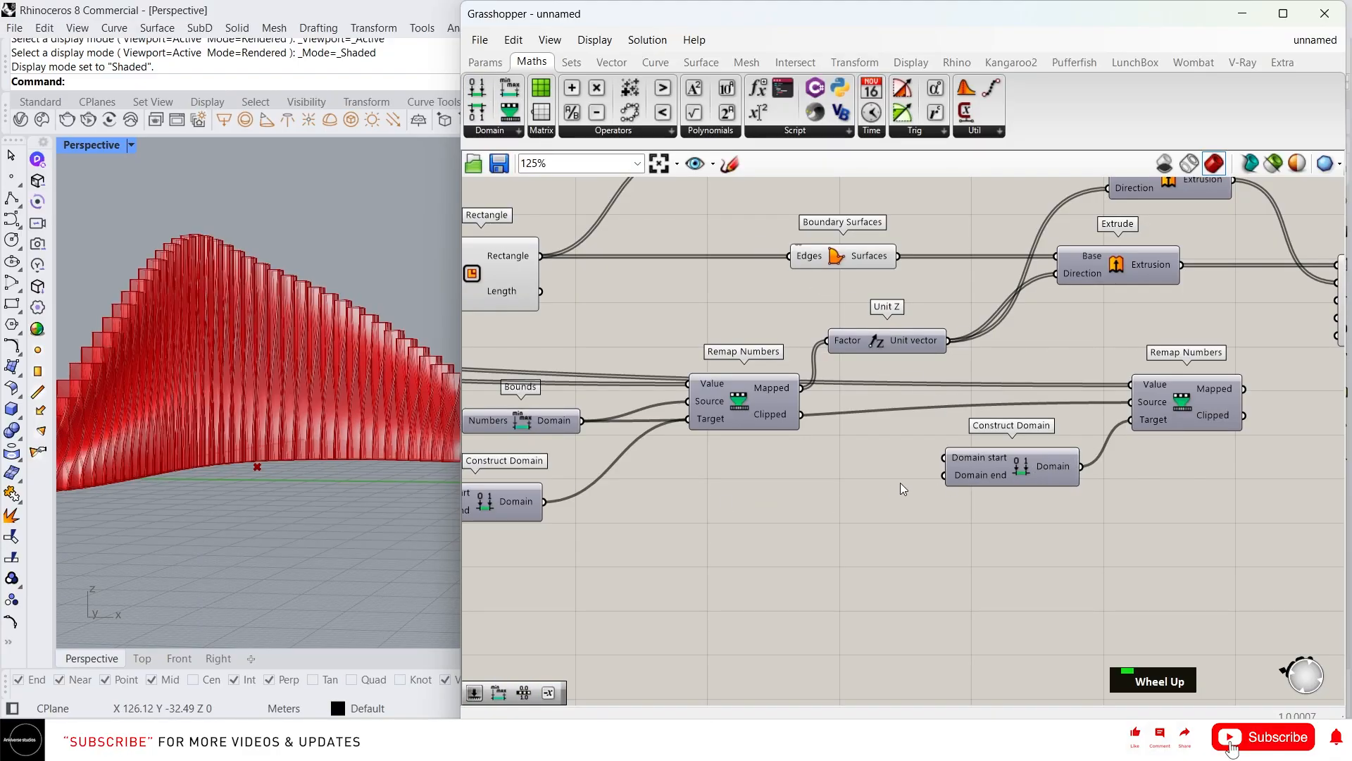
Create Number Sliders set to 3 and 0.5 and wire them into Domain start and end
double_click(849, 473)
type("3")
key("Return")
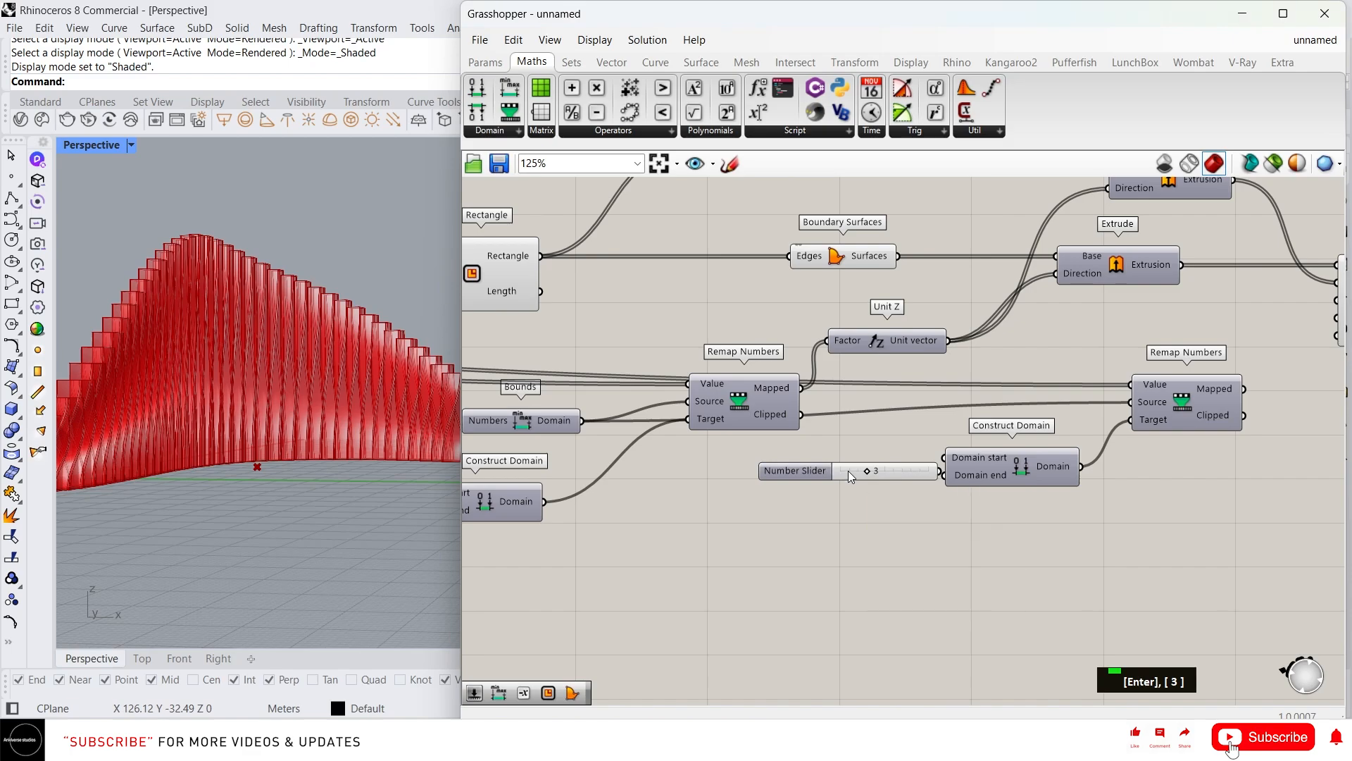
left_click_drag(885, 474, 935, 459)
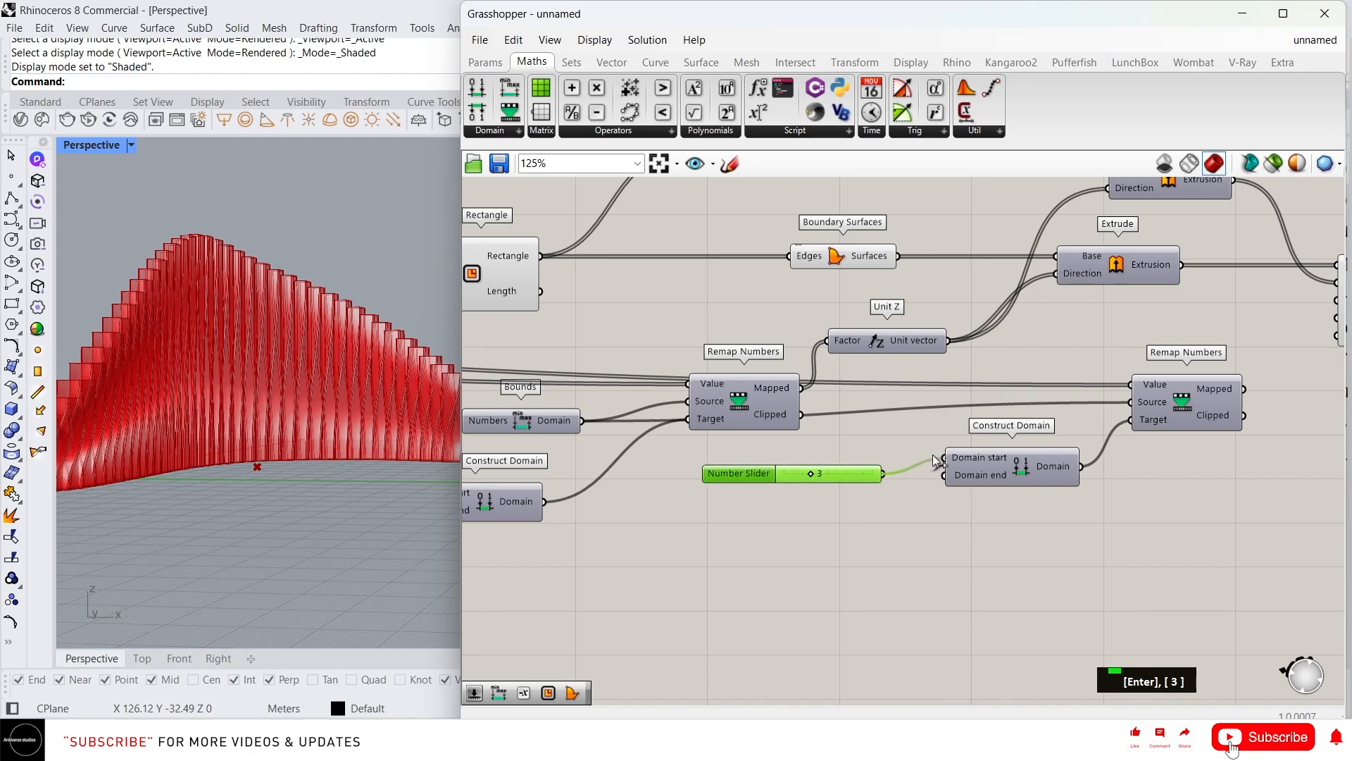
double_click(834, 506)
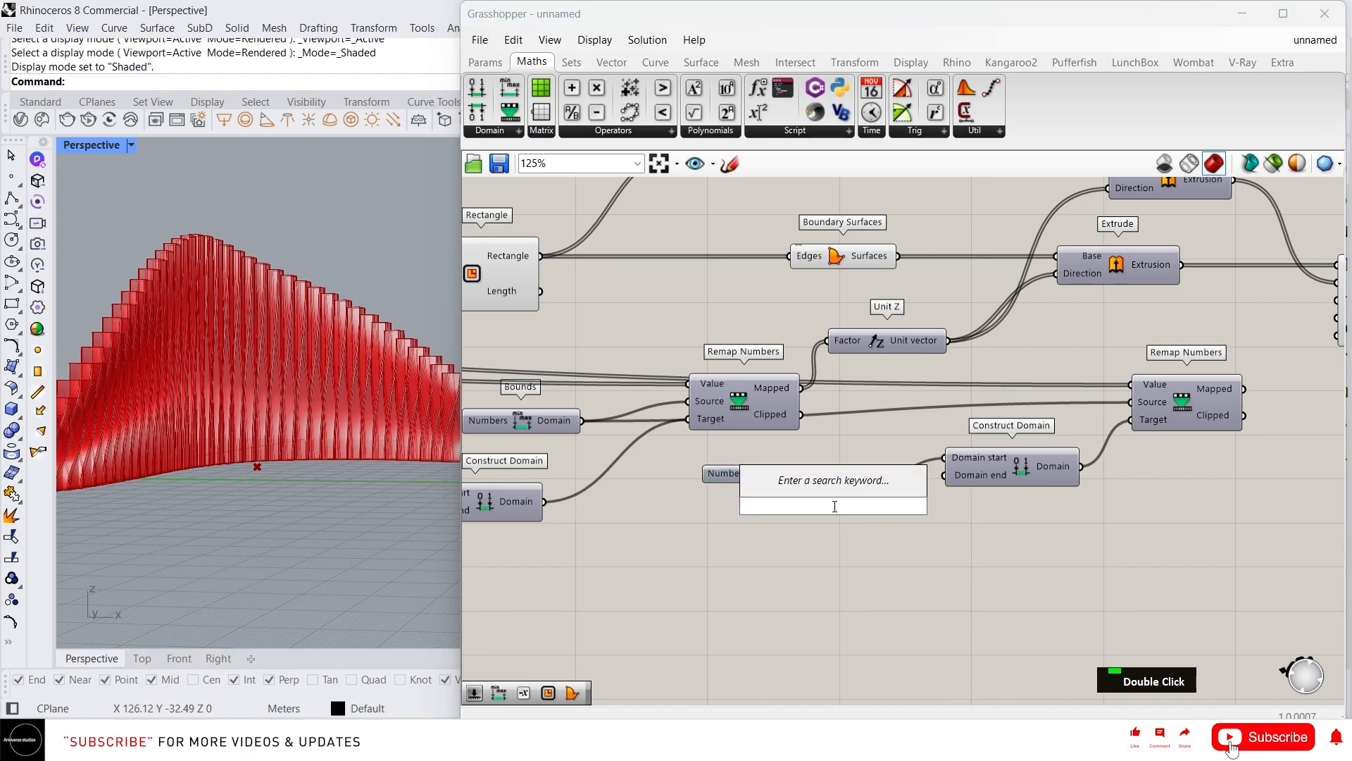
type("0.5")
key("Return")
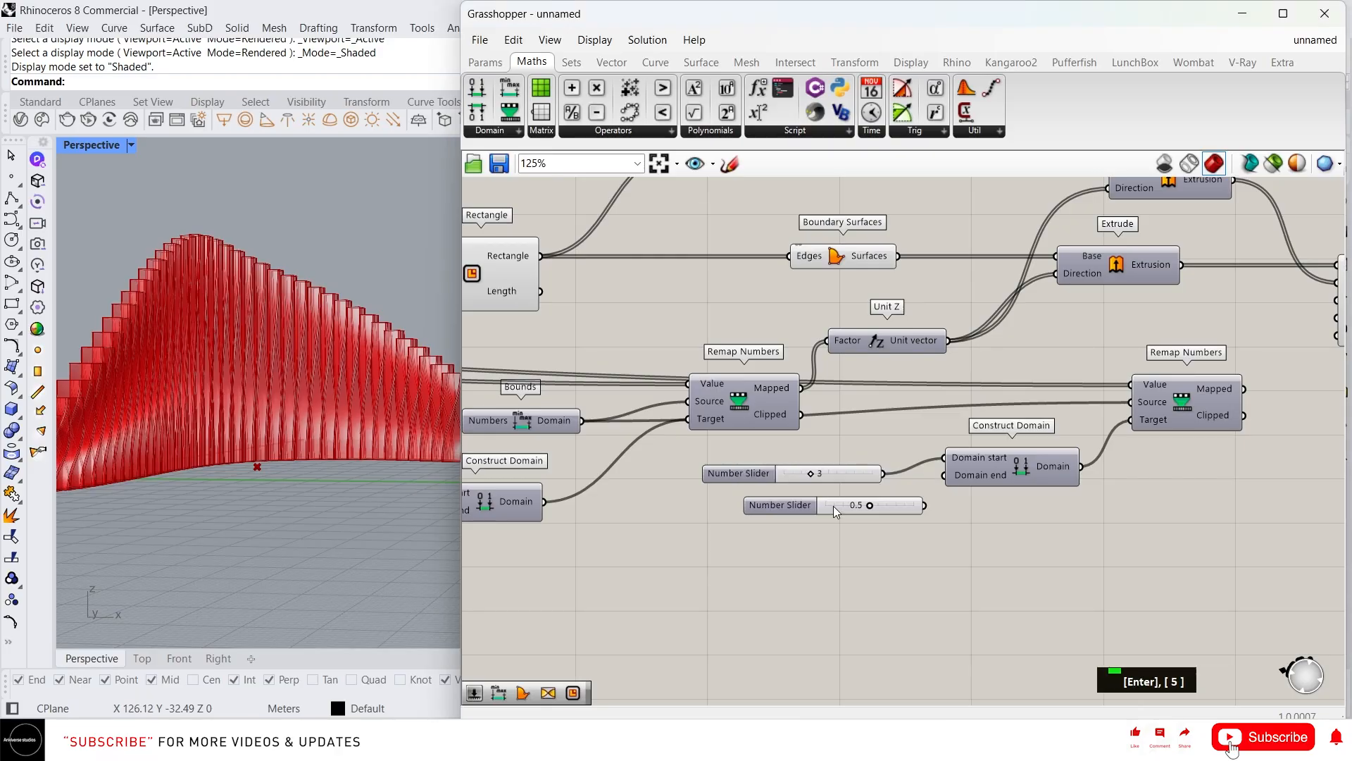
left_click_drag(834, 505, 779, 509)
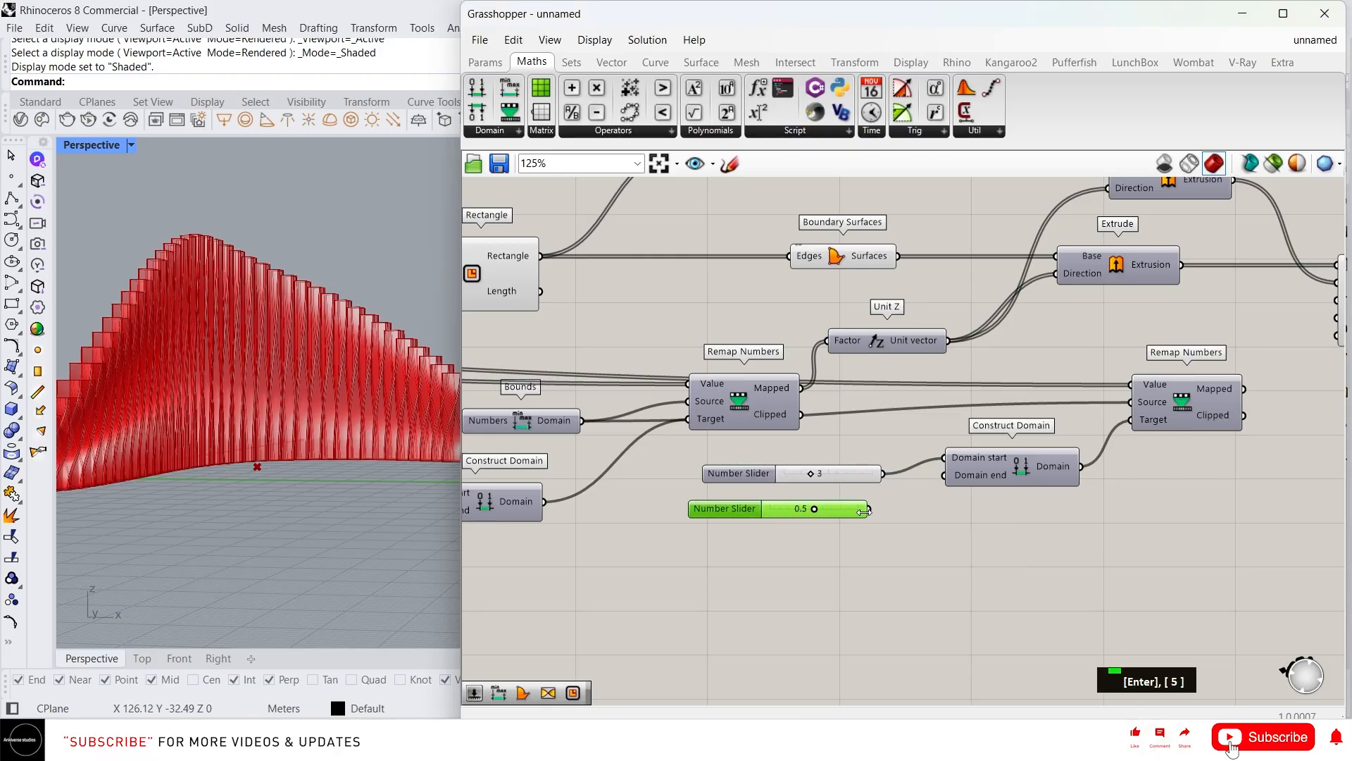
left_click_drag(896, 504, 945, 475)
scroll(933, 478, "down", 2)
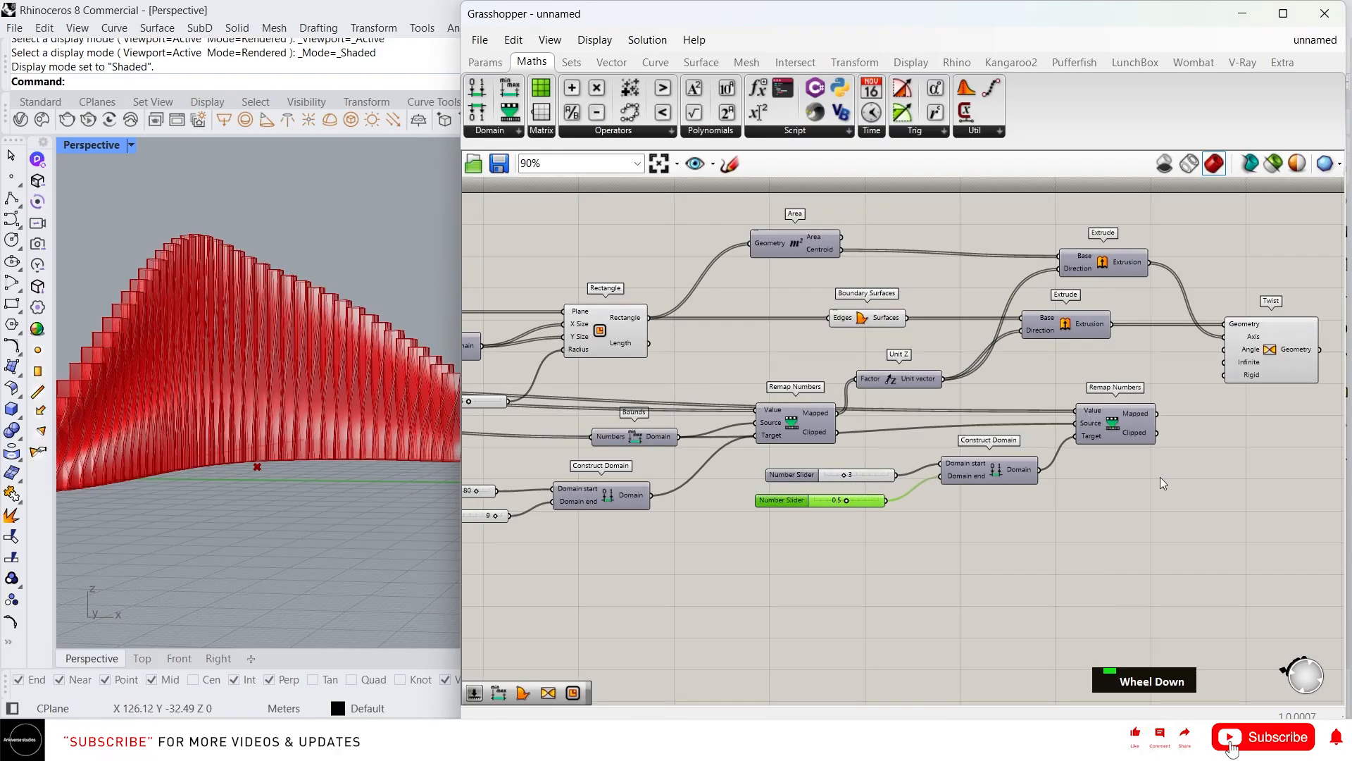
Wire the second Remap Numbers output into the Twist angle input
left_click(1152, 422)
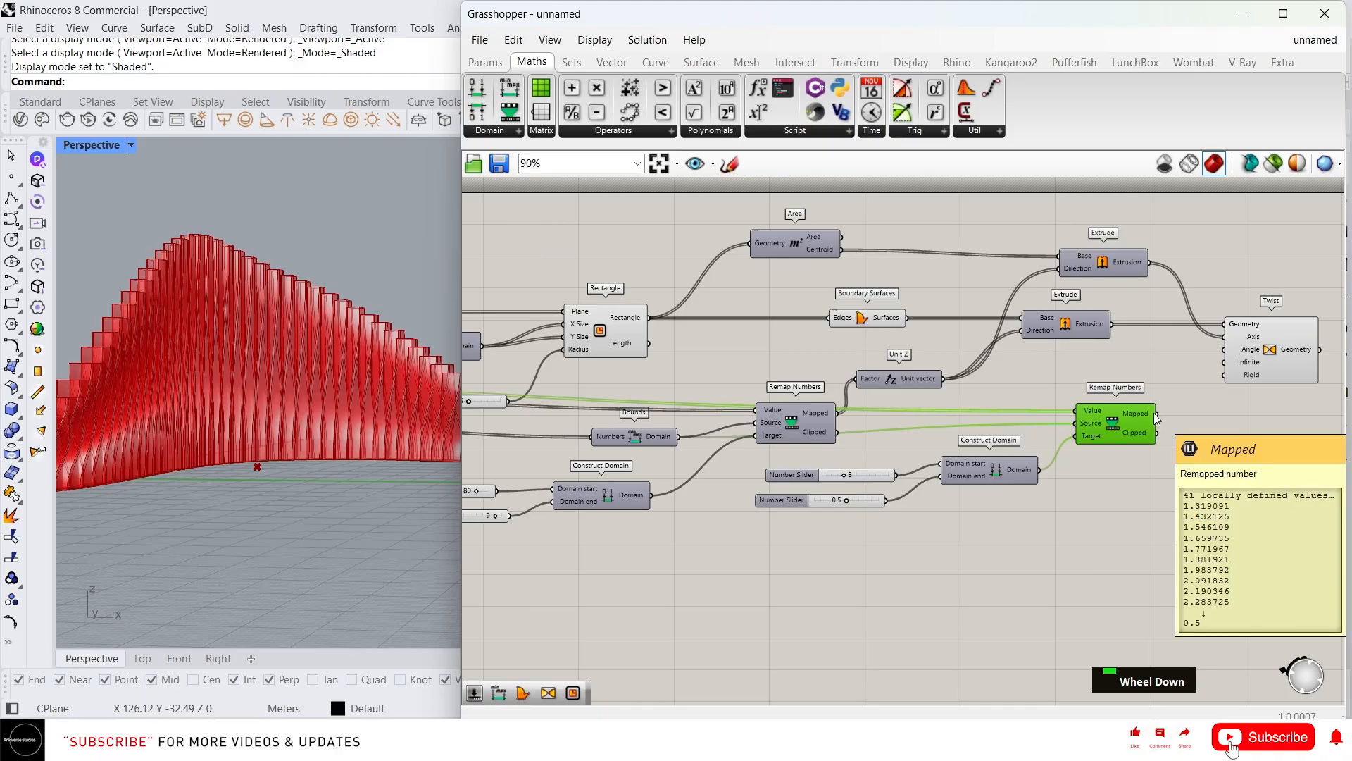
left_click_drag(1156, 413, 1234, 350)
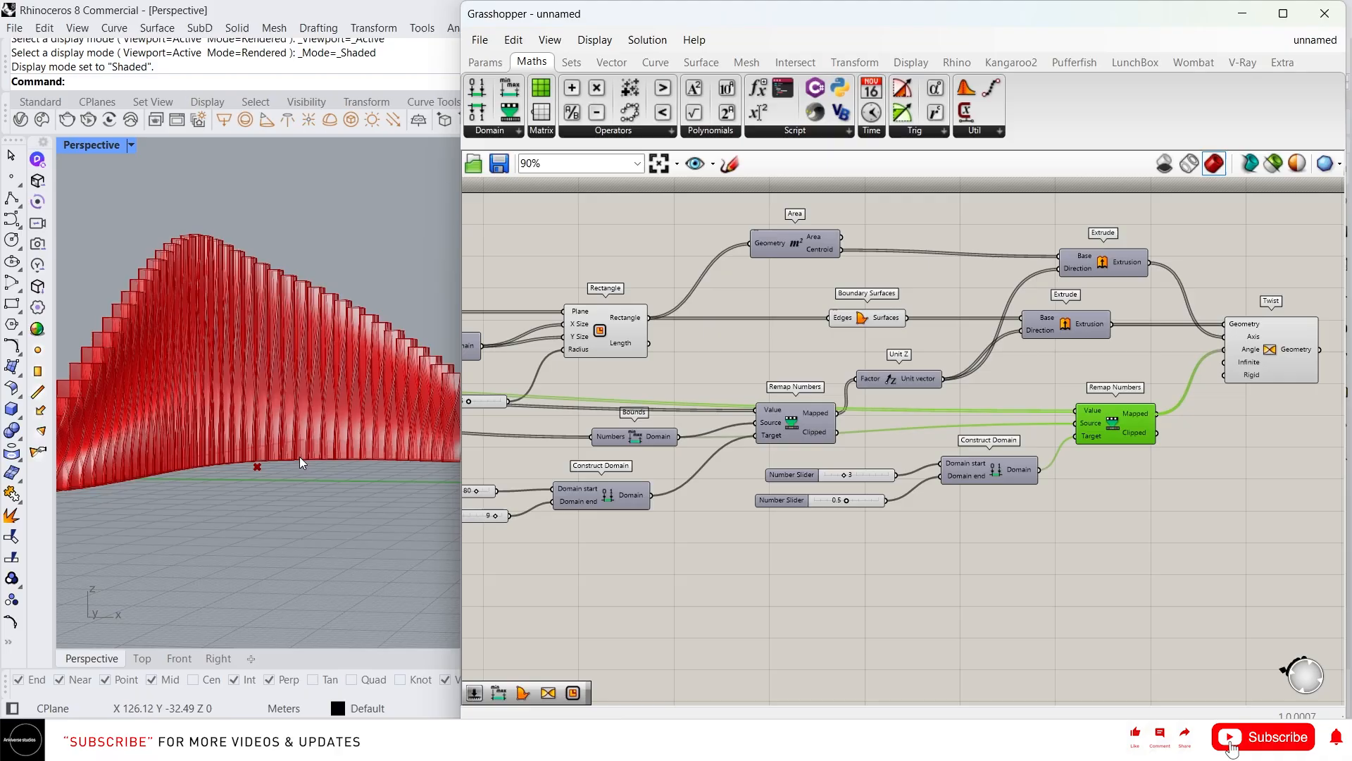
scroll(246, 437, "down", 3)
right_click_drag(239, 433, 386, 434)
scroll(310, 434, "up", 2)
scroll(386, 434, "down", 2)
scroll(845, 500, "up", 3)
scroll(858, 510, "up", 3)
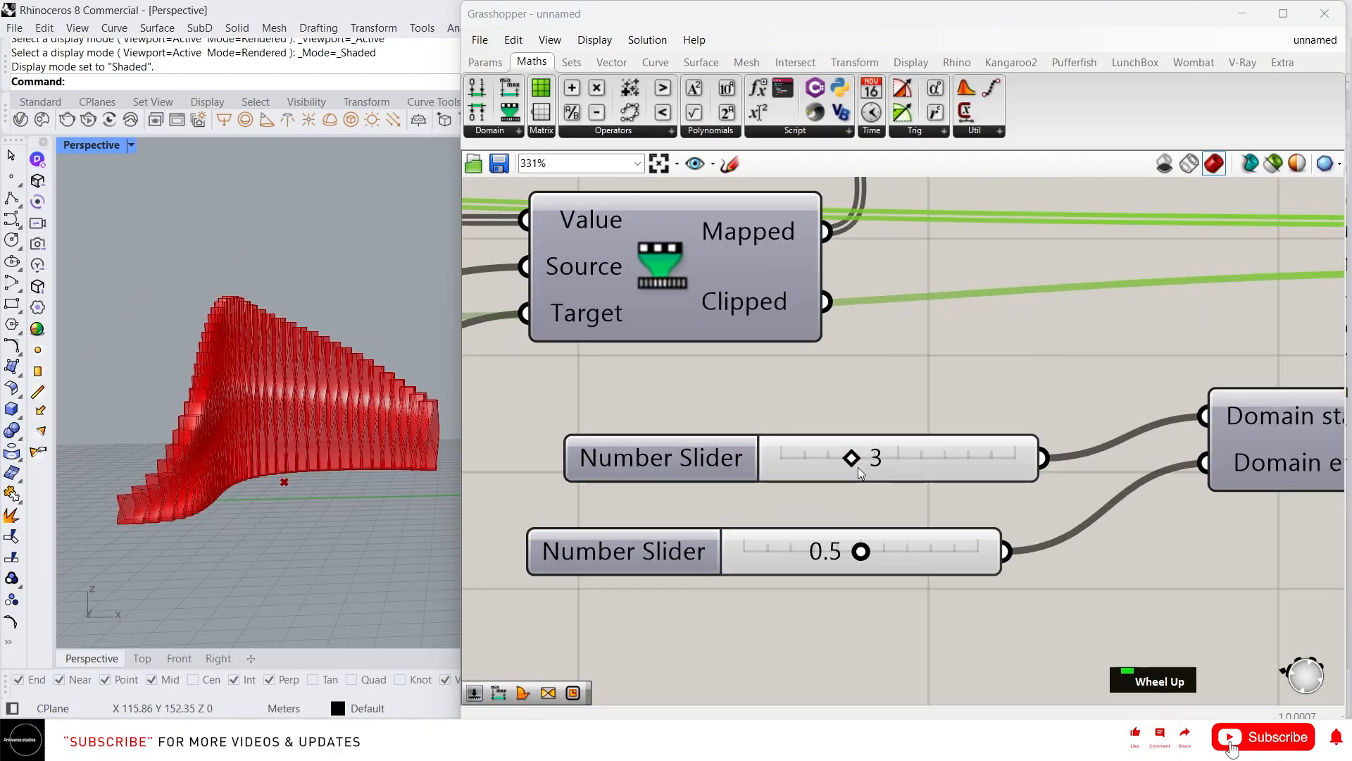
Raise the upper slider to 4 and view the fins from a lower angle
left_click_drag(872, 455, 875, 462)
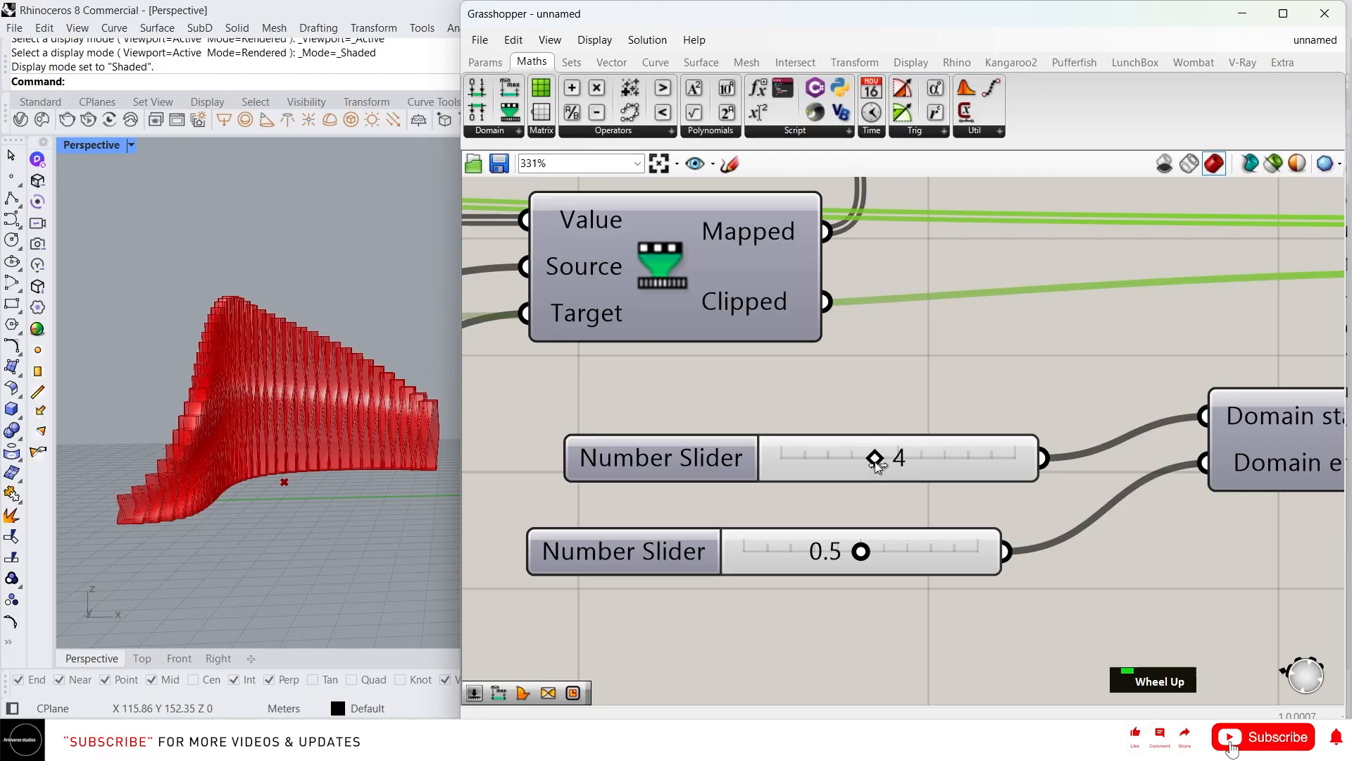
scroll(158, 485, "up", 3)
scroll(204, 485, "down", 5)
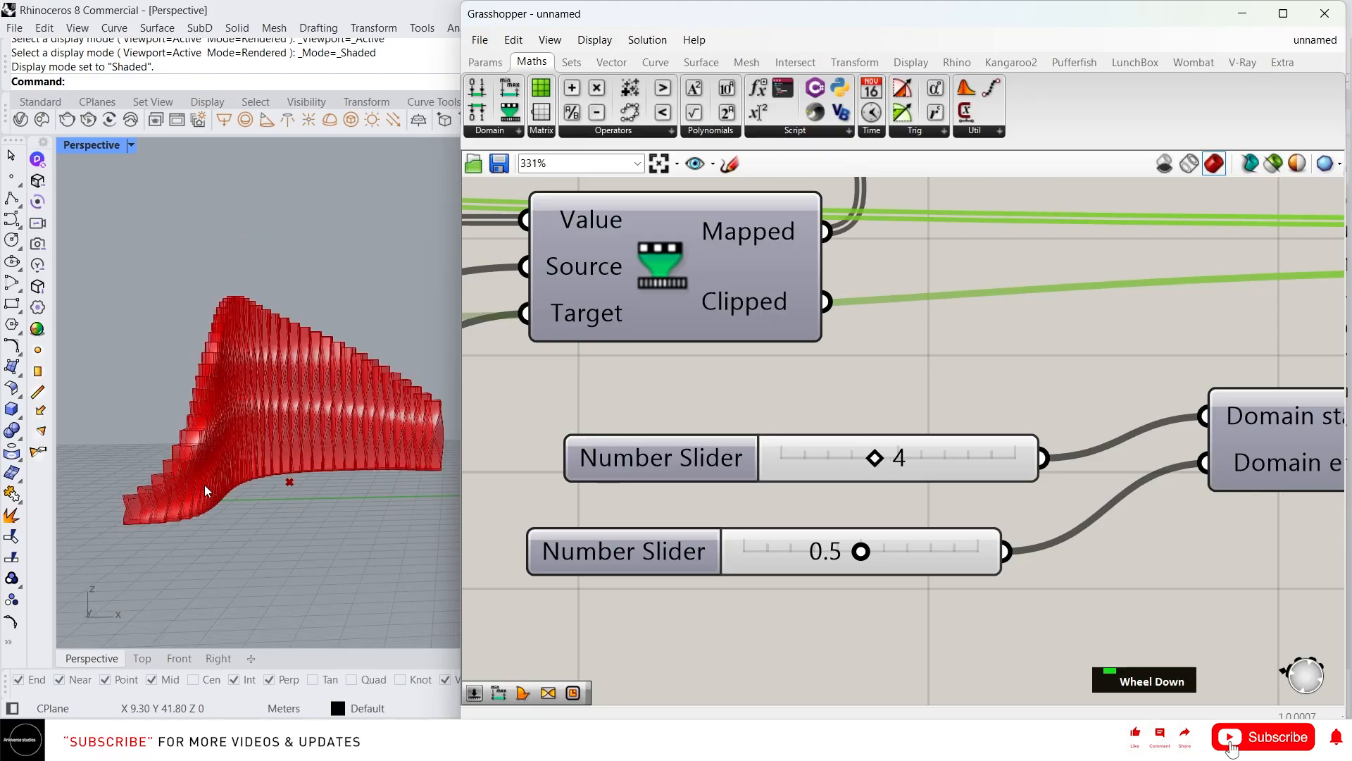
right_click_drag(204, 485, 146, 518)
scroll(180, 437, "up", 2)
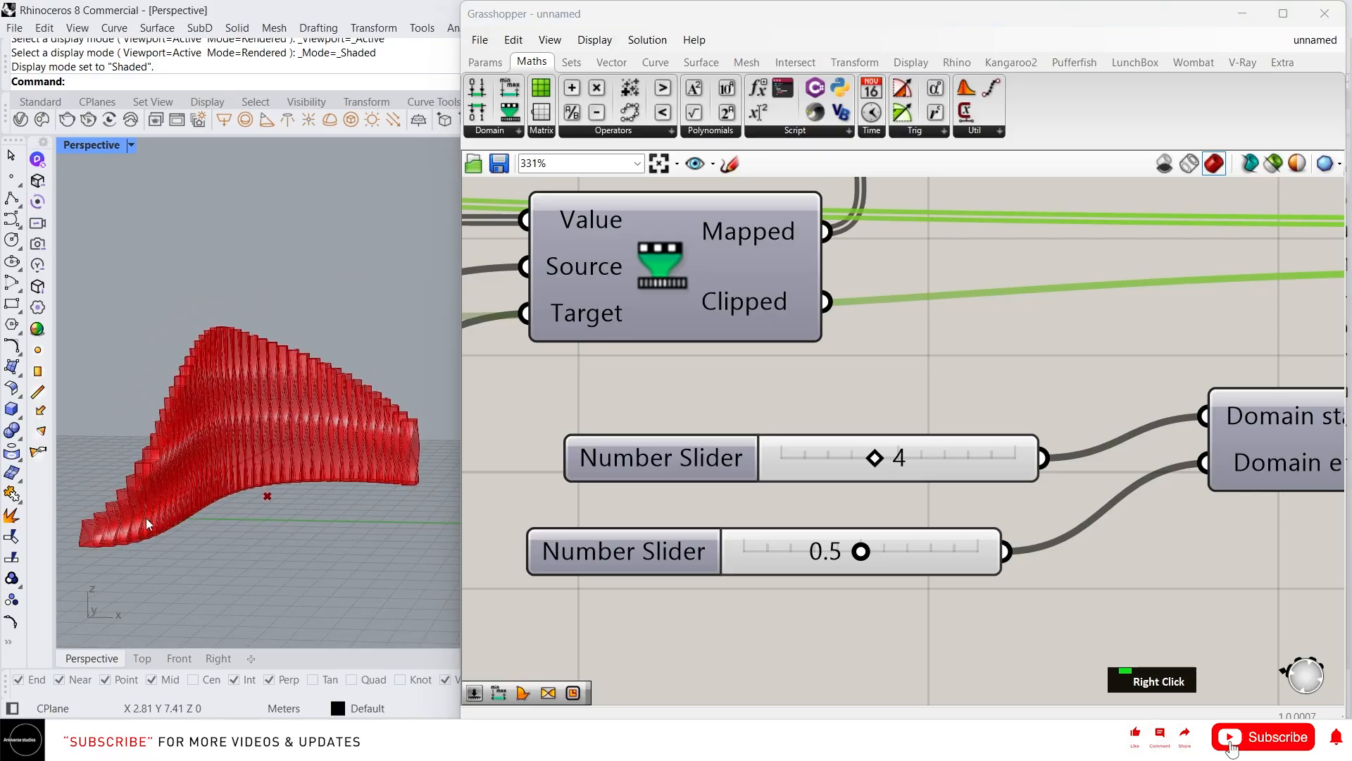
scroll(269, 489, "up", 2)
Enter 3 directly as the upper slider's value
double_click(918, 457)
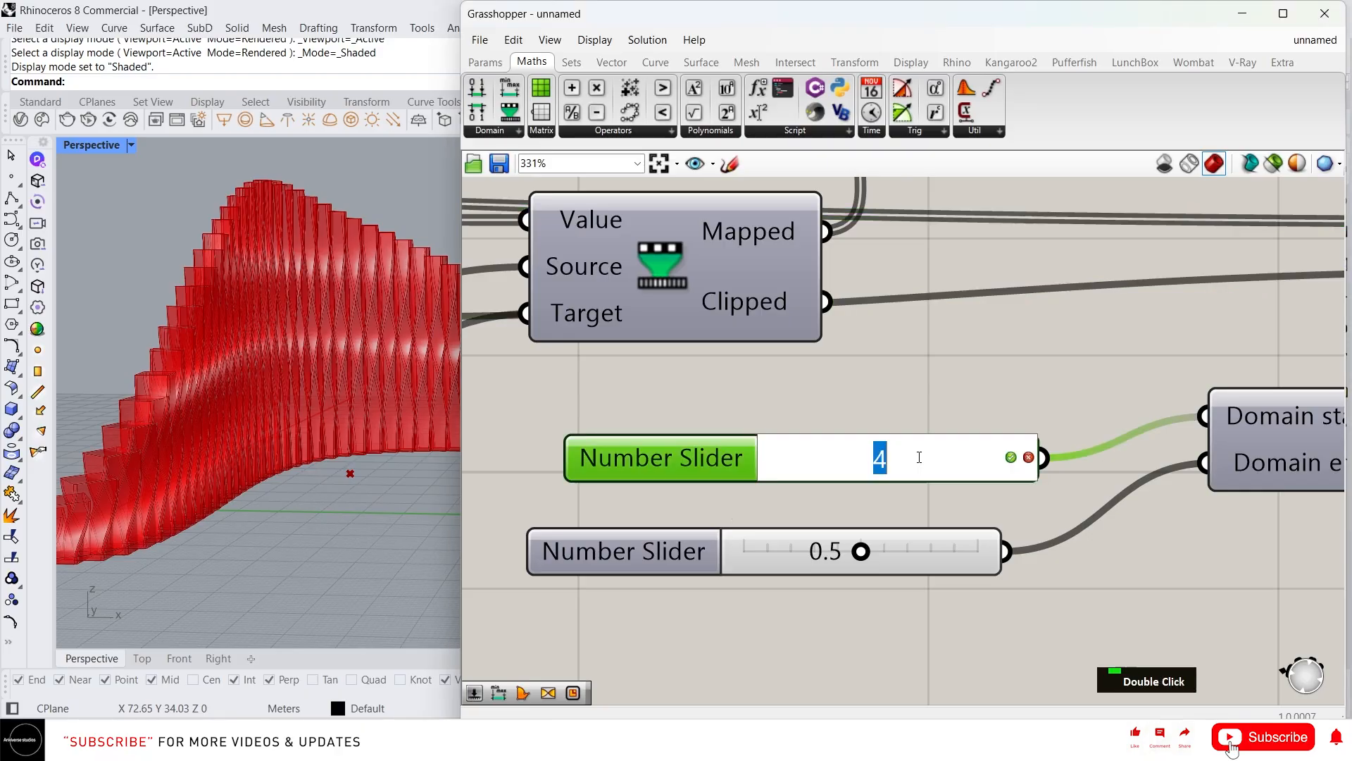
type("3")
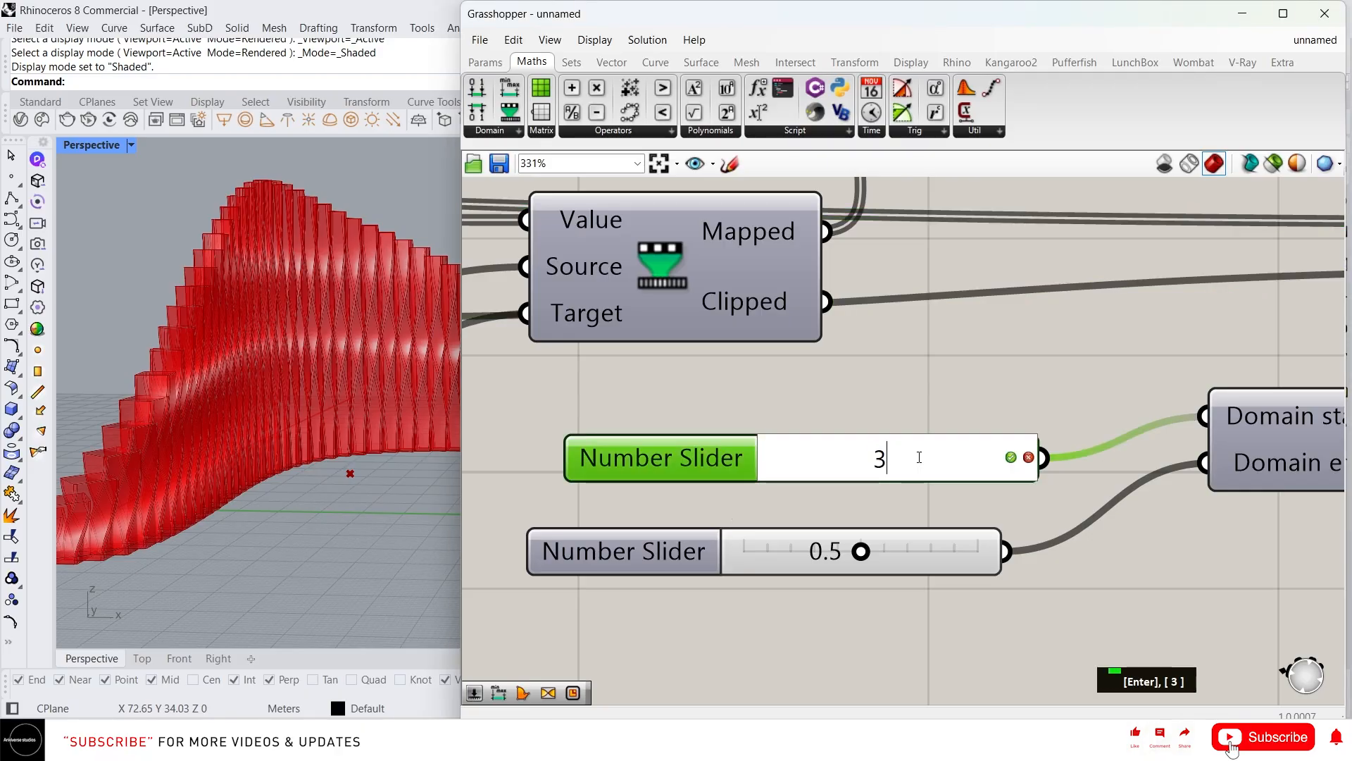
key("Return")
scroll(84, 434, "down", 3)
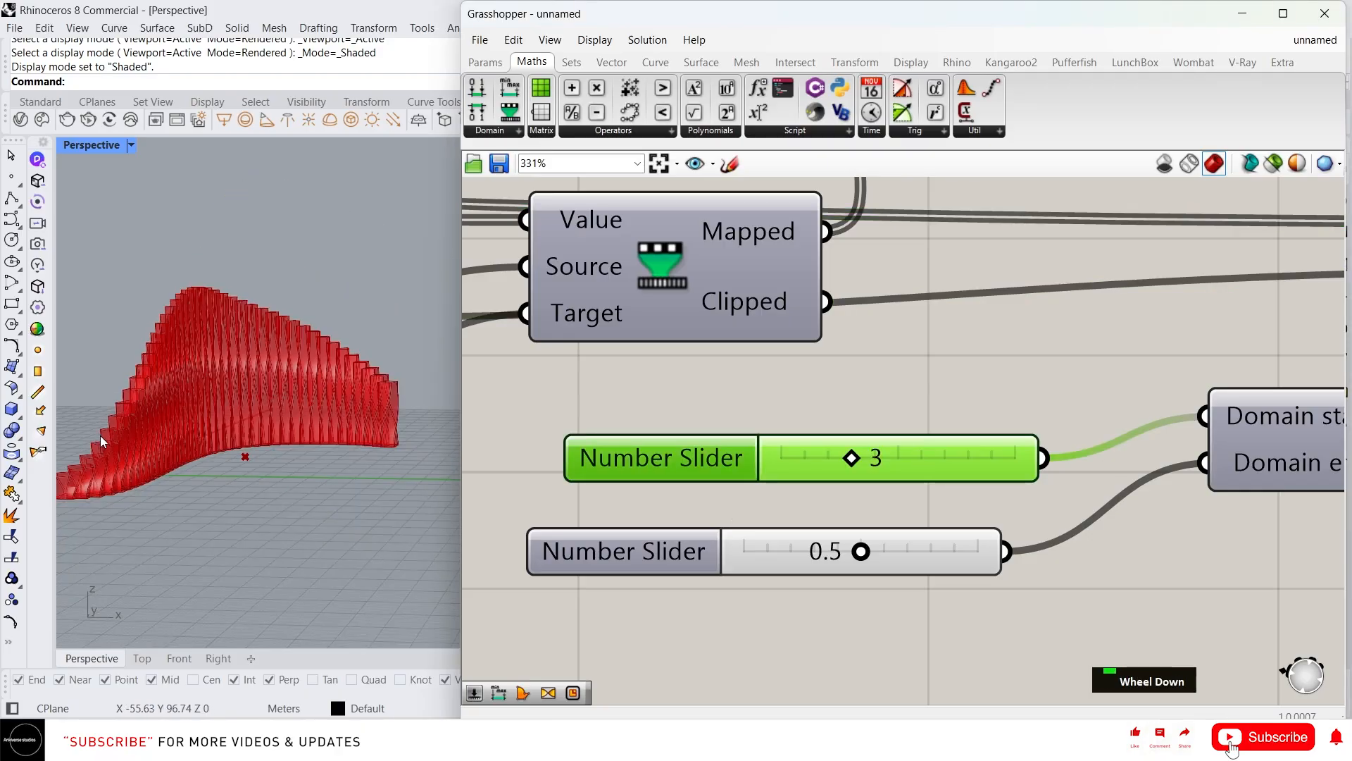
scroll(943, 391, "down", 2)
right_click_drag(1232, 372, 699, 445)
scroll(699, 445, "down", 5)
right_click_drag(925, 419, 736, 468)
scroll(954, 399, "up", 4)
Add a Custom Preview component fed by the Twist geometry output
double_click(938, 399)
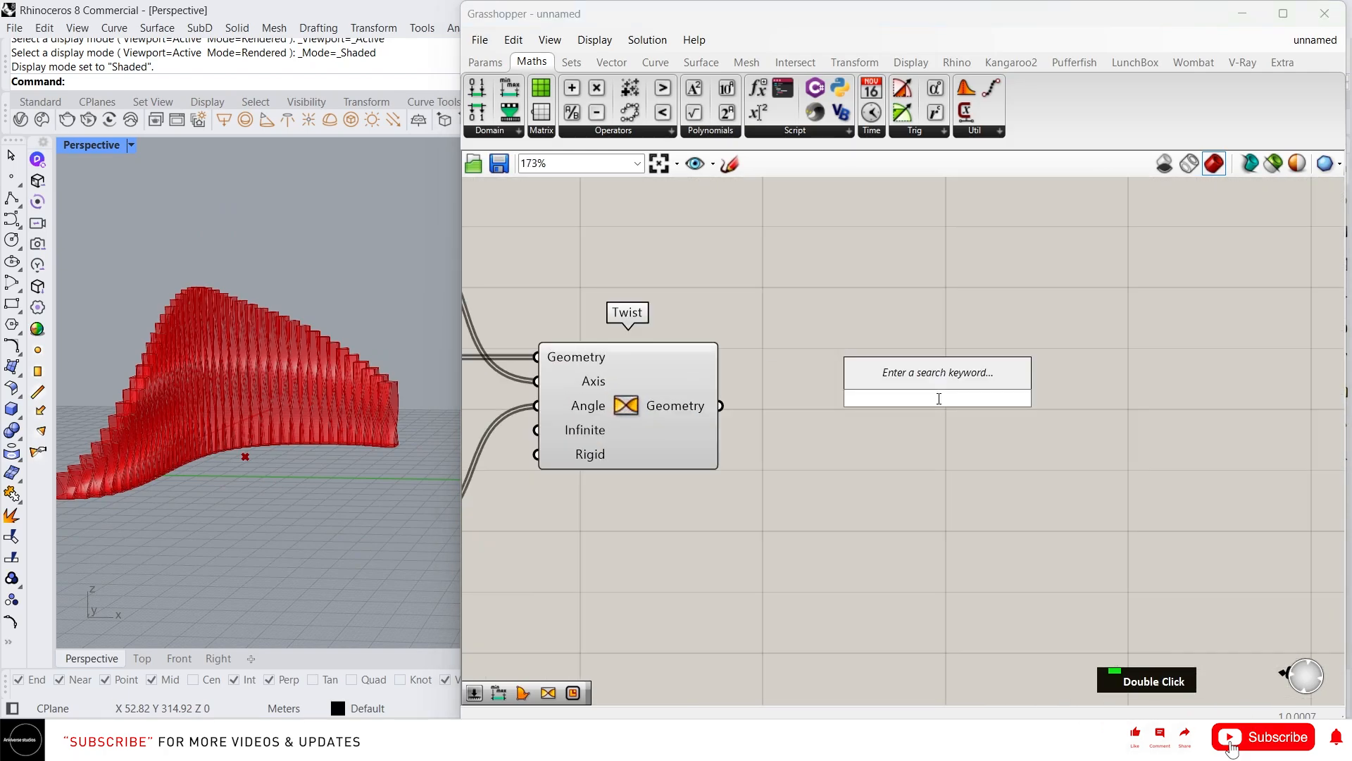
type("cu")
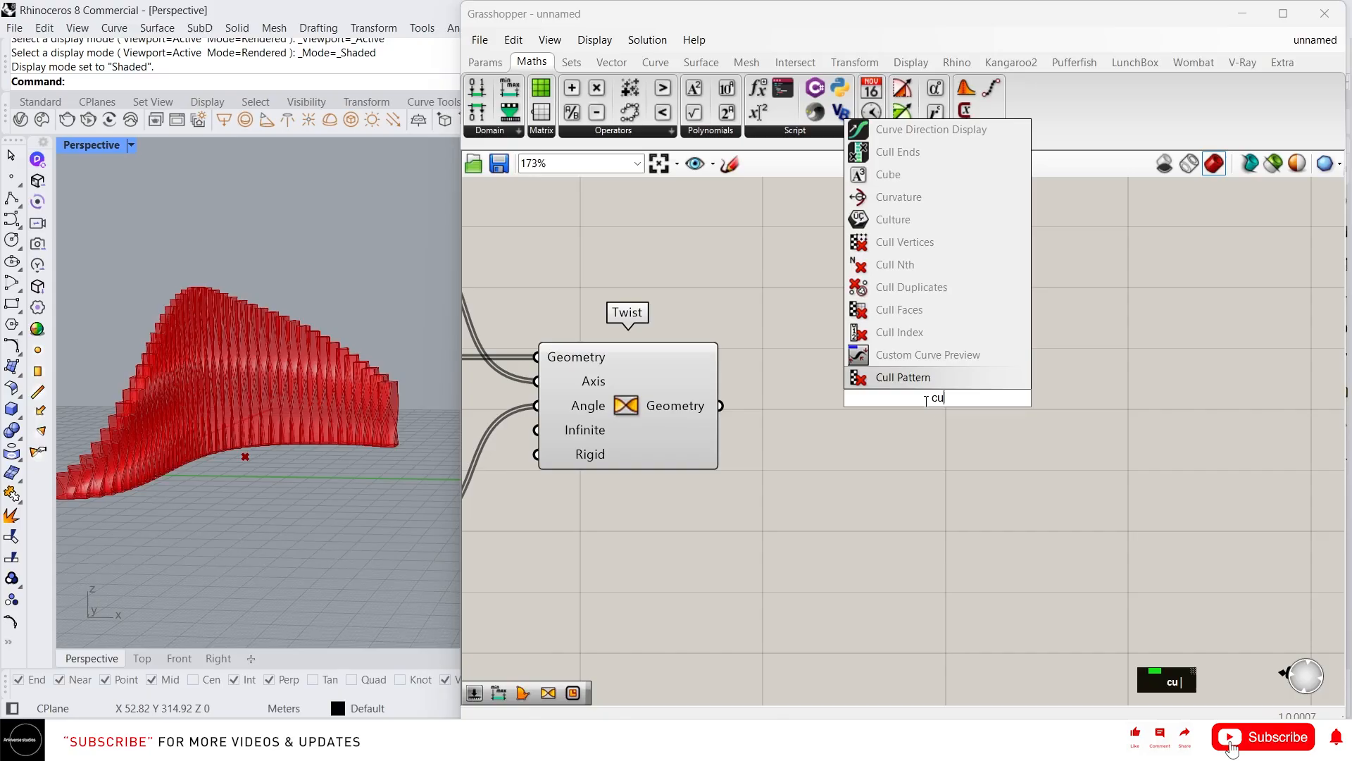
type("st")
left_click(920, 337)
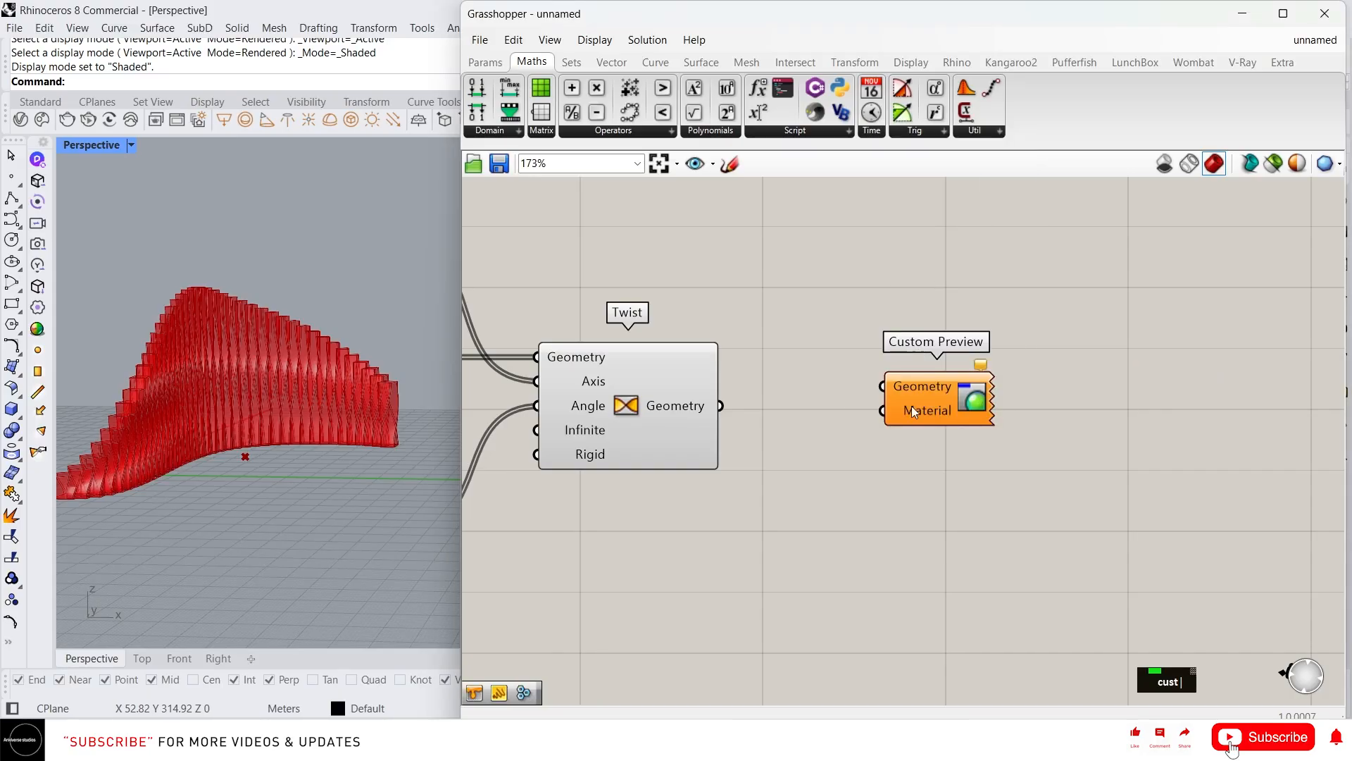
left_click_drag(717, 408, 1060, 412)
left_click(965, 445)
Wire a Colour Swatch set to pink into the Custom Preview's Material input
double_click(966, 448)
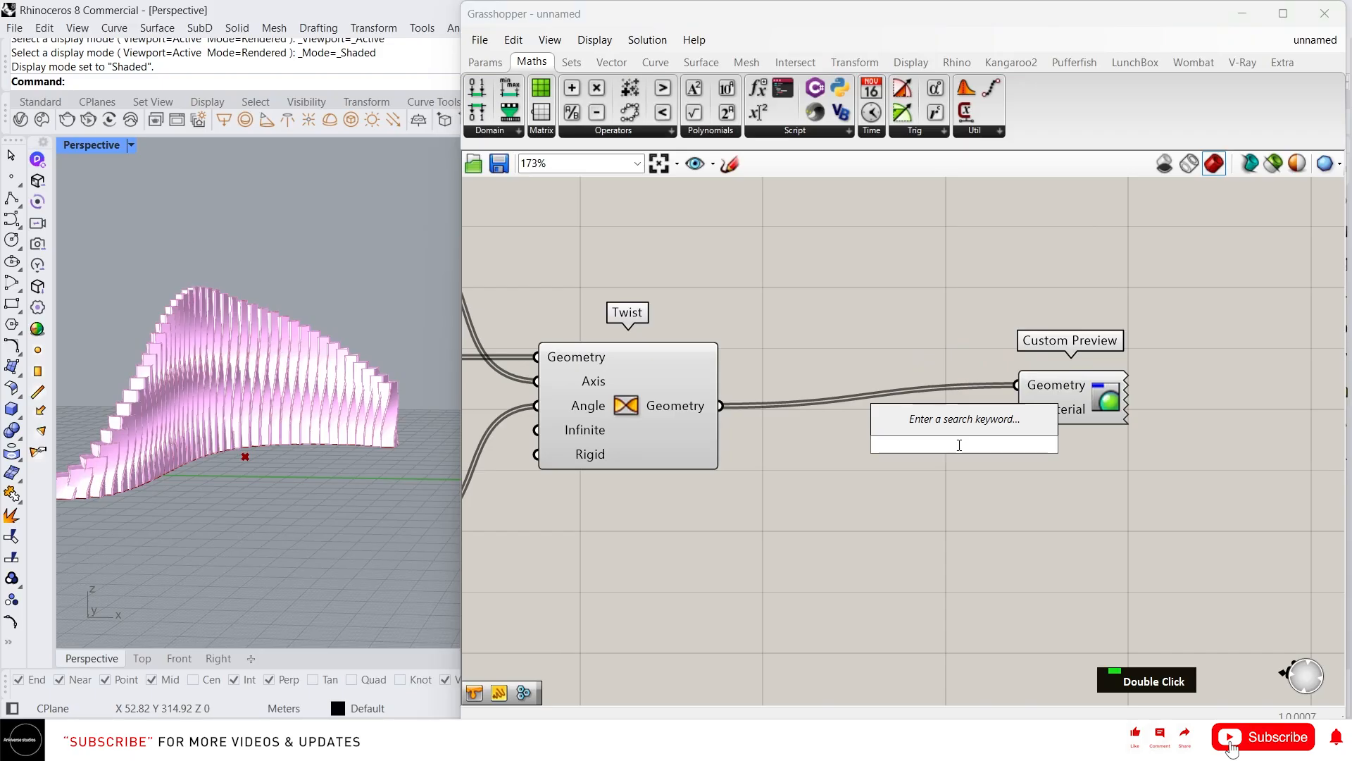
type("co")
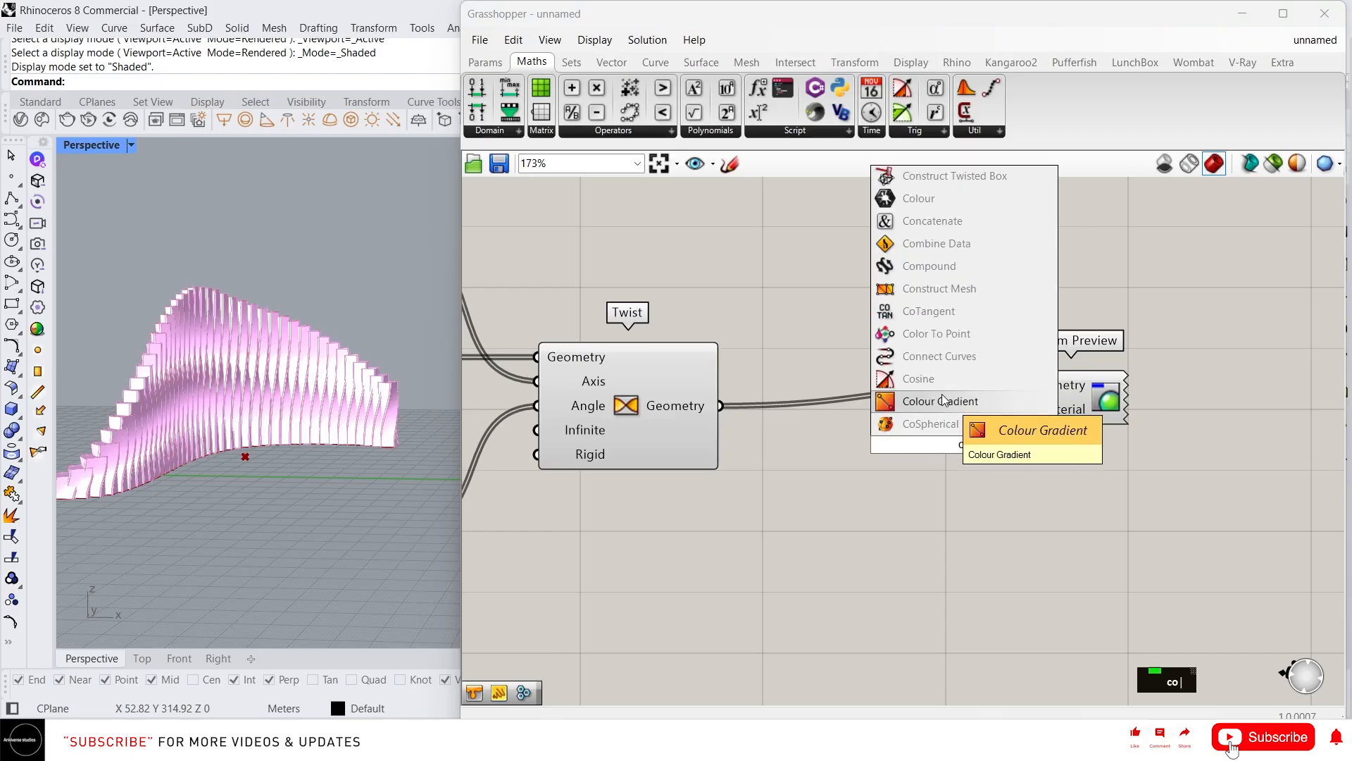
type("l")
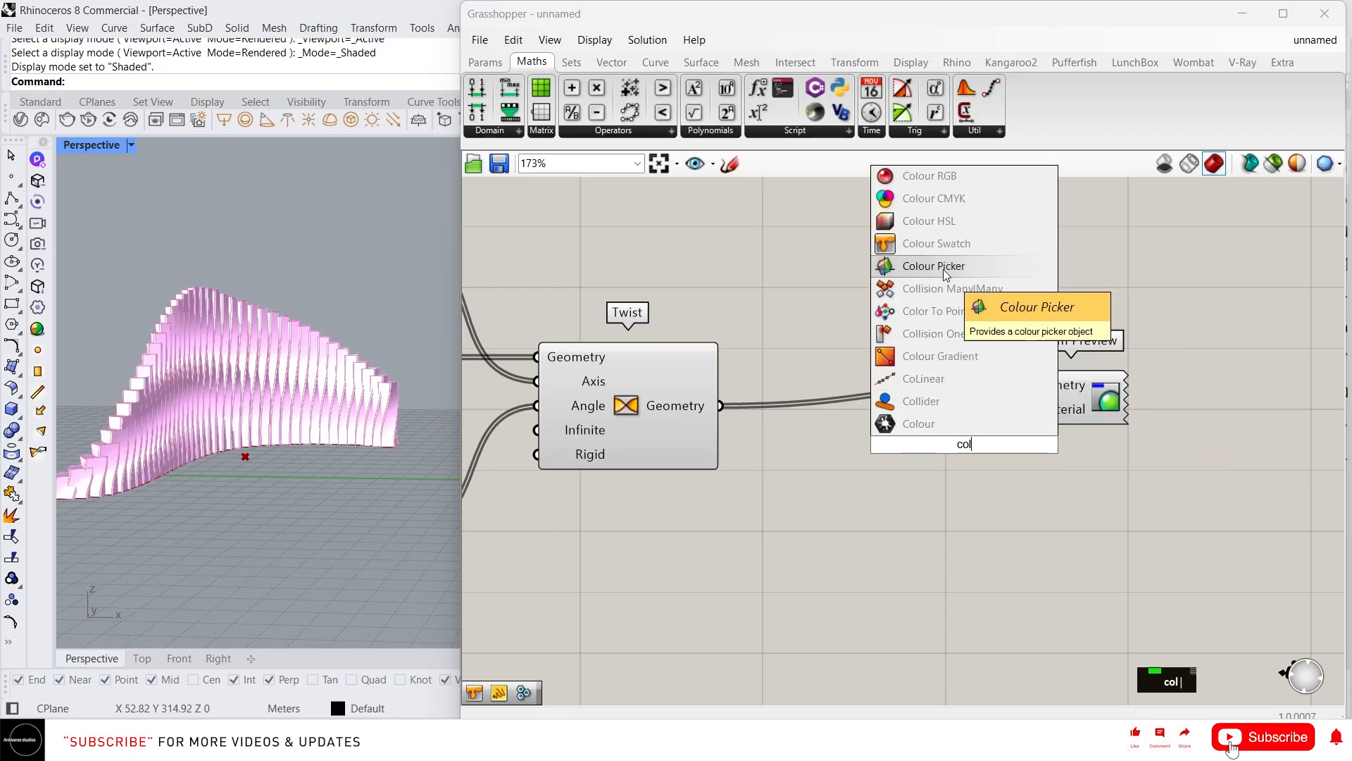
left_click(964, 245)
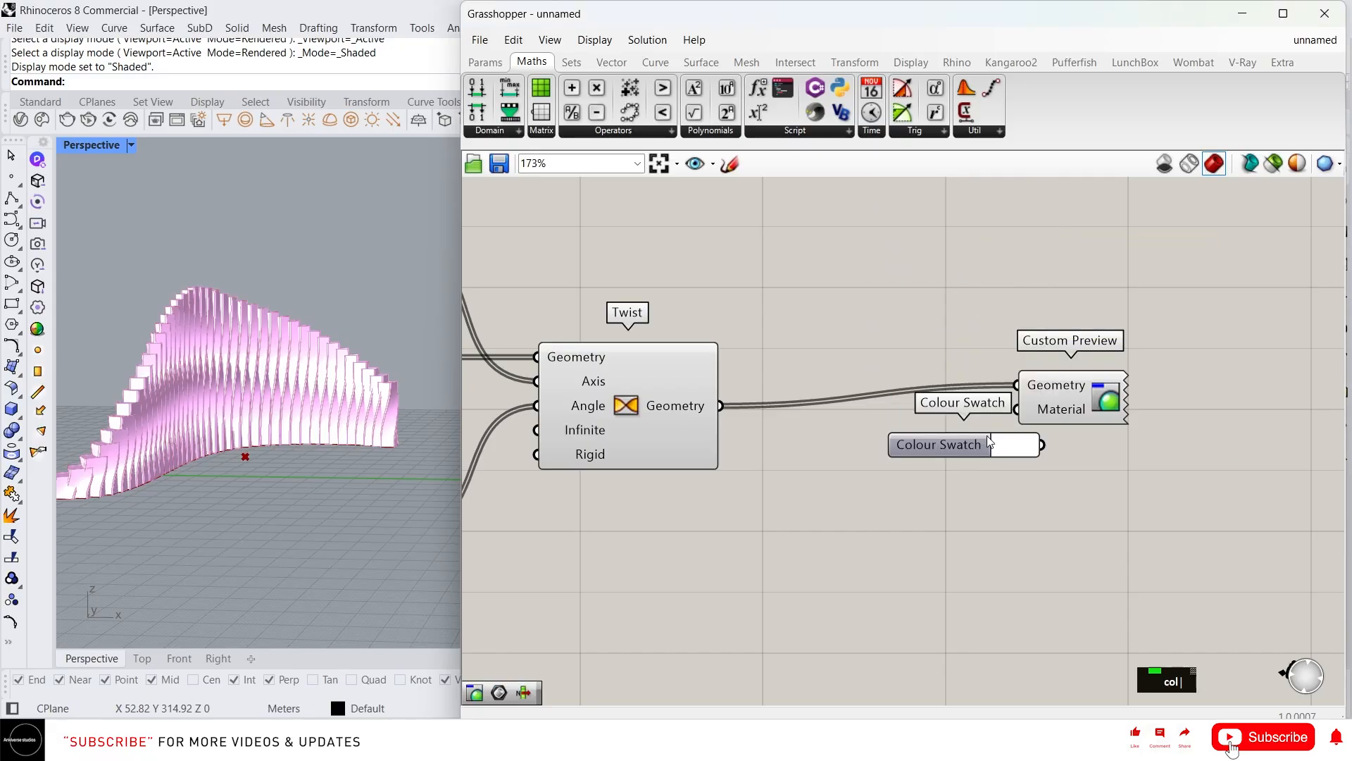
left_click_drag(982, 431, 1016, 409)
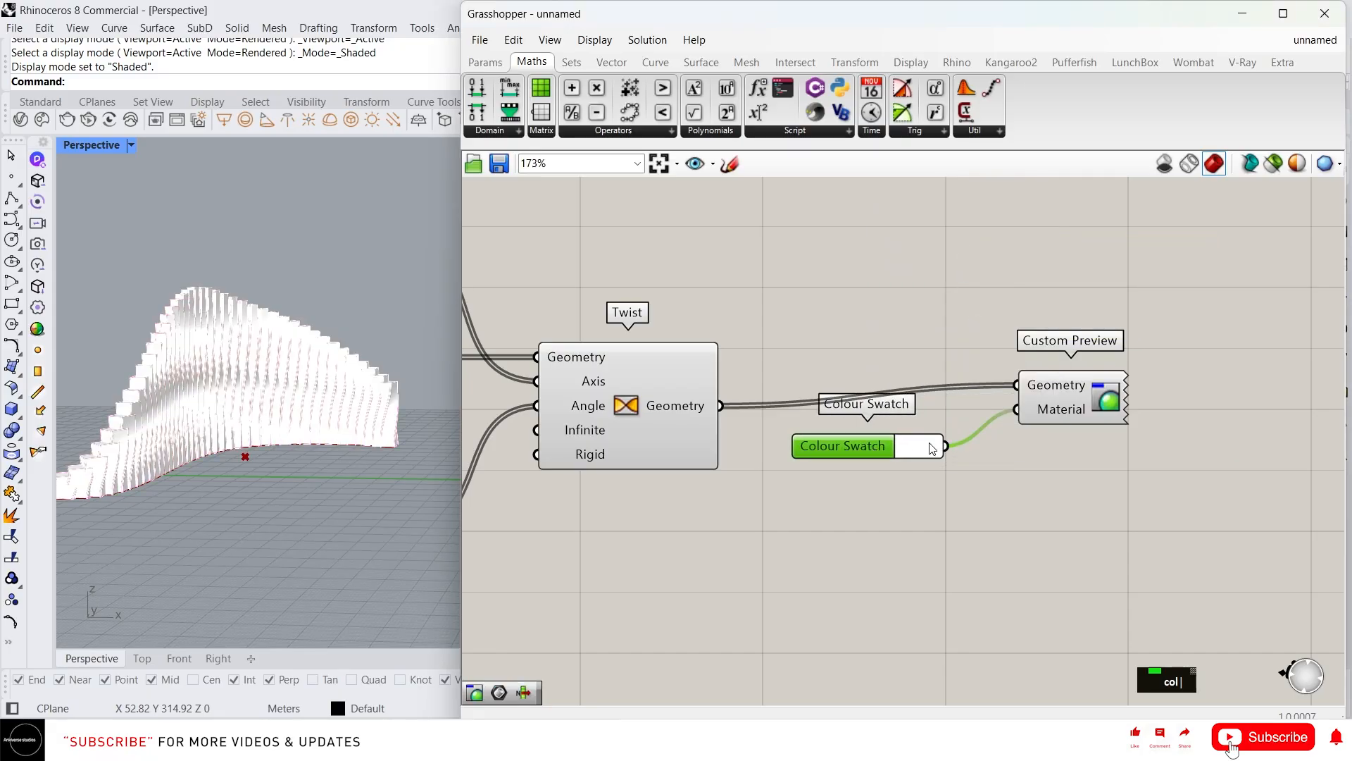
left_click(925, 453)
left_click_drag(970, 483, 1009, 498)
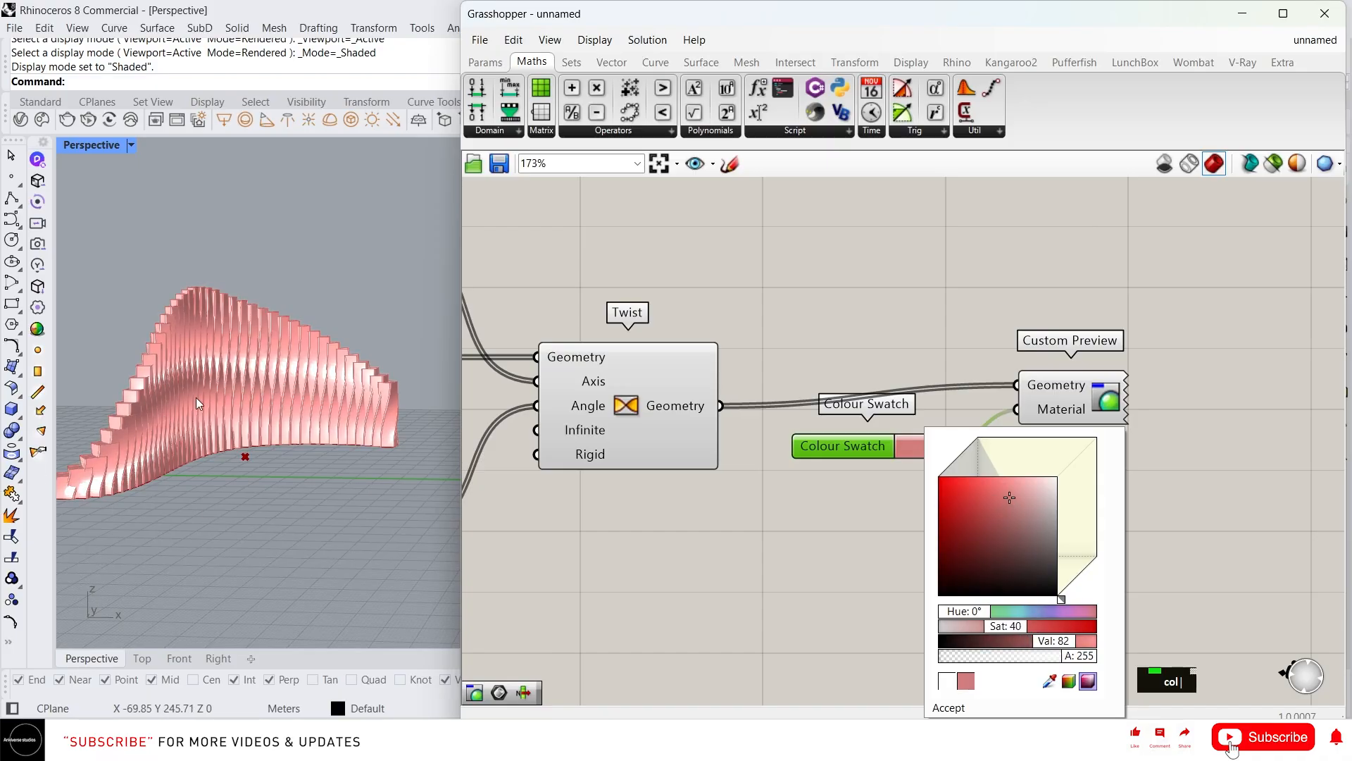
scroll(229, 449, "up", 5)
left_click(239, 446)
right_click_drag(278, 450, 303, 465)
Select a base-curve control point and push it along X with the gumball
scroll(278, 416, "up", 4)
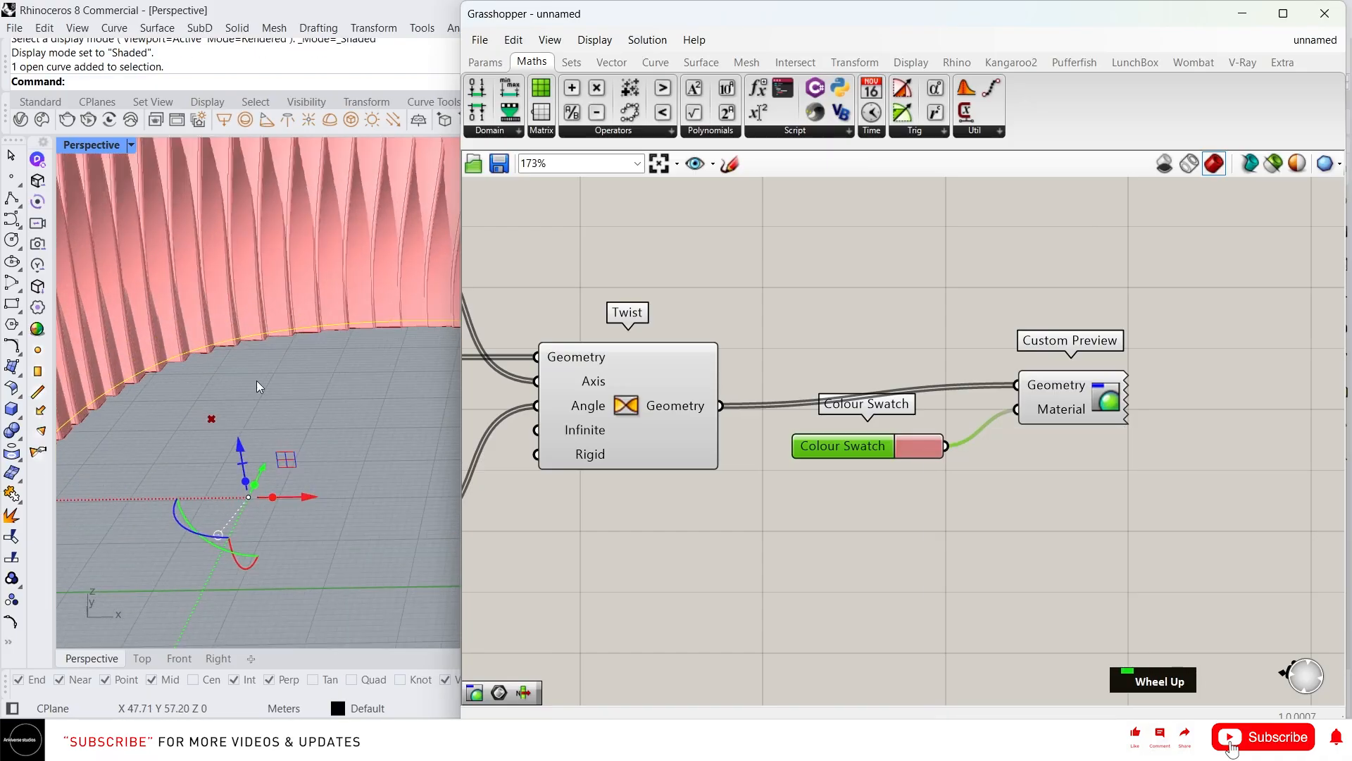
left_click_drag(188, 402, 328, 491)
scroll(297, 421, "down", 4)
left_click_drag(321, 398, 386, 402)
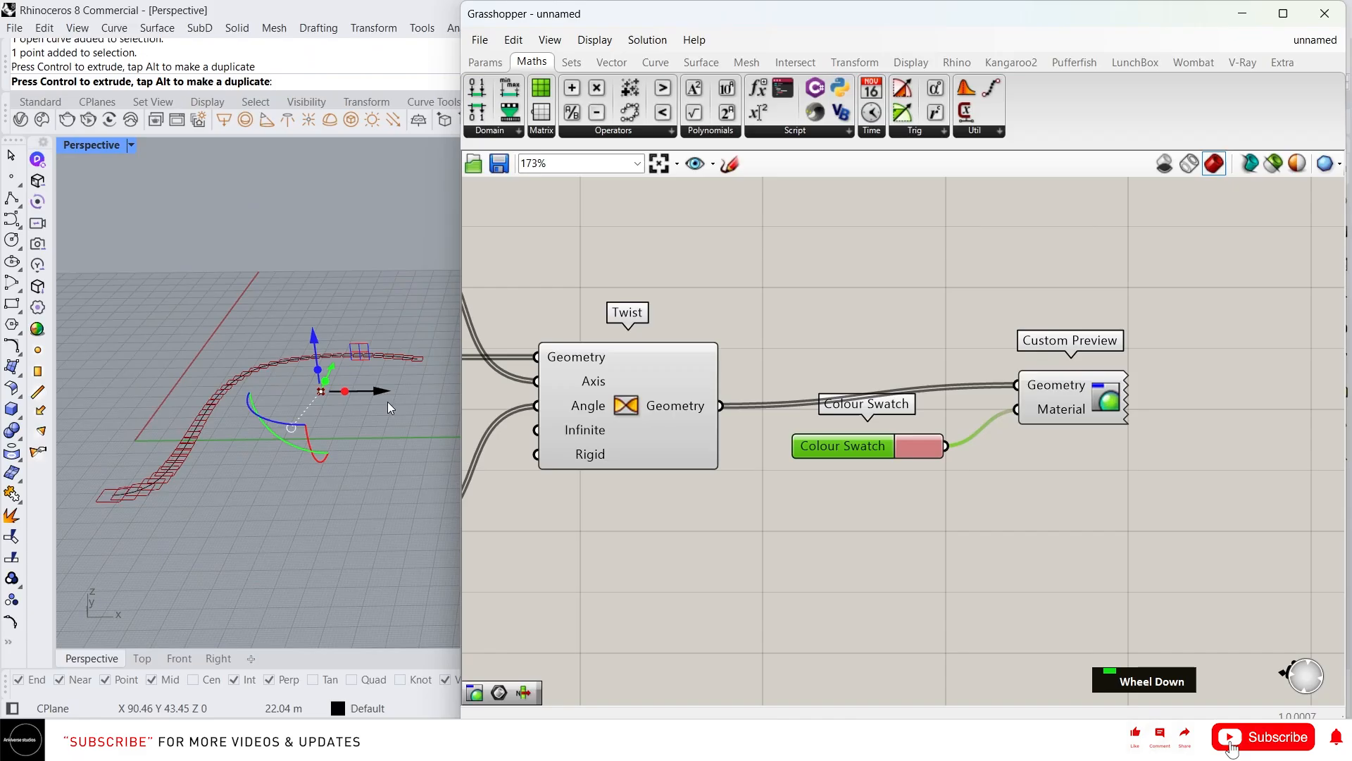
scroll(307, 375, "up", 3)
scroll(359, 373, "down", 3)
scroll(324, 328, "up", 5)
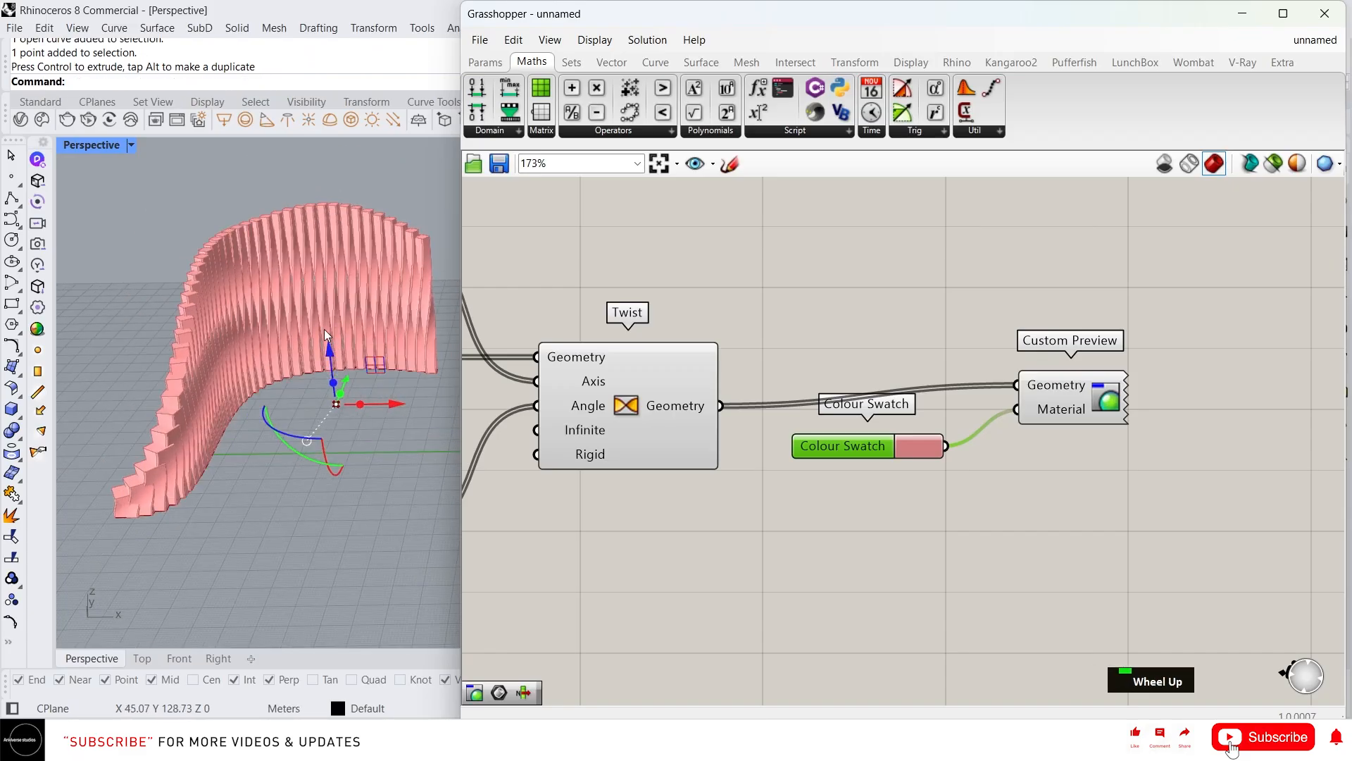
Move the control point along Y and inspect the reshaped pink wall from a low side view
right_click_drag(311, 328, 384, 455)
left_click(380, 453)
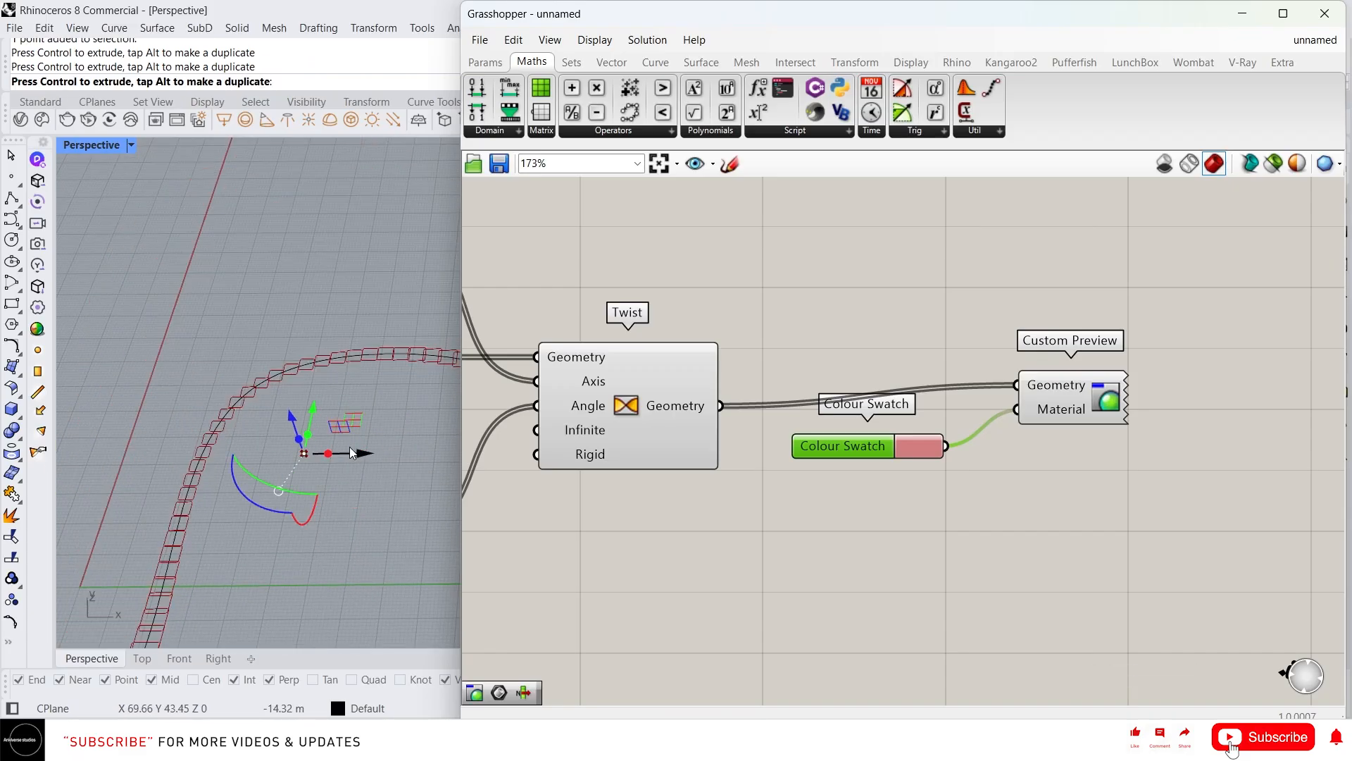
scroll(284, 428, "down", 3)
scroll(280, 408, "up", 4)
scroll(327, 390, "down", 3)
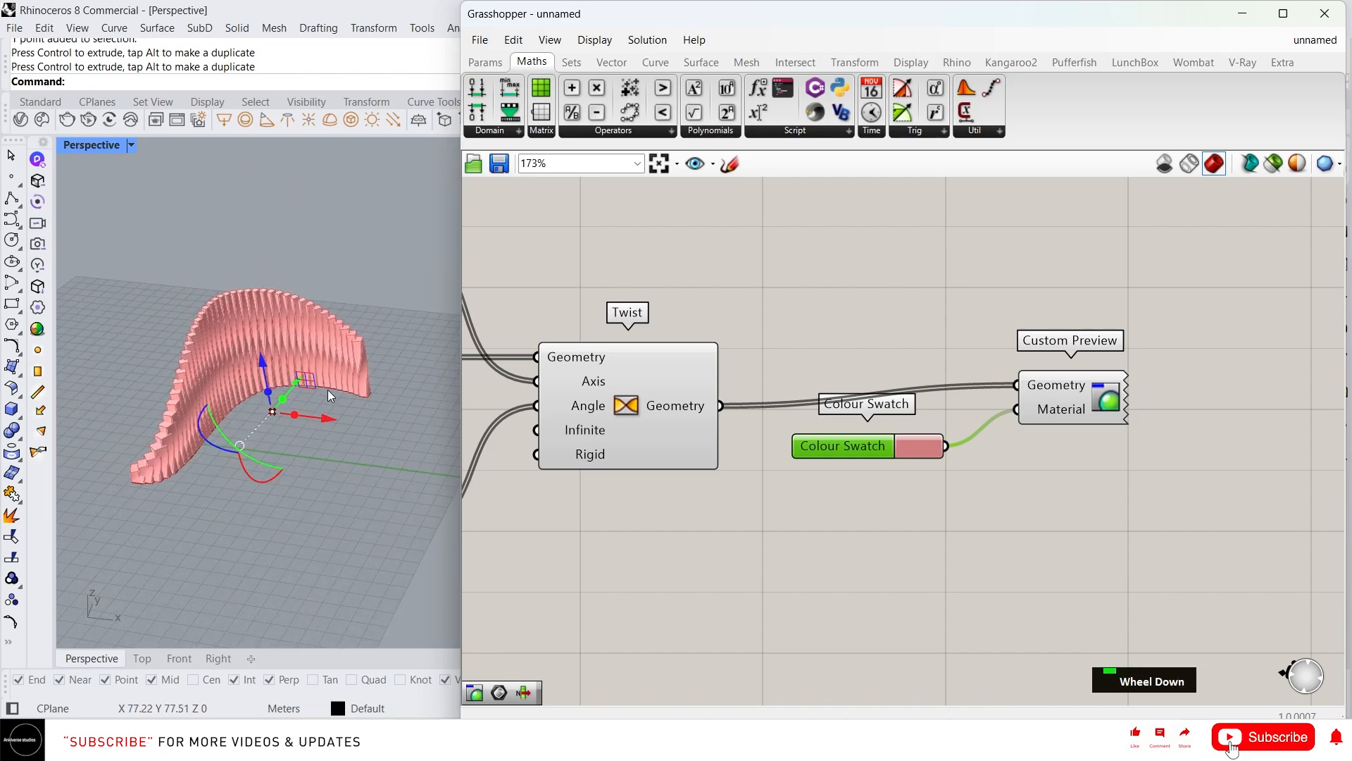
scroll(292, 383, "up", 3)
left_click_drag(293, 374, 246, 463)
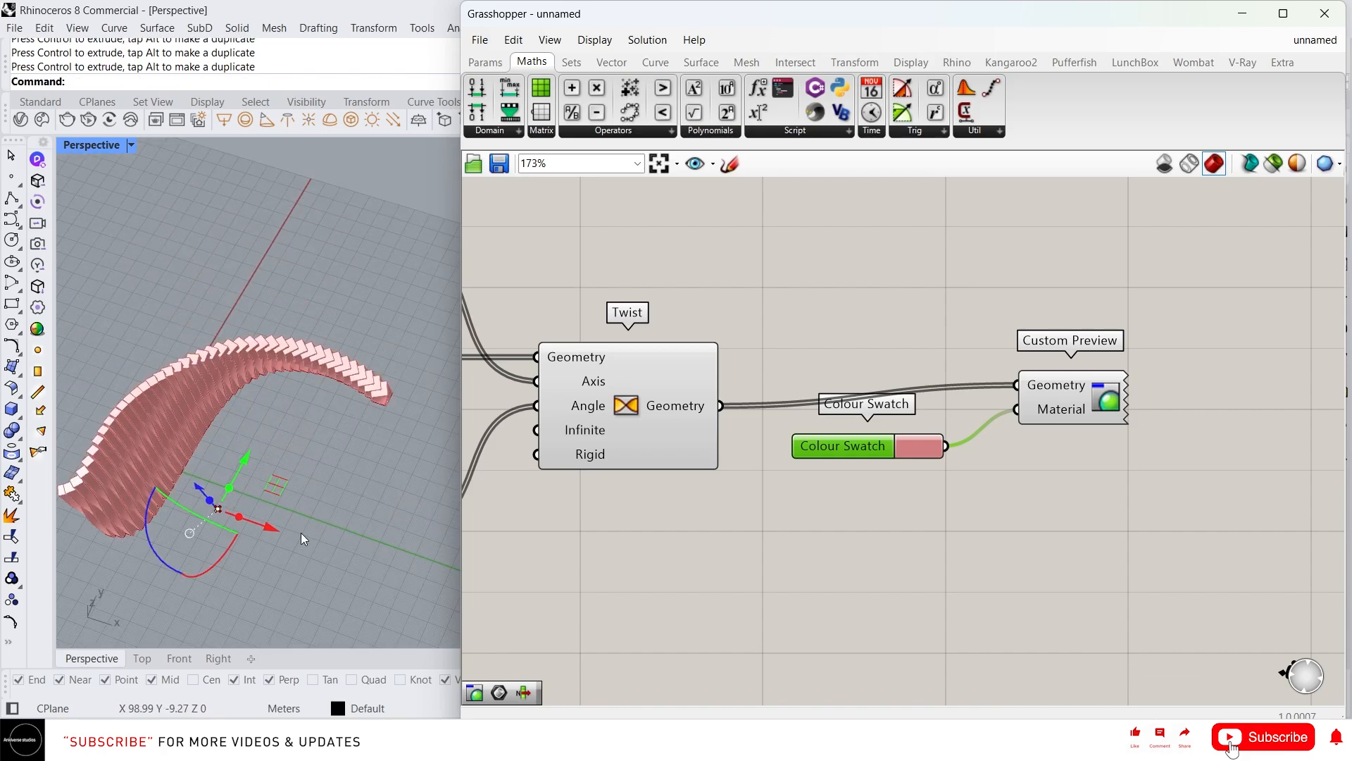
right_click_drag(290, 512, 224, 465)
right_click_drag(304, 442, 294, 439)
Bake the Twist geometry output onto the Default layer as a grouped object
left_click(375, 360)
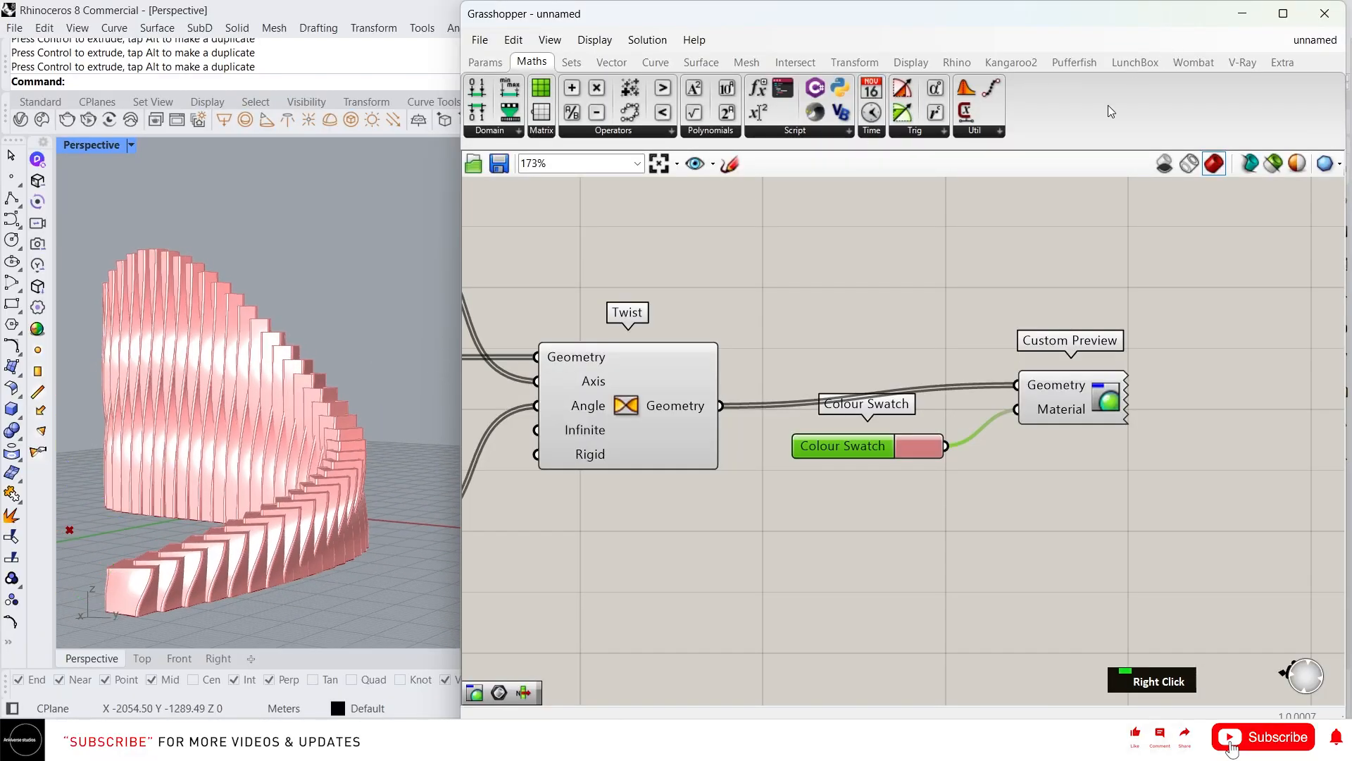
right_click(681, 406)
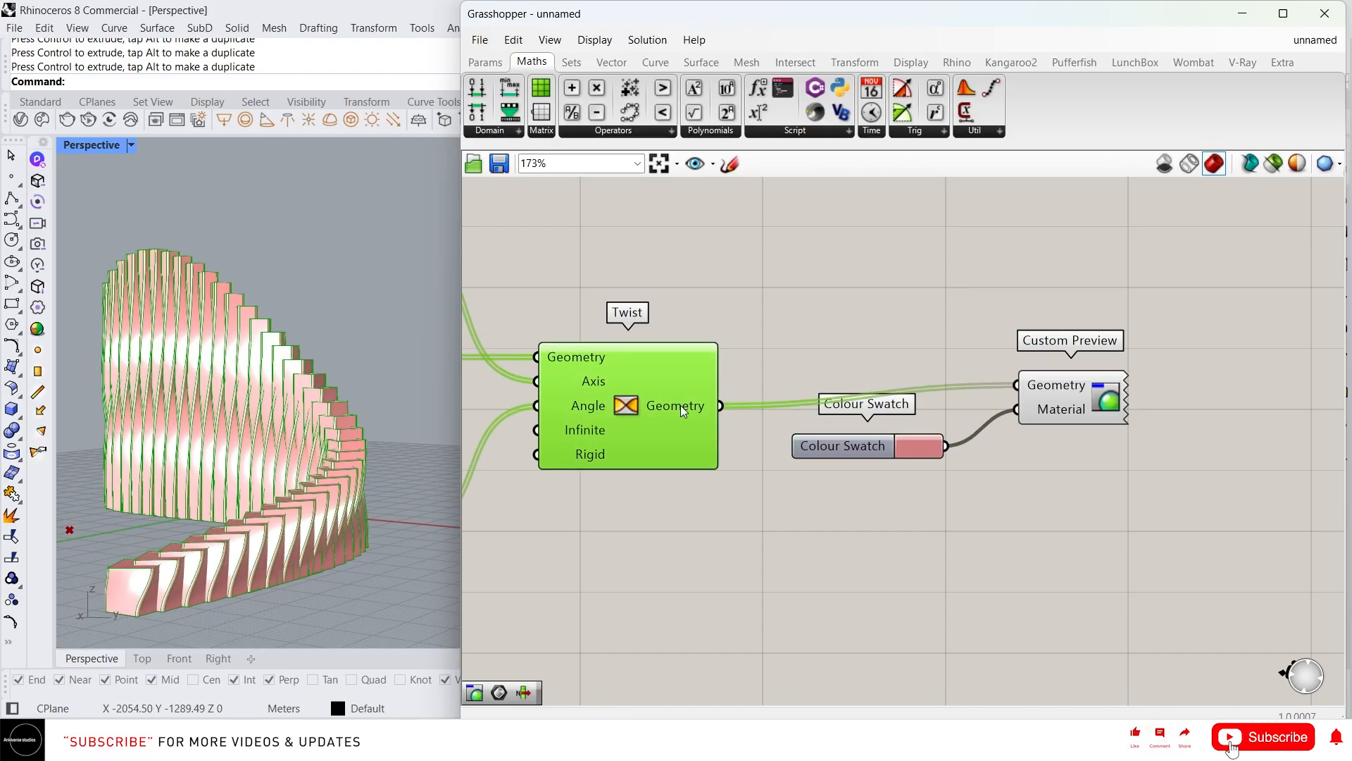
left_click(724, 435)
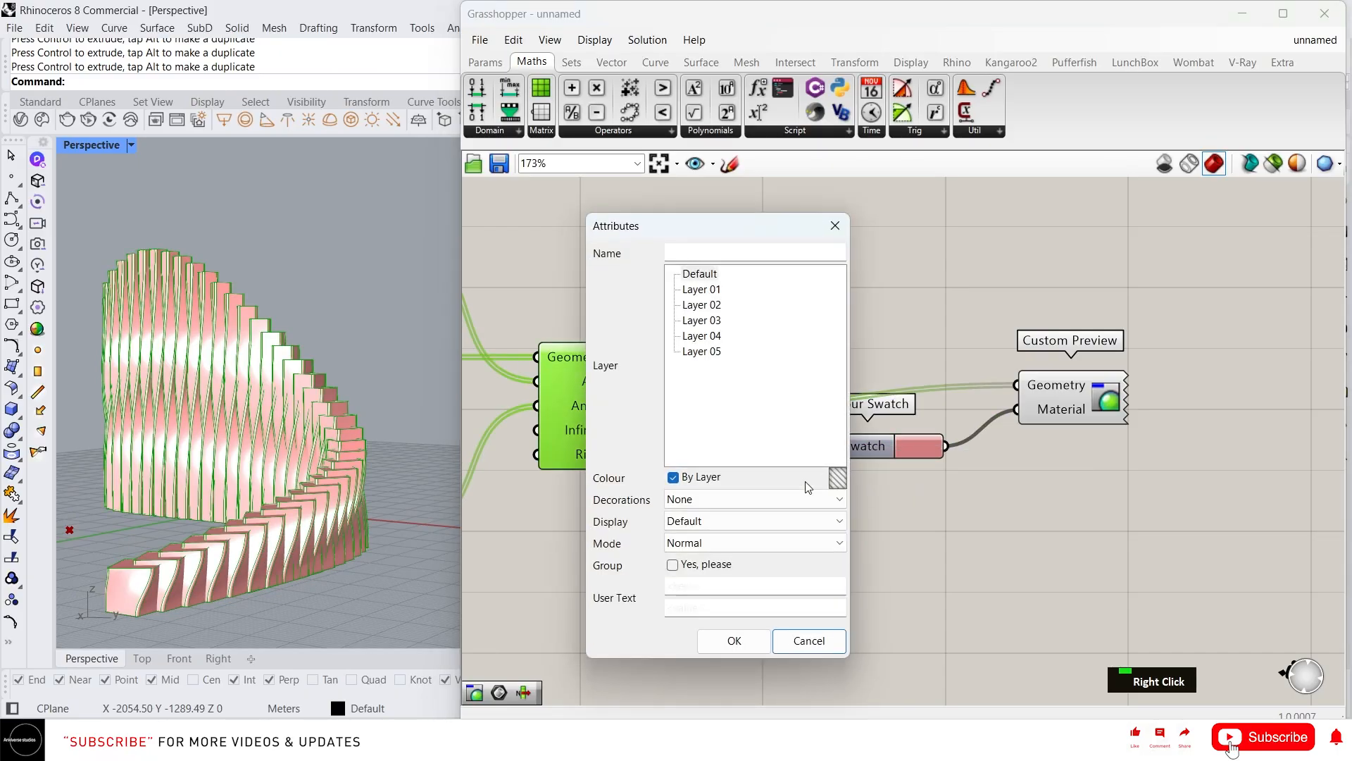
left_click(699, 274)
left_click(689, 563)
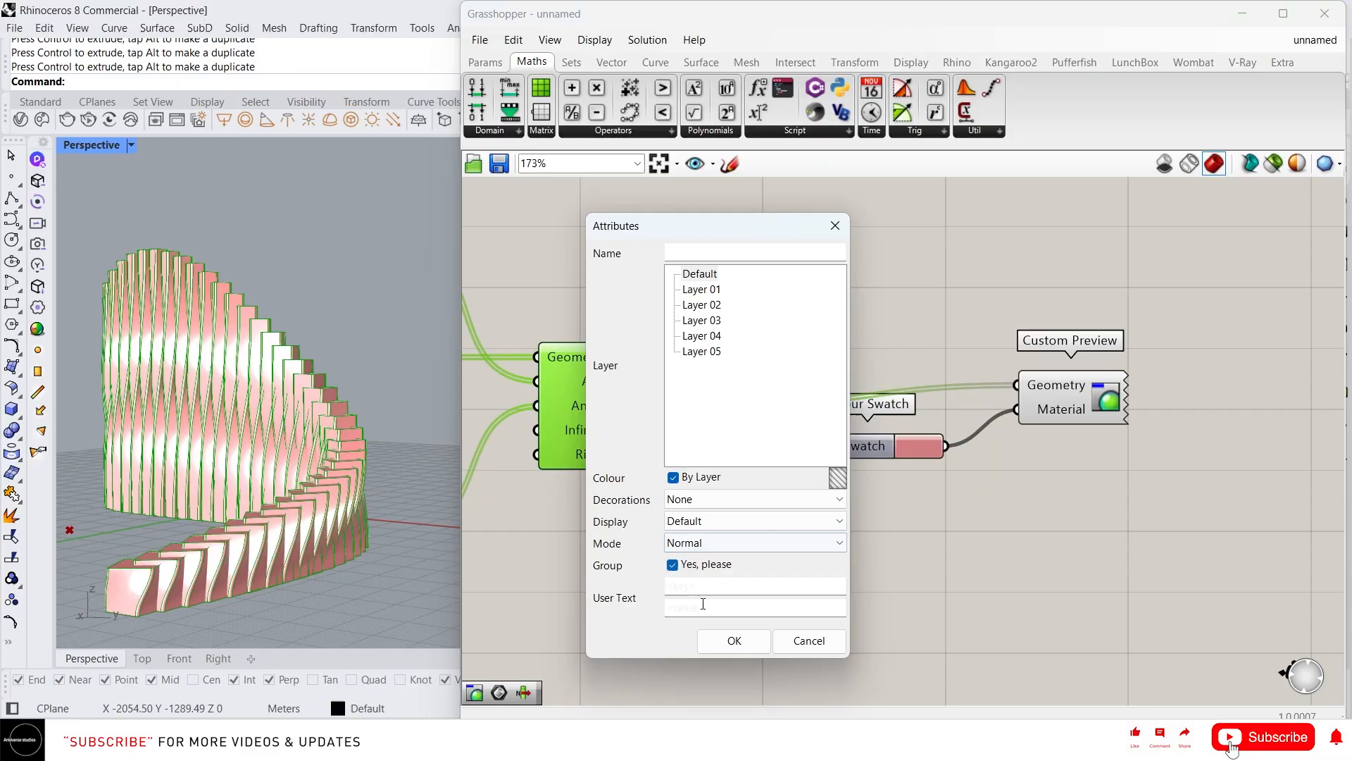
left_click(708, 643)
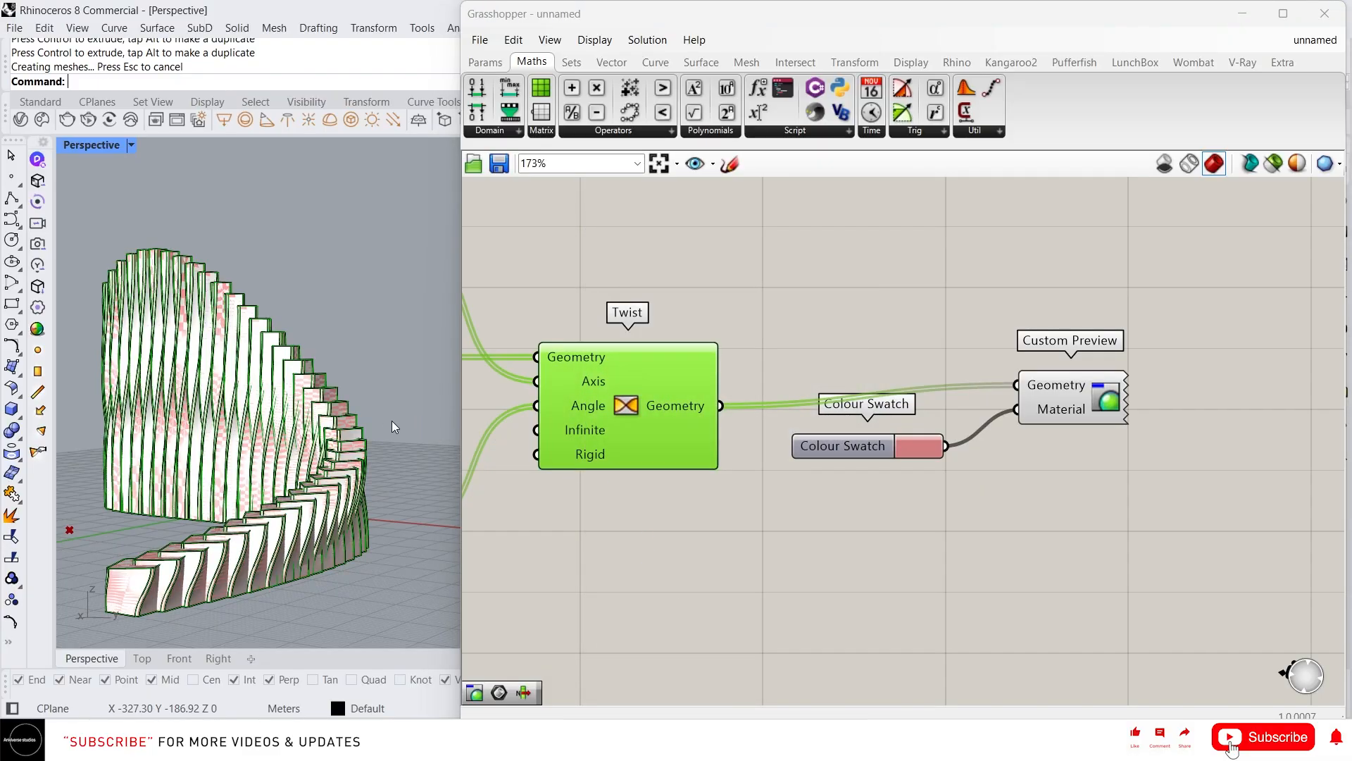
Minimize Grasshopper and view the baked fin wall in Rendered, then Shaded display
left_click(1242, 15)
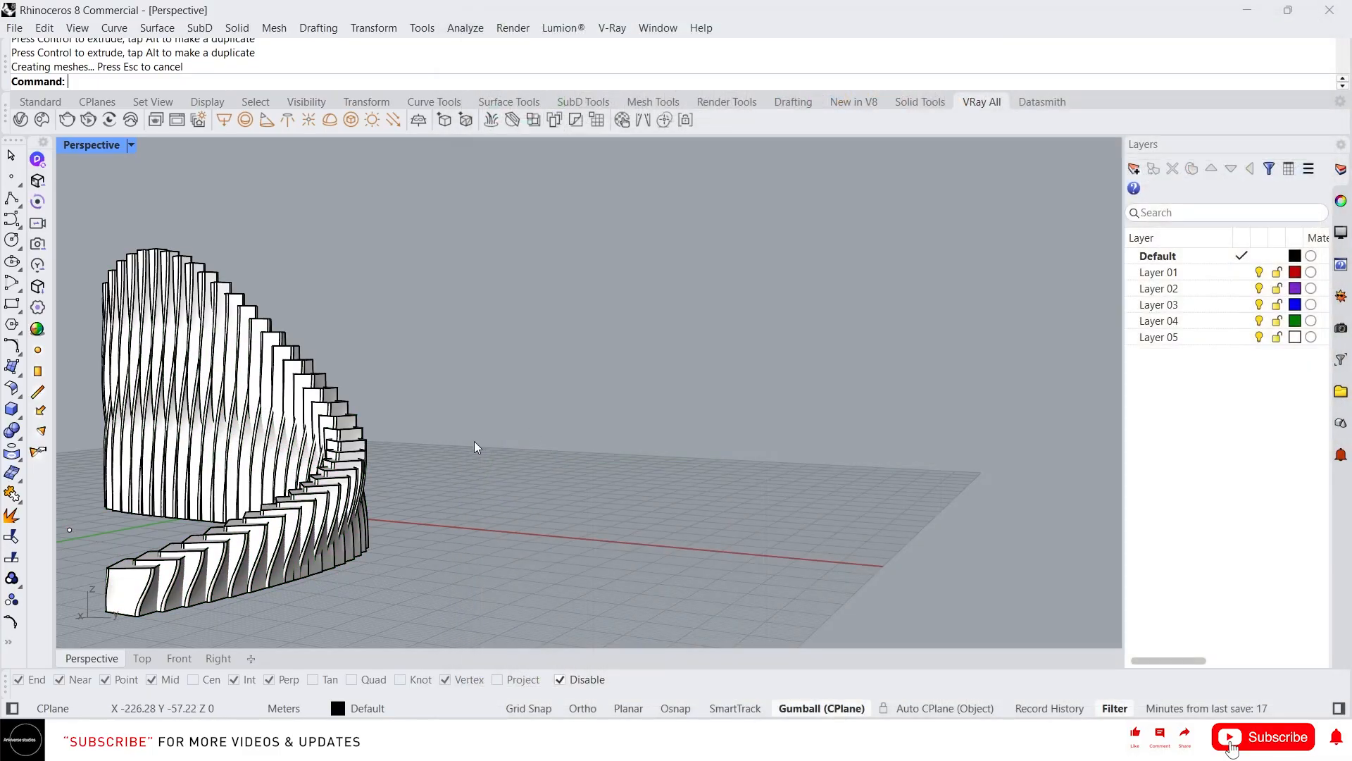
scroll(571, 414, "up", 2)
middle_click(150, 394)
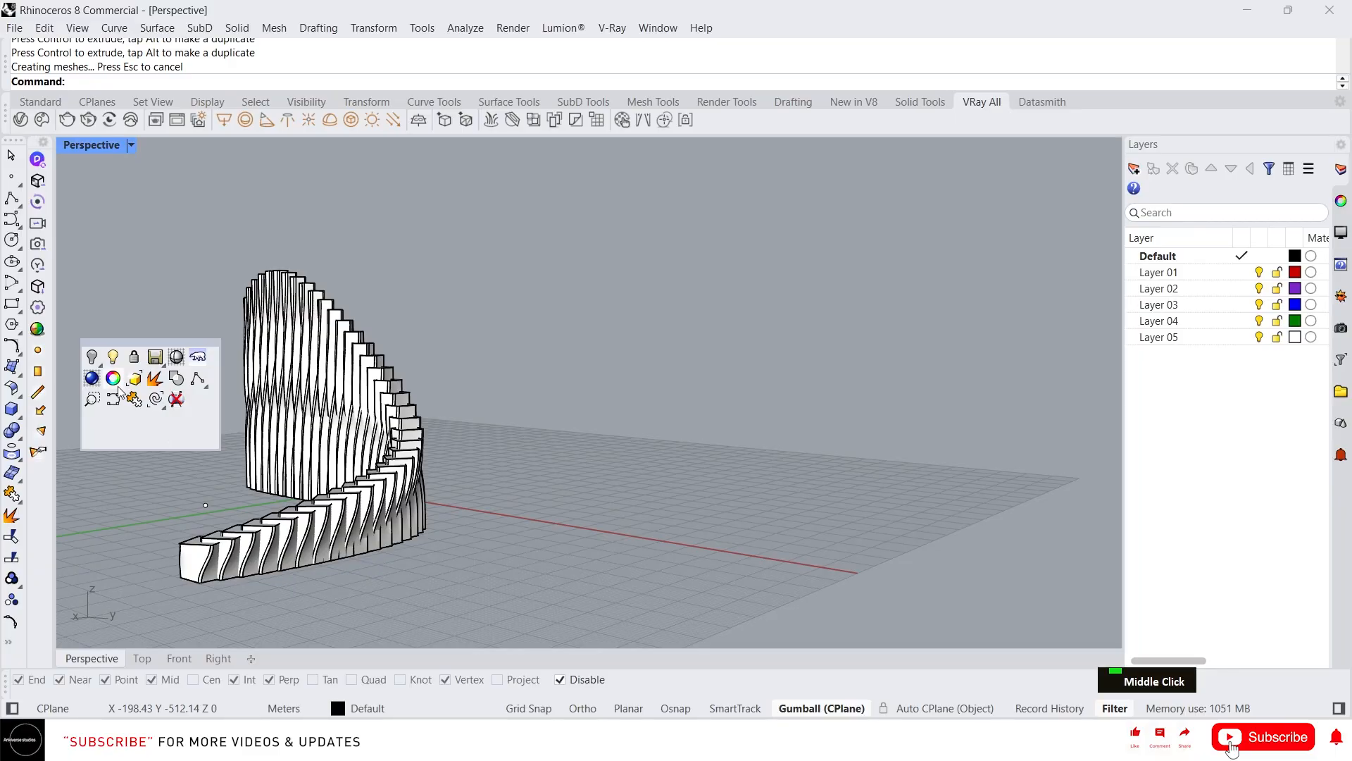
left_click(93, 380)
scroll(276, 413, "down", 2)
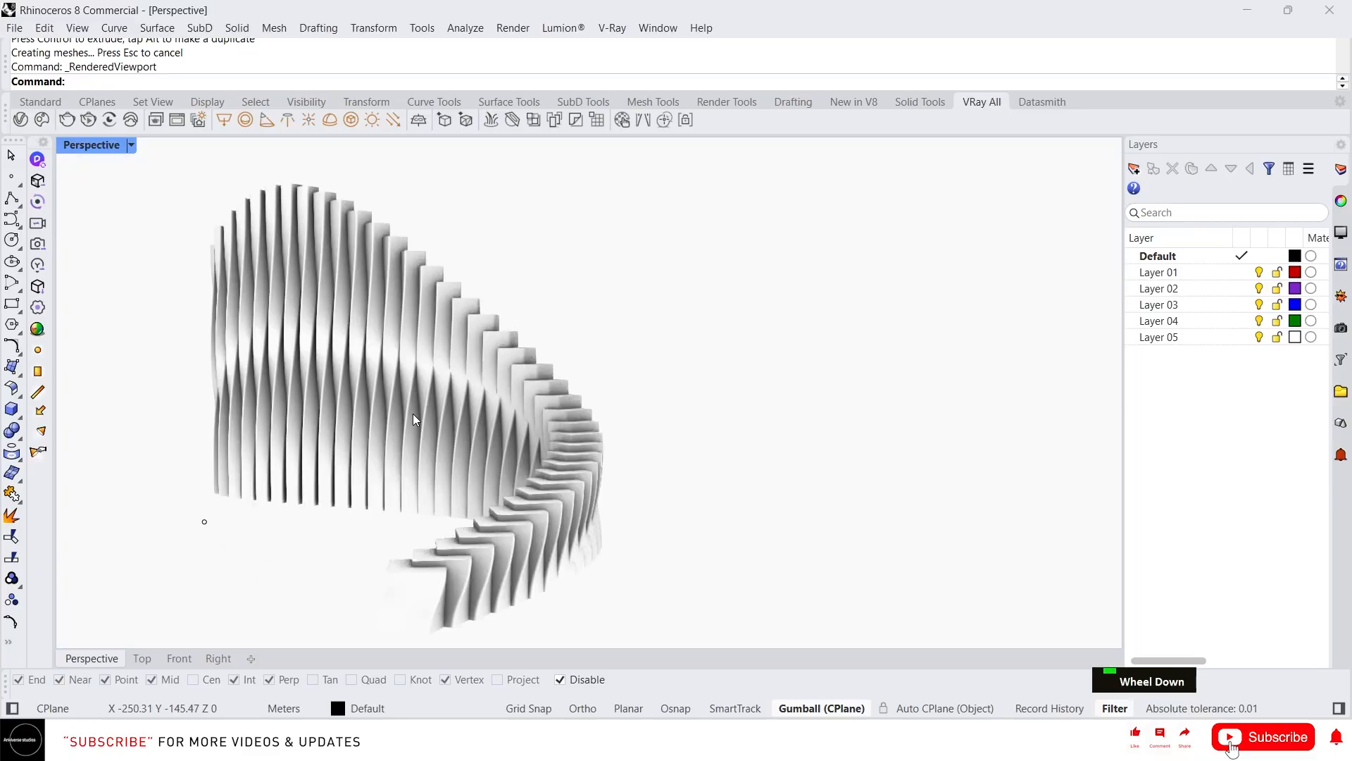
middle_click(418, 424)
left_click(442, 394)
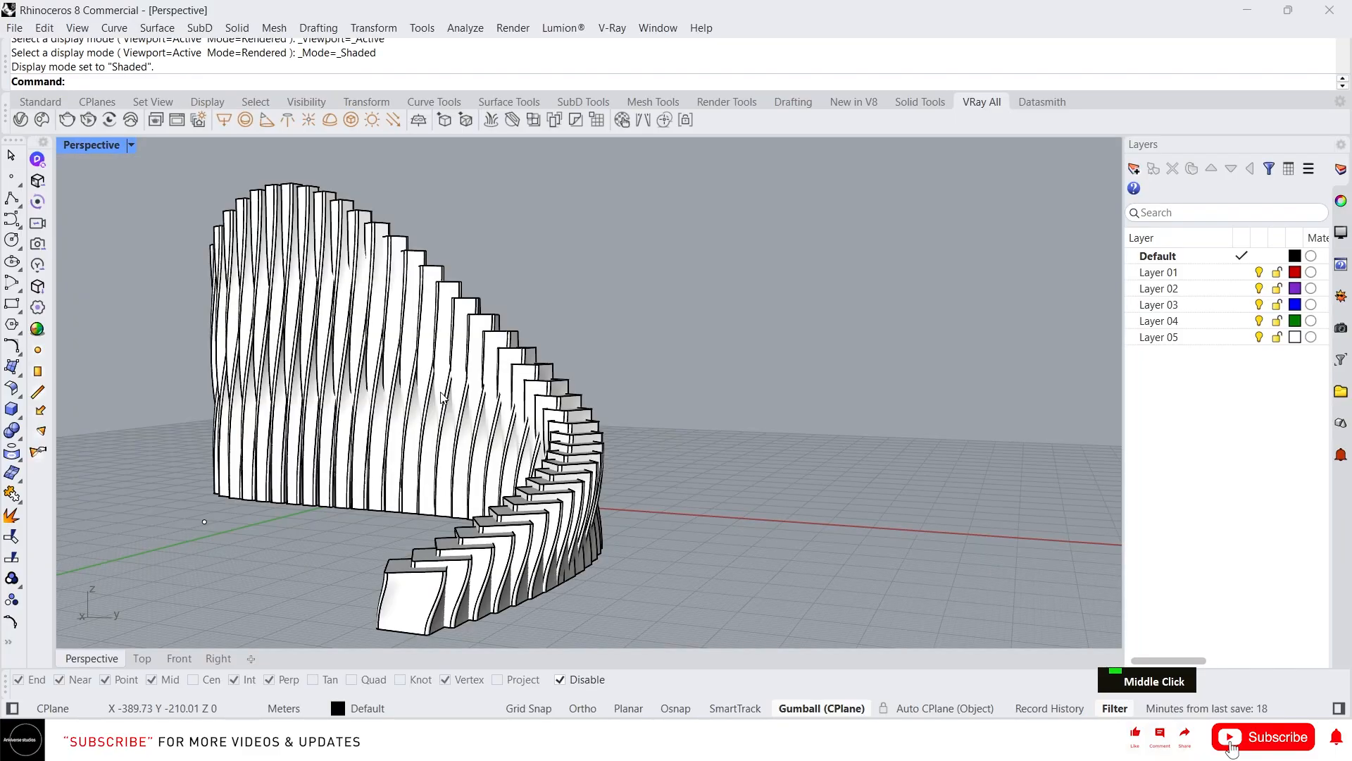